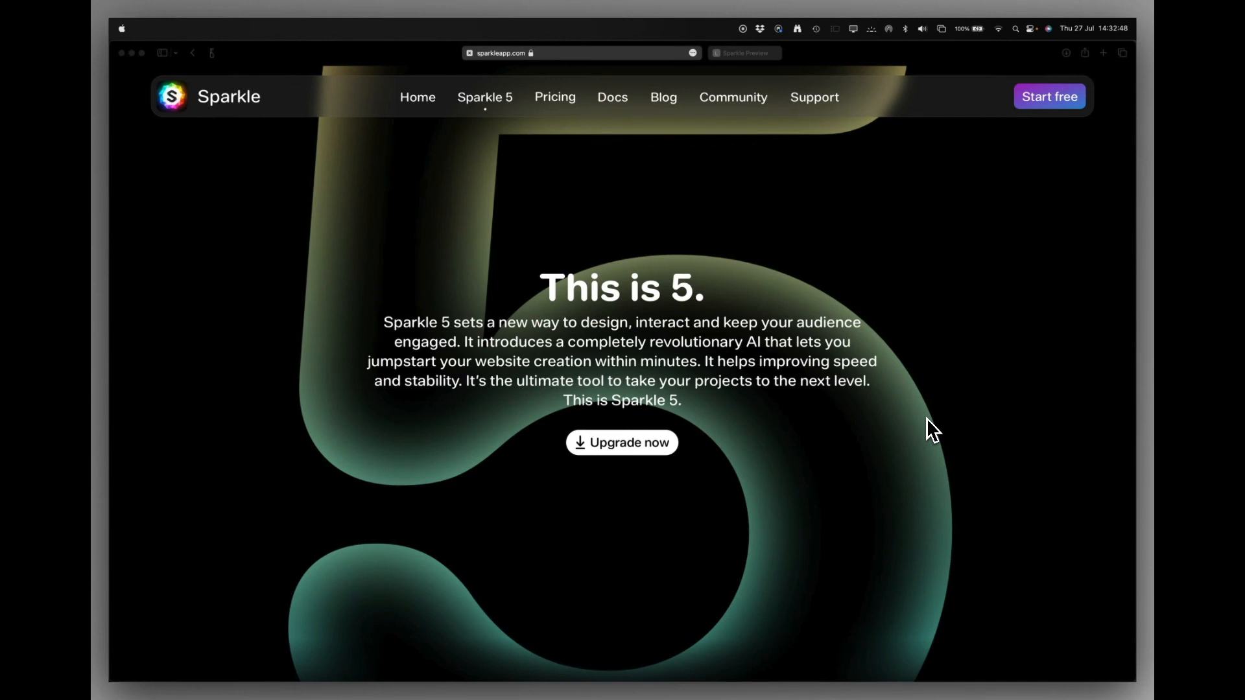
Try the Car Rental estimate form in the Interactive elements section with age 45-65, car type Luxury and 21 days.
scroll(932, 425, down, 5)
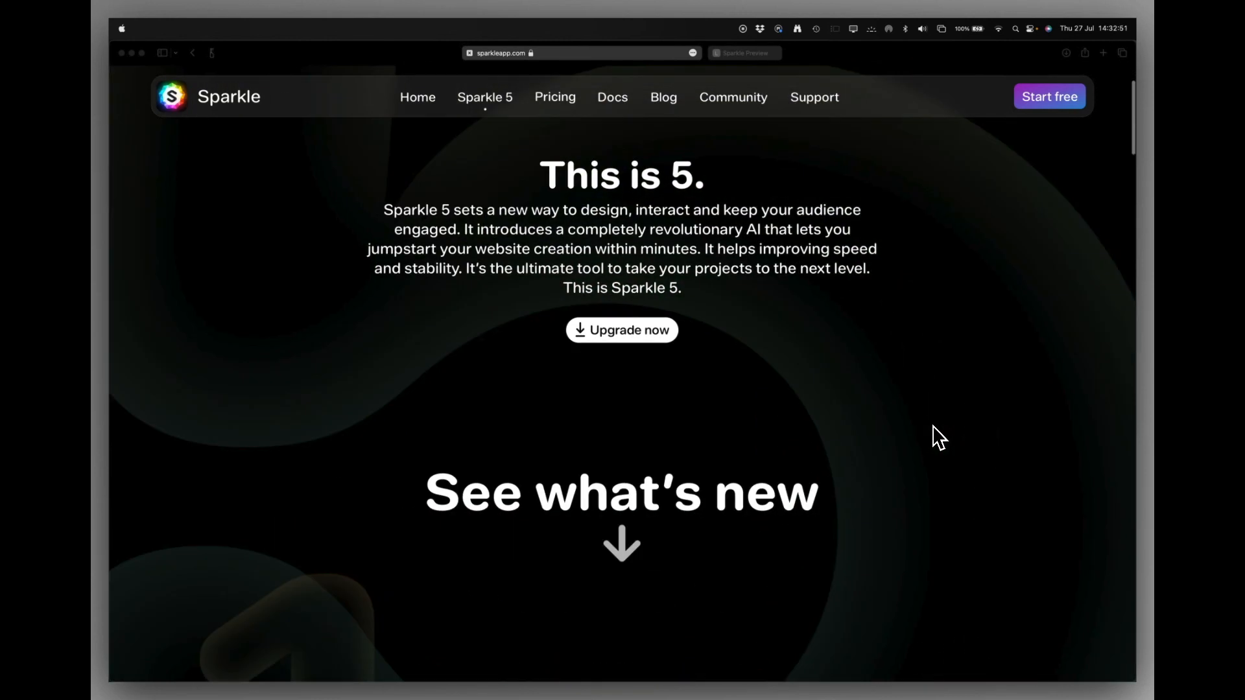
scroll(933, 426, down, 10)
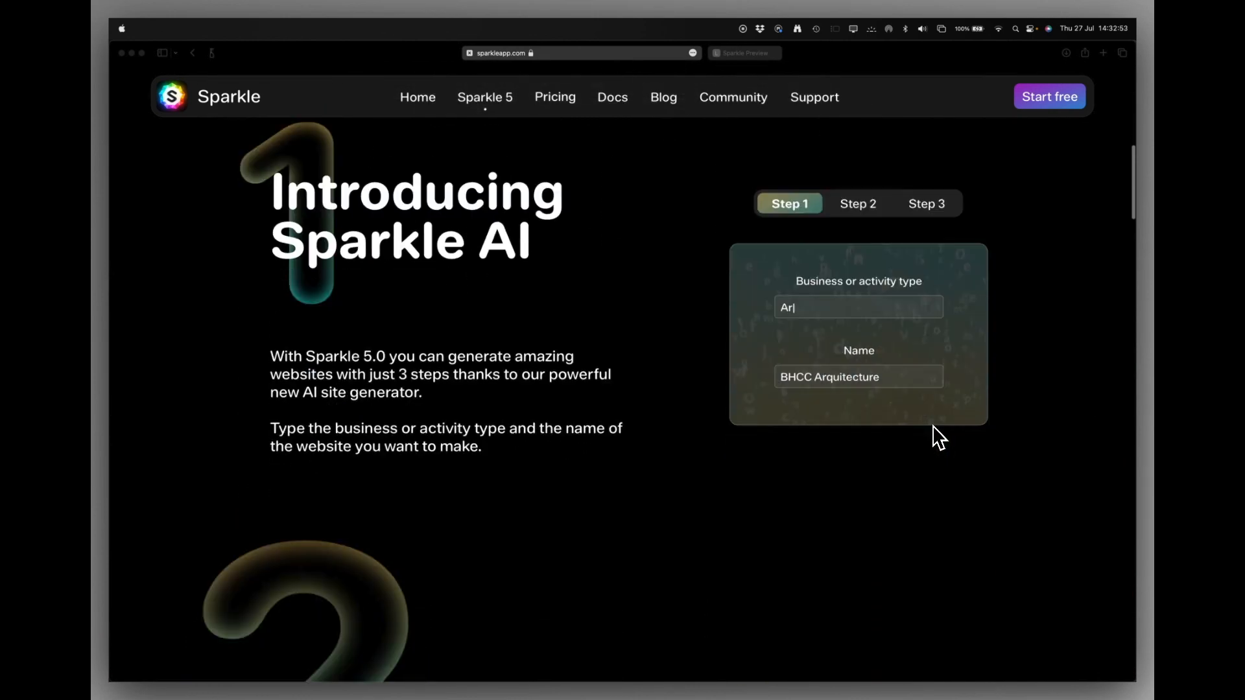
scroll(933, 425, down, 8)
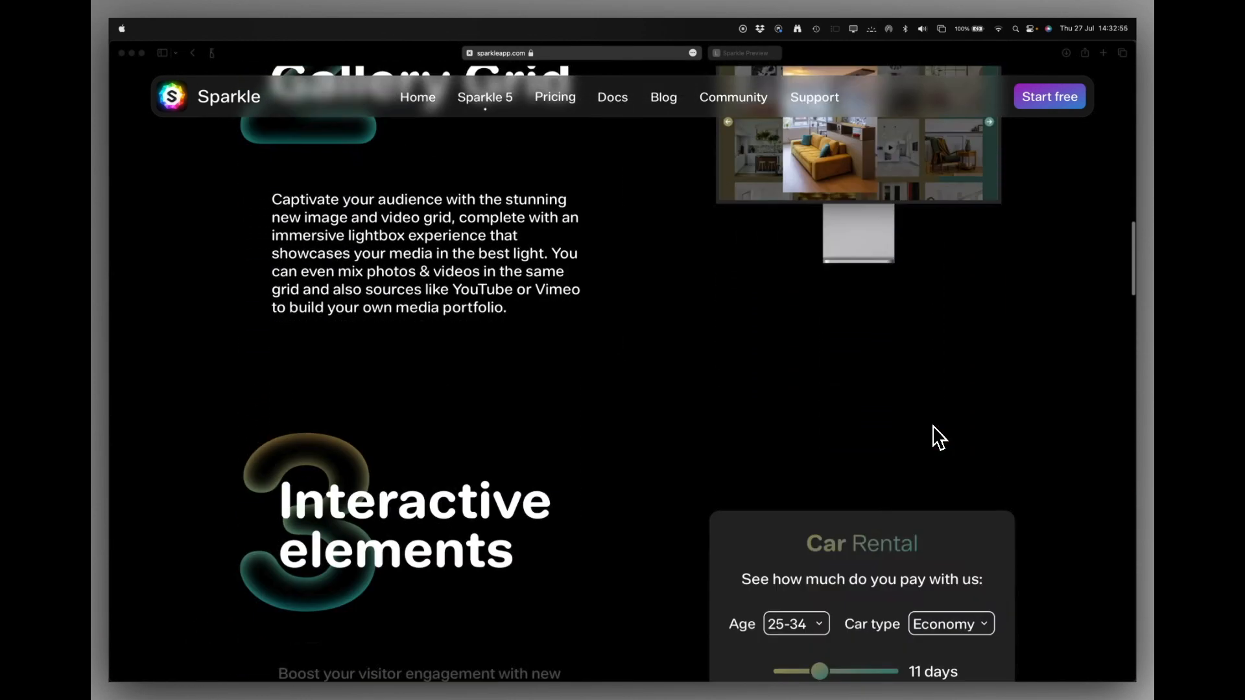
scroll(934, 428, down, 1)
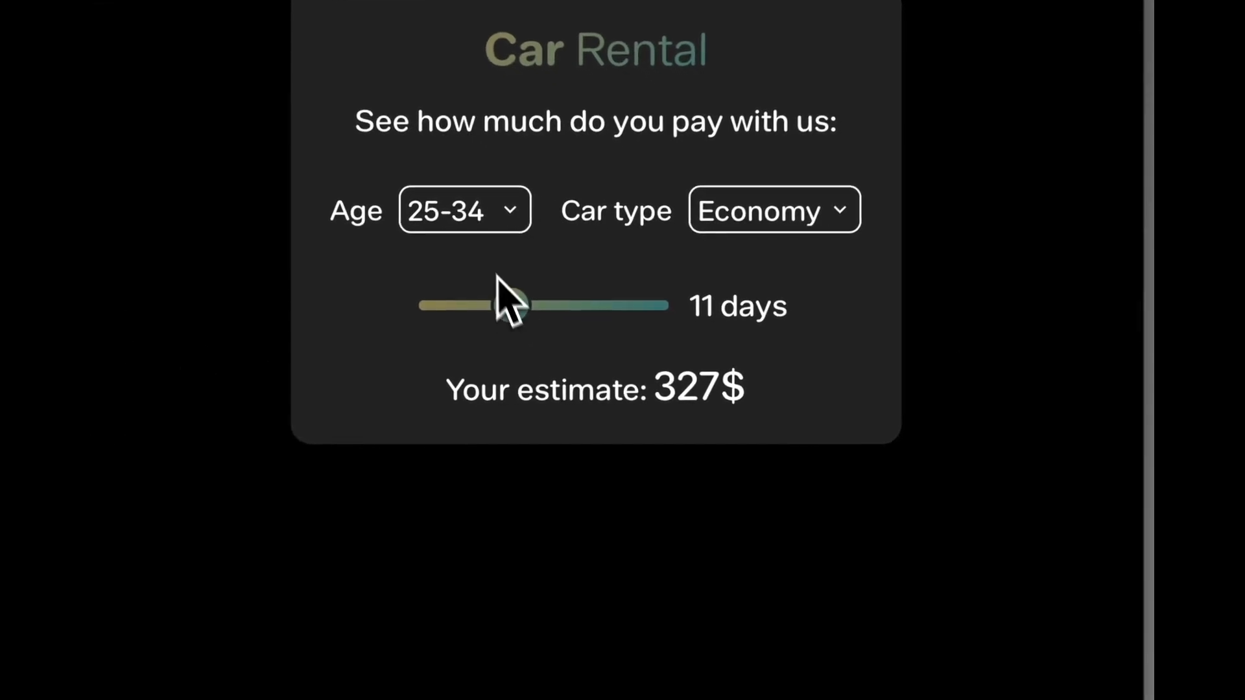
click(464, 219)
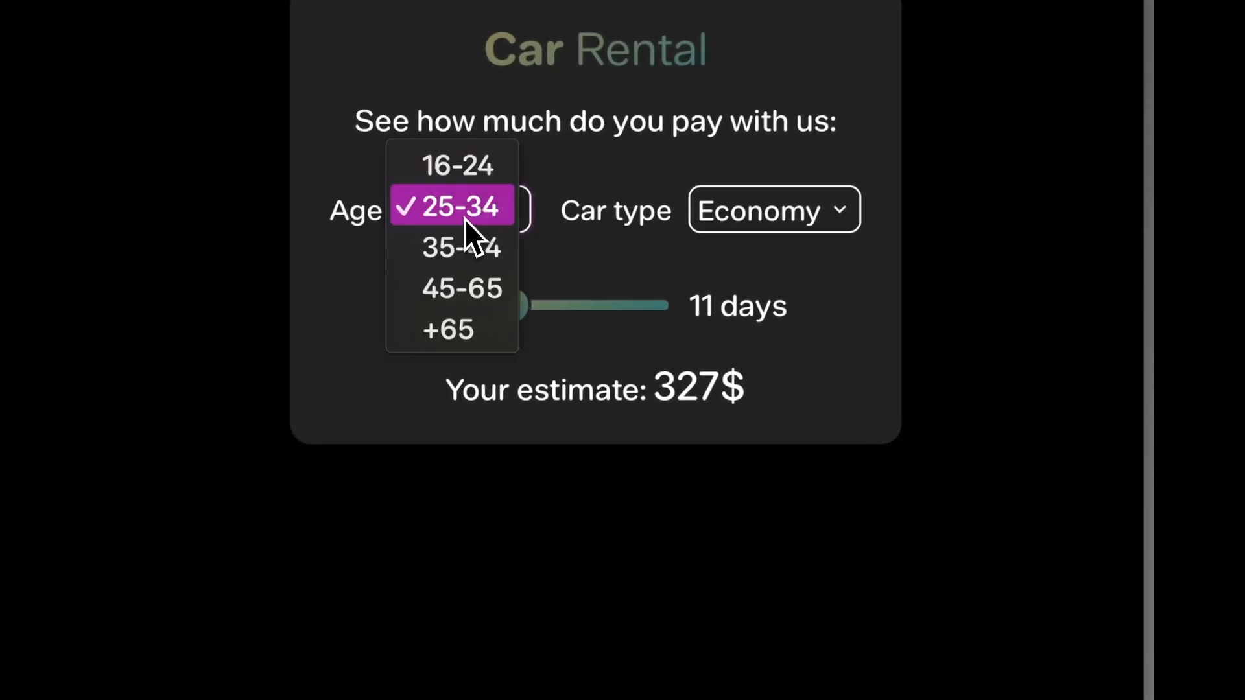
click(492, 293)
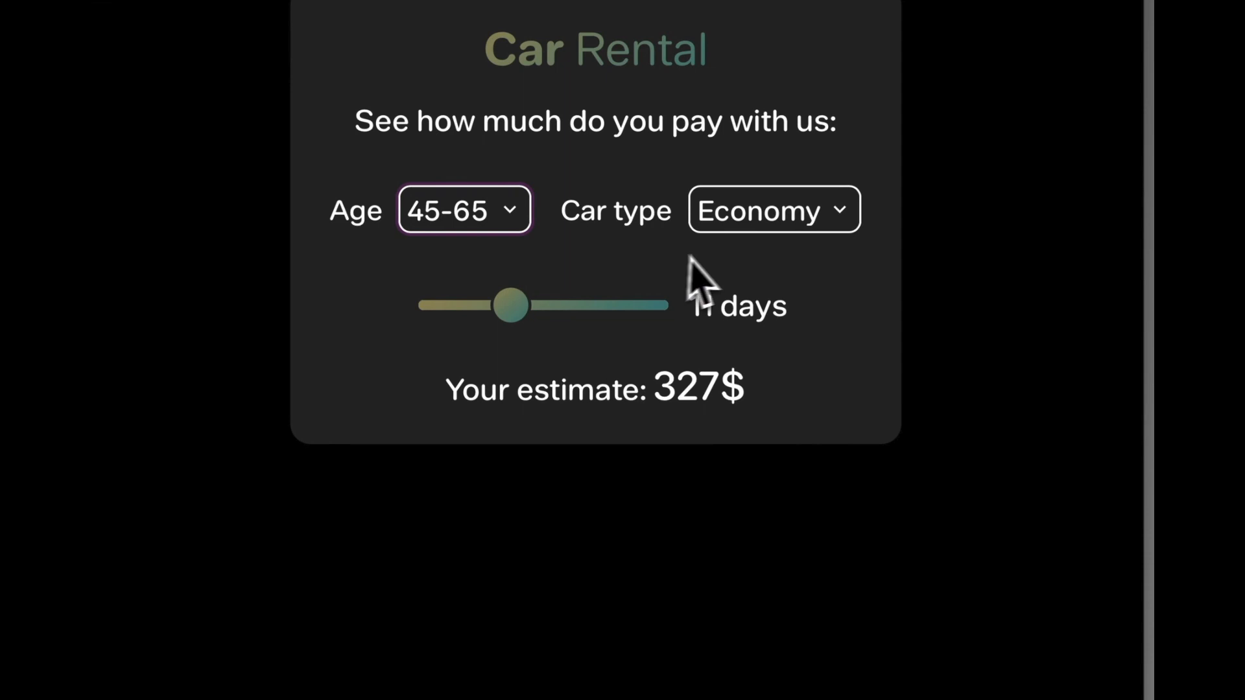
click(760, 217)
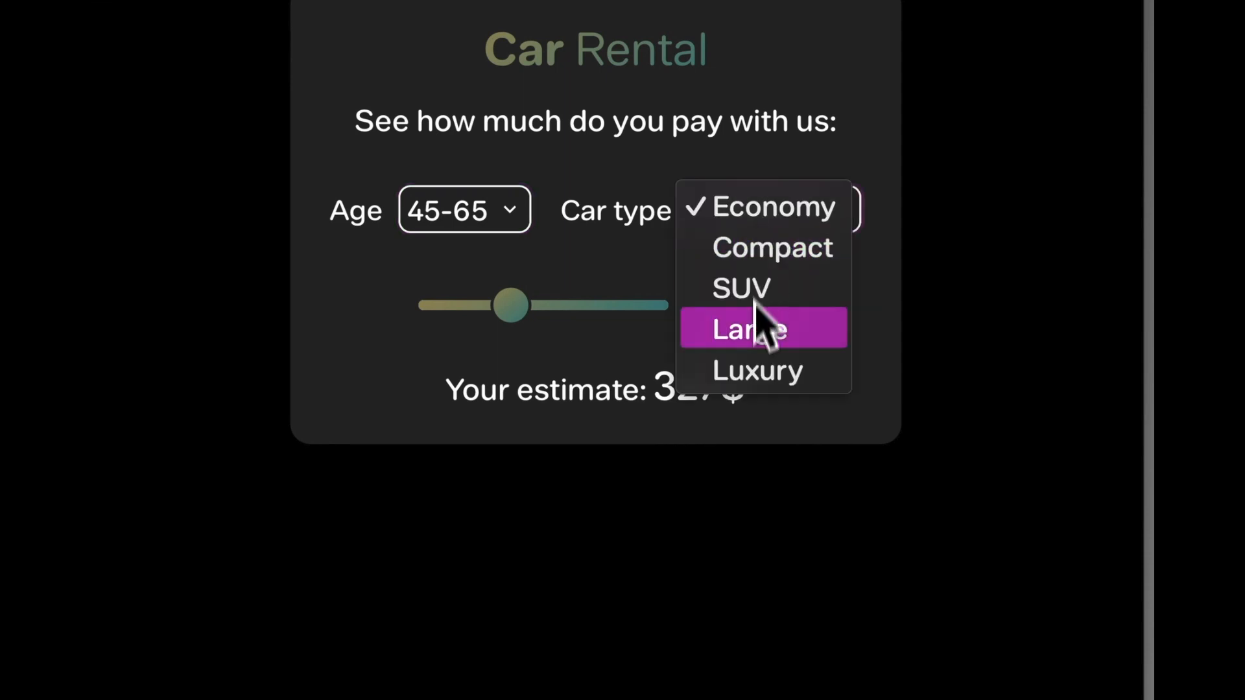
click(756, 372)
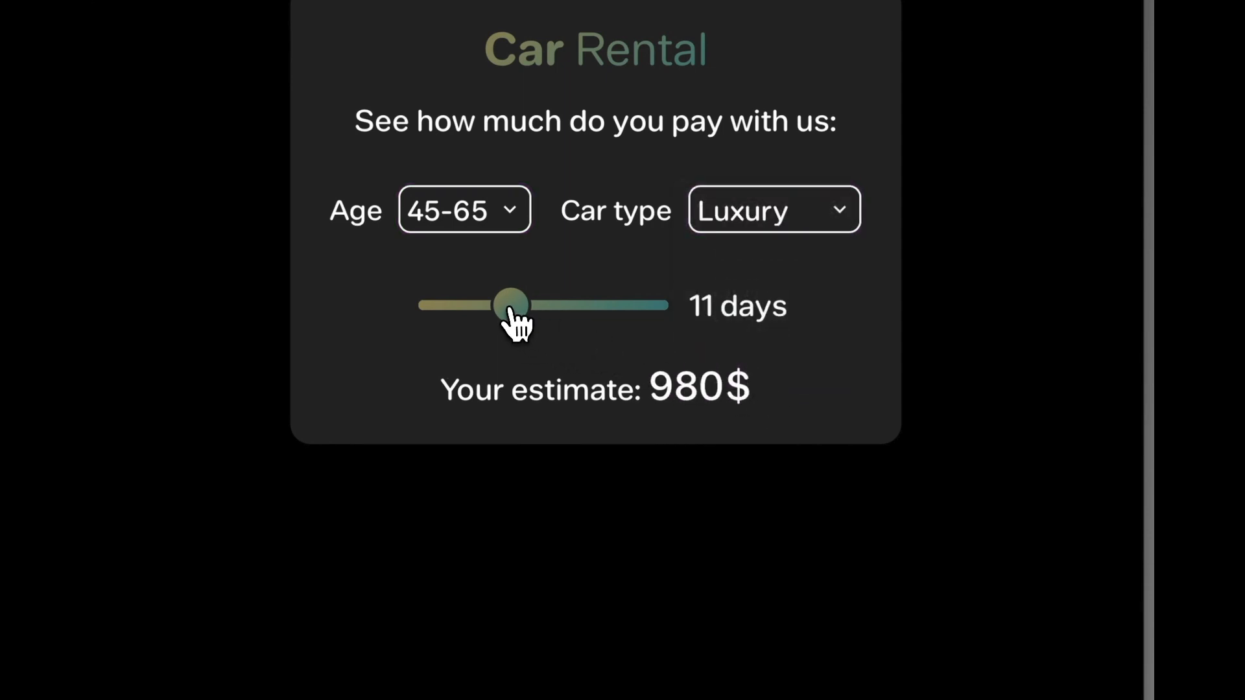
drag(512, 306, 582, 311)
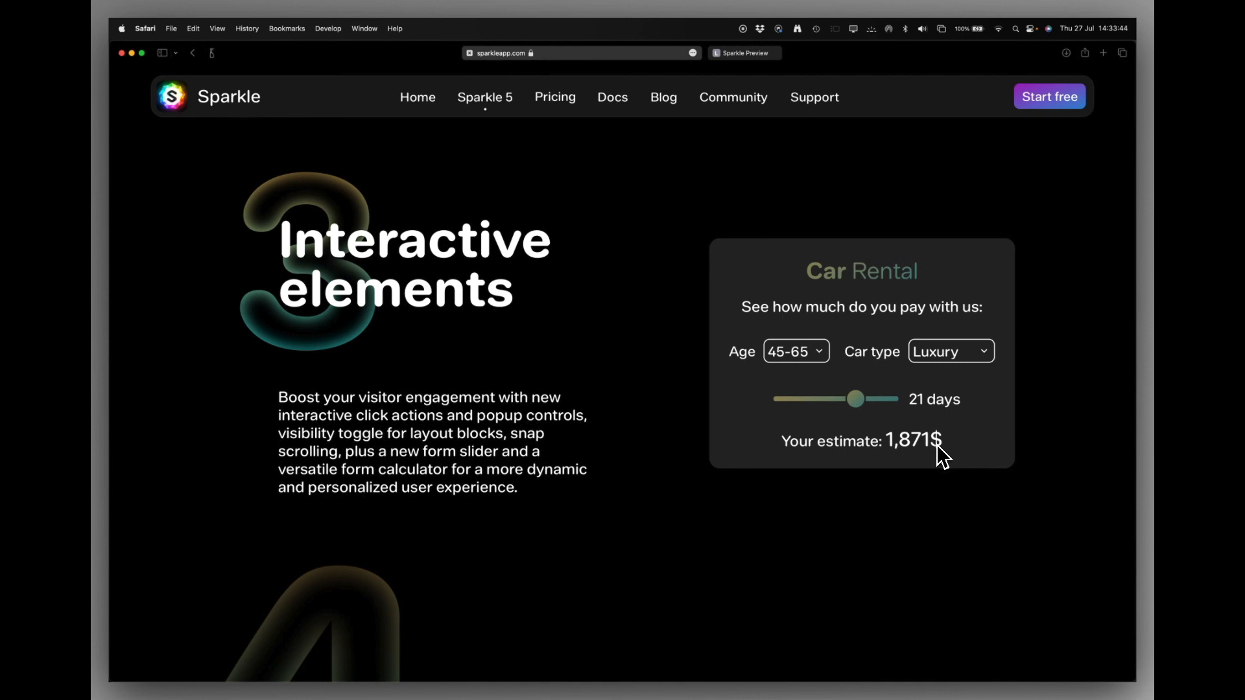
Switch to Sparkle, add a box to the blank page, enlarge it and position it in the page's upper middle.
key(super+Tab)
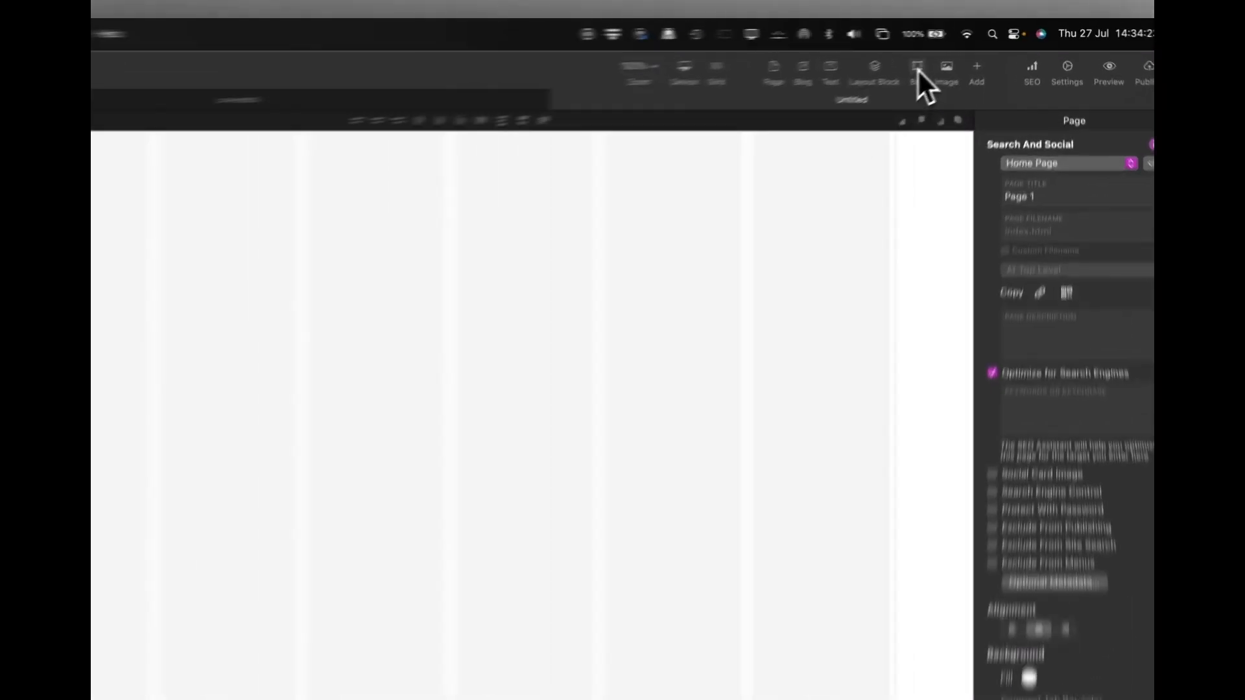
click(966, 60)
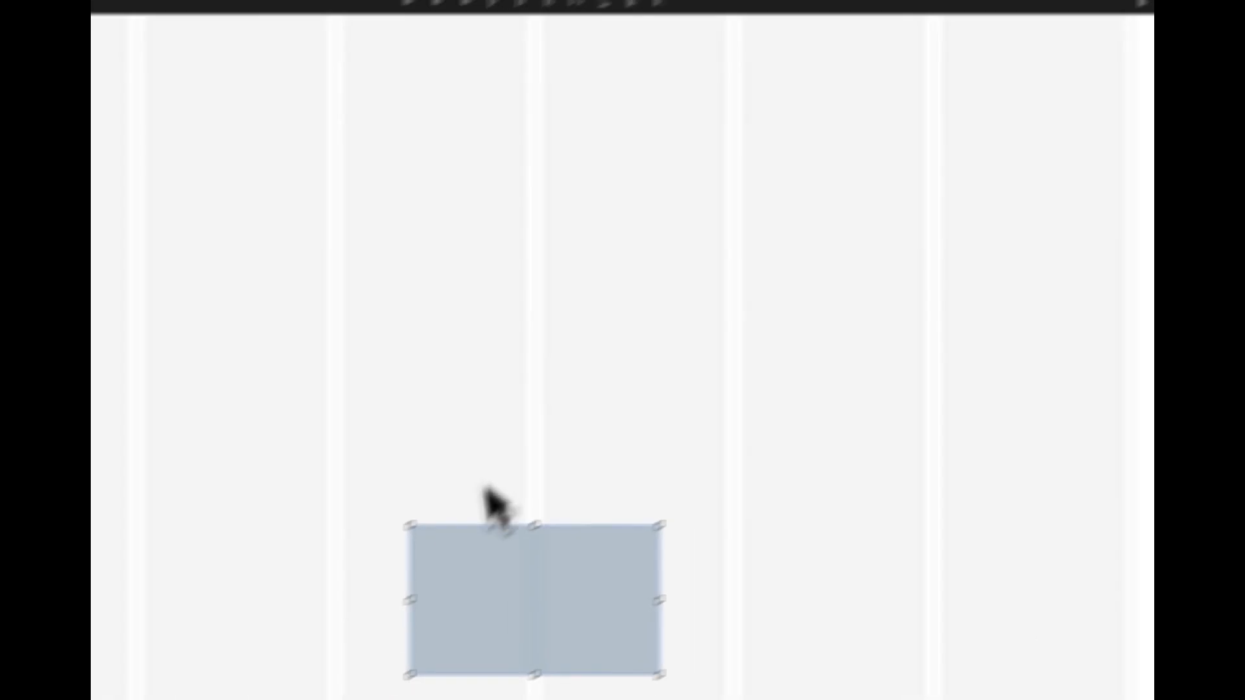
drag(509, 473, 368, 207)
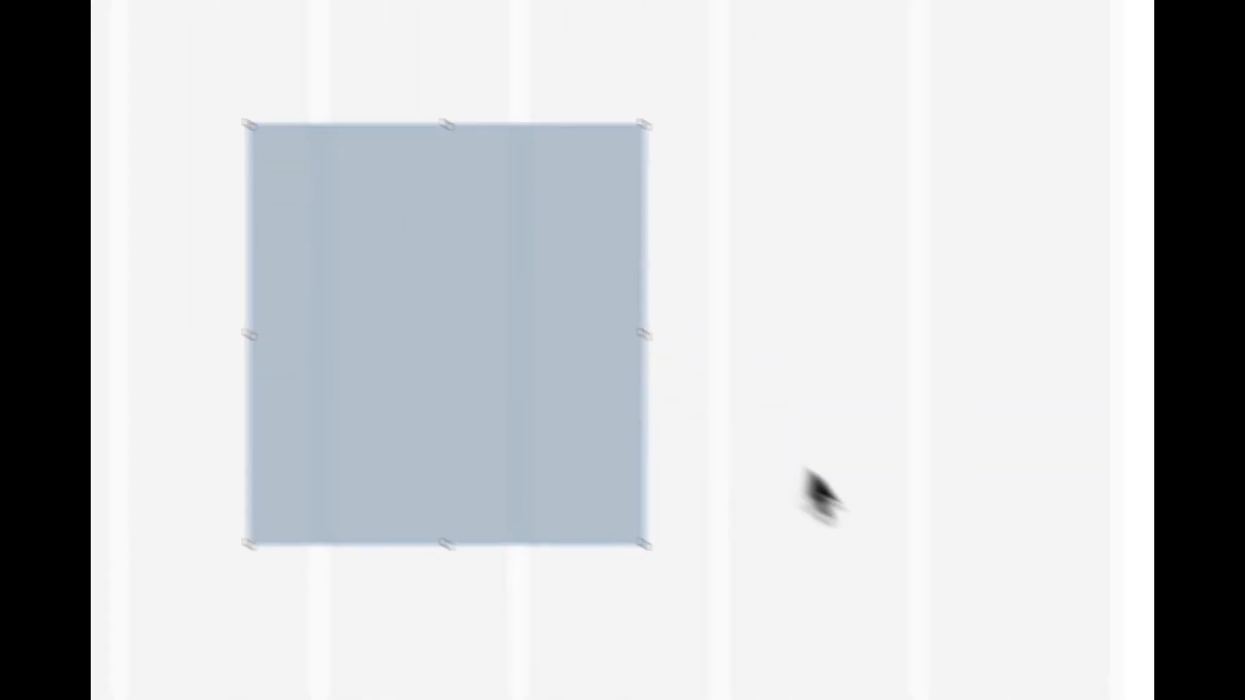
drag(643, 334, 762, 347)
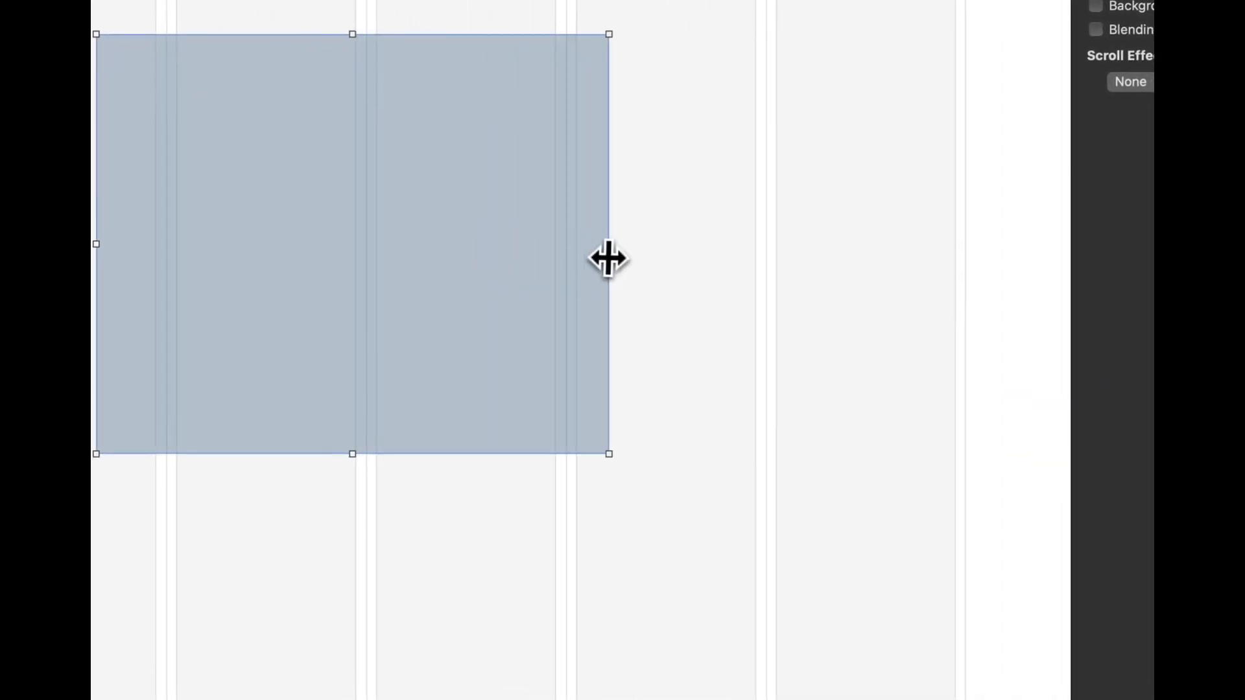
drag(400, 270, 437, 255)
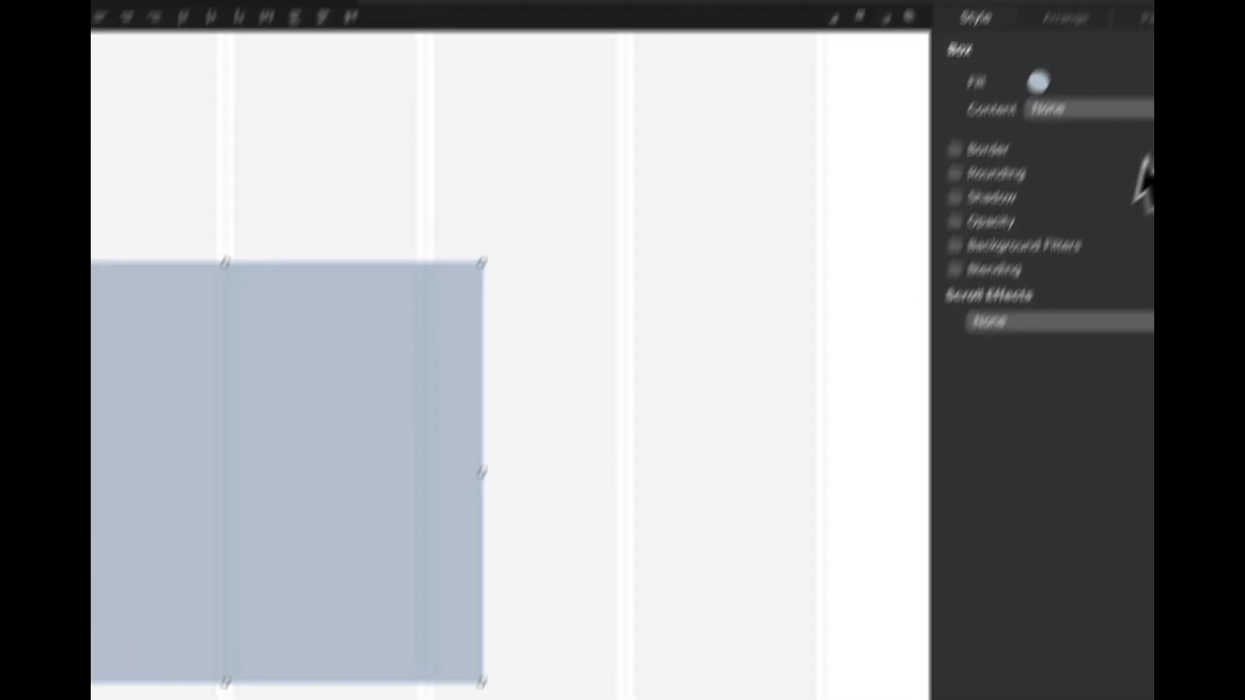
Set the box's fill to the dark grey 2E2E2E at 100% opacity.
click(1038, 81)
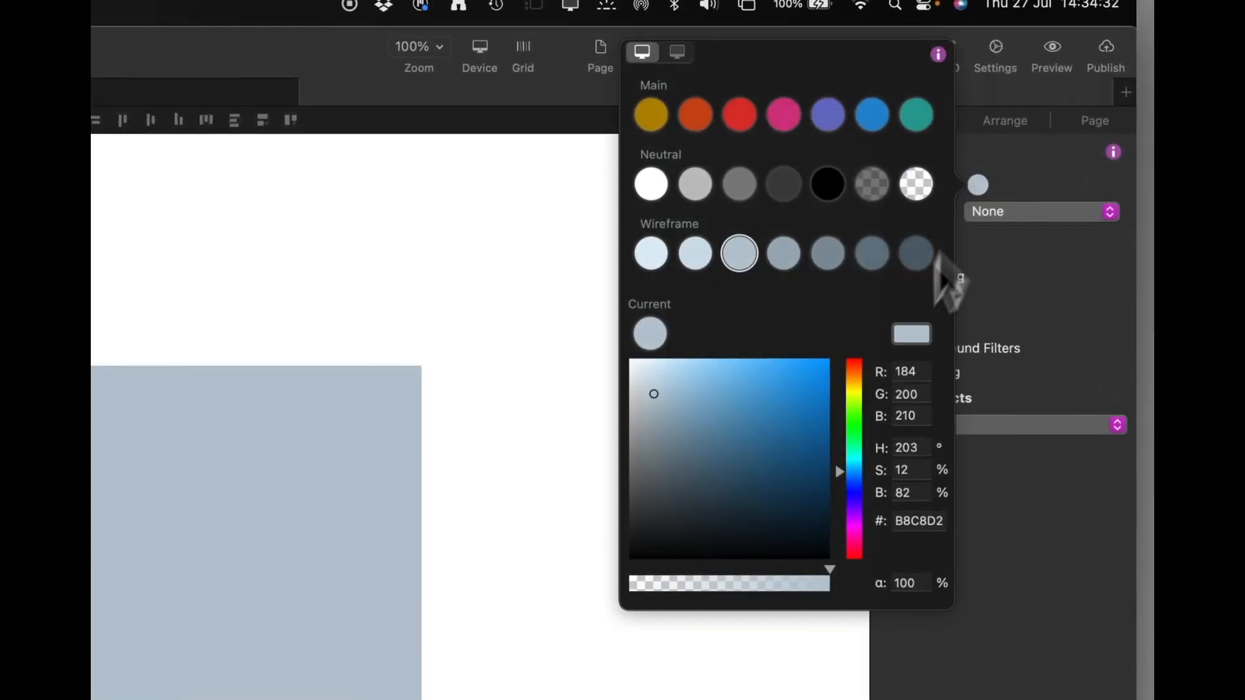
click(654, 336)
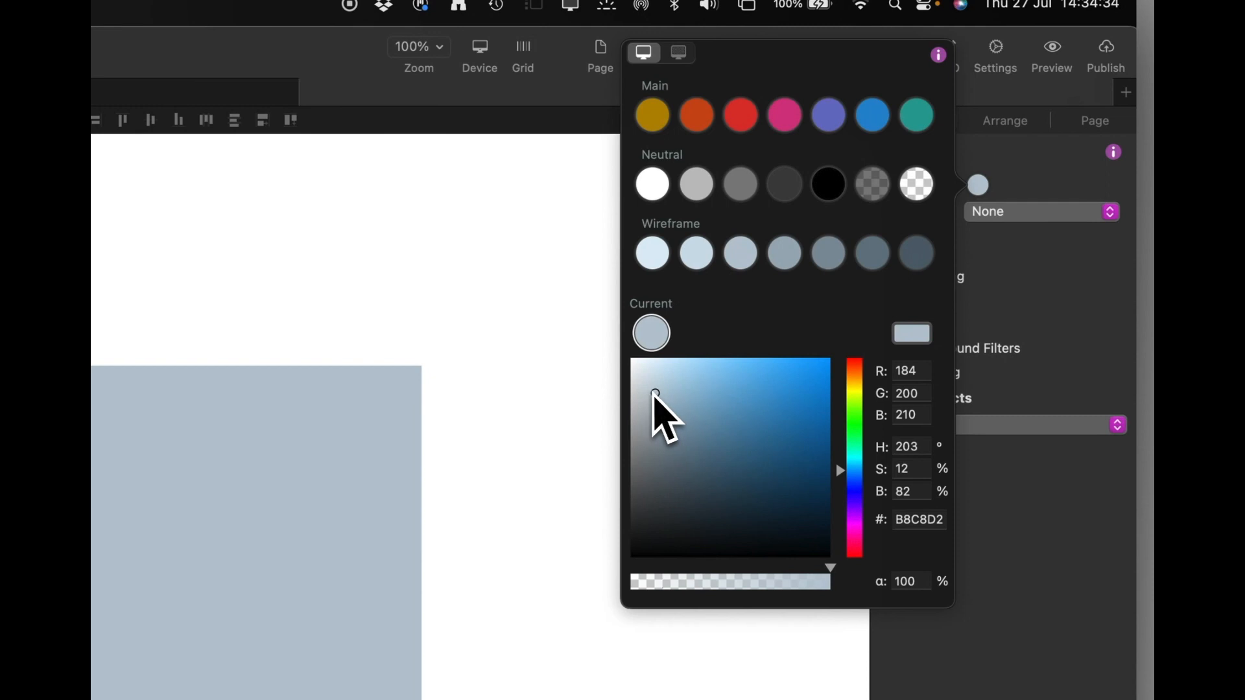
mouse_move(655, 395)
mouse_down()
mouse_move(629, 523)
mouse_move(594, 496)
mouse_up()
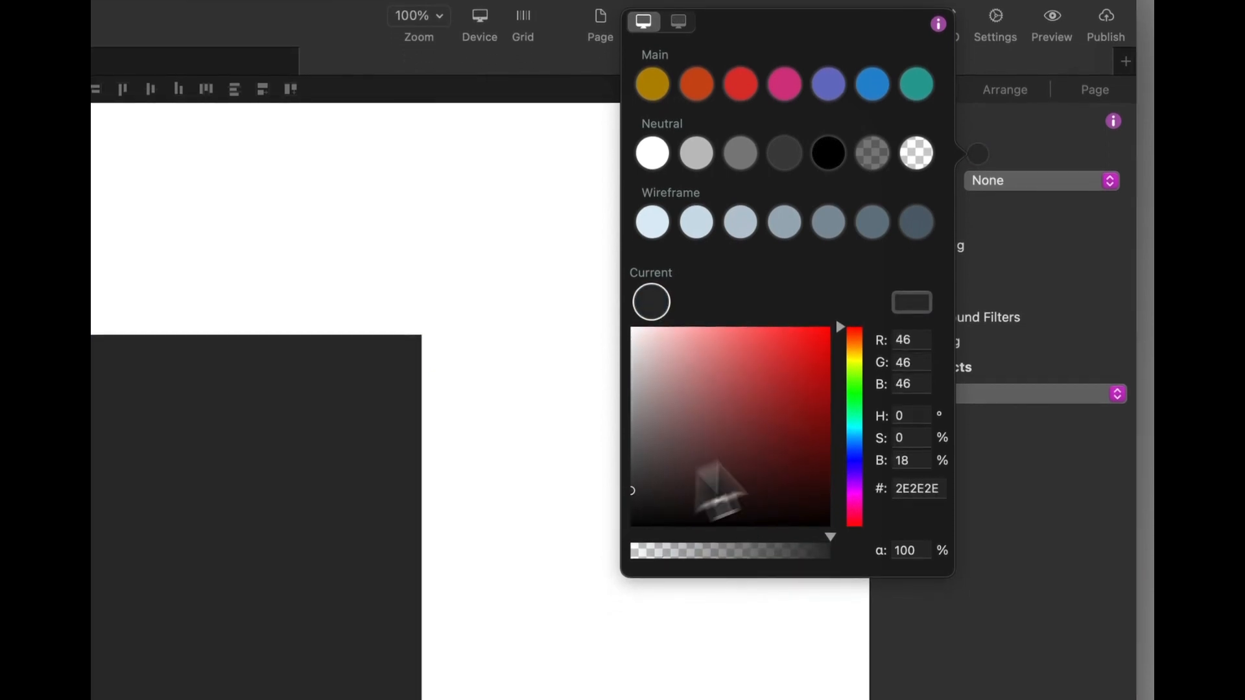
click(1057, 275)
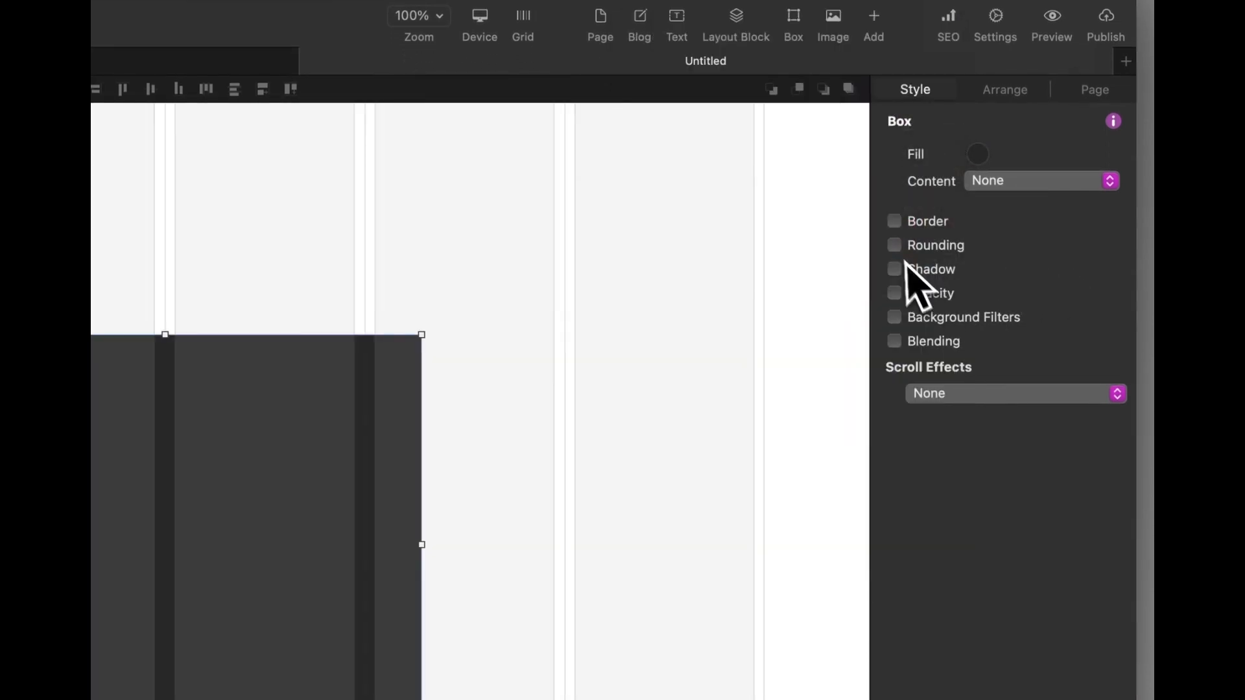
Enable rounding on the dark box, without a border, and adjust the radius to give it softly rounded corners.
click(895, 222)
click(896, 223)
click(895, 245)
click(1115, 270)
click(1115, 270)
click(1116, 270)
click(1115, 270)
click(1115, 270)
click(1116, 270)
click(1115, 270)
click(1118, 281)
click(1118, 282)
click(1118, 281)
click(1118, 281)
click(1118, 281)
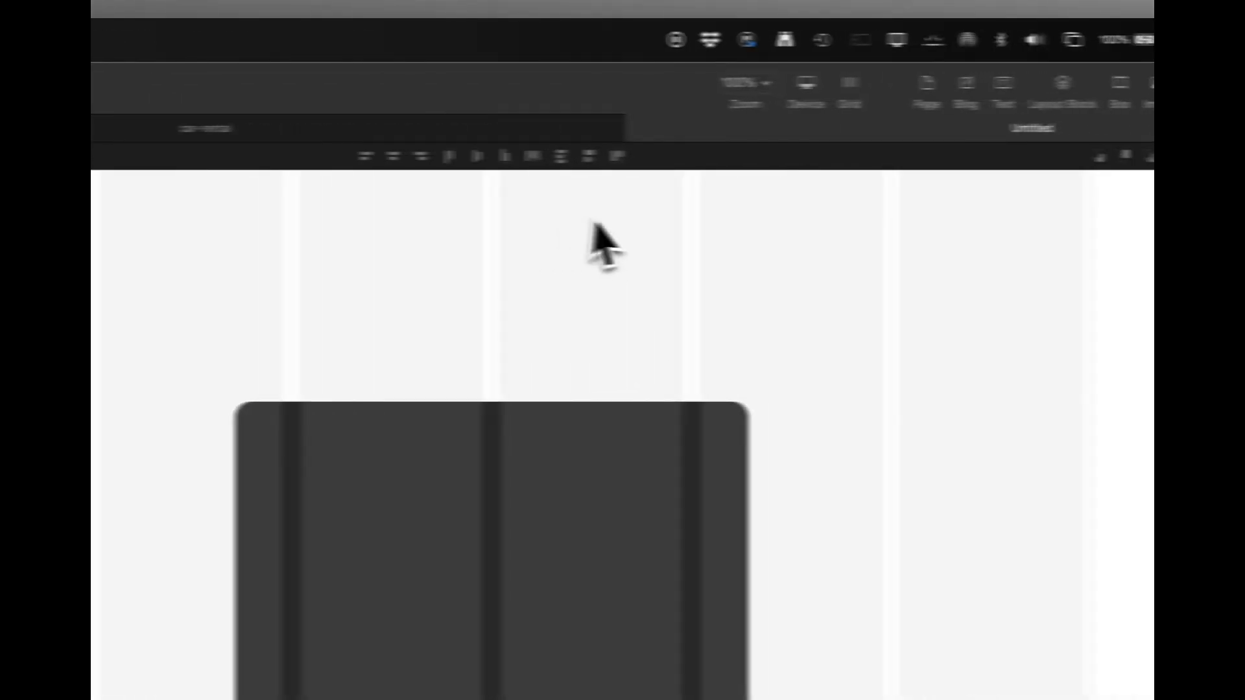
Add a text block and fit it inside the upper part of the dark box, almost as wide as the box.
click(1003, 84)
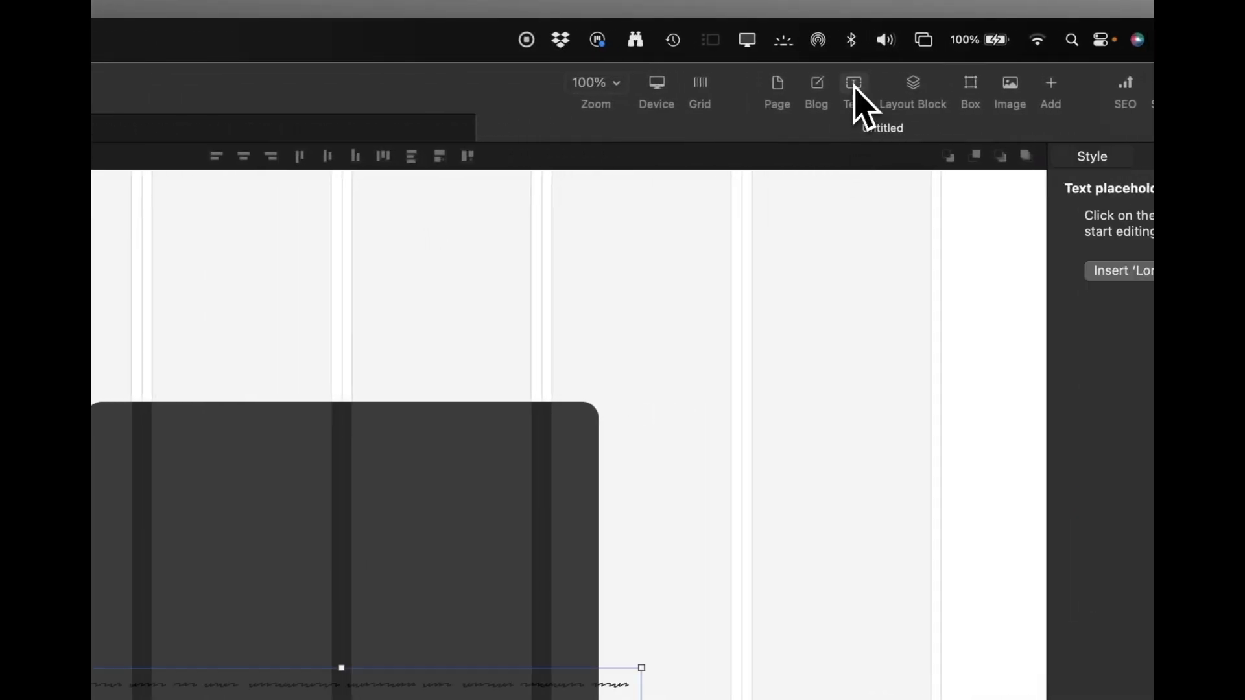
drag(340, 686, 386, 449)
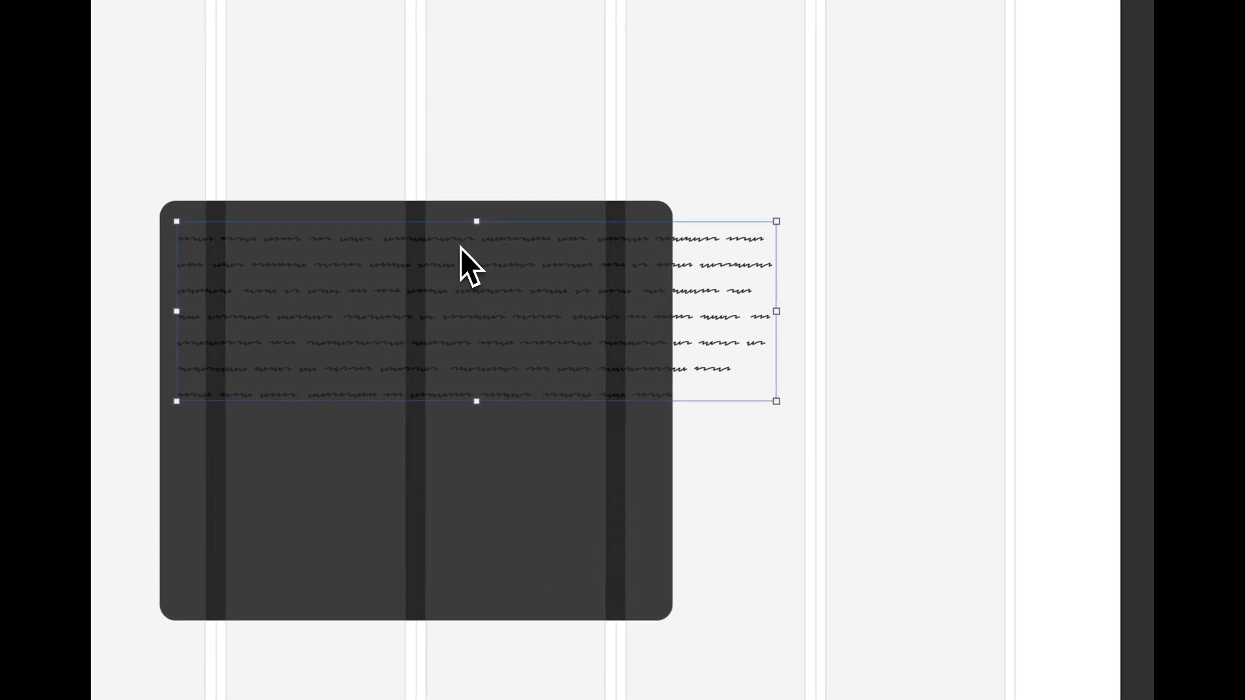
drag(776, 402, 657, 316)
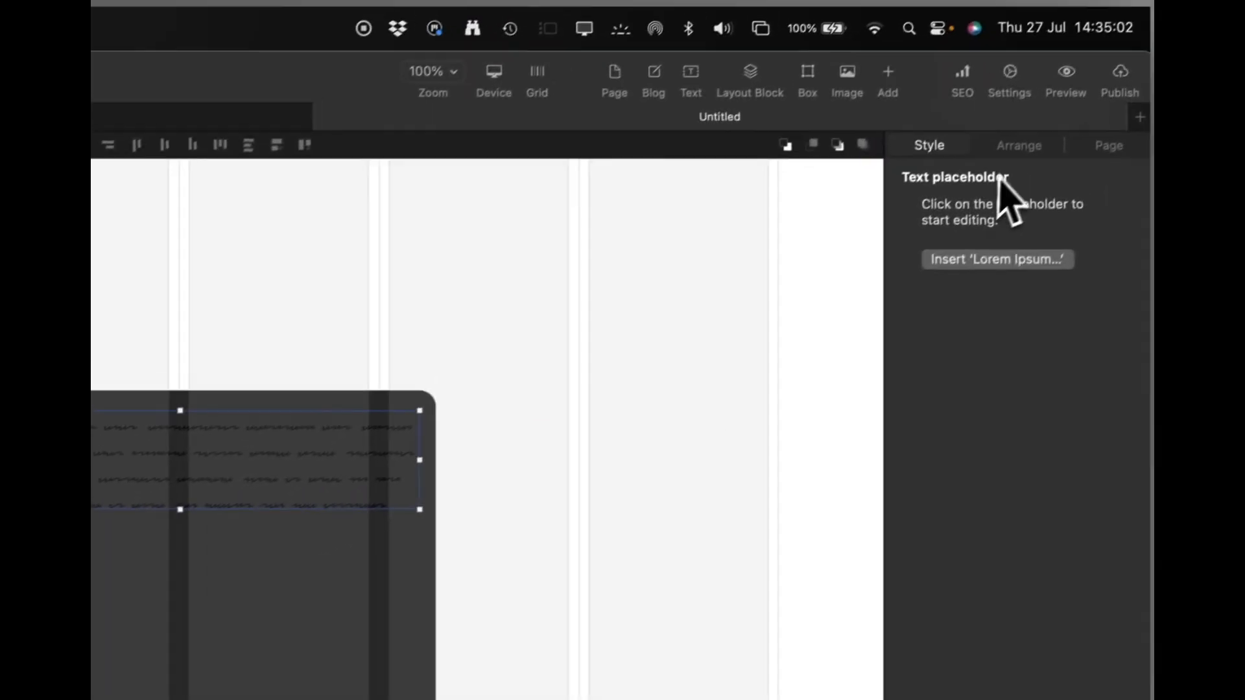
Fill the text block with Lorem Ipsum and replace it with the heading CAR RENTAL PRICES.
click(976, 258)
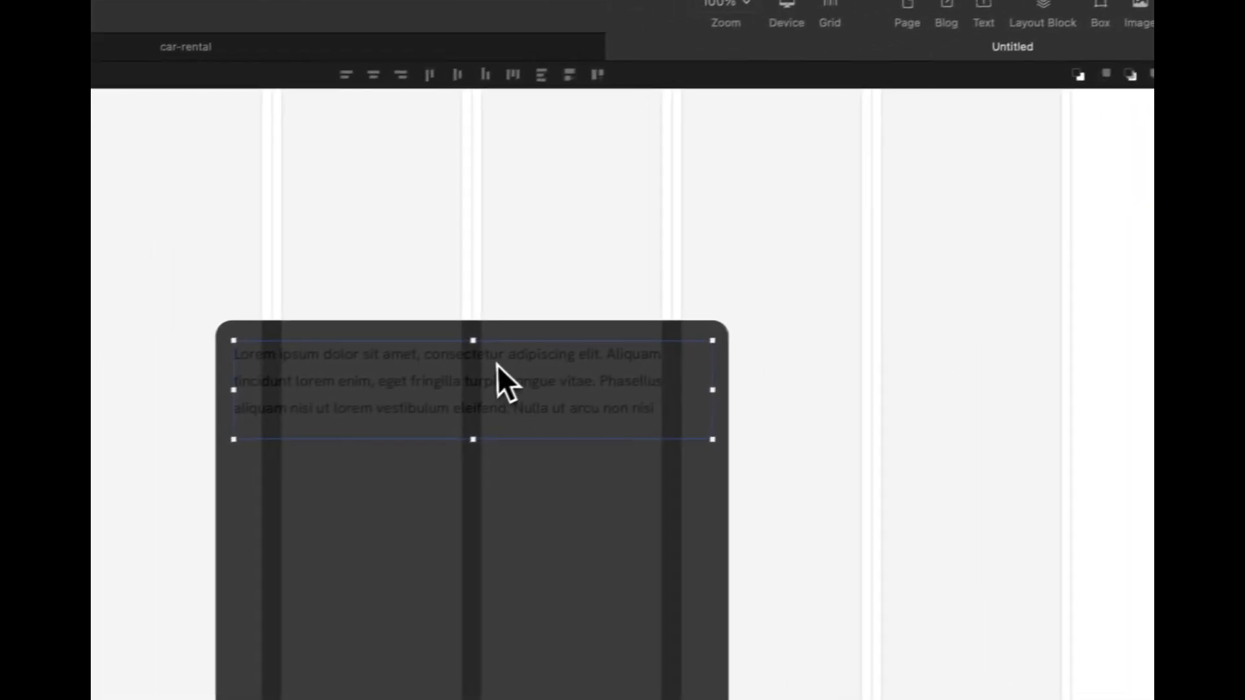
triple_click(496, 361)
text(cAR RENTAL P)
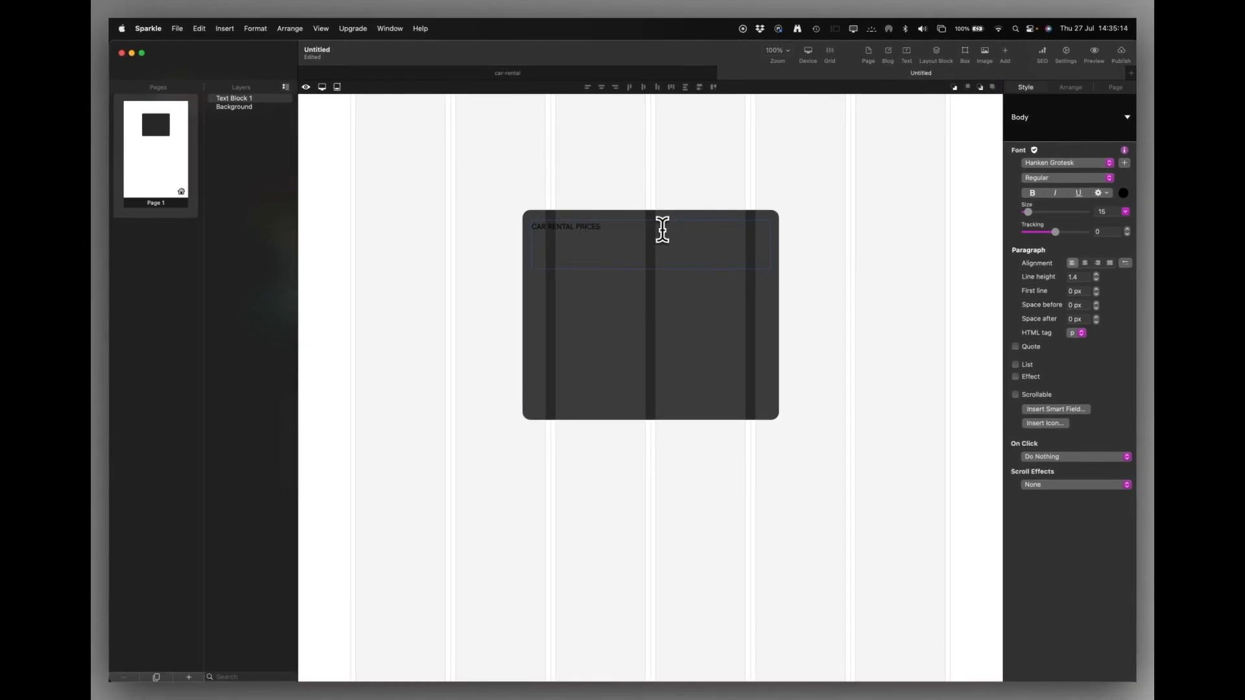
Change the colour of the entire heading text to white.
key(super+a)
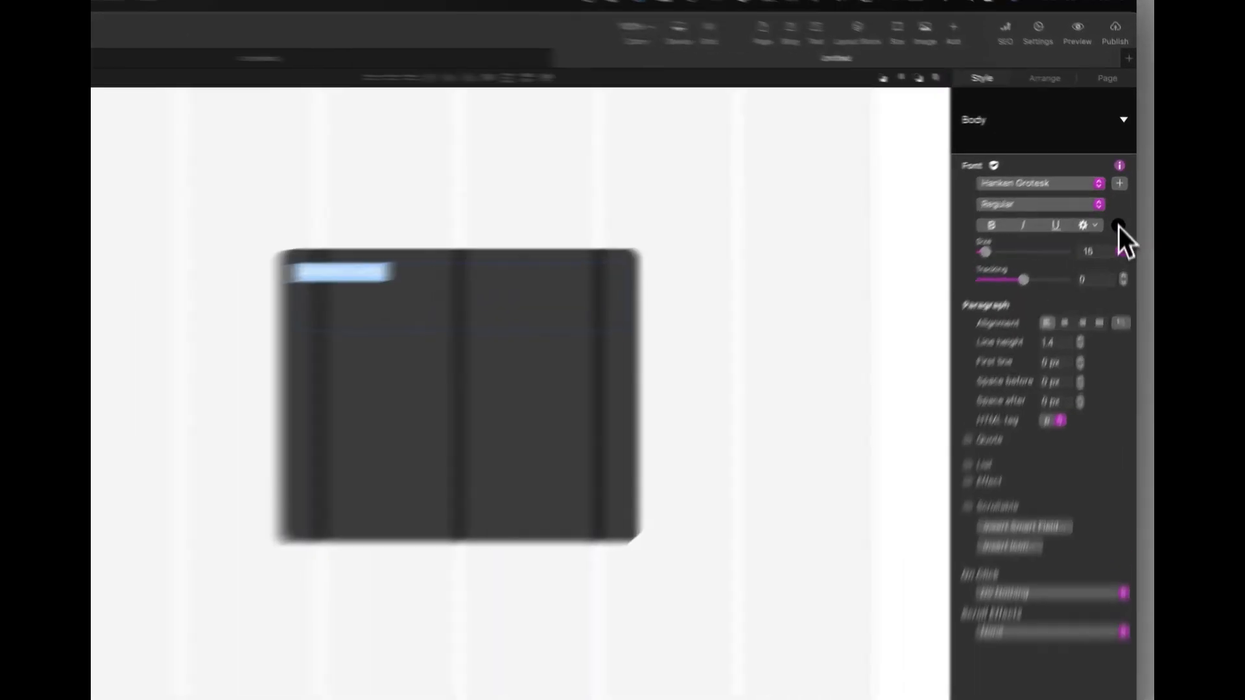
click(1122, 194)
click(790, 144)
click(1091, 623)
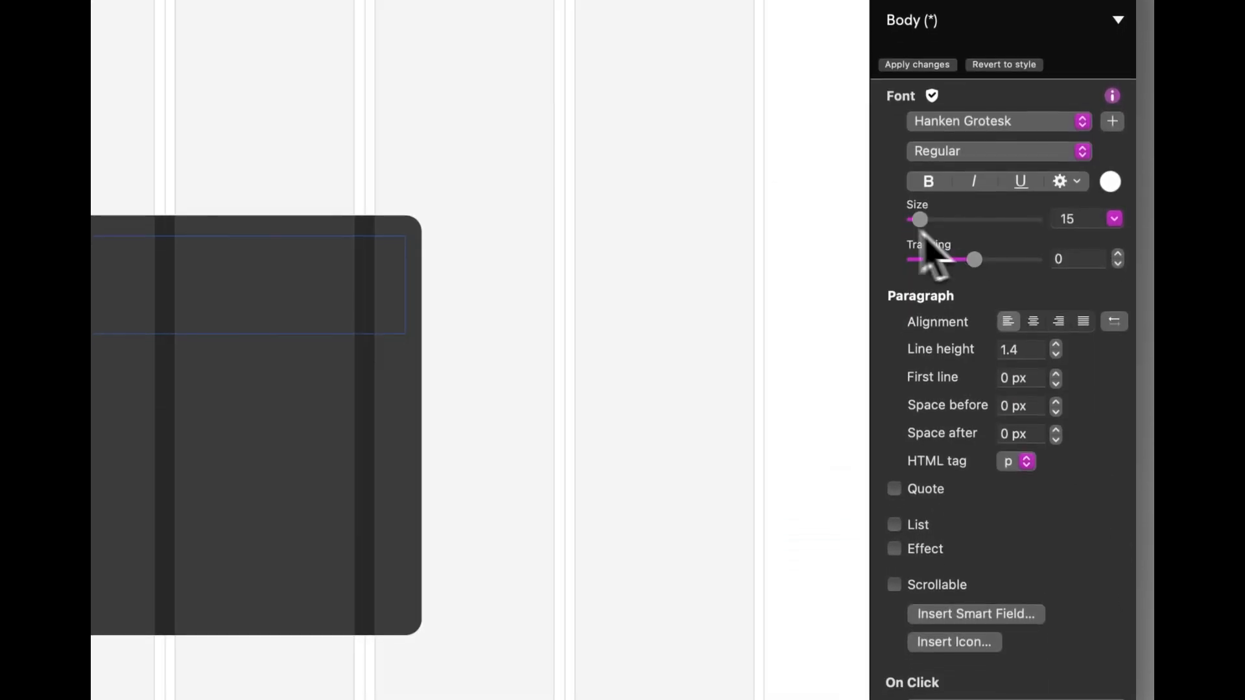
Format the heading text block as bold, size 38 and centre-aligned.
click(277, 285)
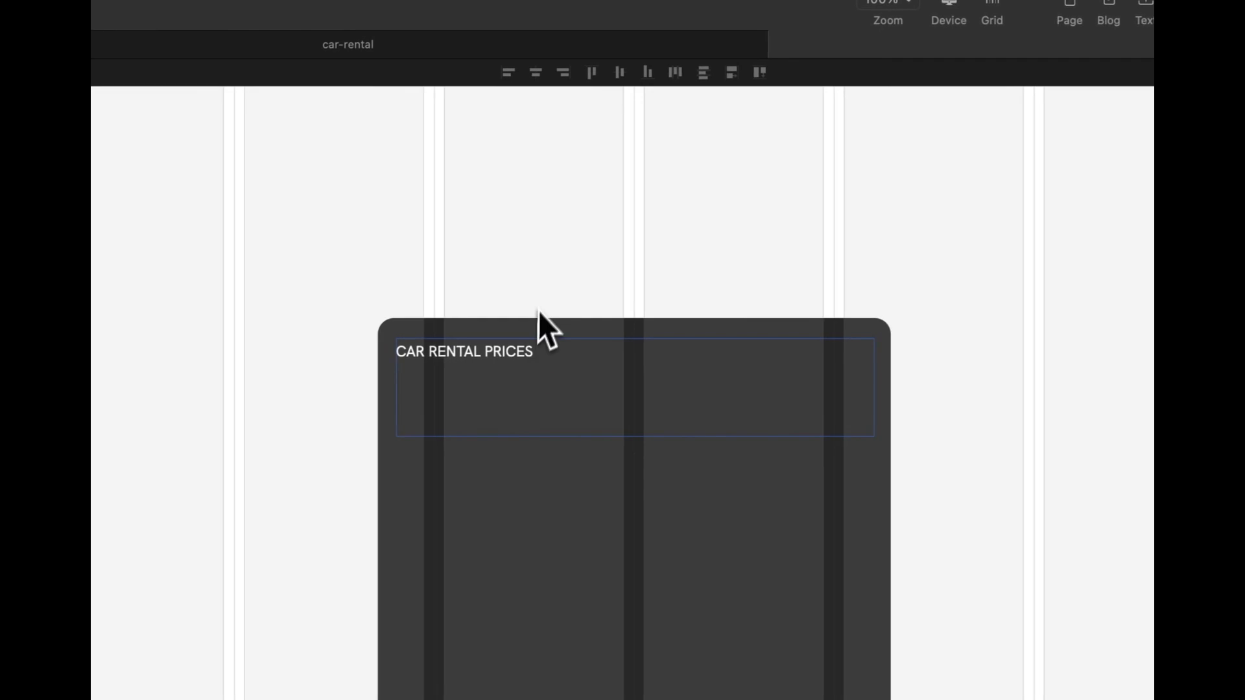
click(539, 310)
click(508, 359)
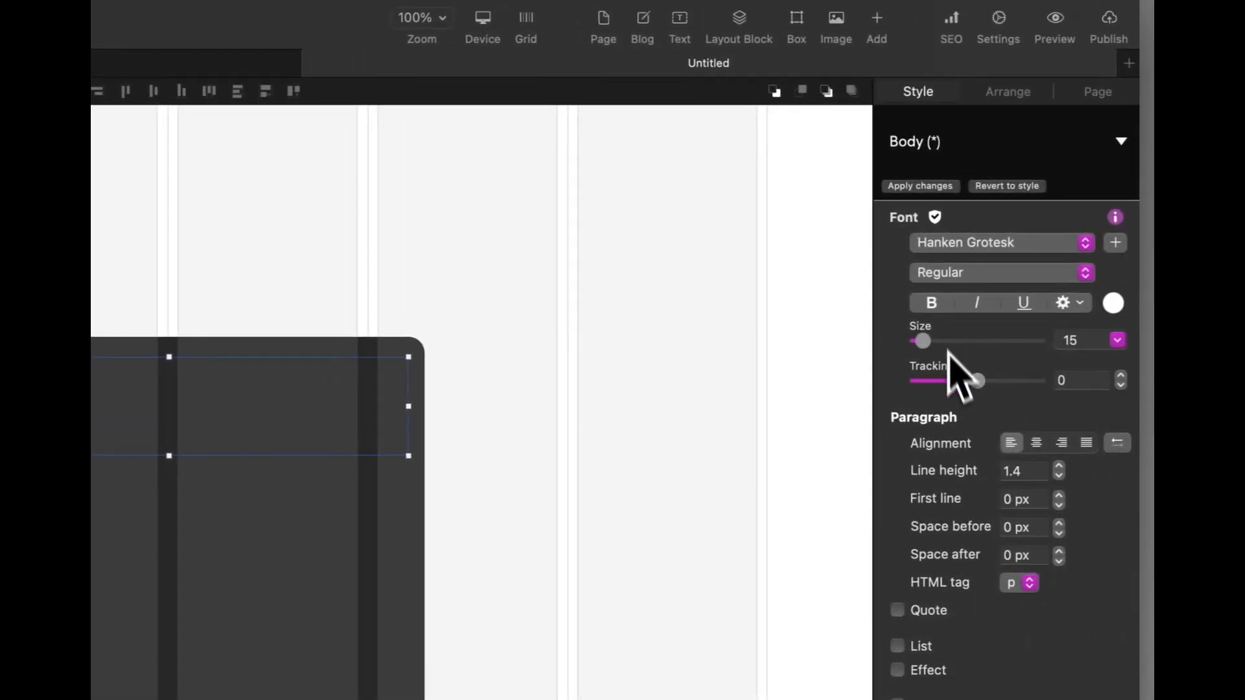
click(927, 342)
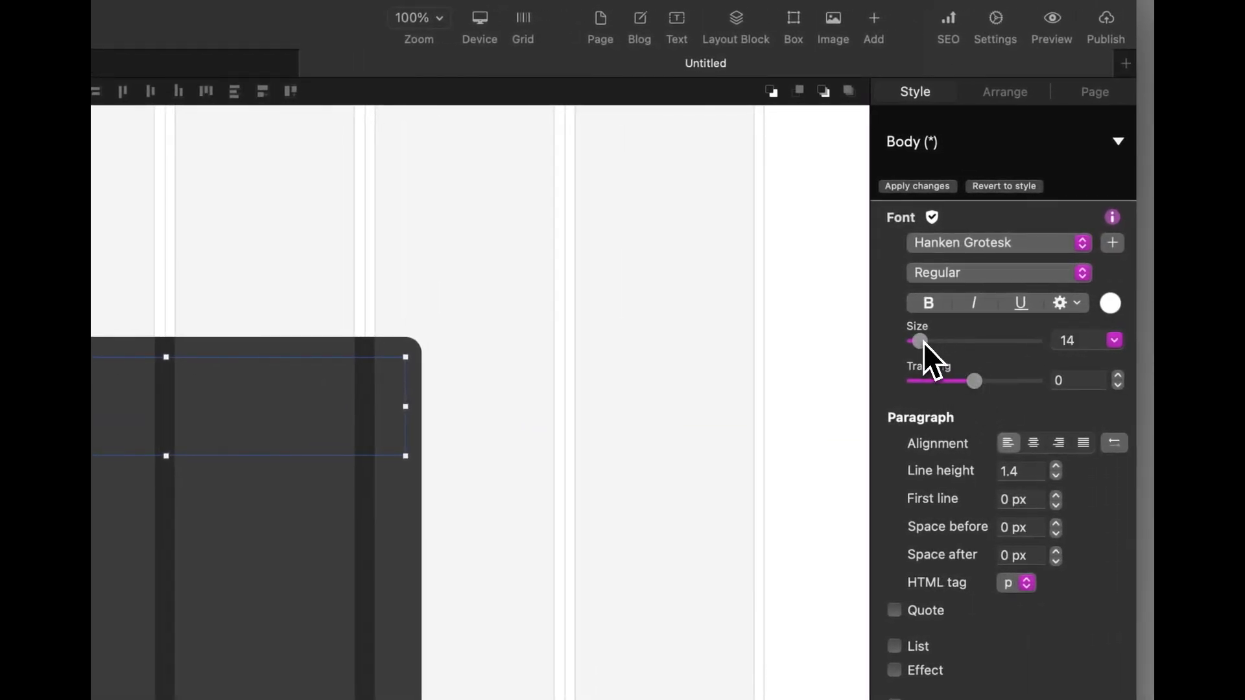
drag(923, 342, 932, 342)
click(940, 303)
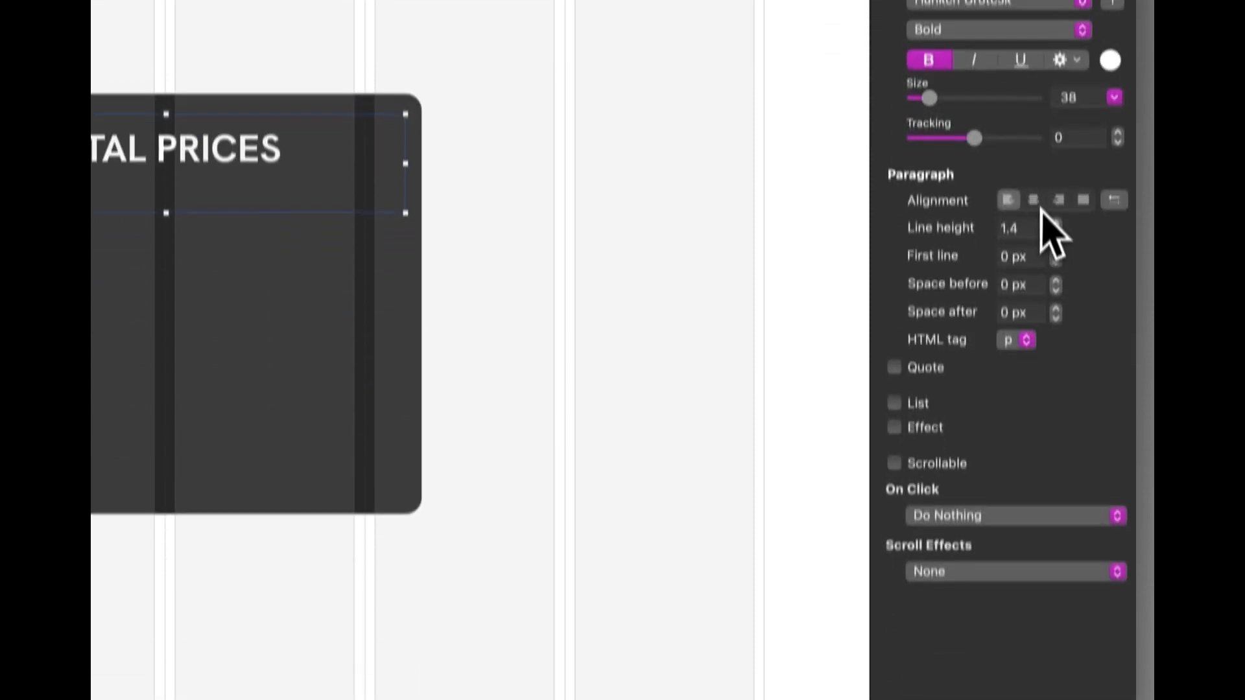
click(1034, 443)
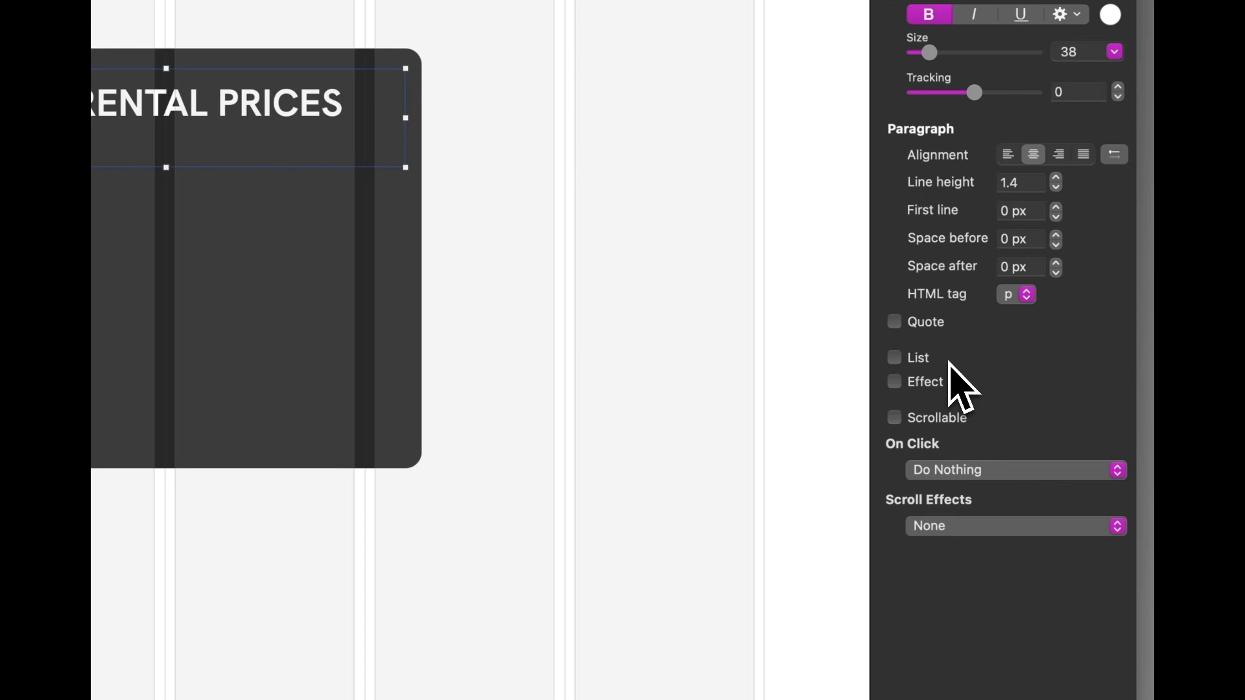
Apply a Clip to Text effect with gradient content to the heading, setting the gradient's start colour to yellow-green DAF606.
click(894, 382)
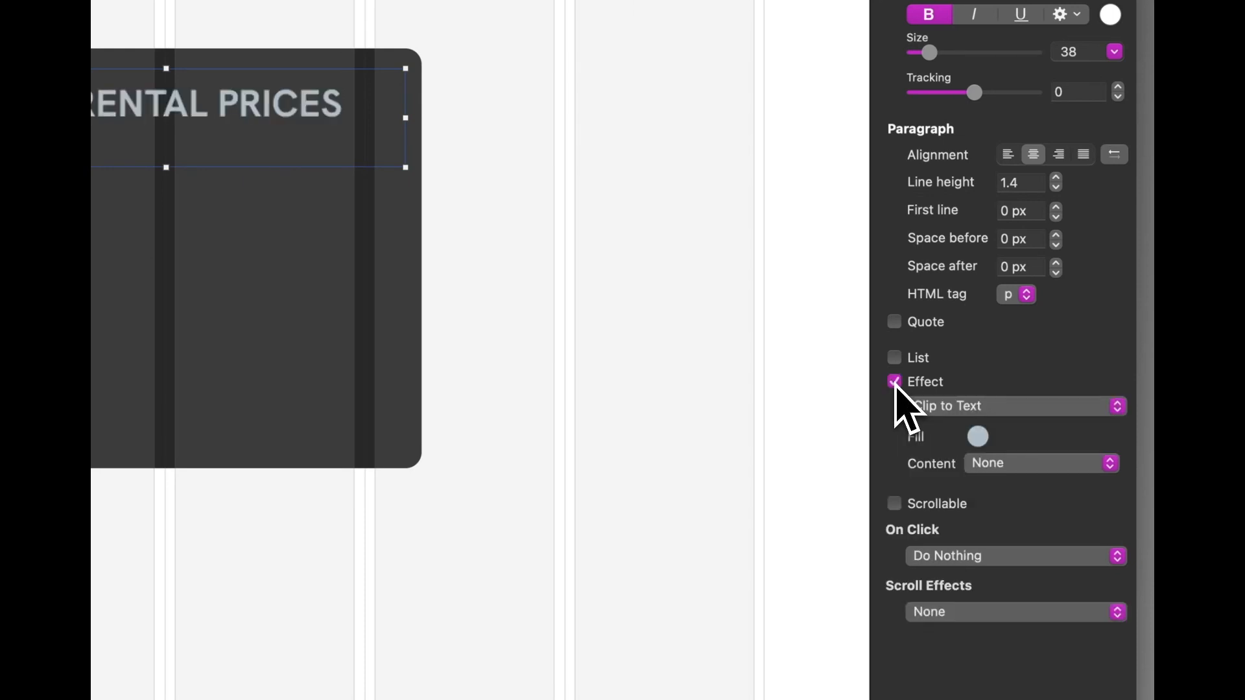
click(993, 464)
click(998, 488)
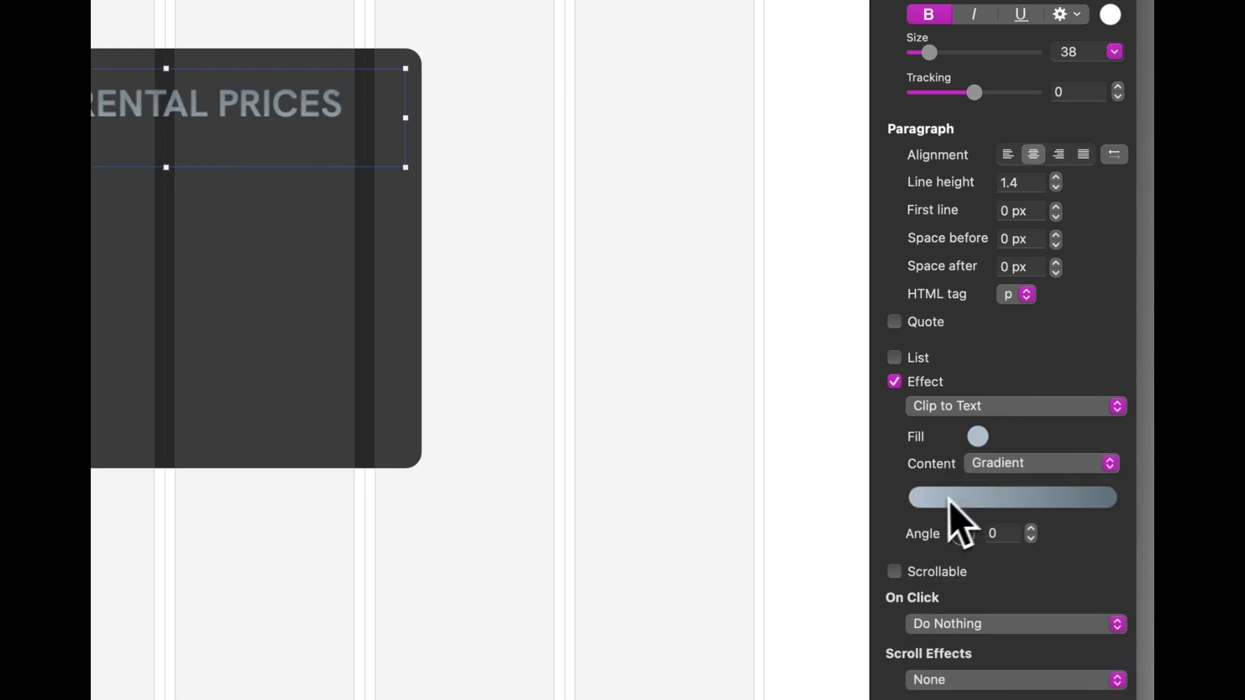
click(915, 498)
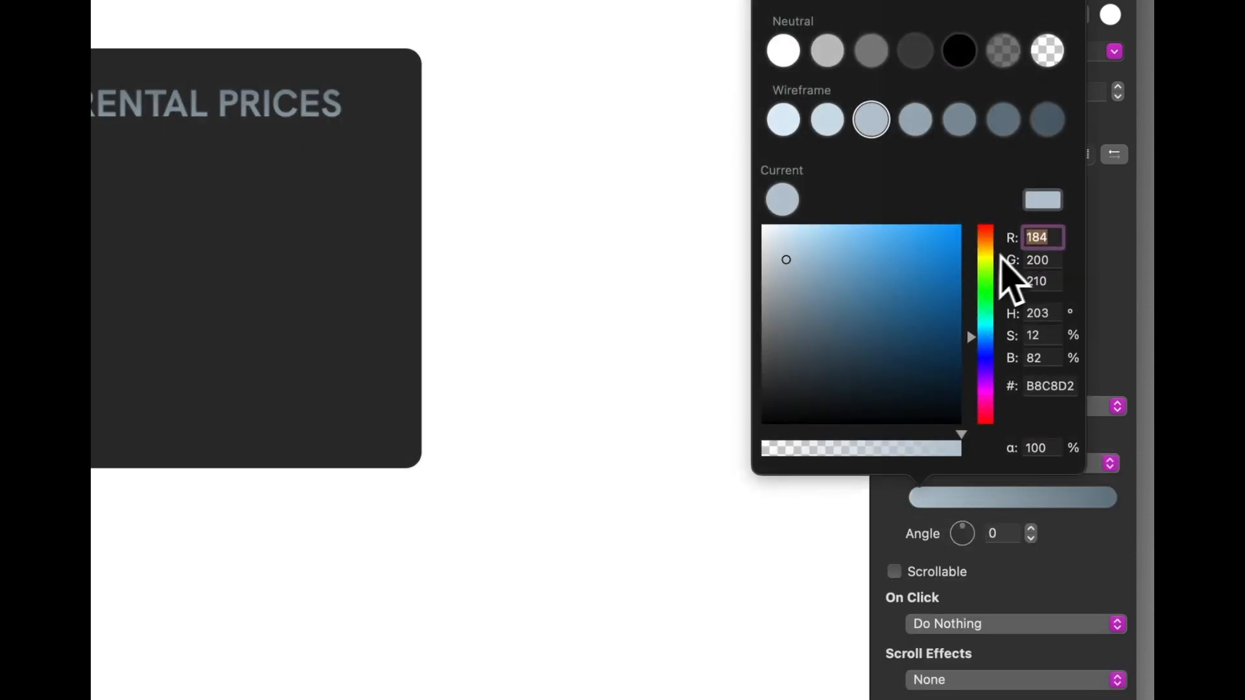
click(980, 261)
click(956, 232)
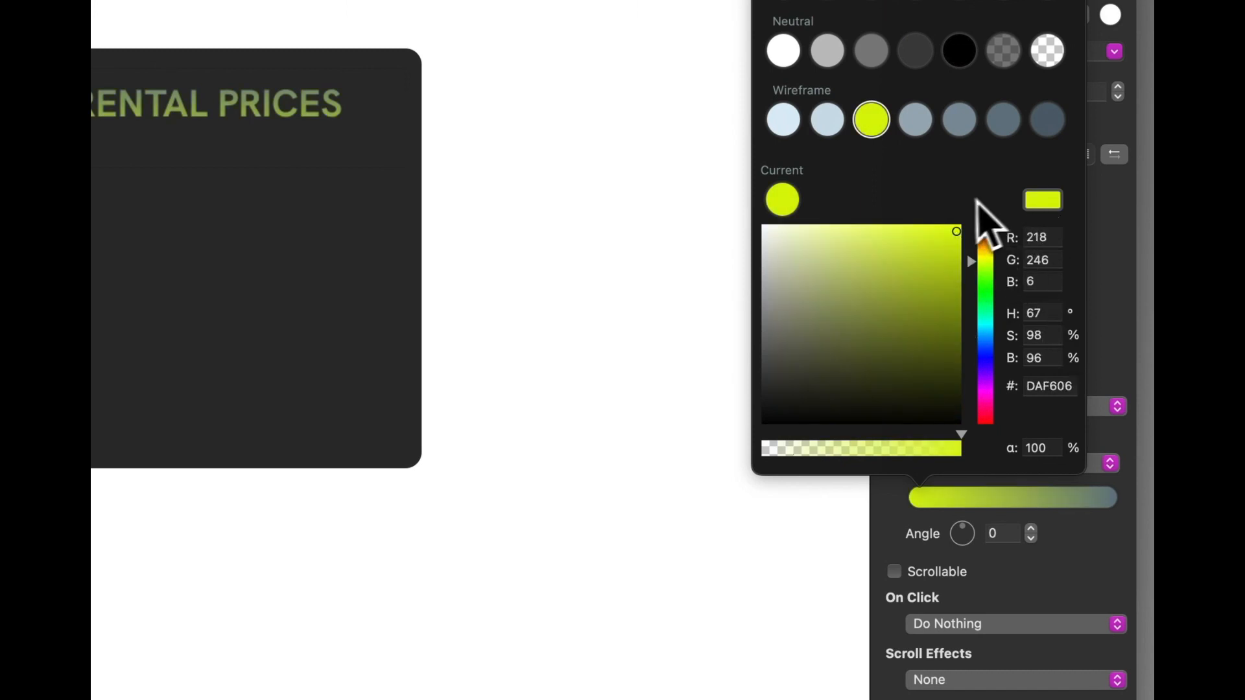
Set the heading gradient's end colour to red-orange F03801 and change its angle so the colours run from left to right.
click(1132, 266)
click(1110, 499)
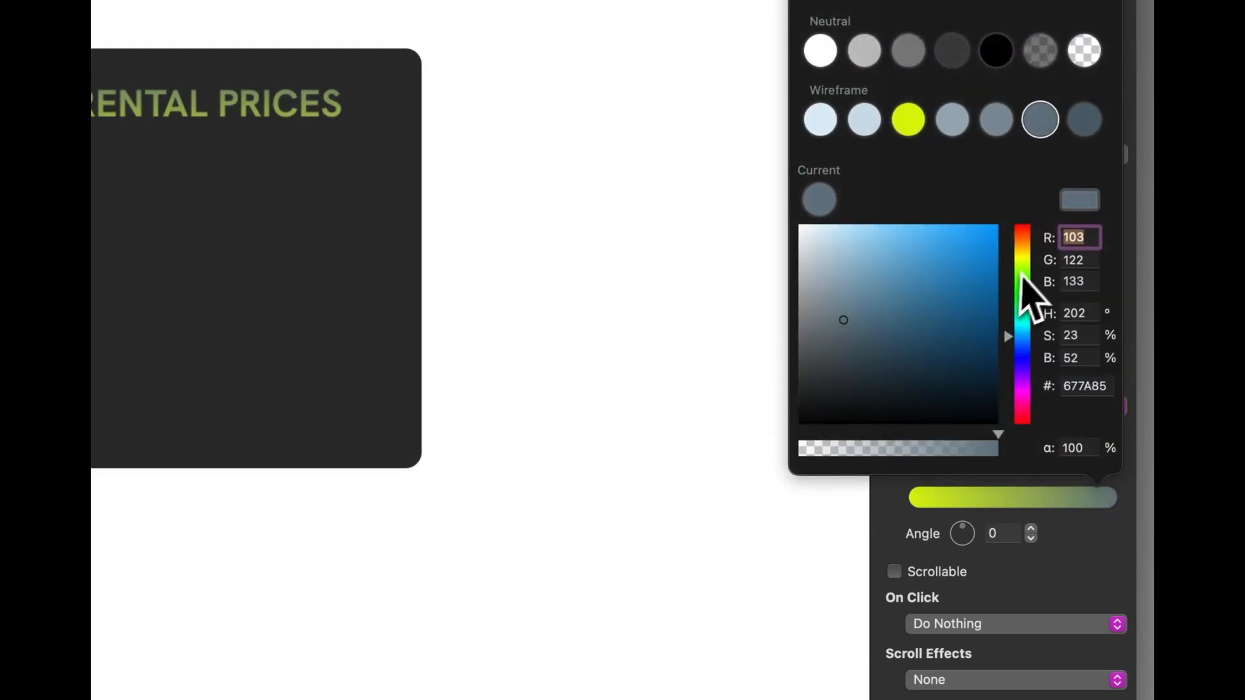
click(1023, 233)
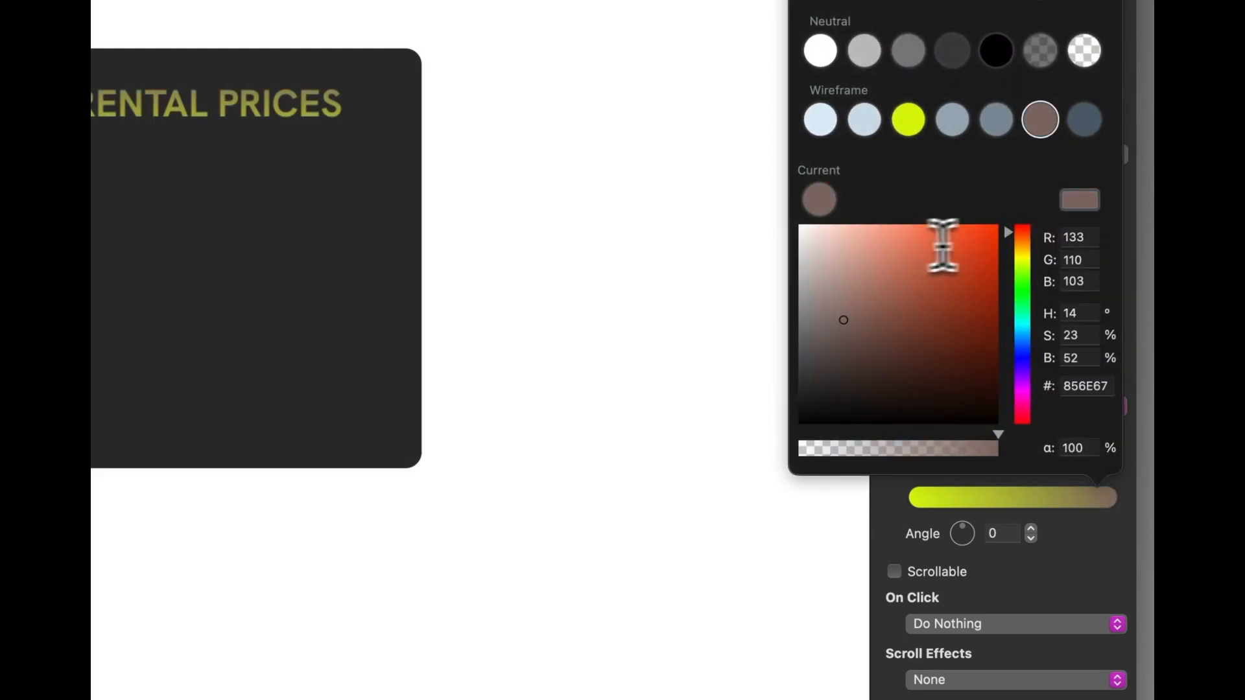
click(996, 237)
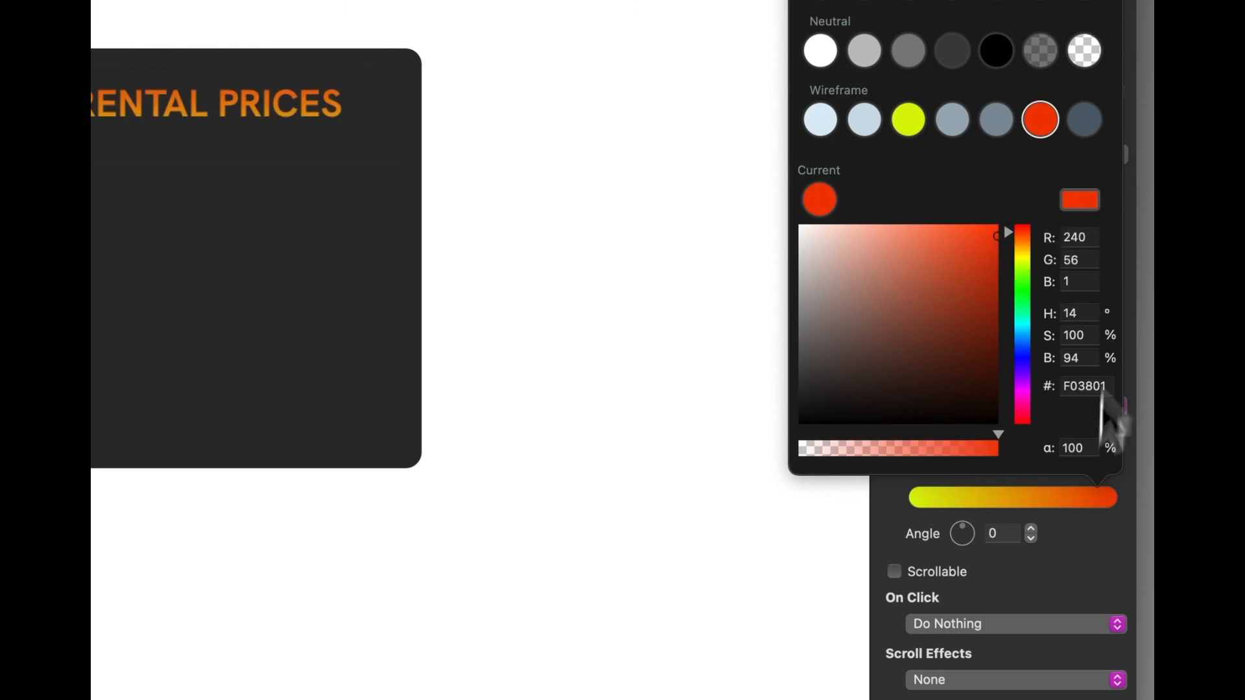
click(1051, 560)
click(980, 533)
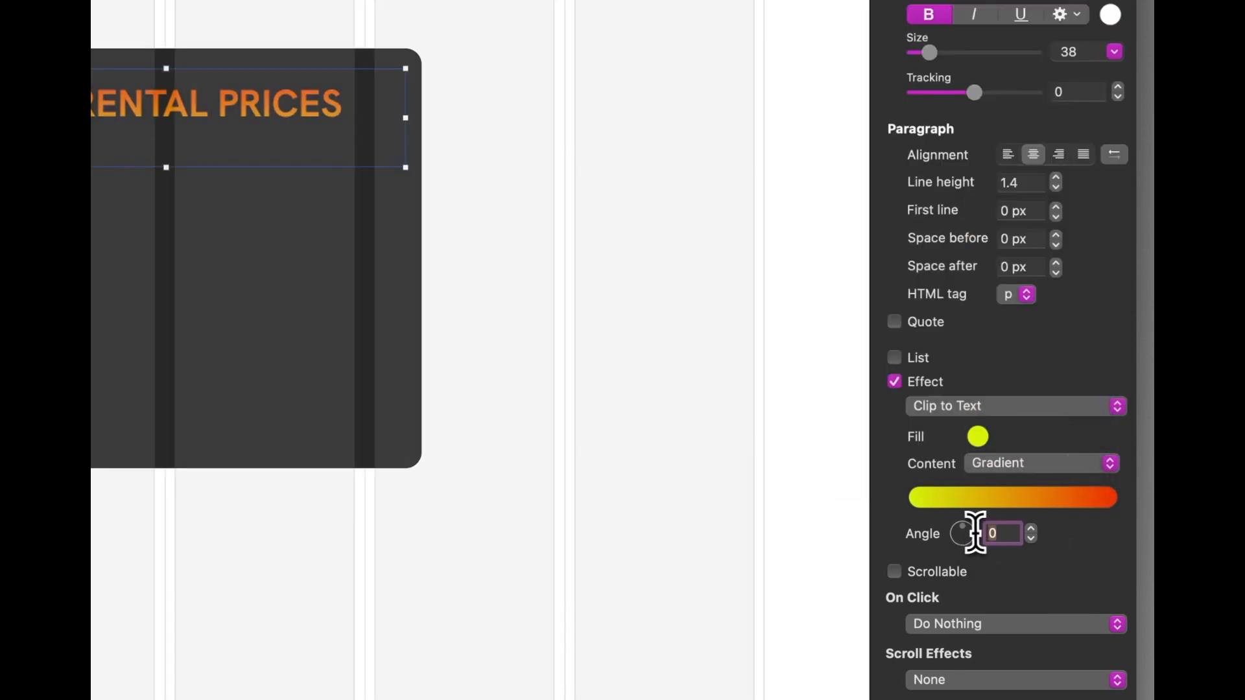
key(Return)
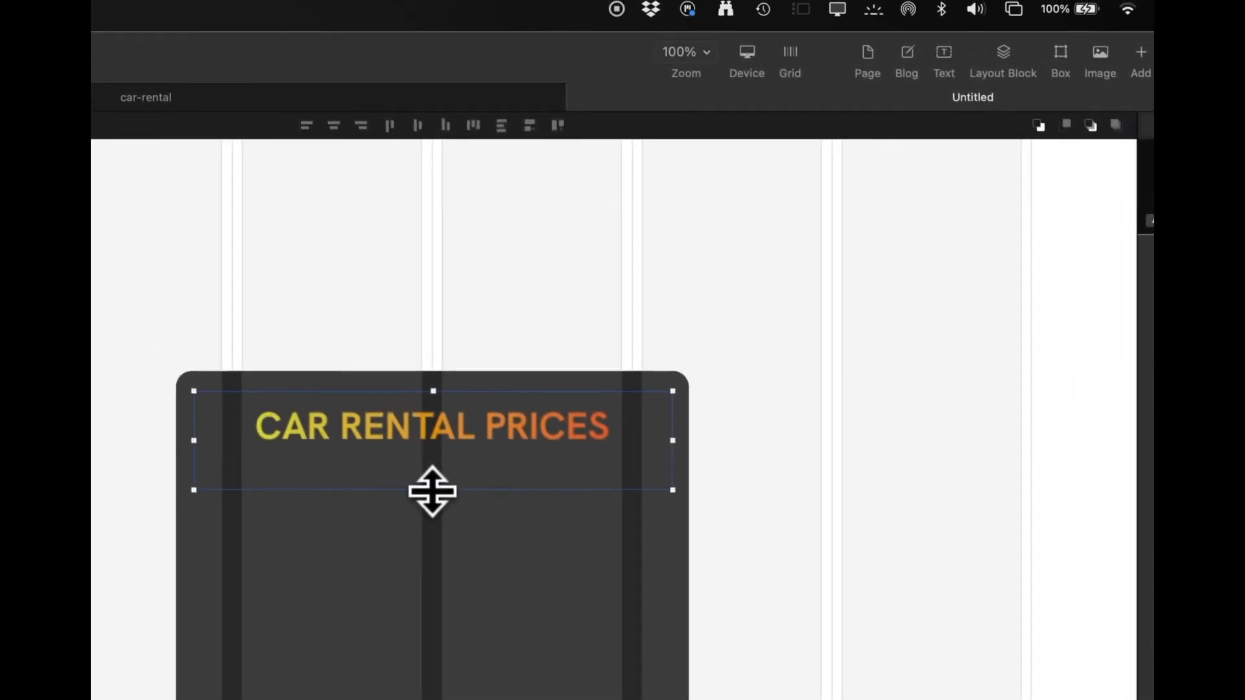
Shrink the heading's text block to fit closely around CAR RENTAL PRICES and centre it horizontally in the dark box.
drag(430, 467, 430, 457)
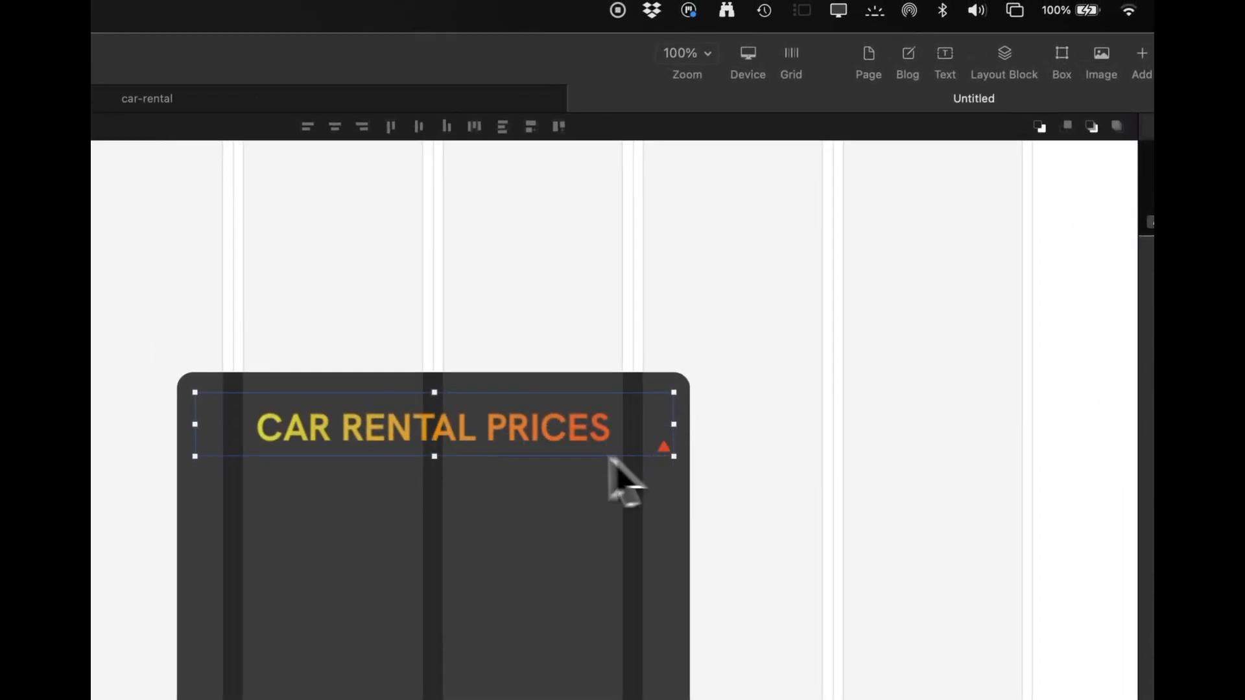
drag(434, 458, 434, 464)
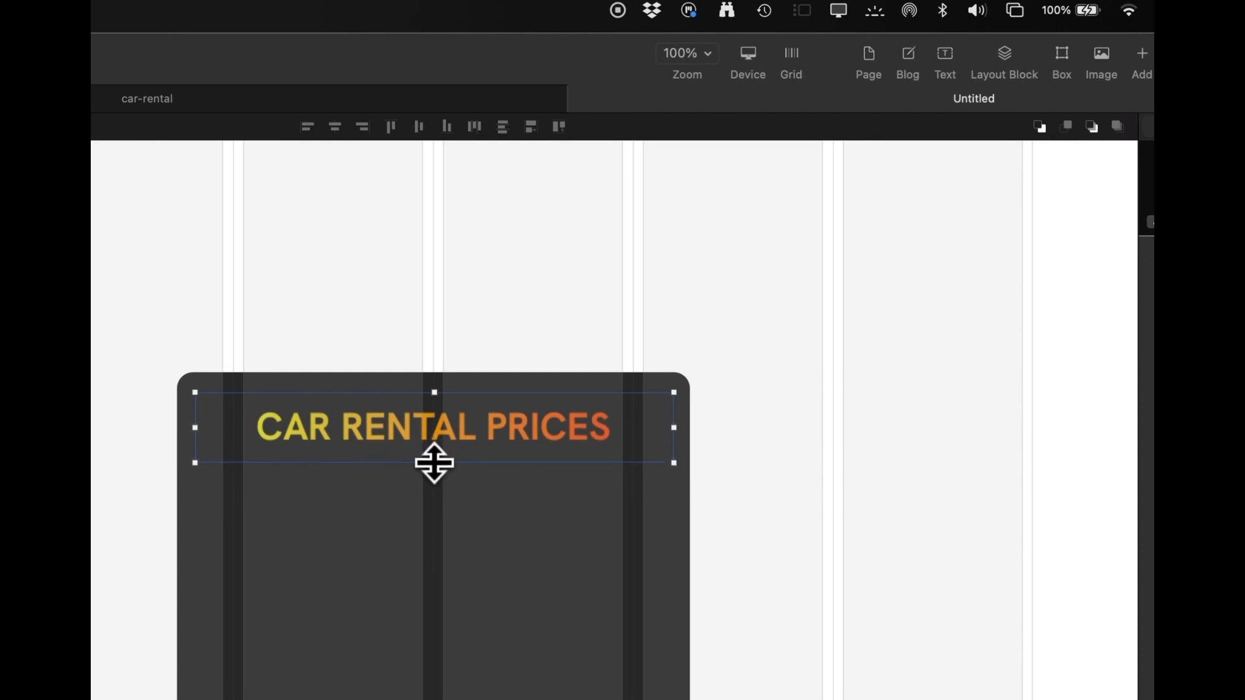
drag(675, 428, 562, 428)
drag(449, 421, 502, 420)
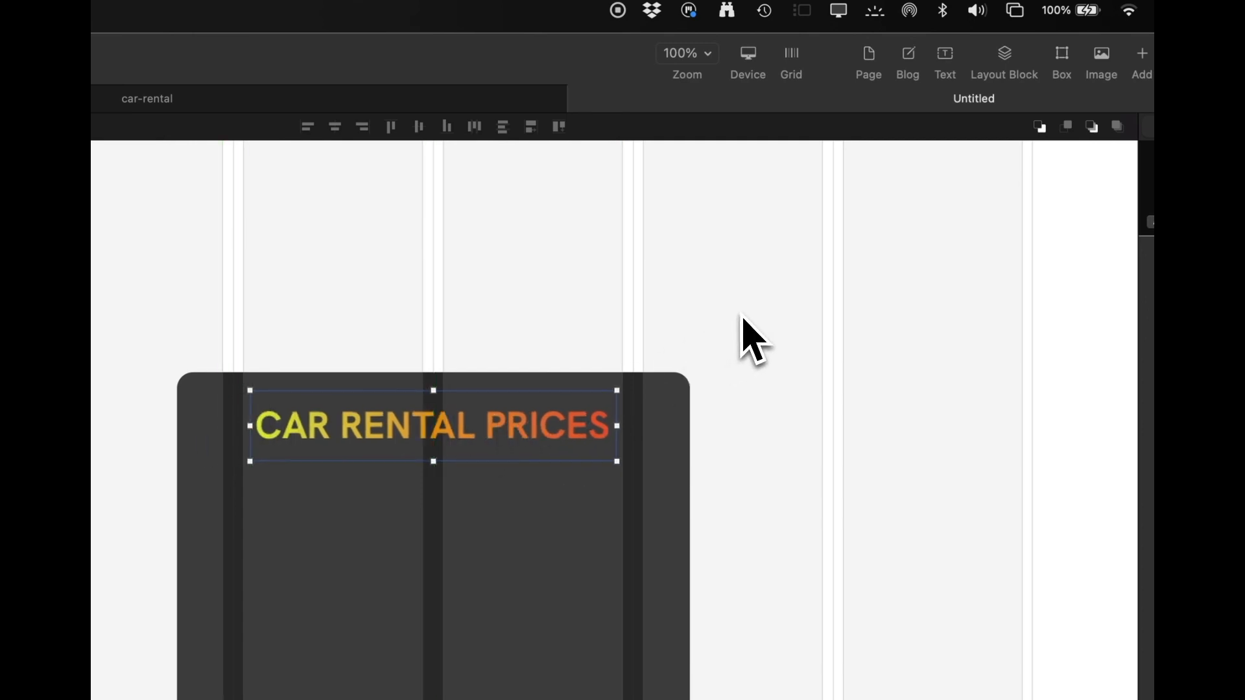
click(582, 312)
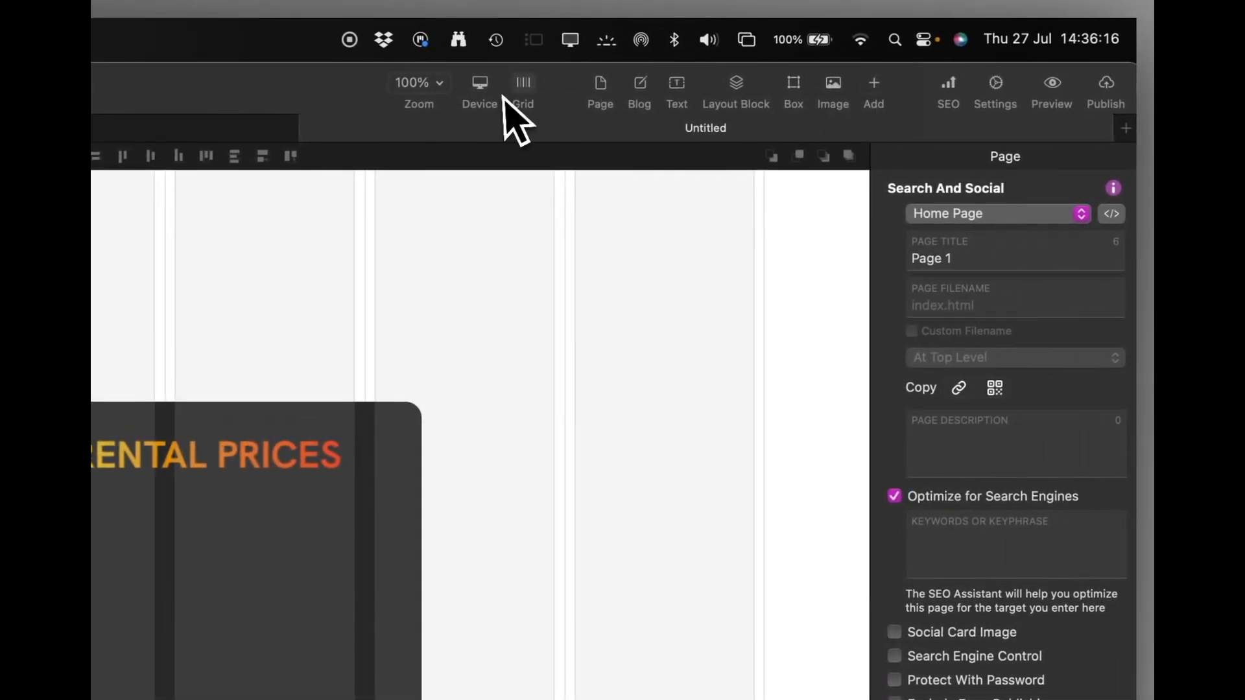
Add a text block below the heading, sized to fit inside the dark box, with the text SEE HOW MUCH YOU WILL PAY.
click(677, 91)
drag(488, 465, 564, 274)
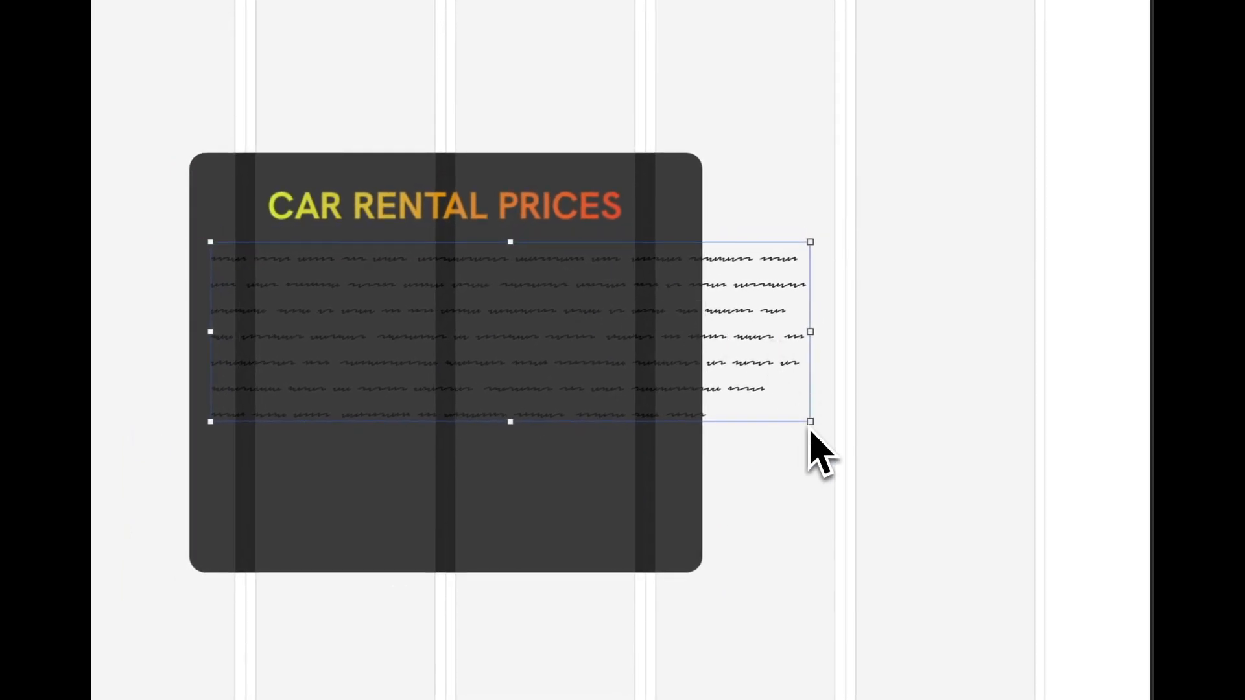
drag(810, 421, 694, 388)
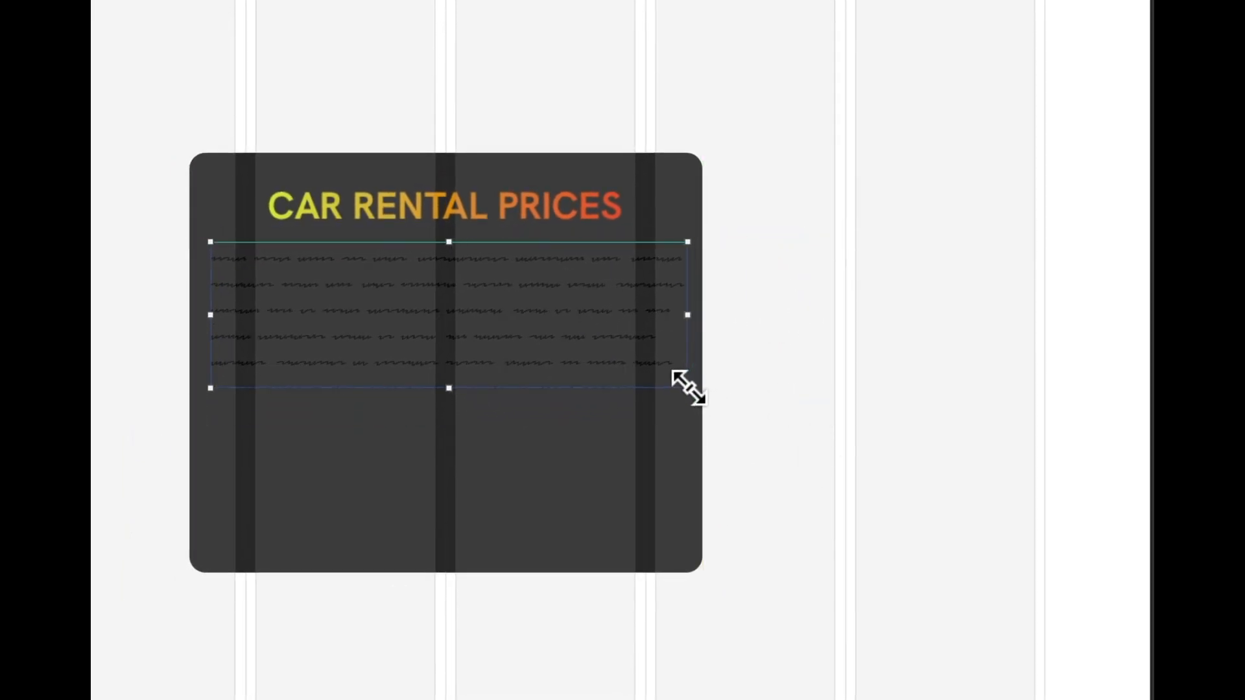
double_click(435, 281)
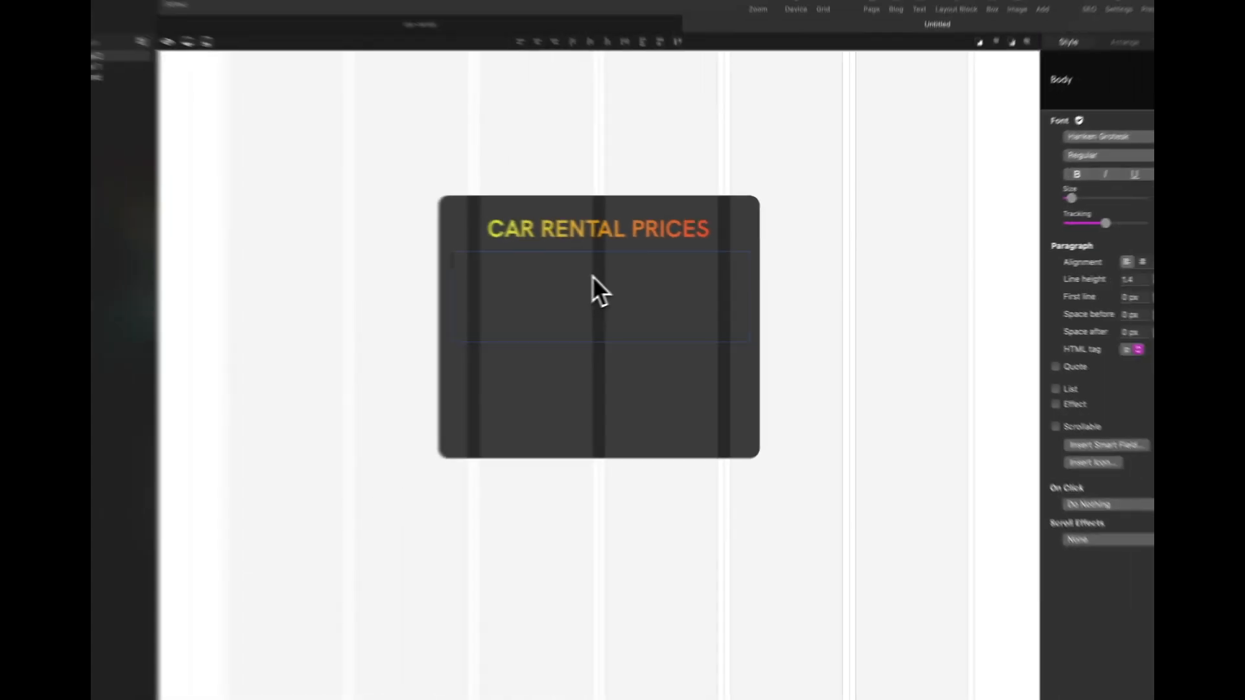
text(SEE H)
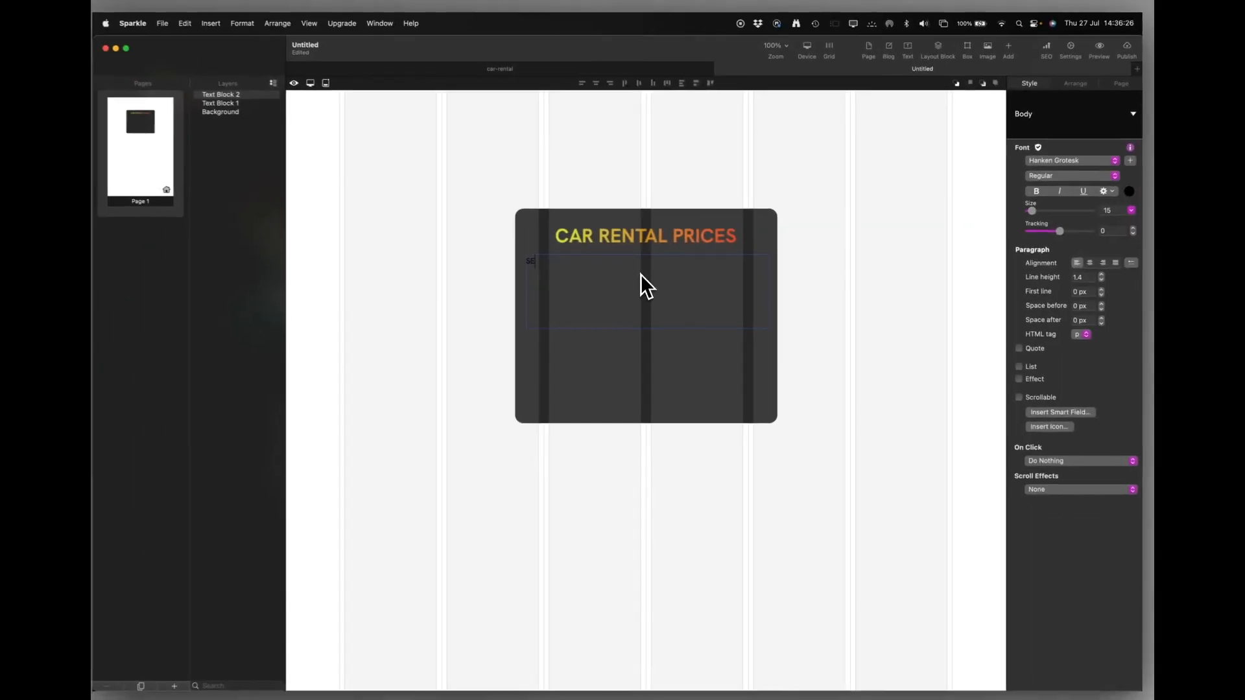
text(OW MUCH YOU WILL PAY)
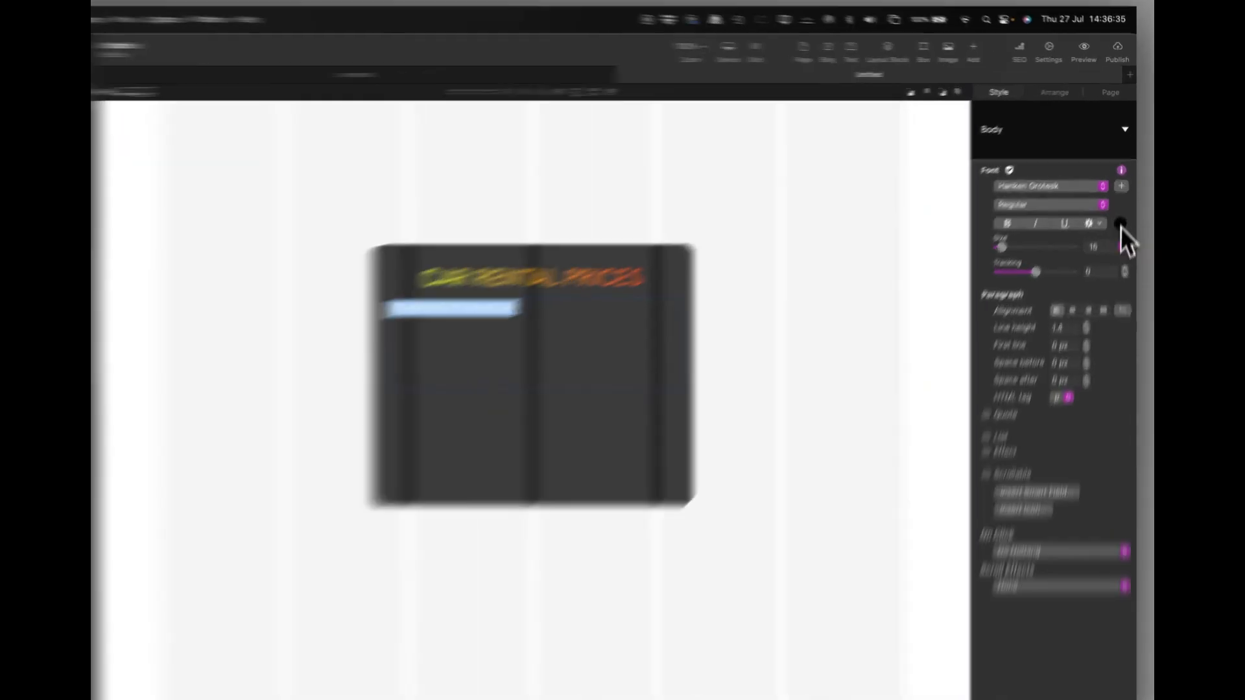
Format the subtitle SEE HOW MUCH YOU WILL PAY as white, size 19 and centre-aligned.
click(1123, 193)
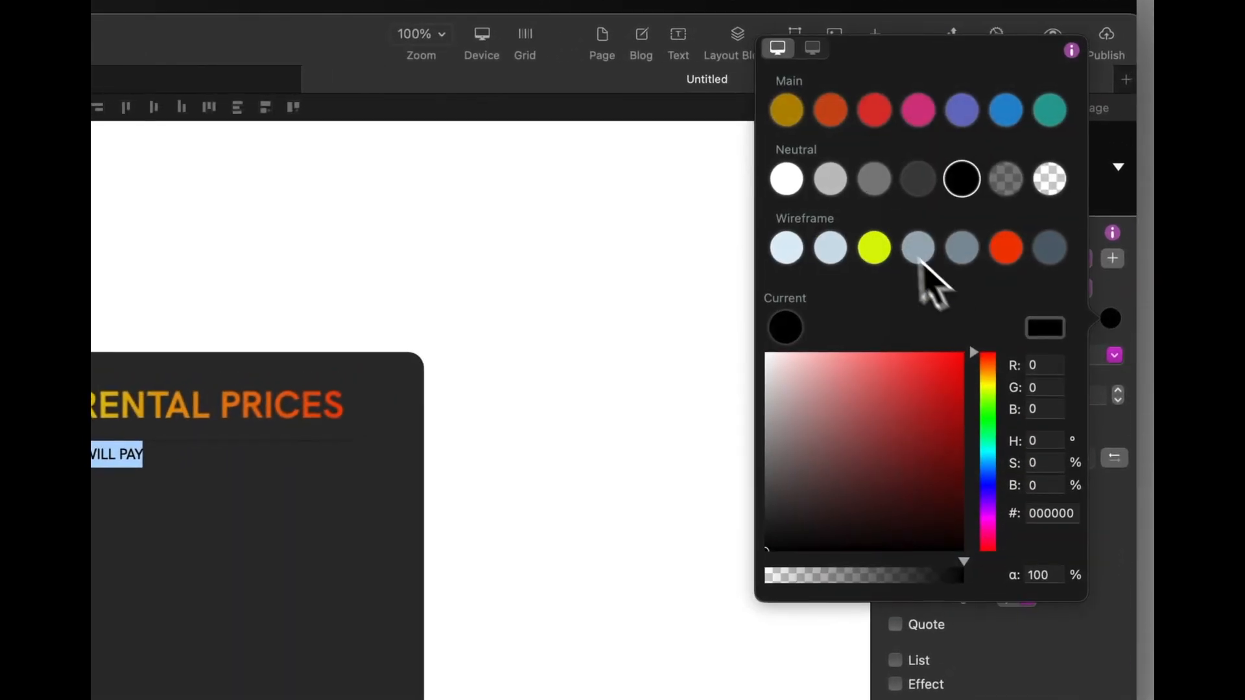
click(787, 178)
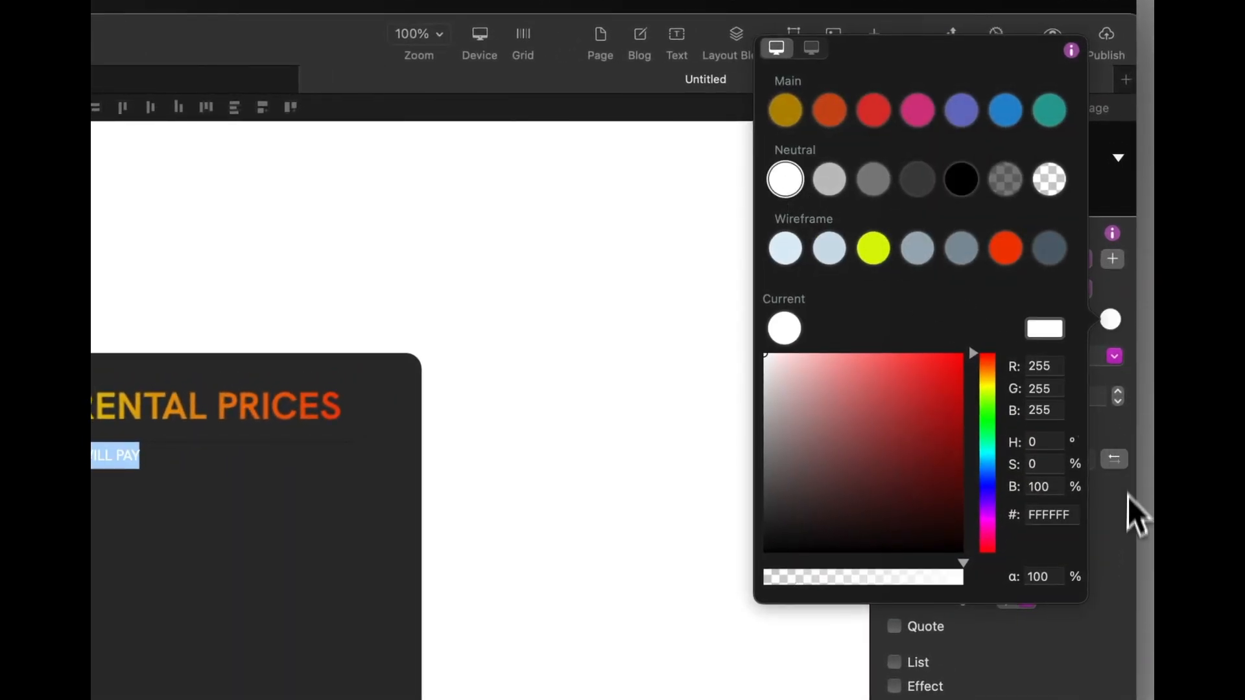
click(1128, 494)
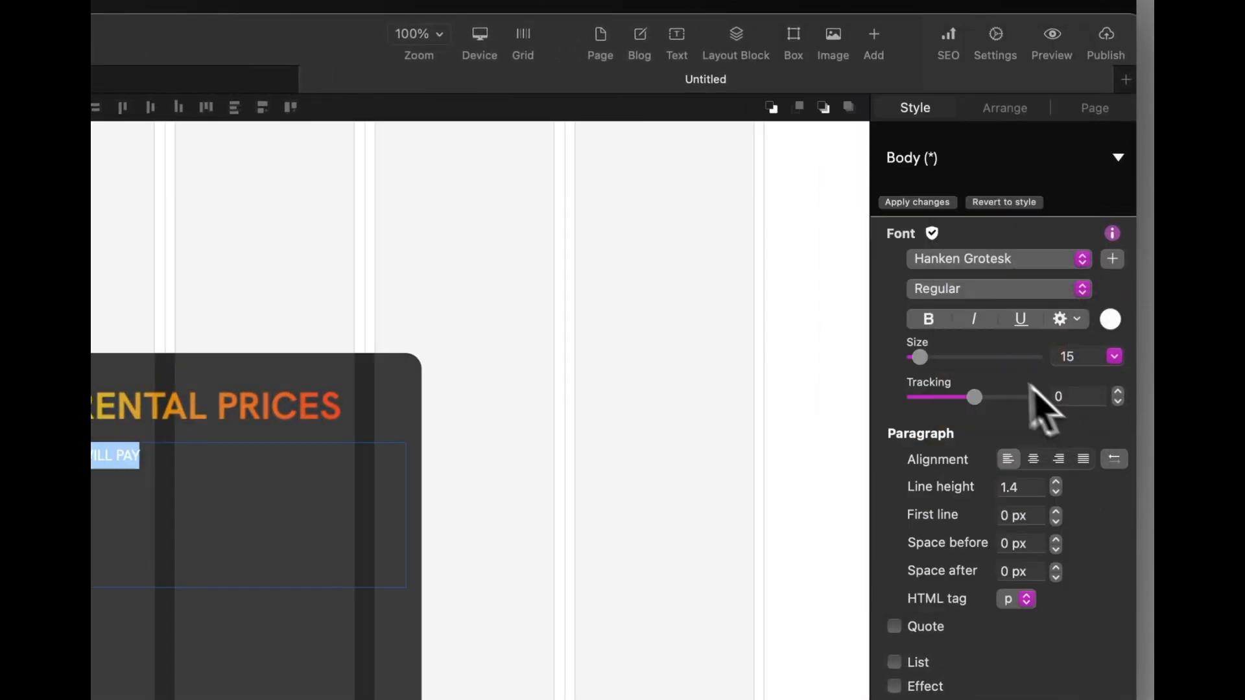
drag(919, 356, 922, 357)
click(1034, 460)
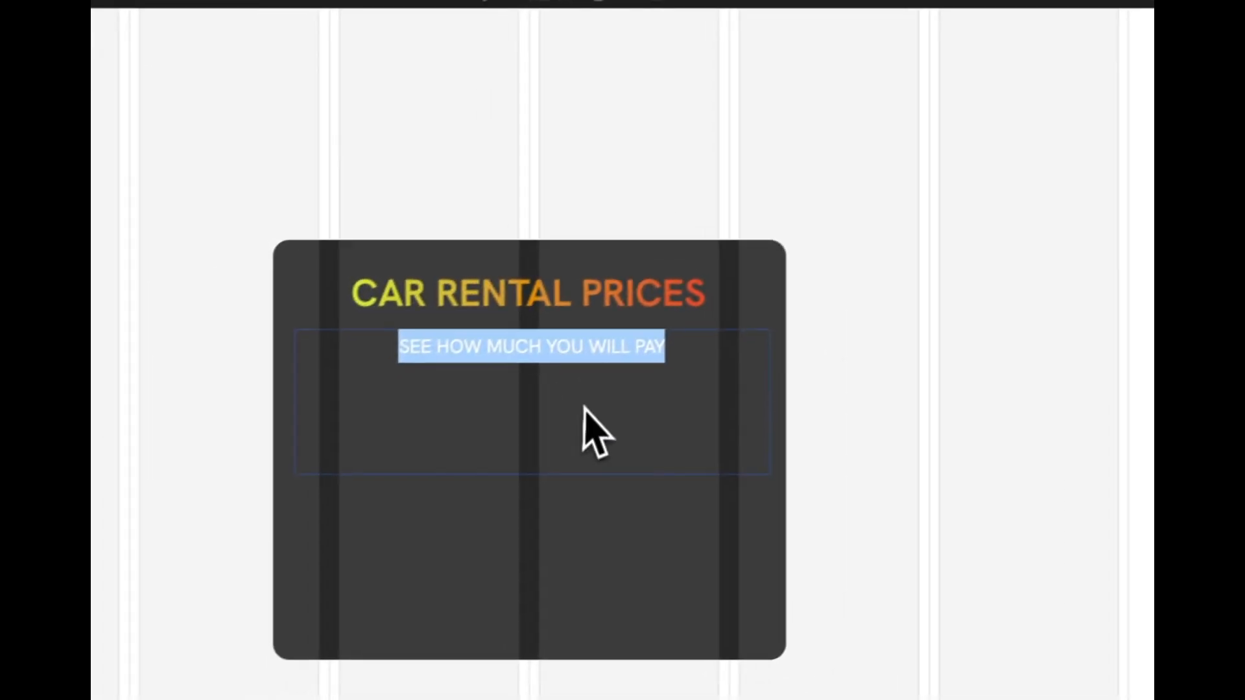
click(869, 404)
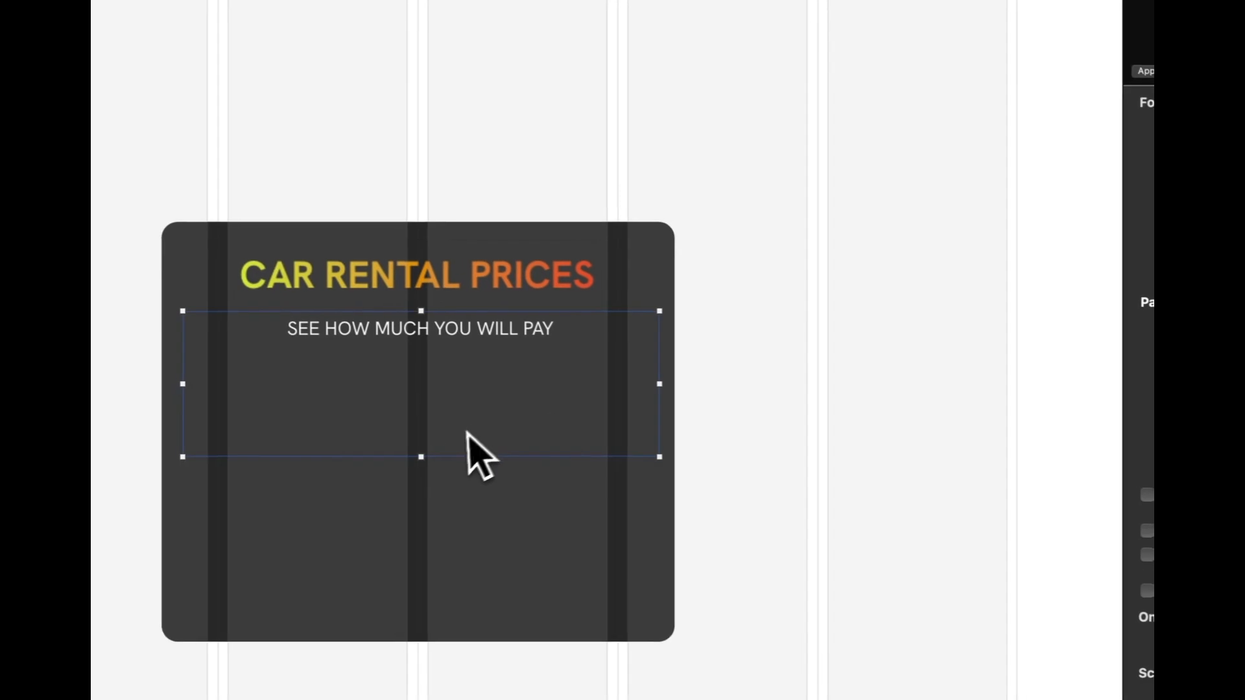
Make the subtitle bold and fit its block to one line, centred slightly lower beneath the heading.
drag(416, 456, 413, 358)
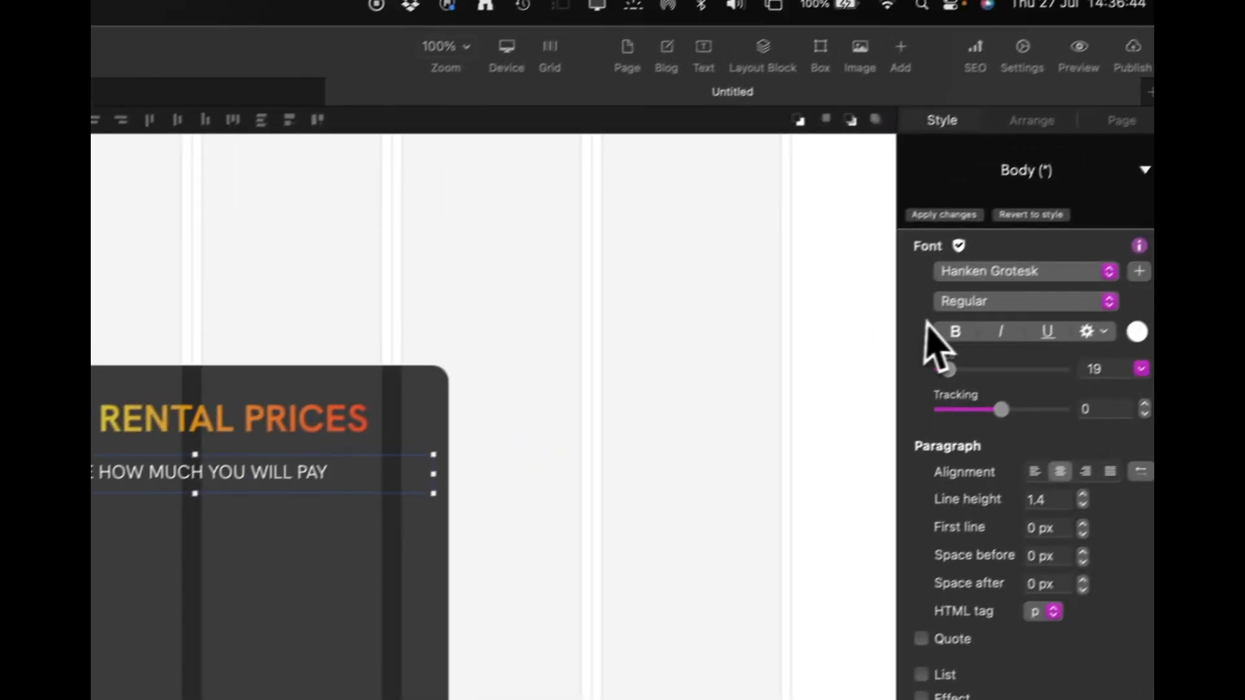
click(947, 331)
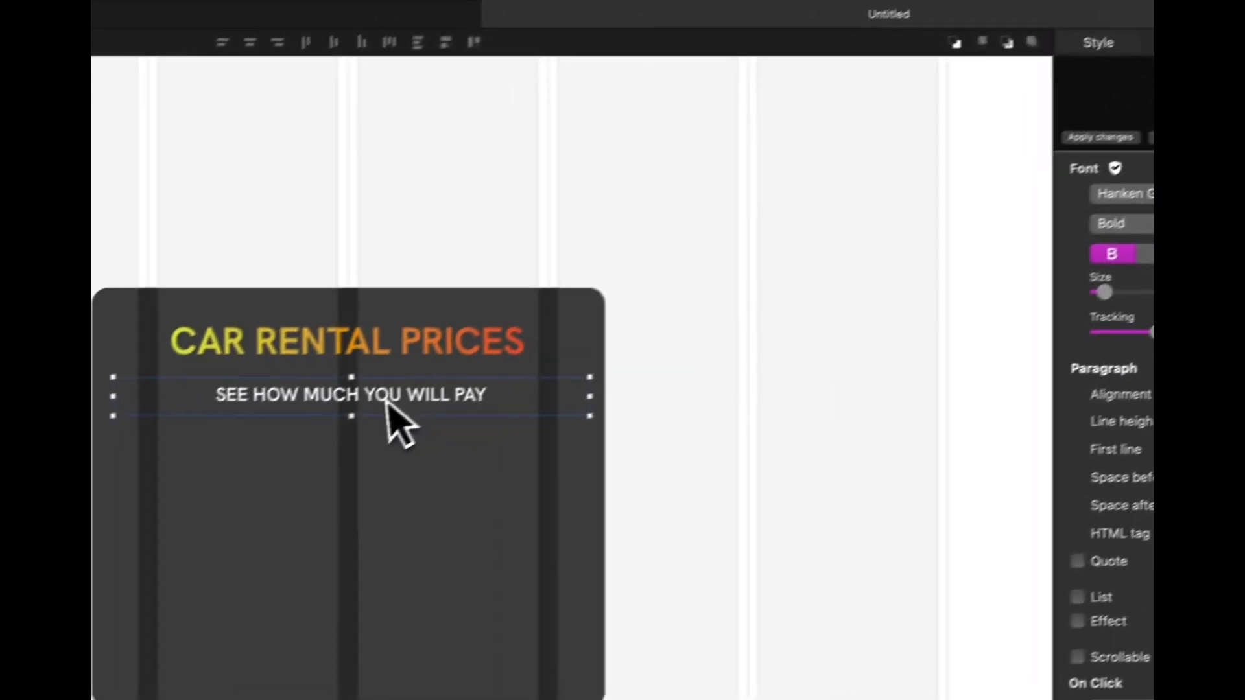
drag(372, 405, 373, 413)
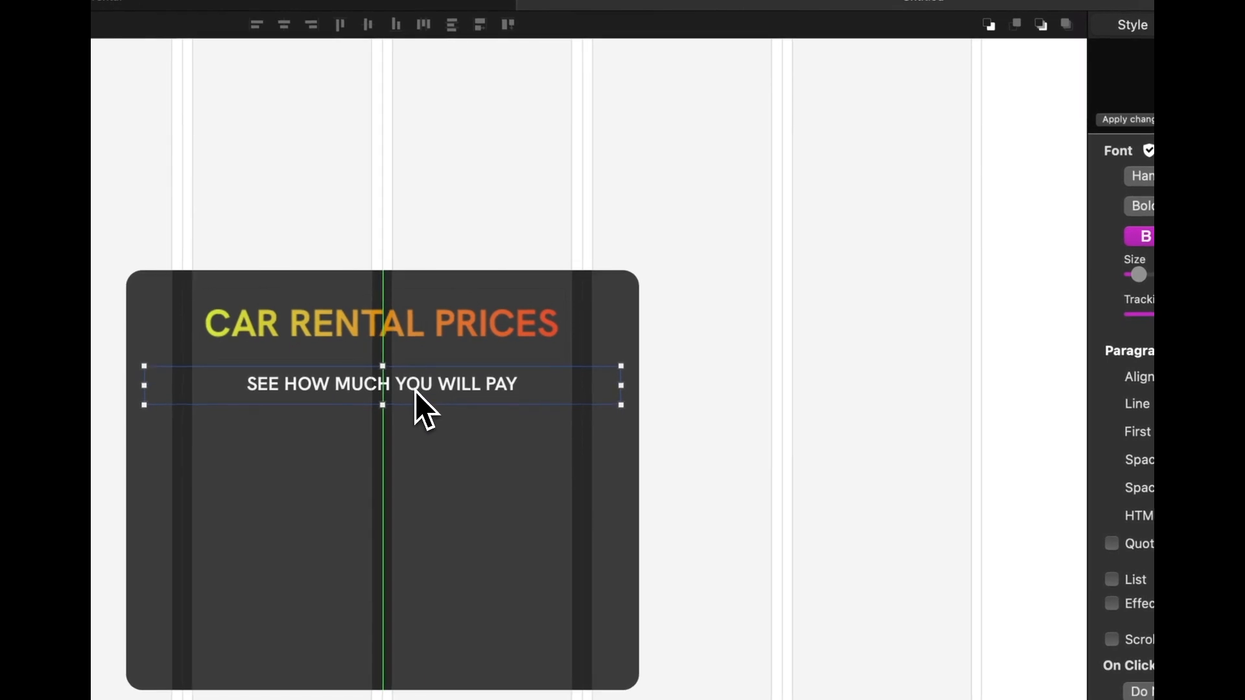
click(837, 357)
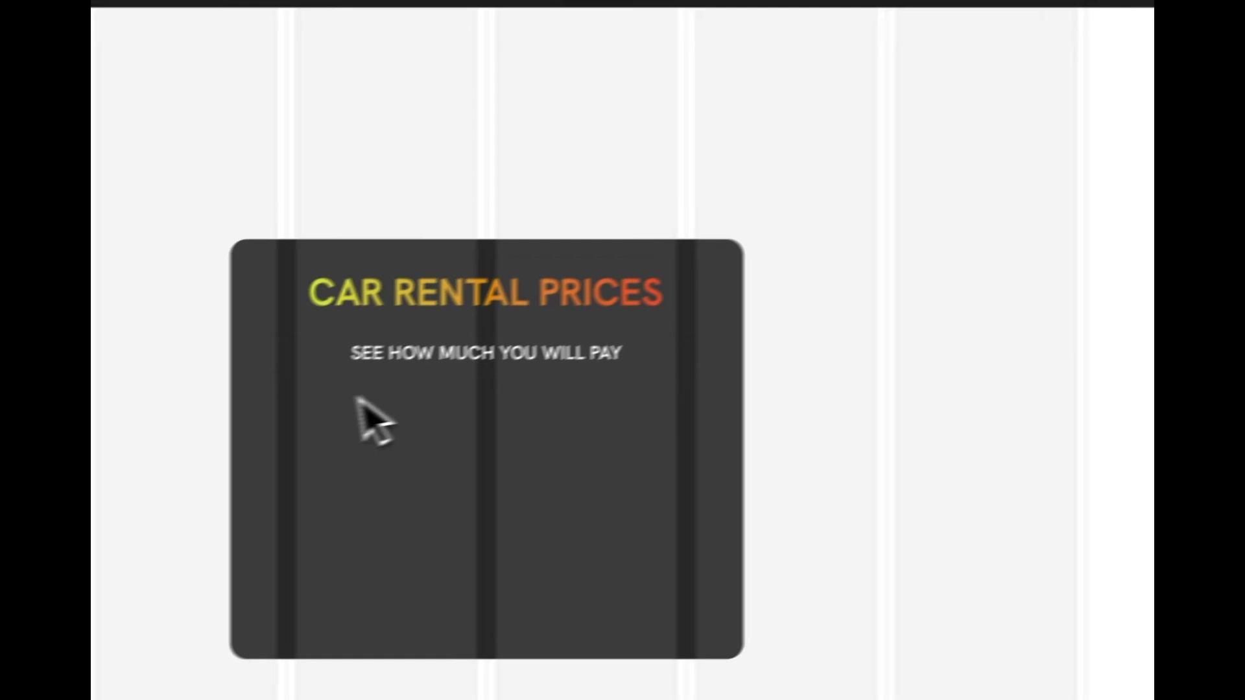
Duplicate the subtitle block directly below itself and replace the copy's text with AGE.
click(277, 388)
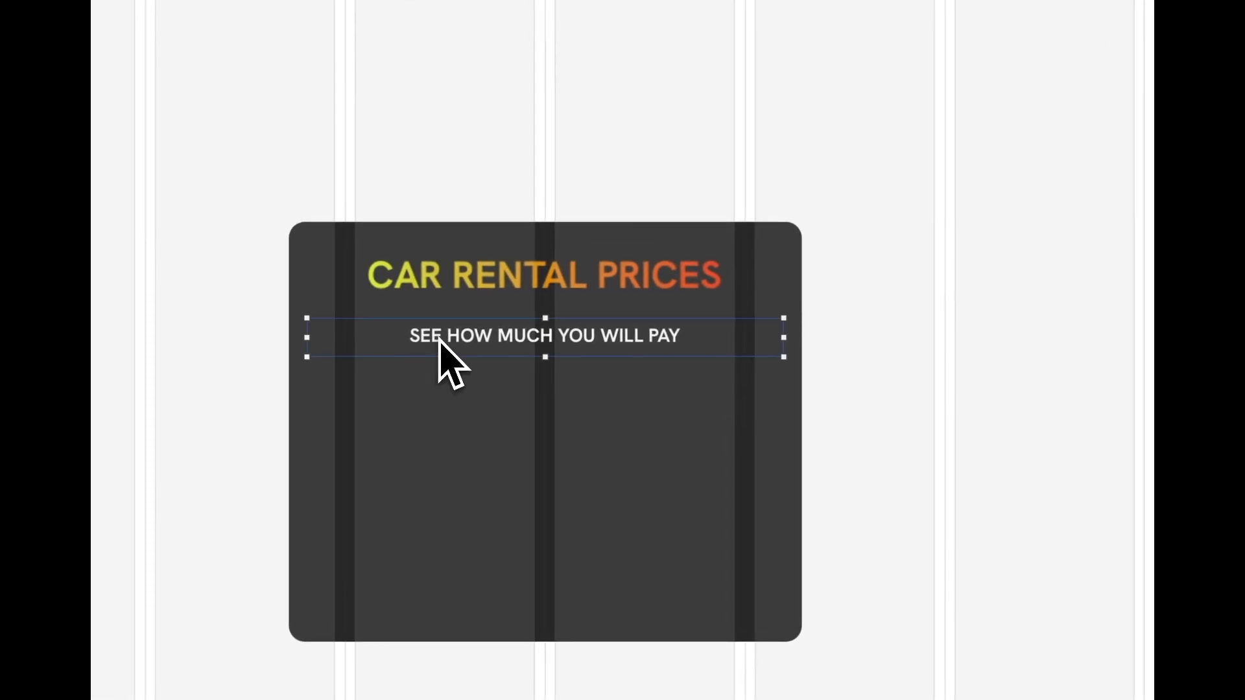
drag(439, 340, 438, 402)
double_click(453, 403)
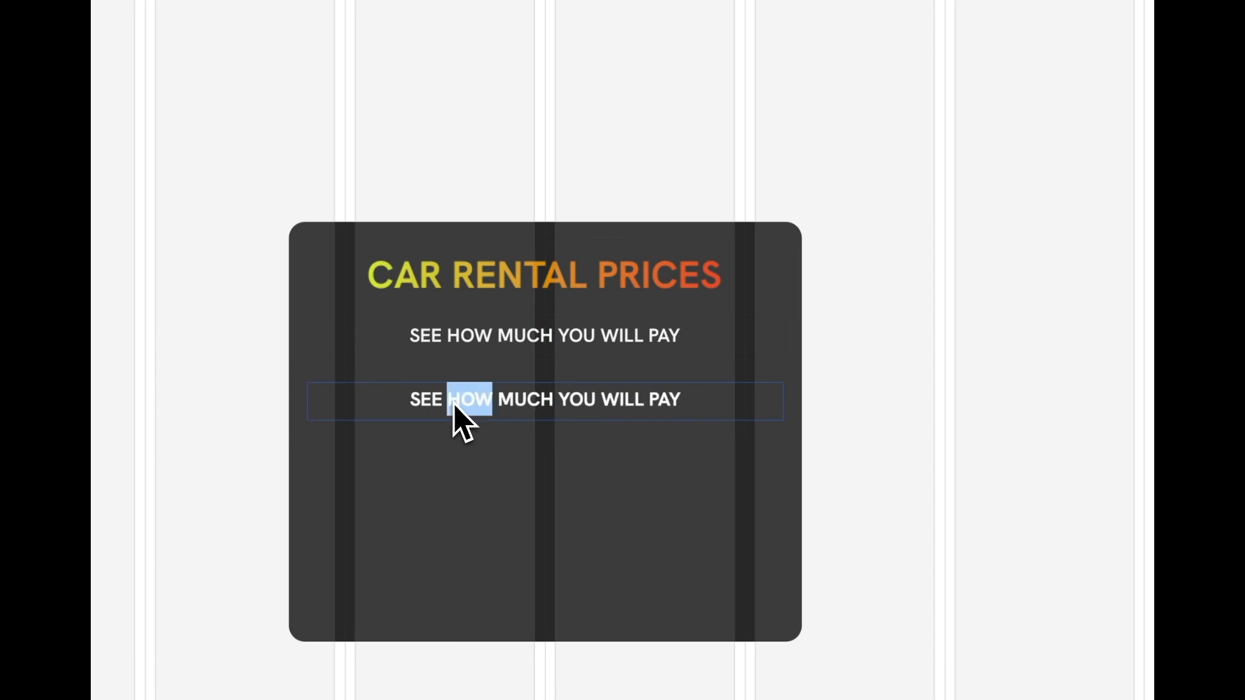
triple_click(454, 405)
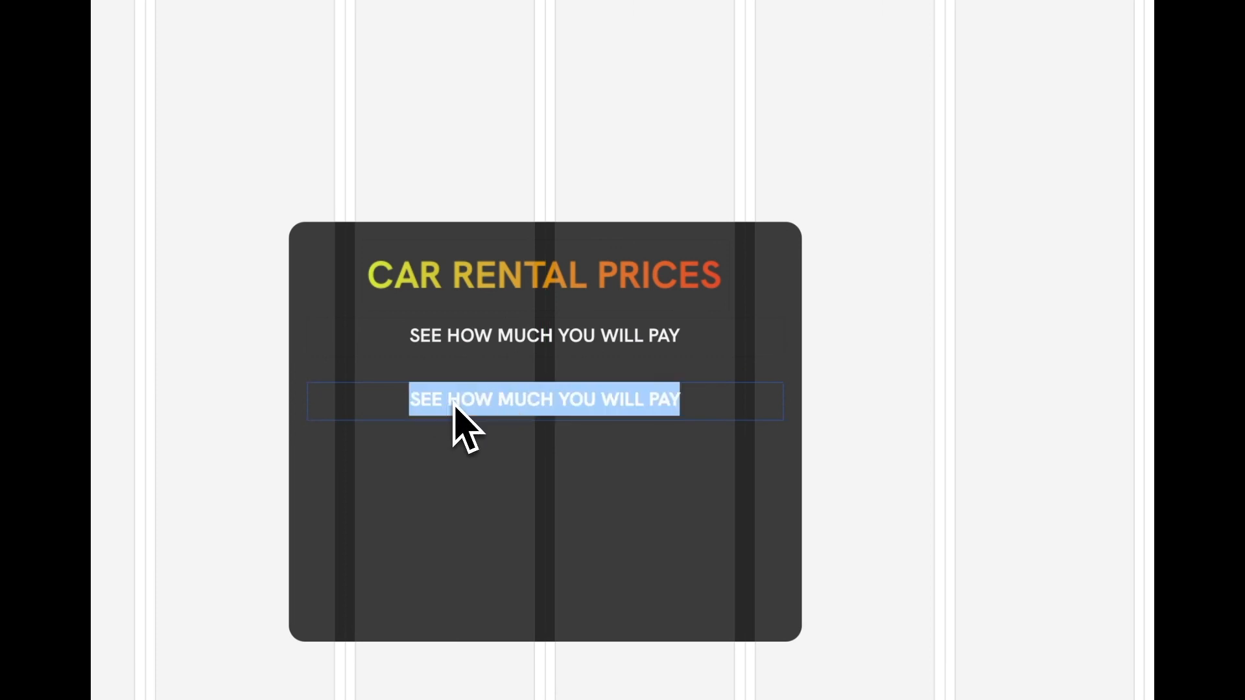
text(AGE)
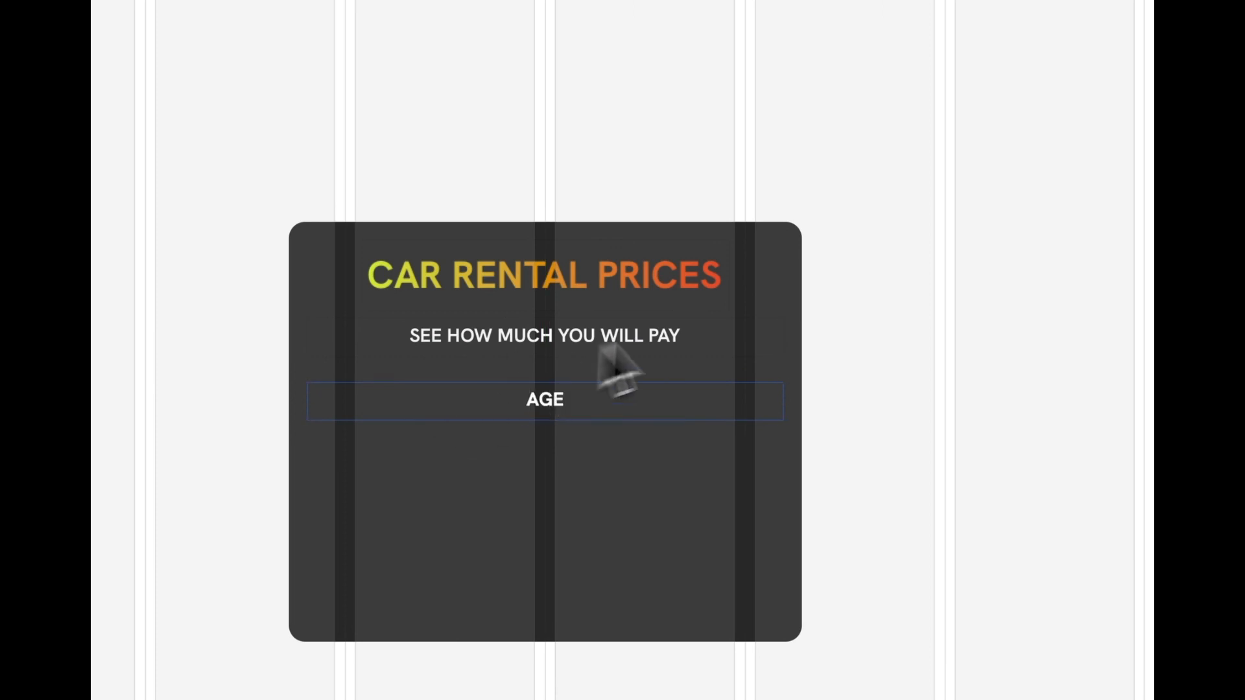
click(1003, 391)
Narrow and right-align the AGE label, placing it slightly further right and down inside the dark box.
double_click(435, 356)
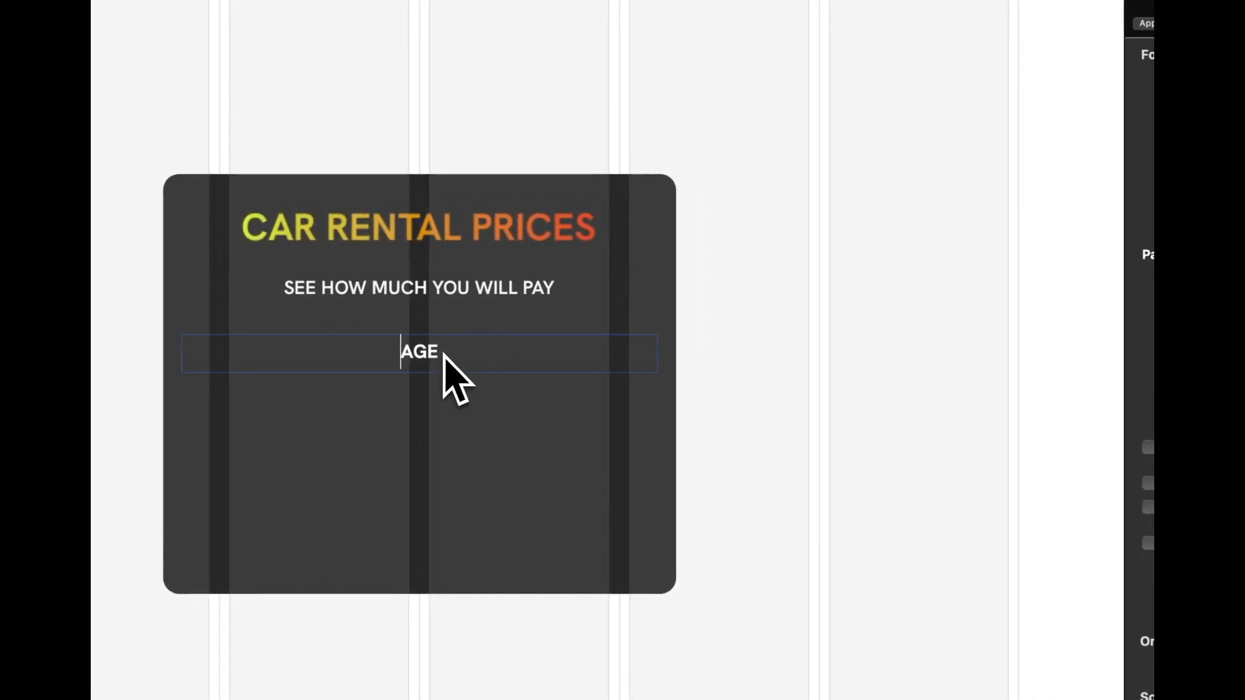
click(772, 361)
click(466, 365)
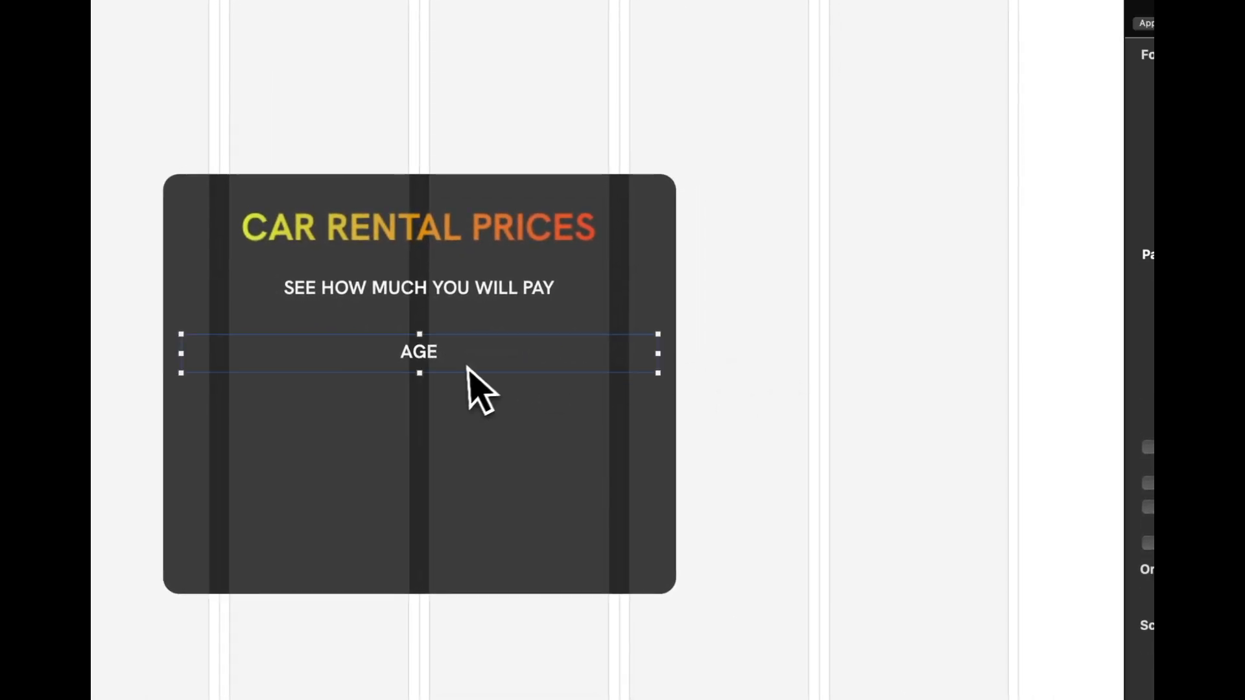
drag(654, 356, 281, 352)
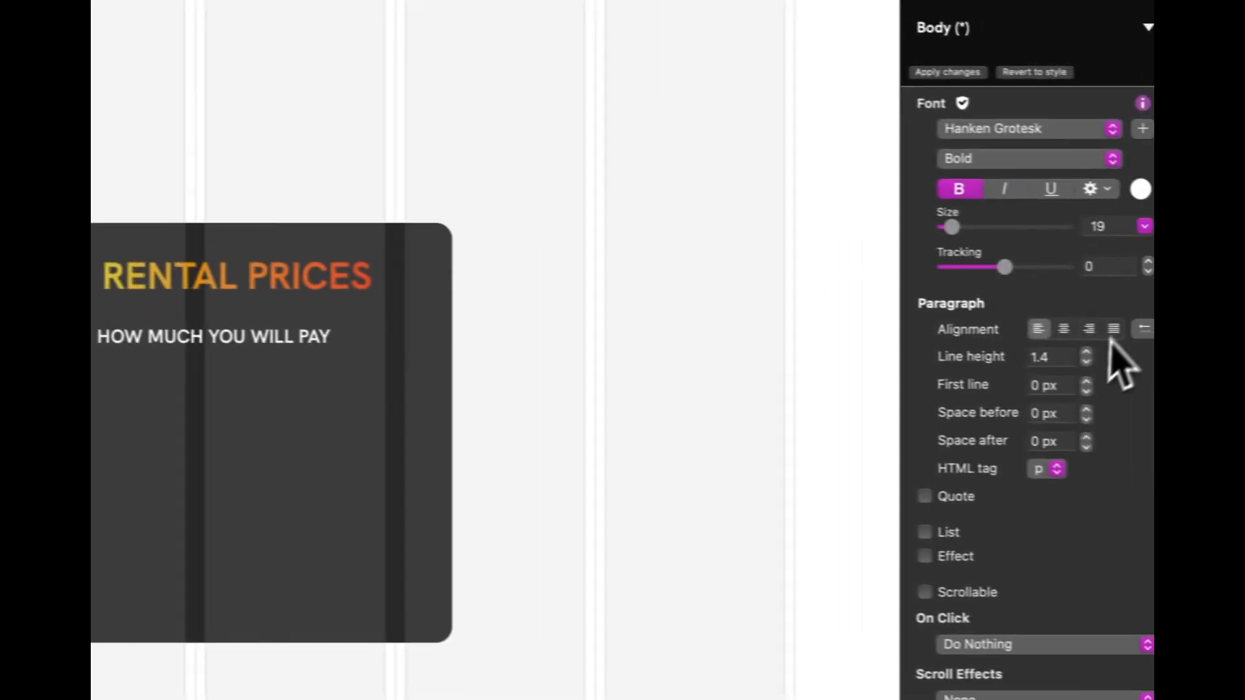
click(1088, 329)
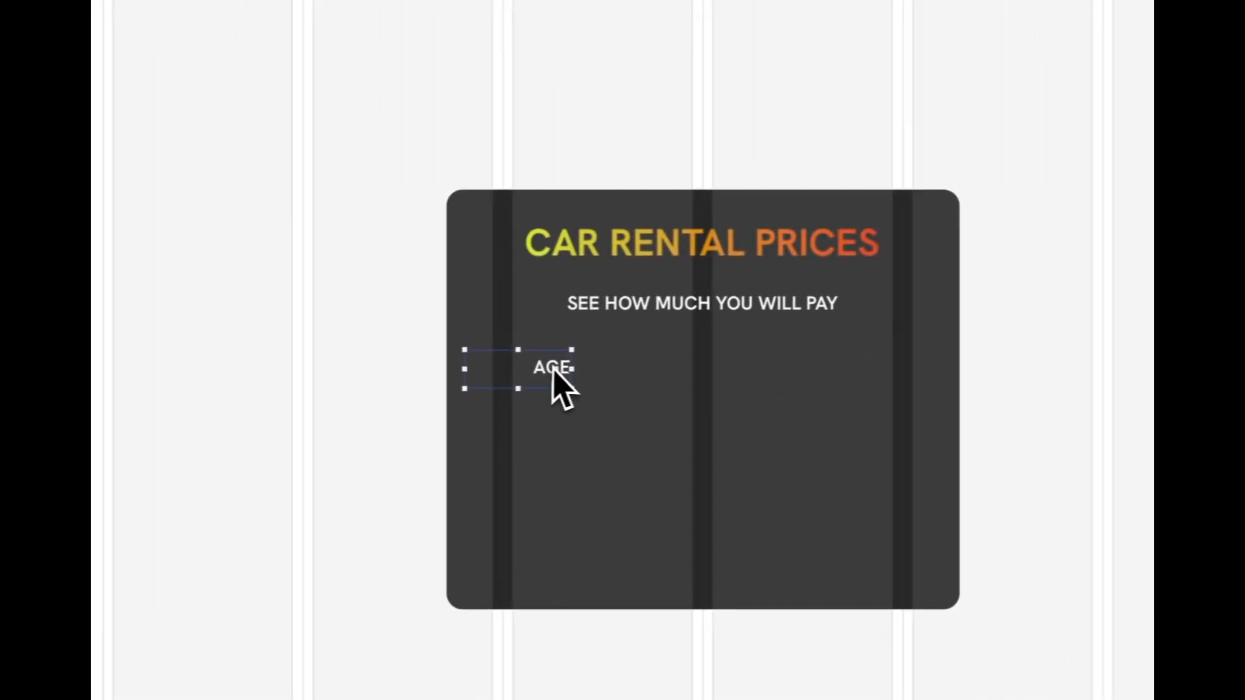
drag(552, 367, 578, 377)
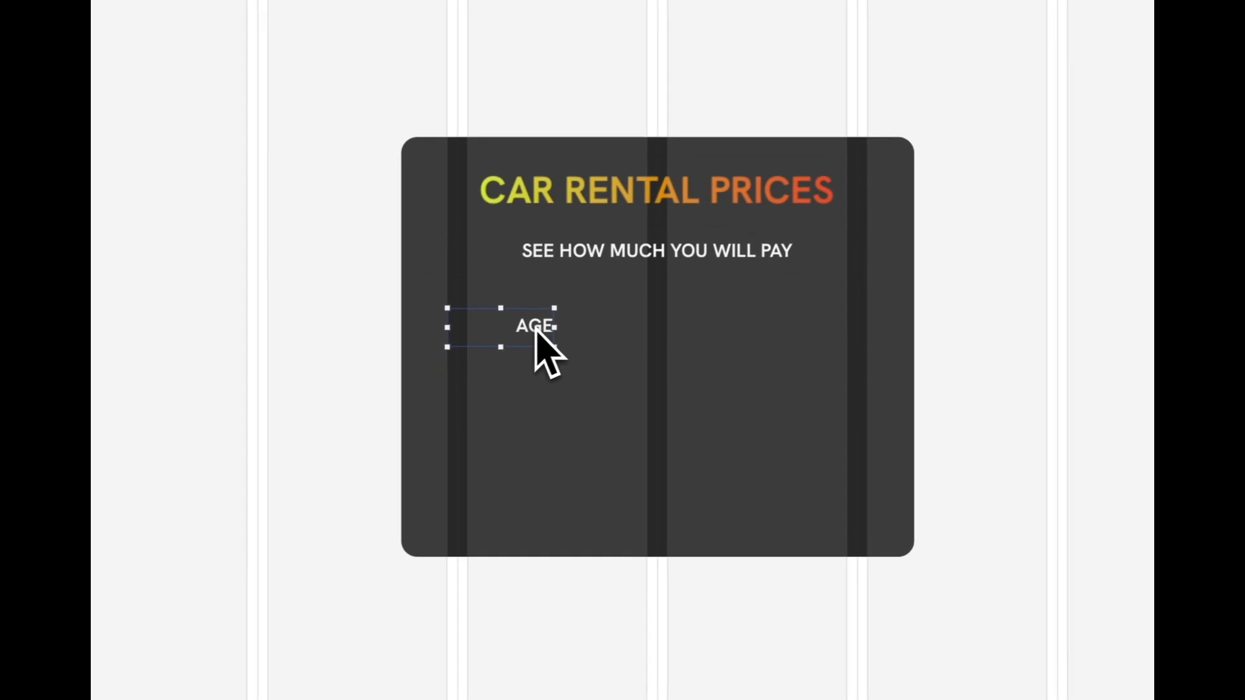
Duplicate the AGE label directly below itself and change the copy's text to CAR TYPE.
drag(534, 328, 533, 381)
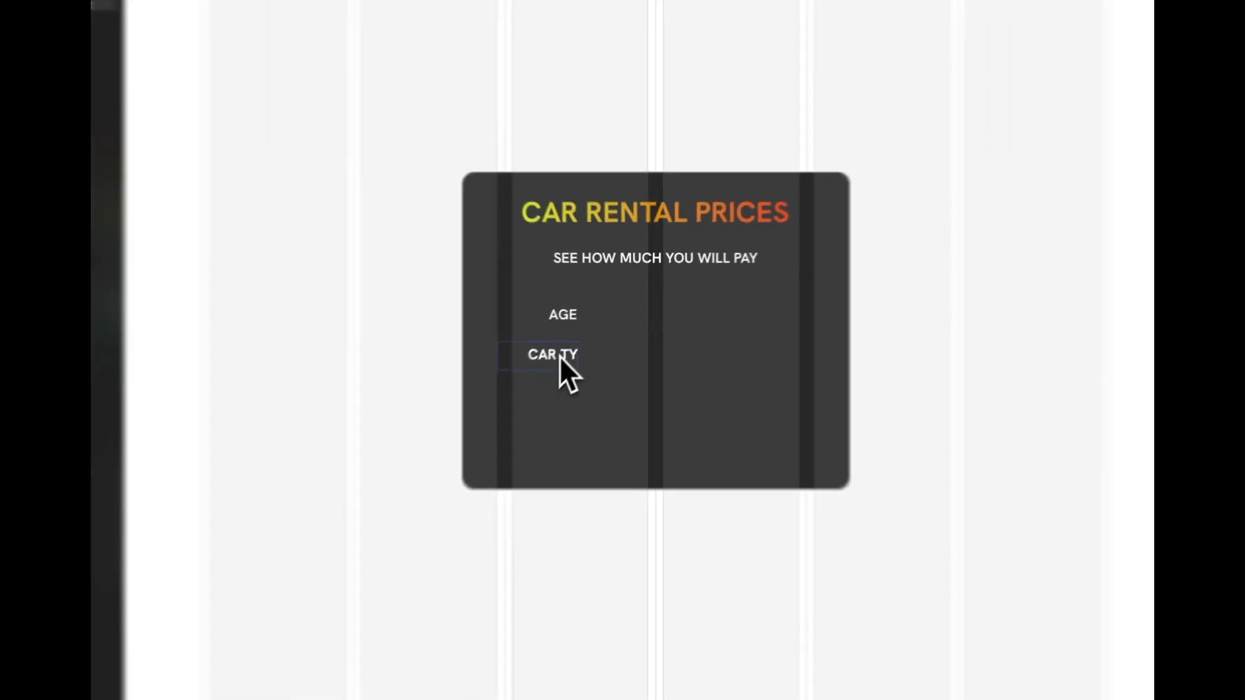
text(PE)
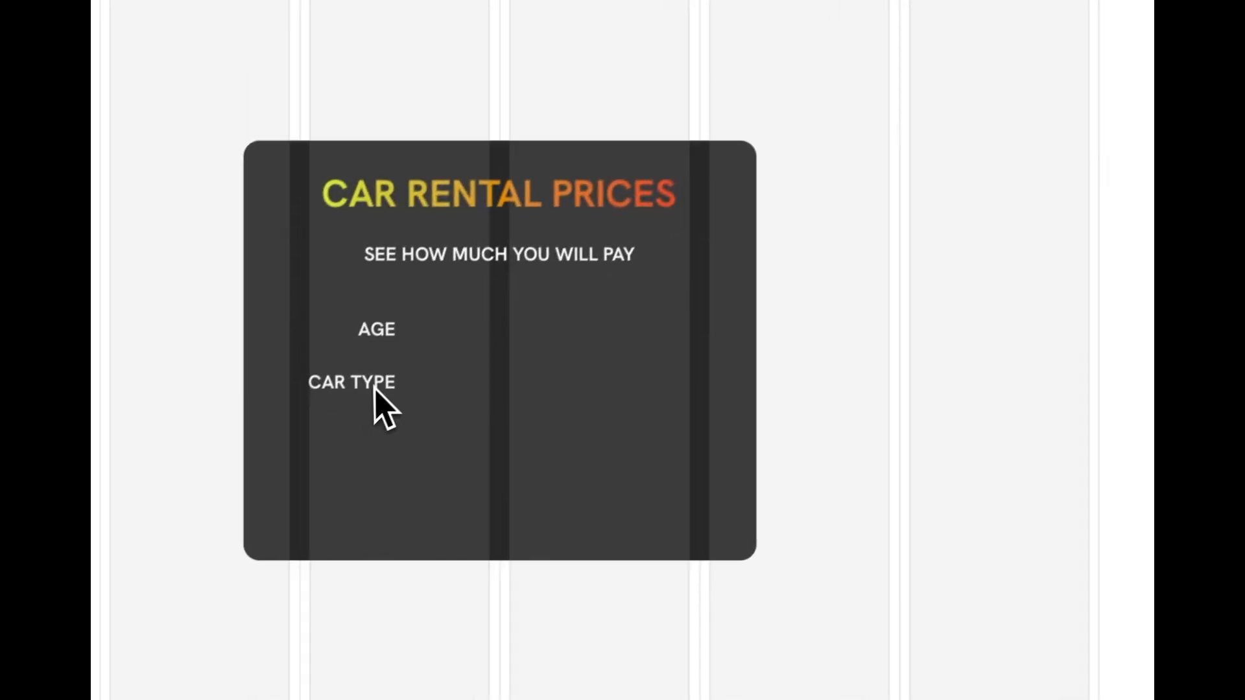
click(382, 377)
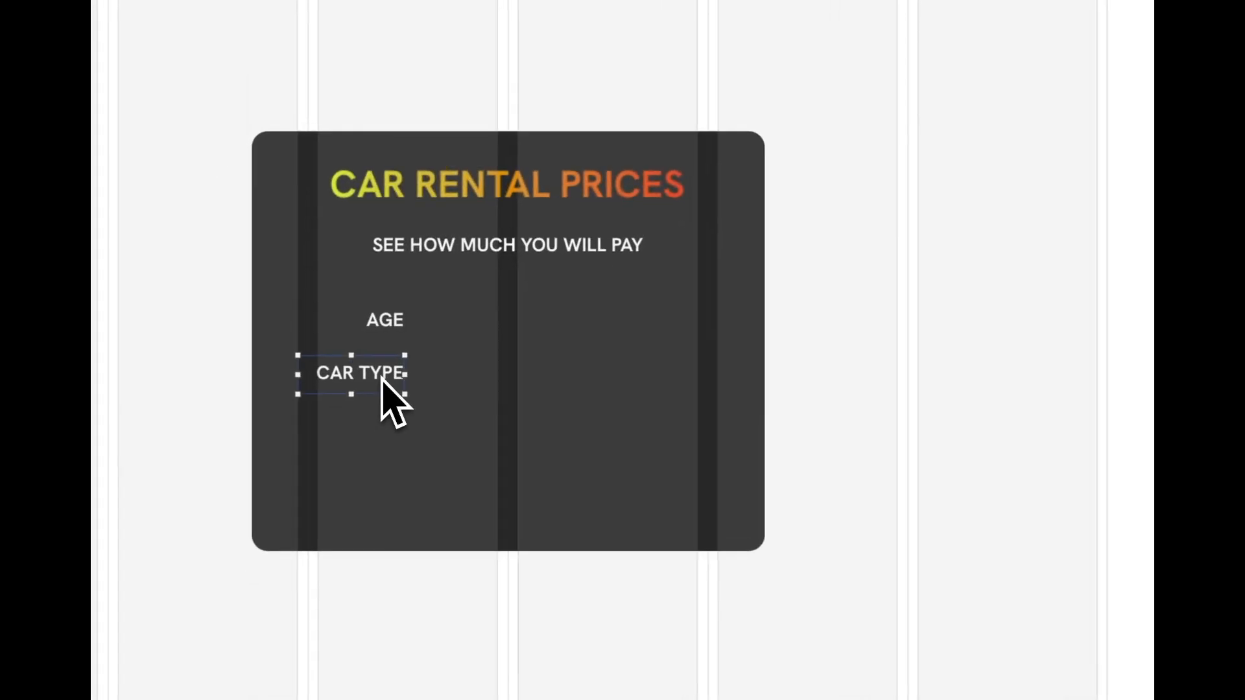
Nudge the CAR TYPE label slightly up and add a slider directly below it inside the dark box.
drag(382, 376, 383, 371)
click(847, 334)
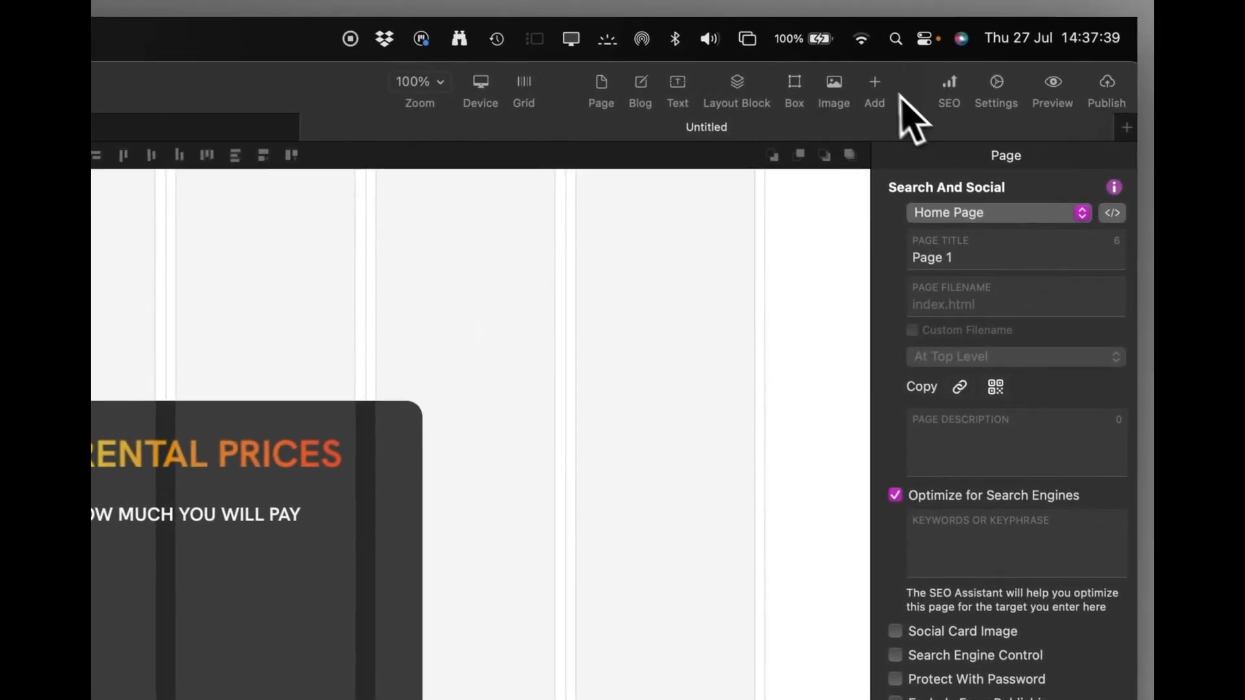
click(968, 22)
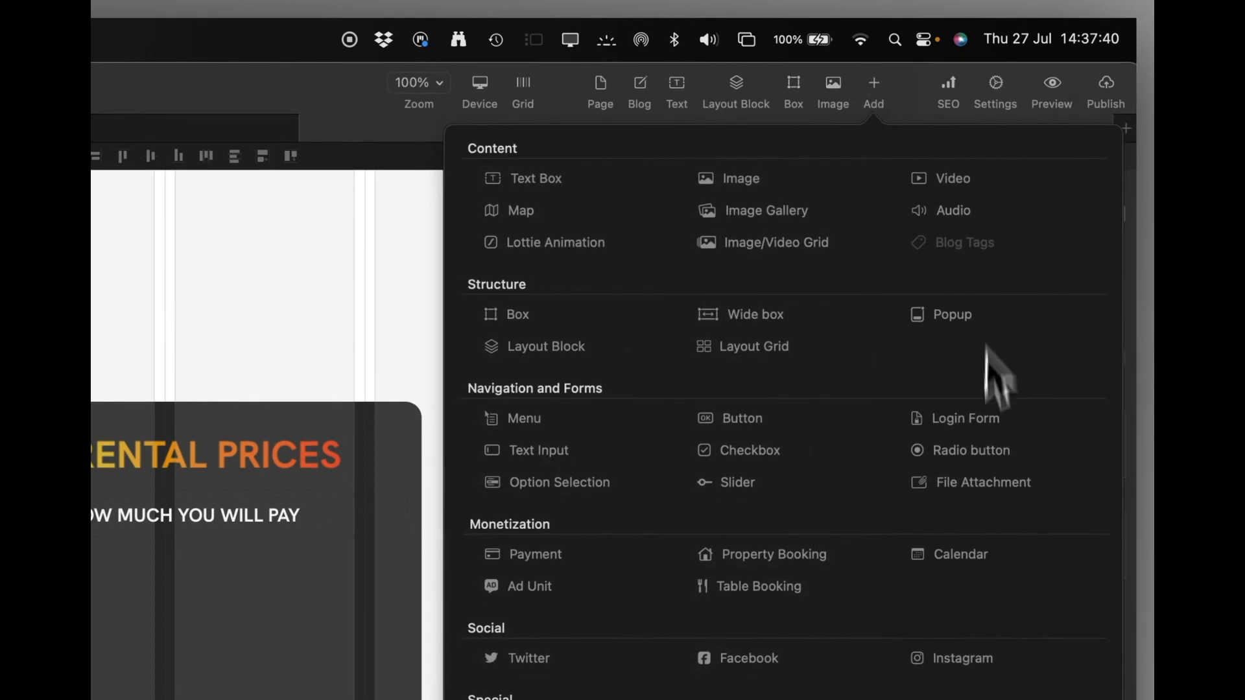
click(736, 485)
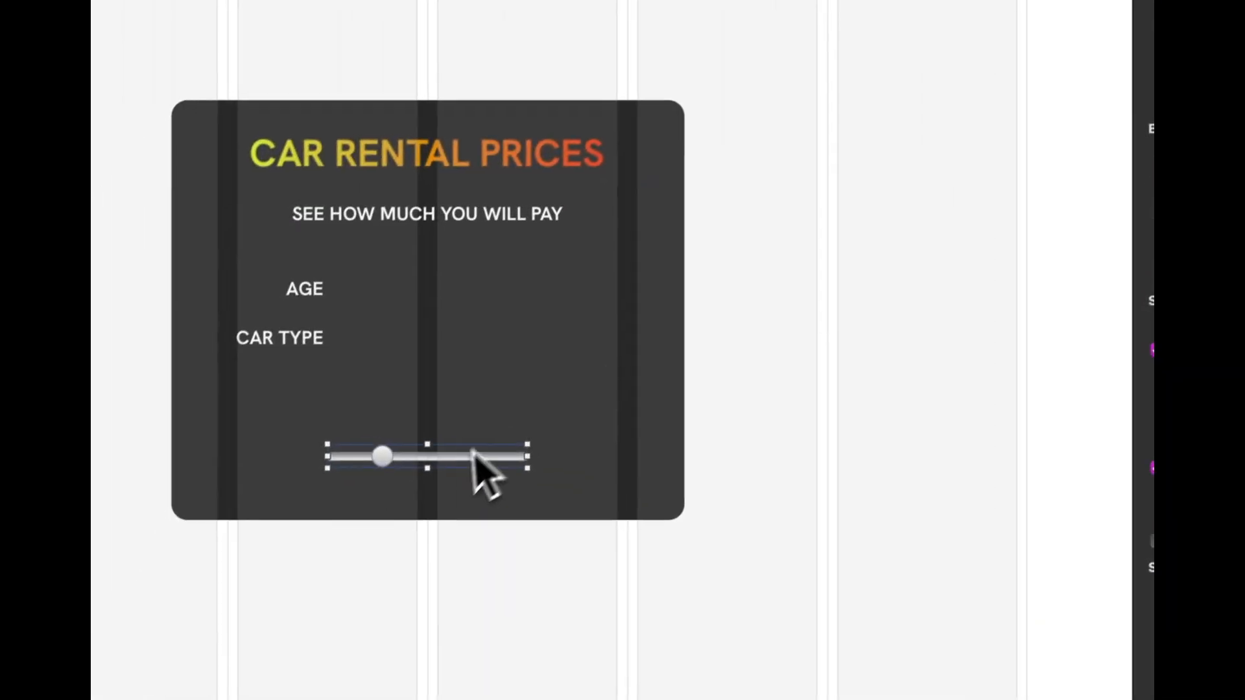
drag(455, 450, 380, 357)
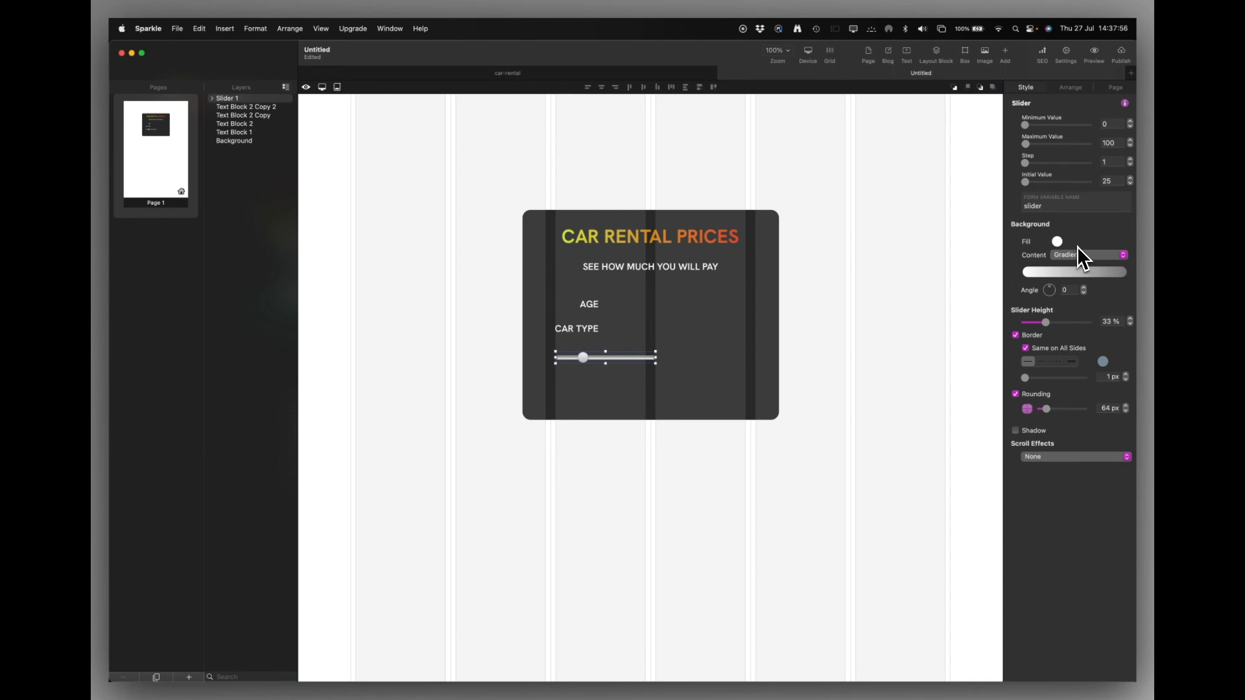
Set the slider's minimum value to 1, maximum value to 30 and initial value to 3.
click(1130, 122)
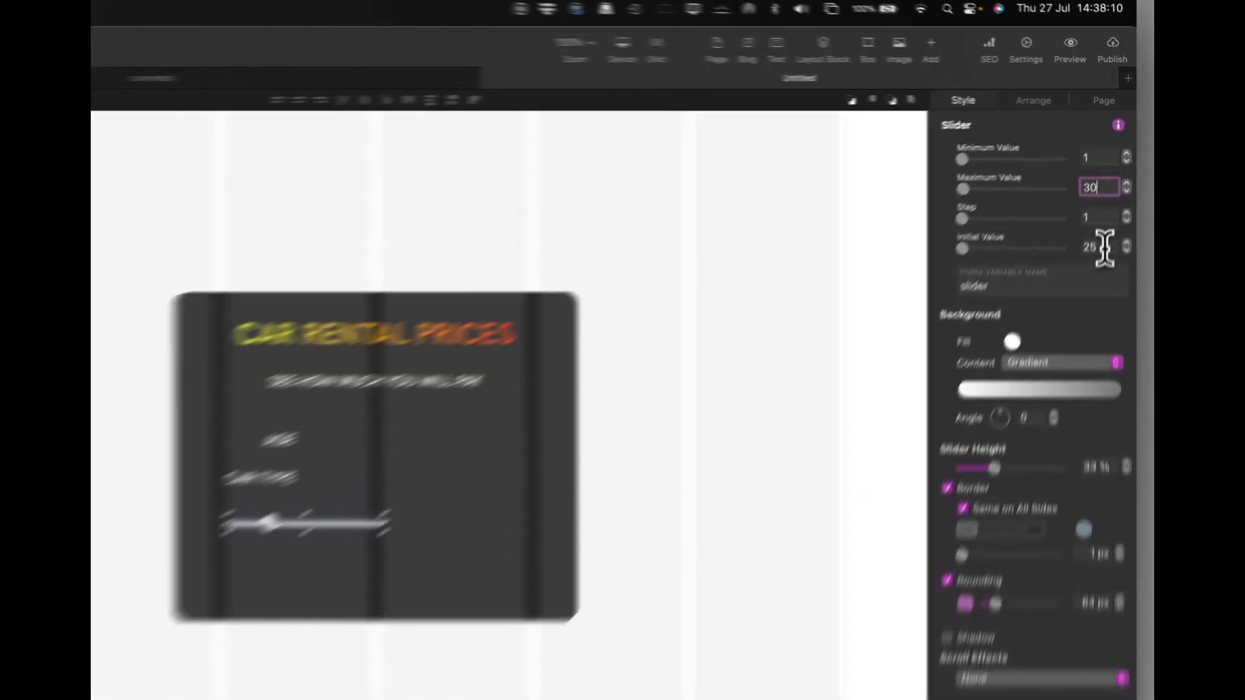
double_click(1102, 181)
text(3)
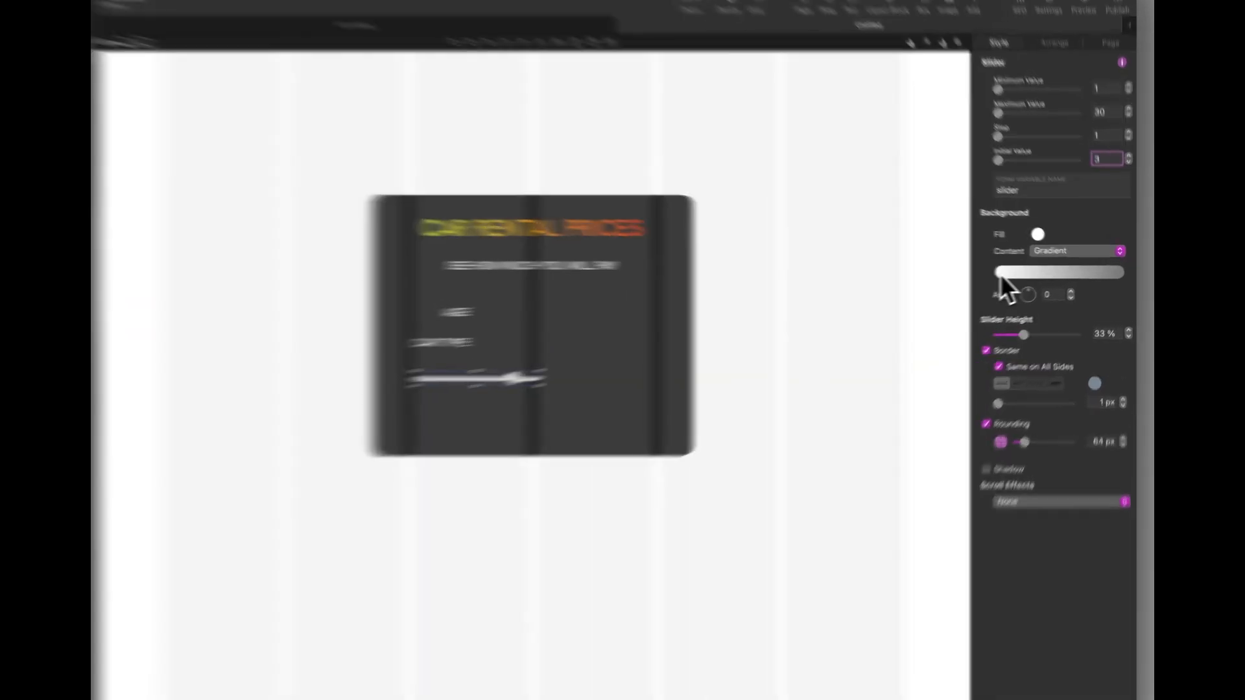
Colour the slider's background gradient from the Wireframe yellow-green swatch to the Wireframe orange-red swatch.
click(1031, 273)
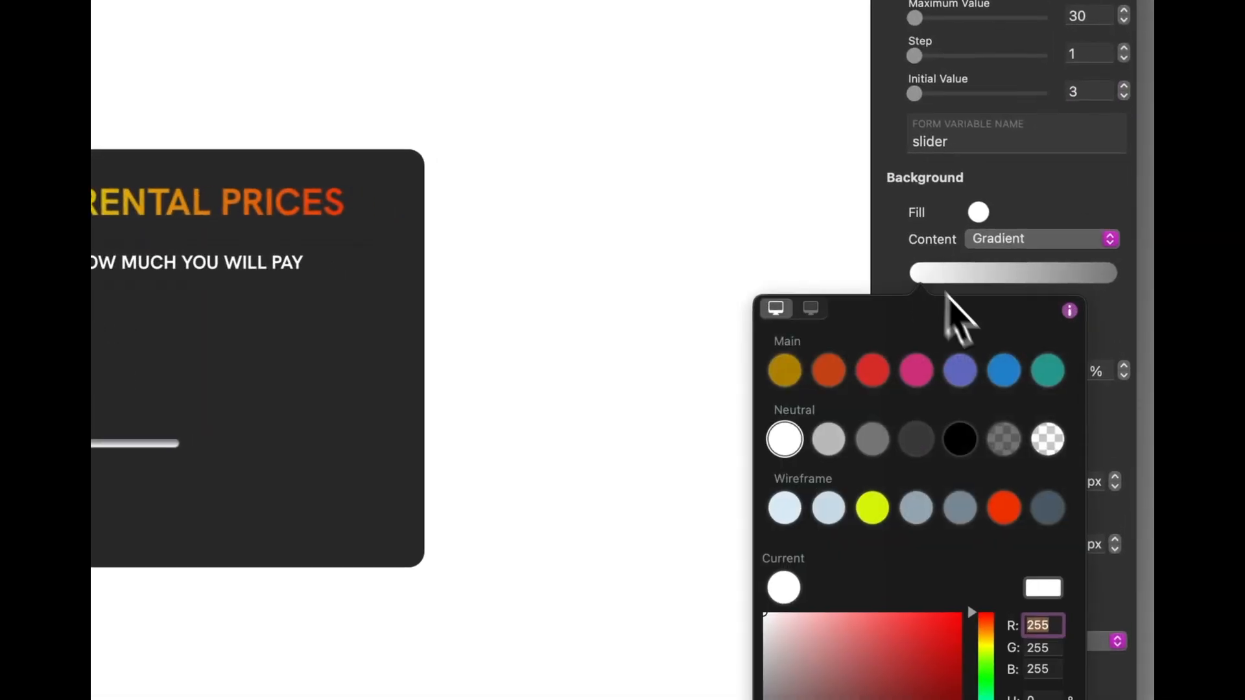
click(872, 511)
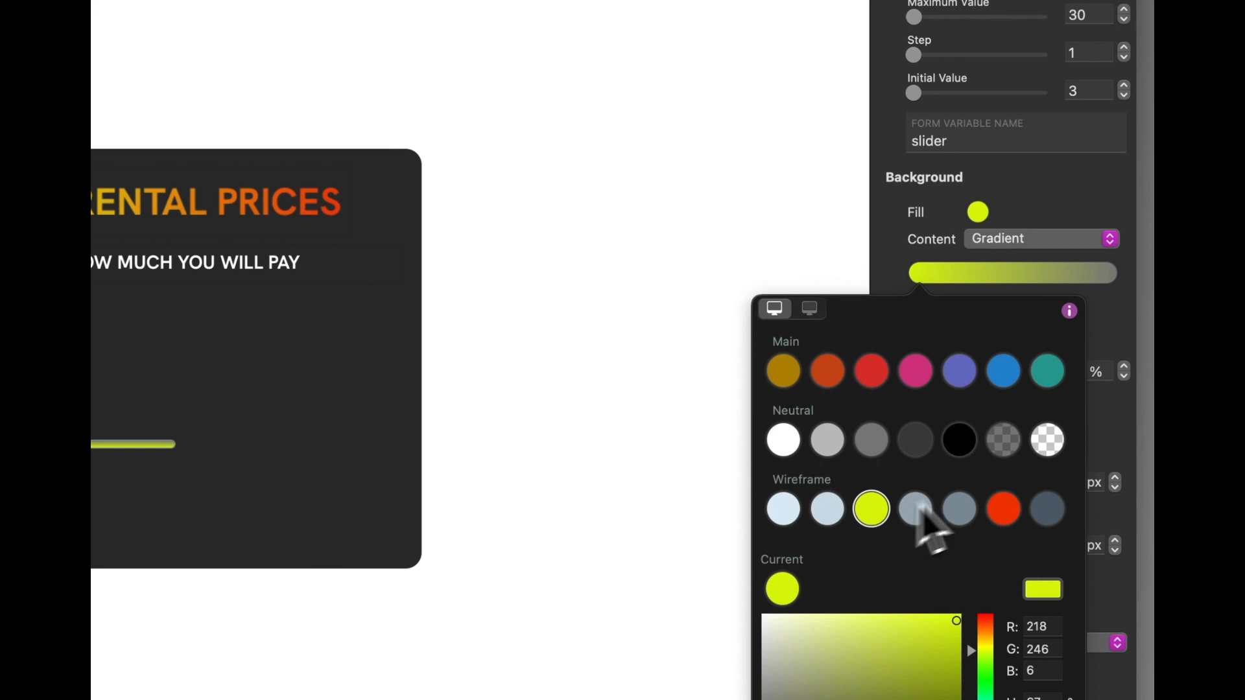
click(1103, 271)
click(1107, 273)
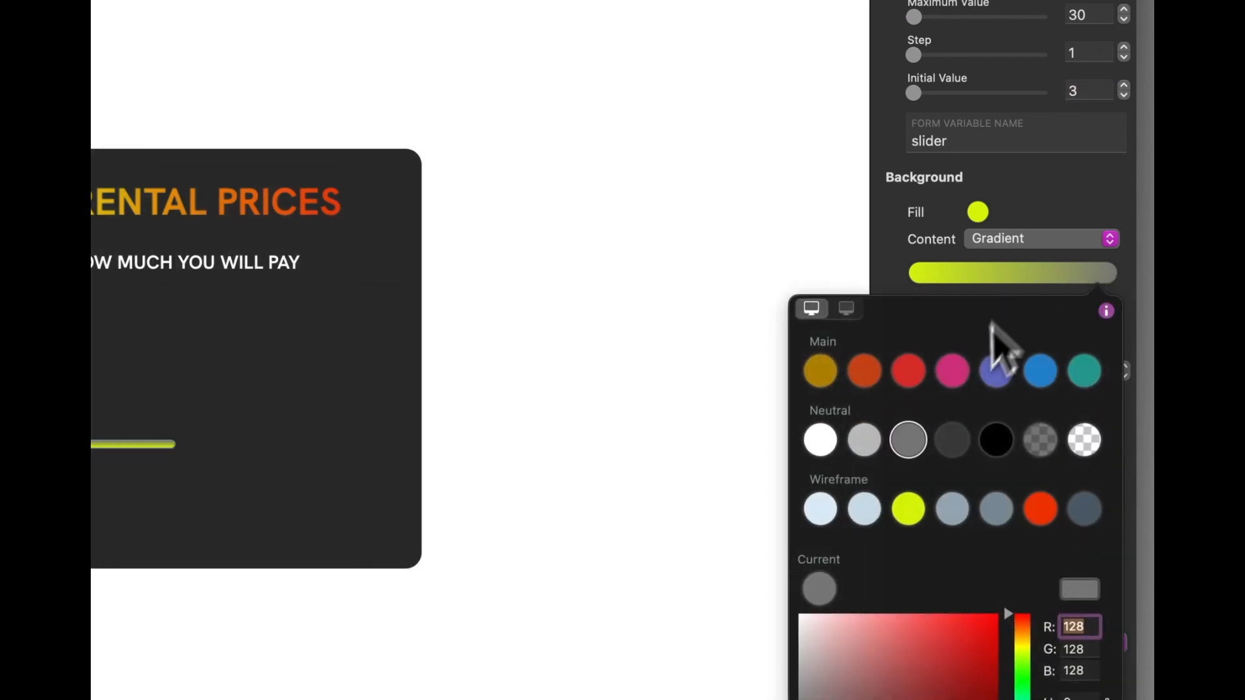
click(1041, 512)
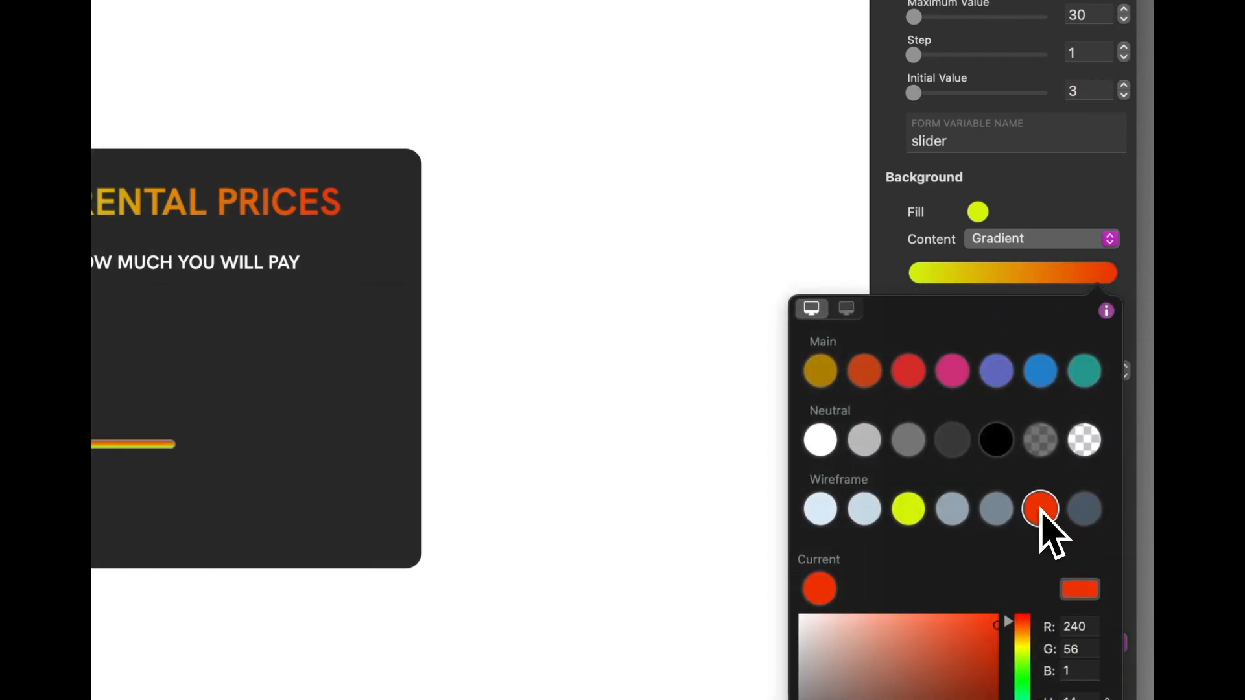
click(1096, 196)
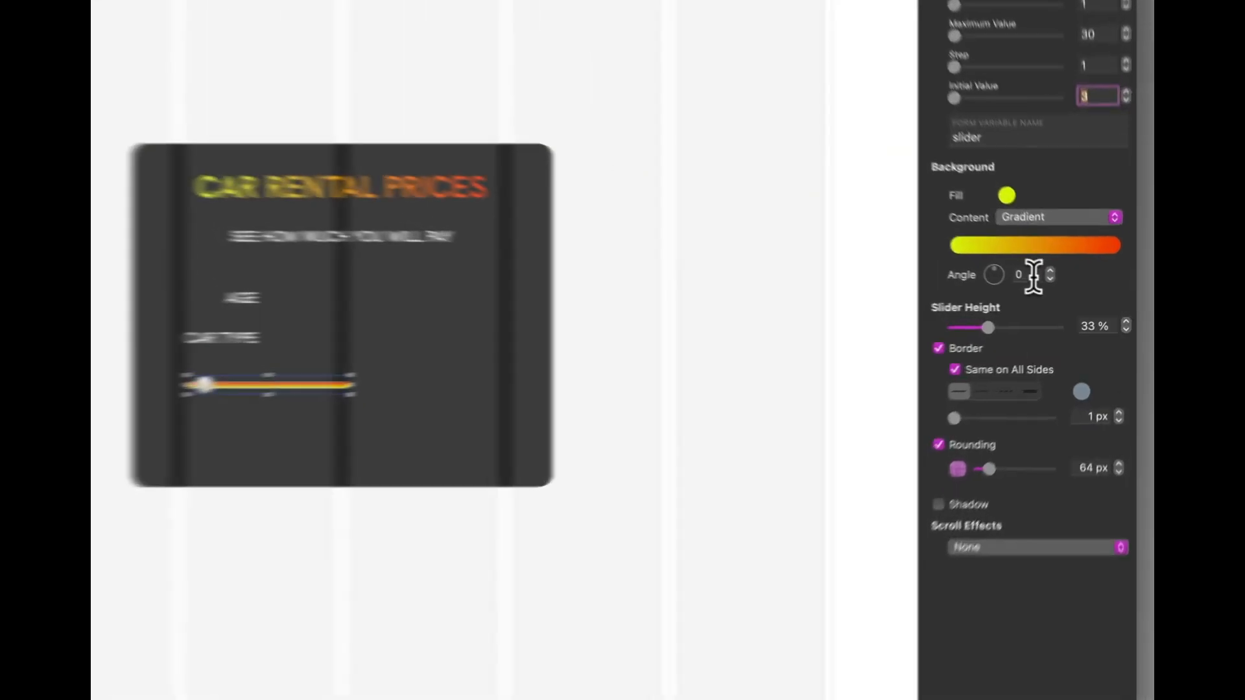
Set the slider's gradient angle to 90 and its slider height to 44 %, and turn off its border.
drag(1073, 290, 1044, 289)
text(90)
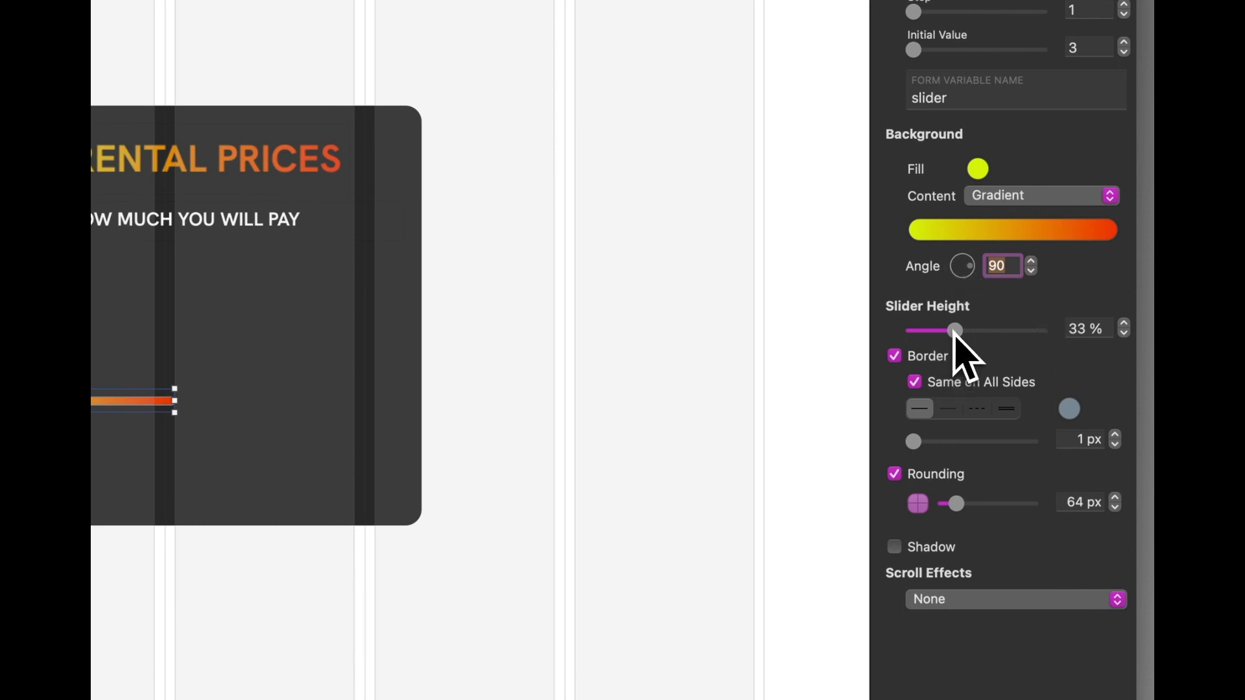
drag(956, 331, 969, 329)
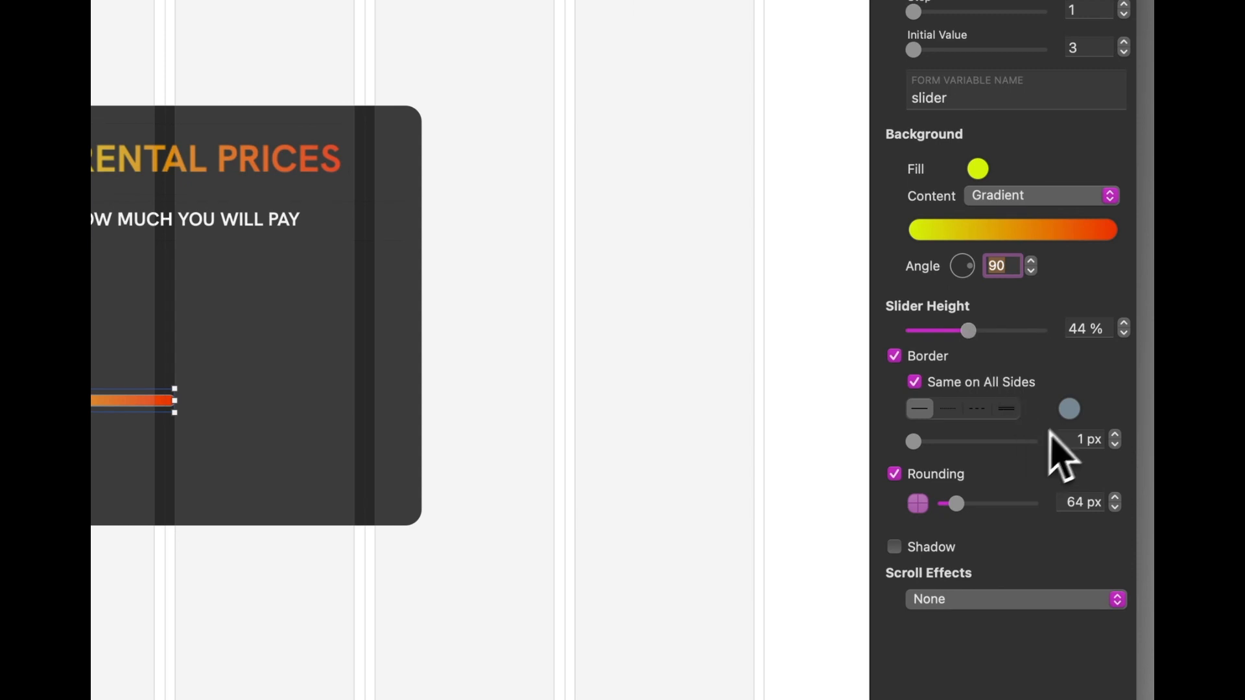
click(896, 357)
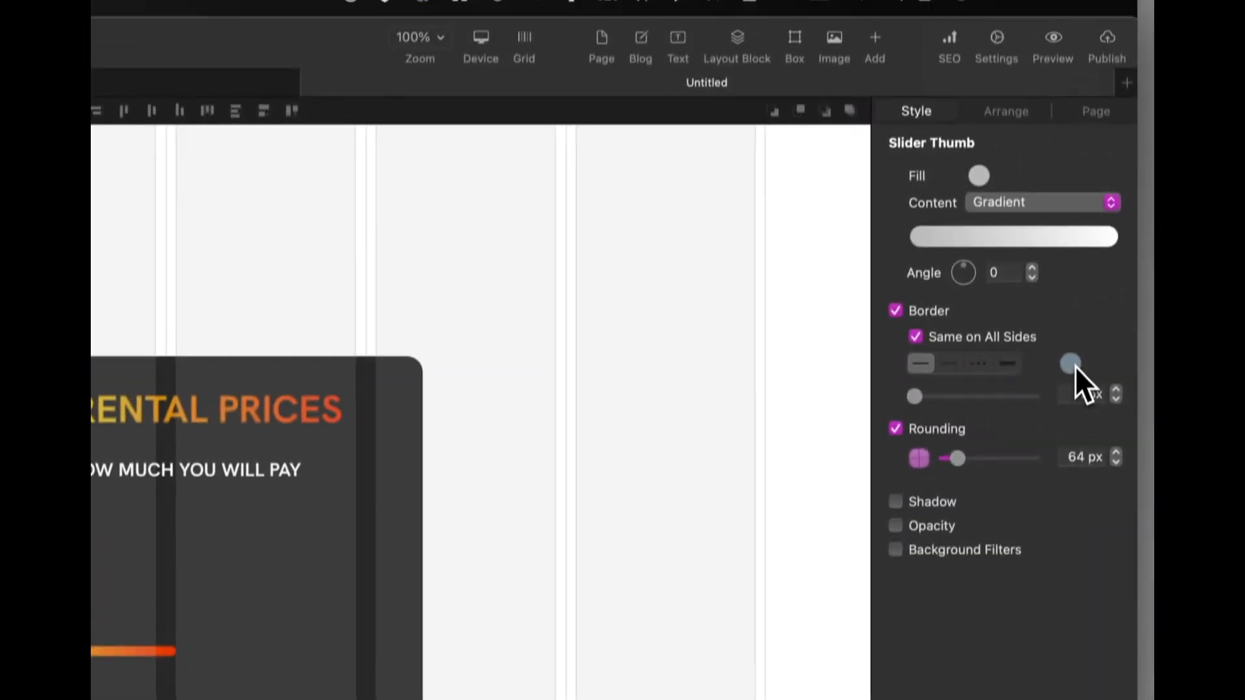
Make the slider thumb's border and gradient fill white.
click(1074, 365)
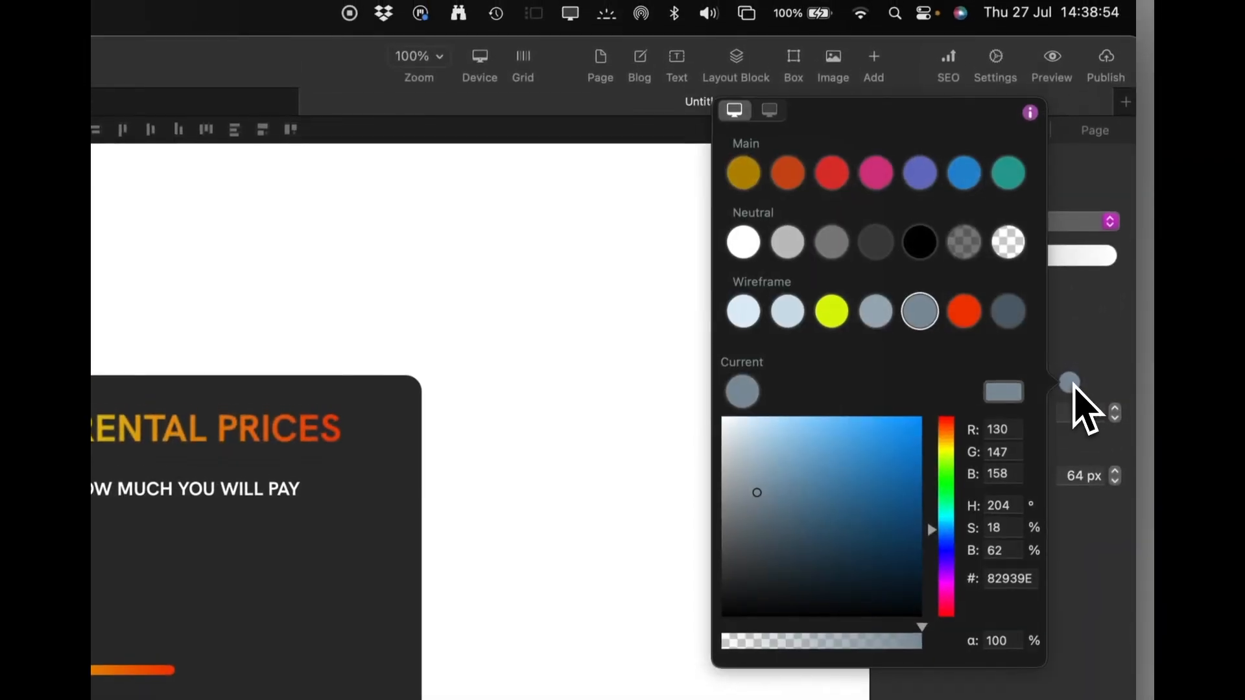
click(744, 244)
click(1084, 342)
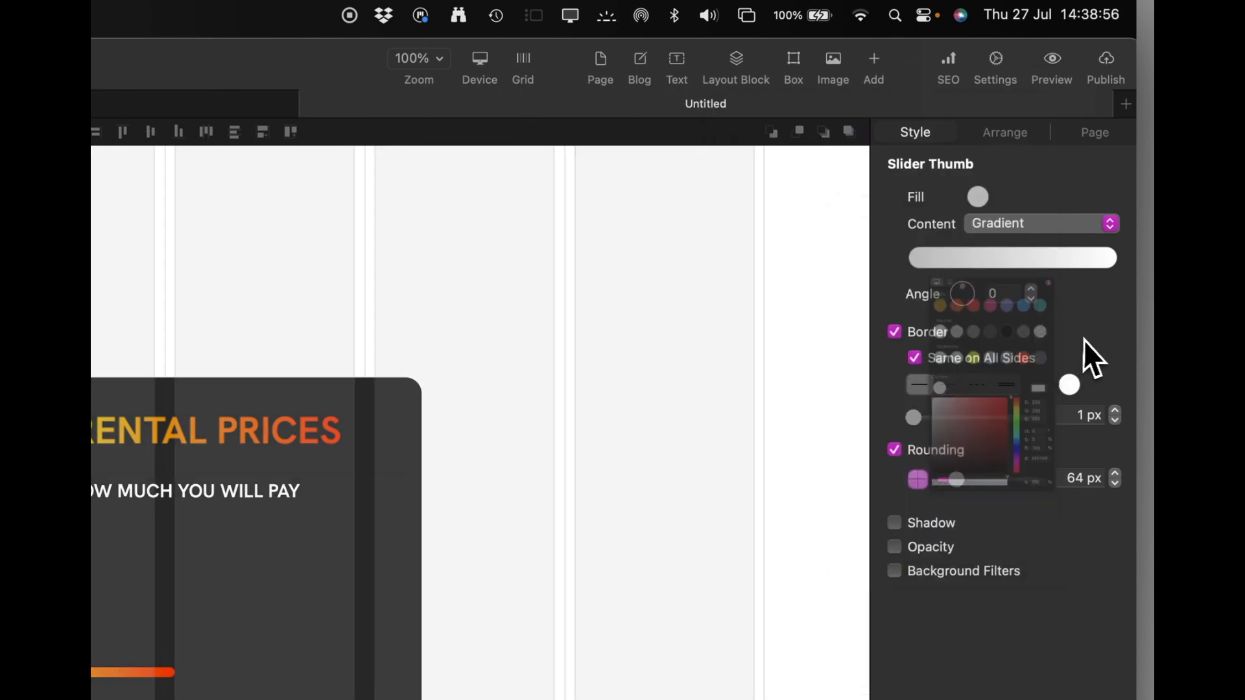
click(978, 196)
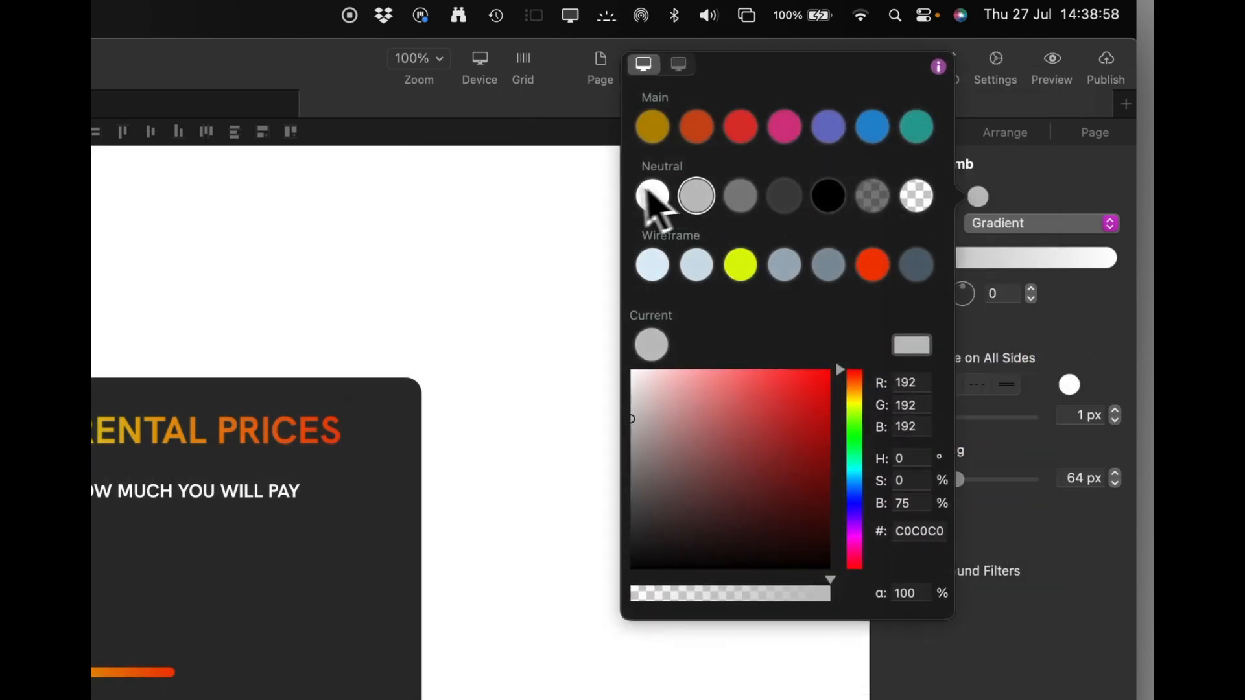
click(660, 205)
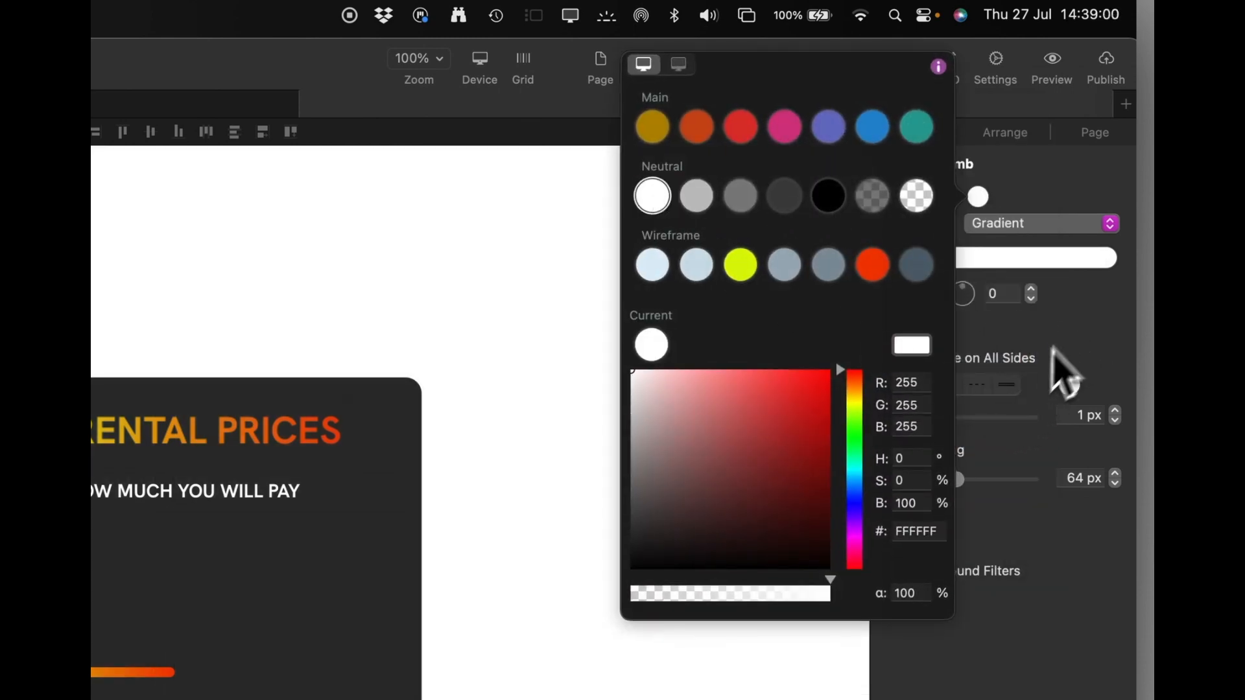
click(1107, 332)
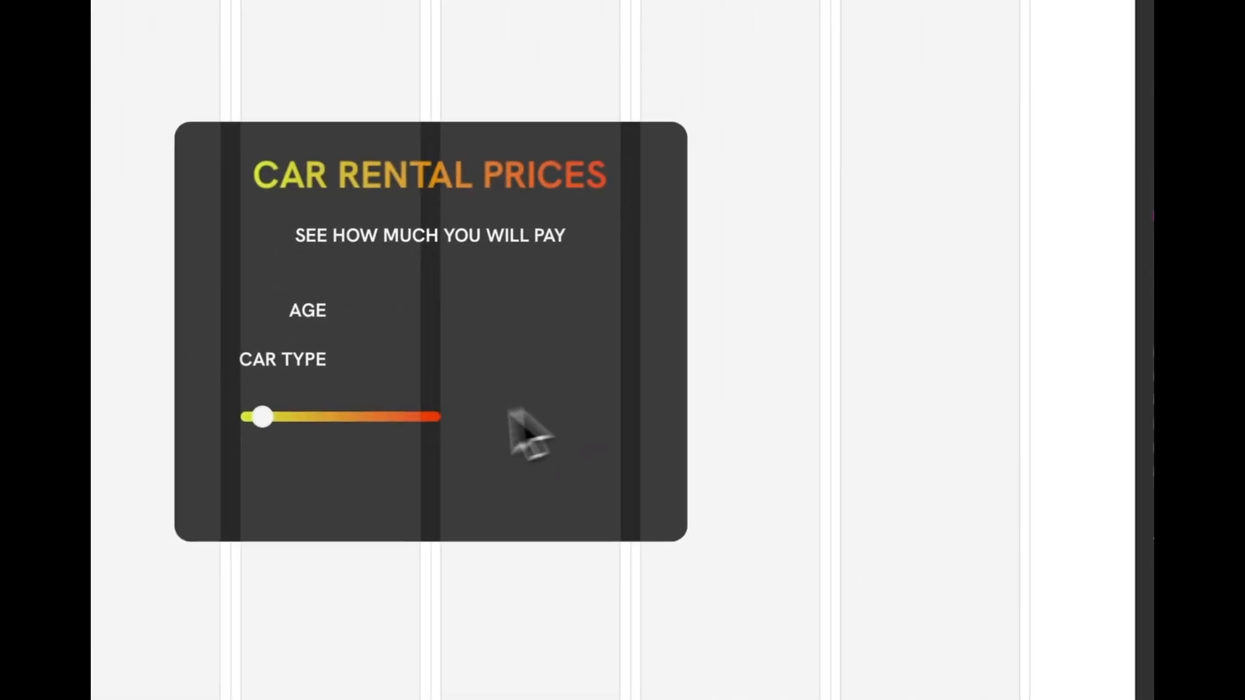
Add an option selection field, place it beside the AGE label and enlarge it.
click(389, 418)
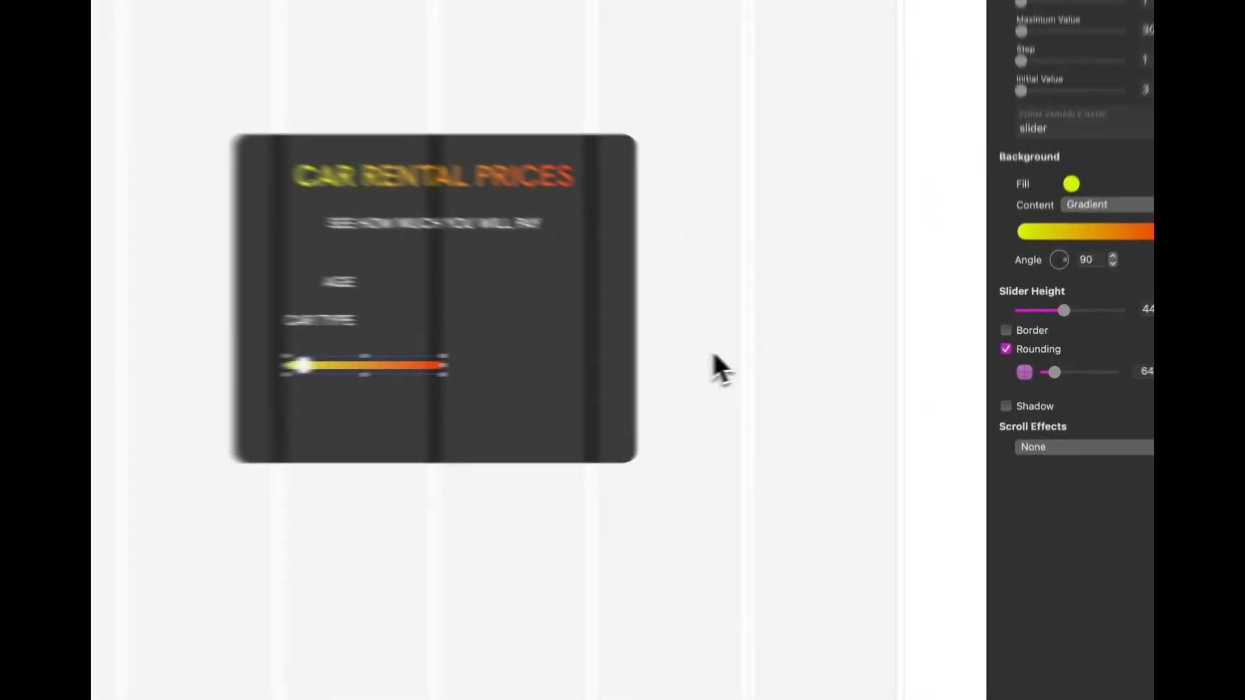
click(829, 351)
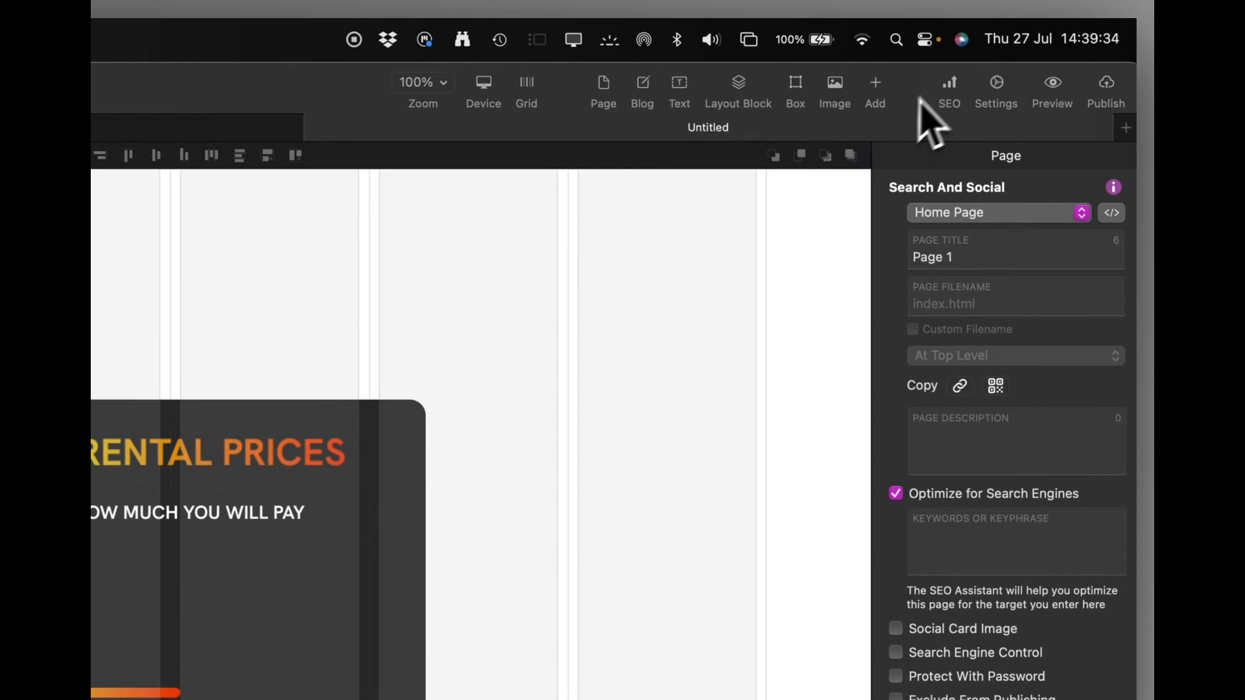
click(876, 89)
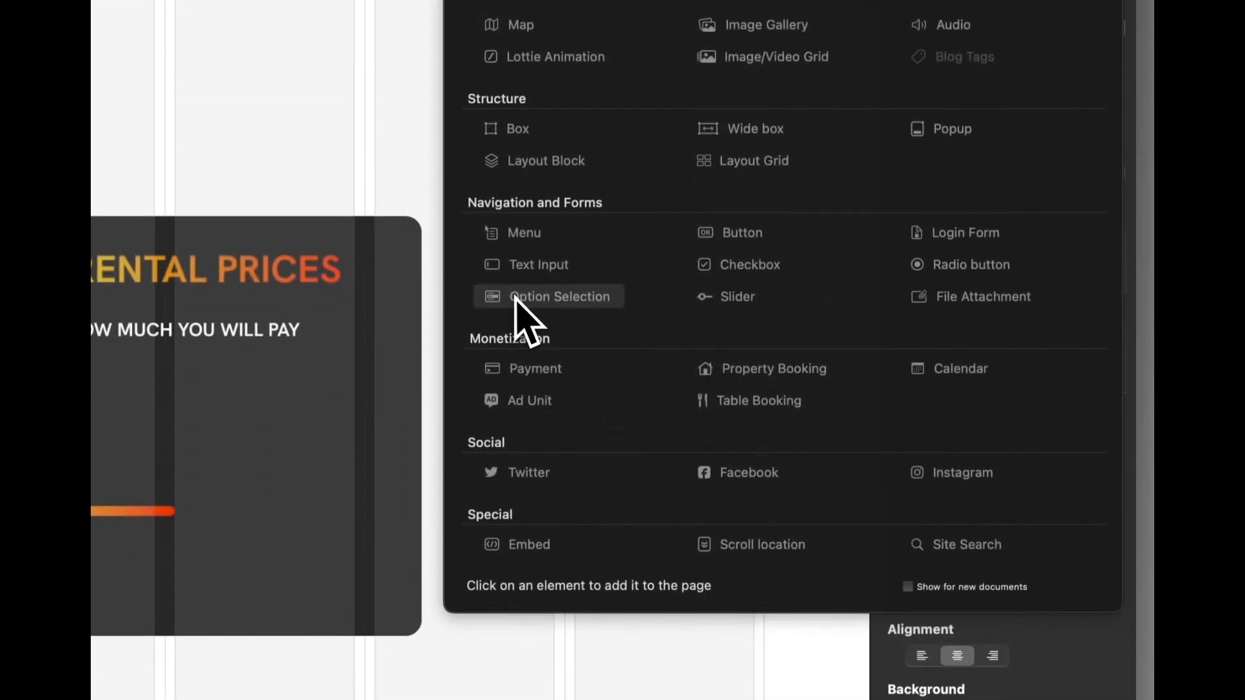
click(518, 319)
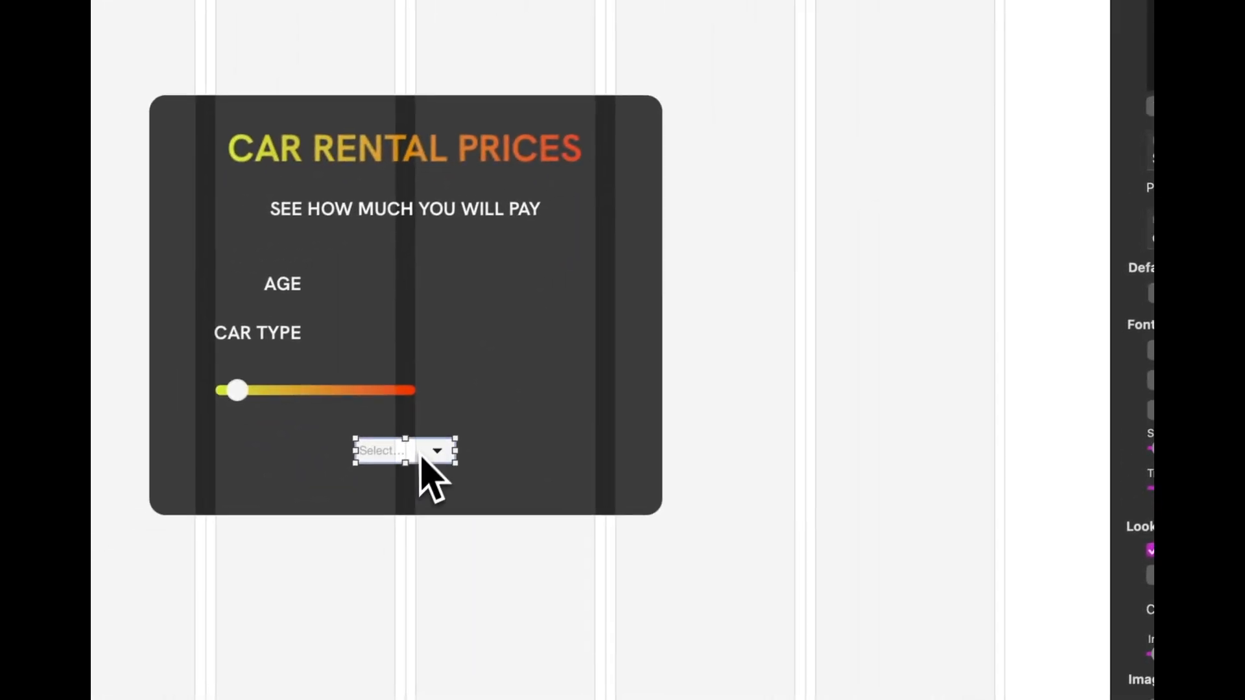
drag(415, 457, 490, 290)
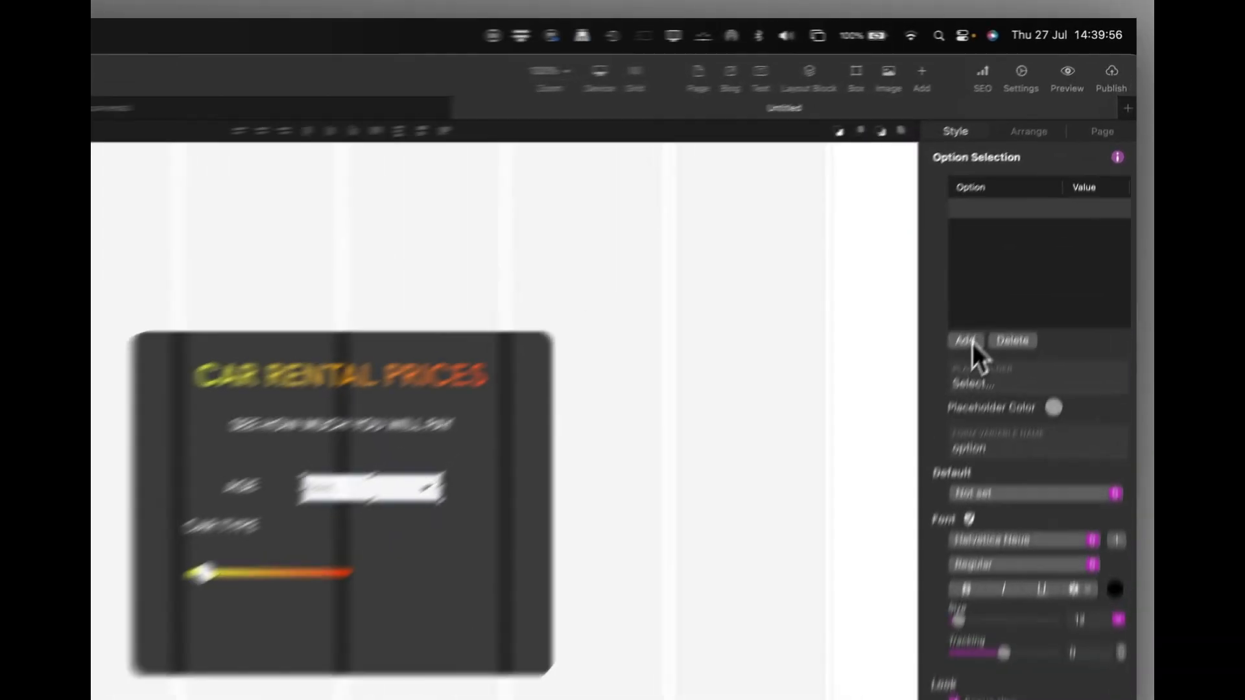
Add the options 16 - 24, 25 - 34 and 35 - 44 to the age selection field.
click(1032, 215)
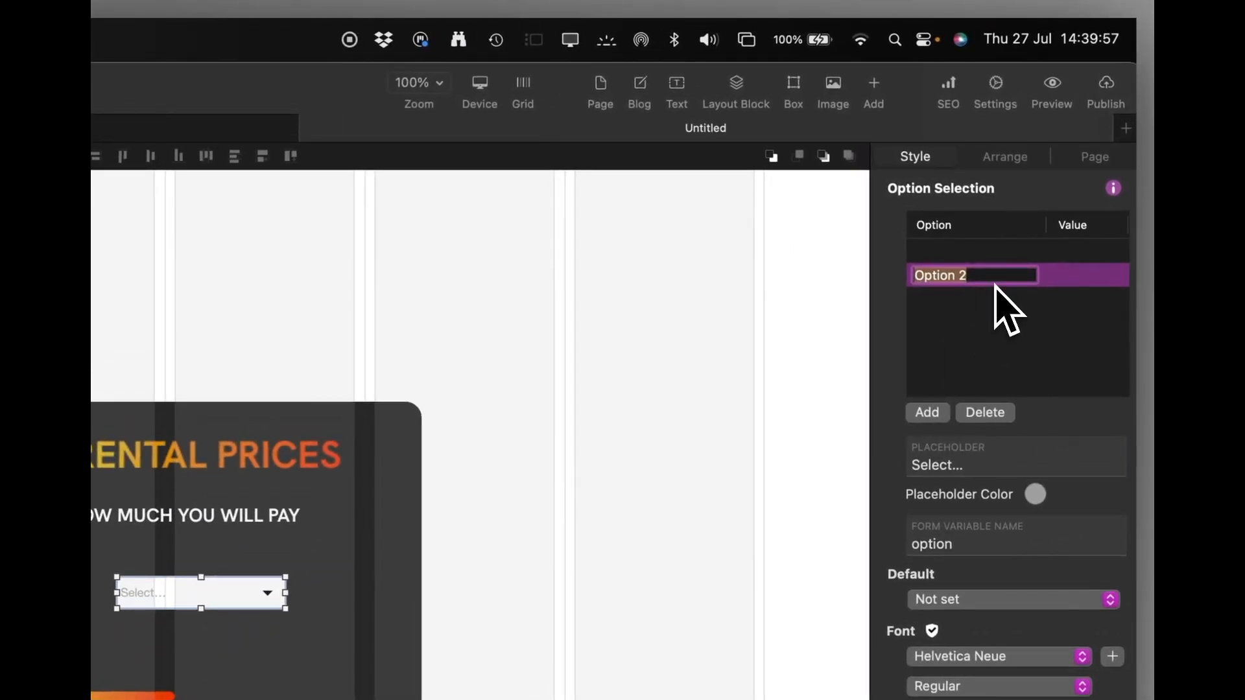
text(16 - 24)
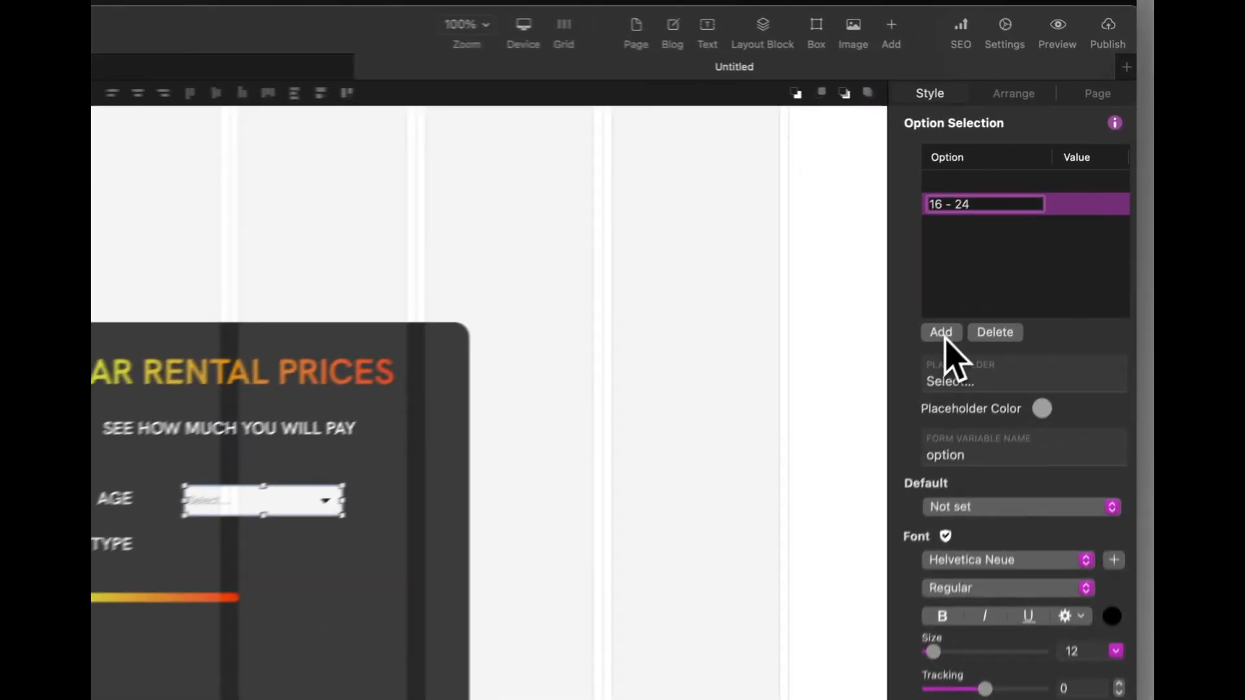
click(1031, 216)
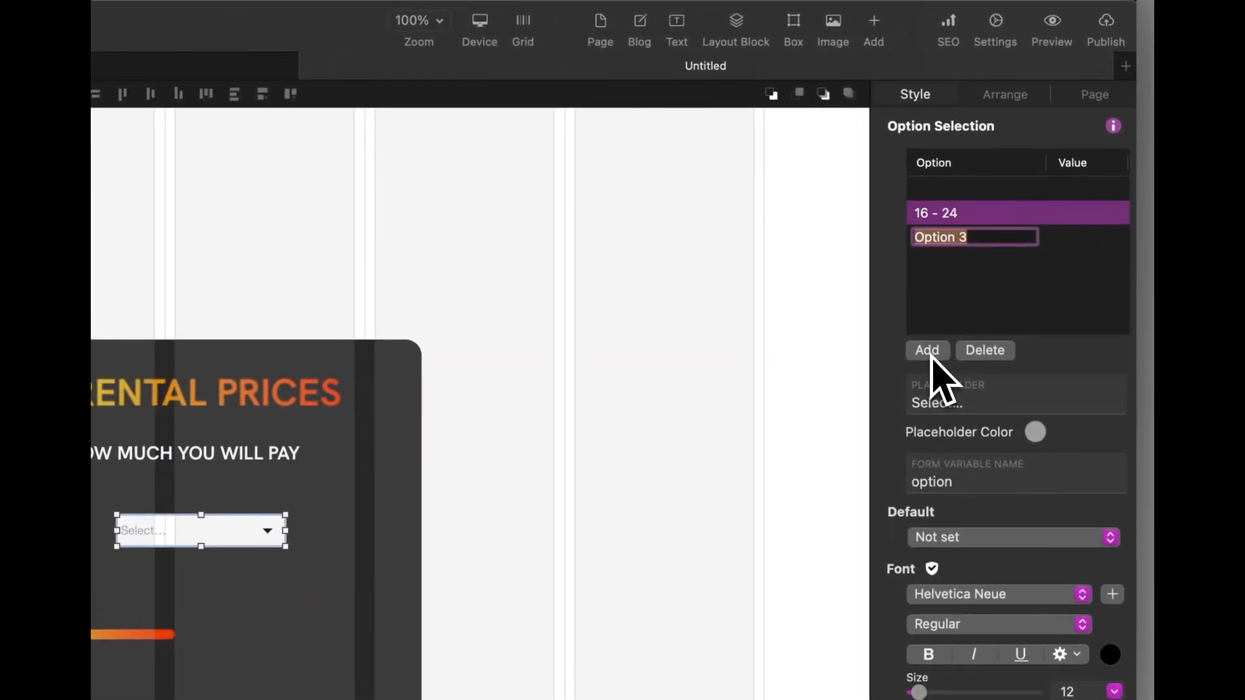
text(25 - 34)
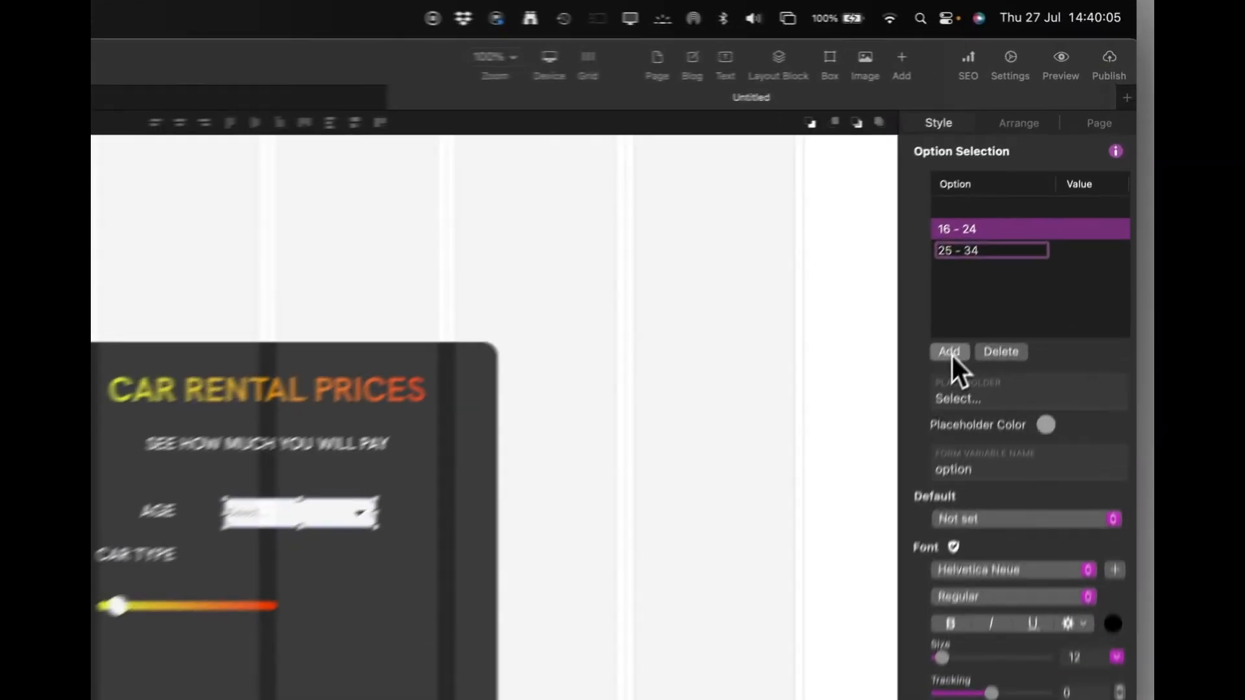
click(1031, 215)
text(35 - 44)
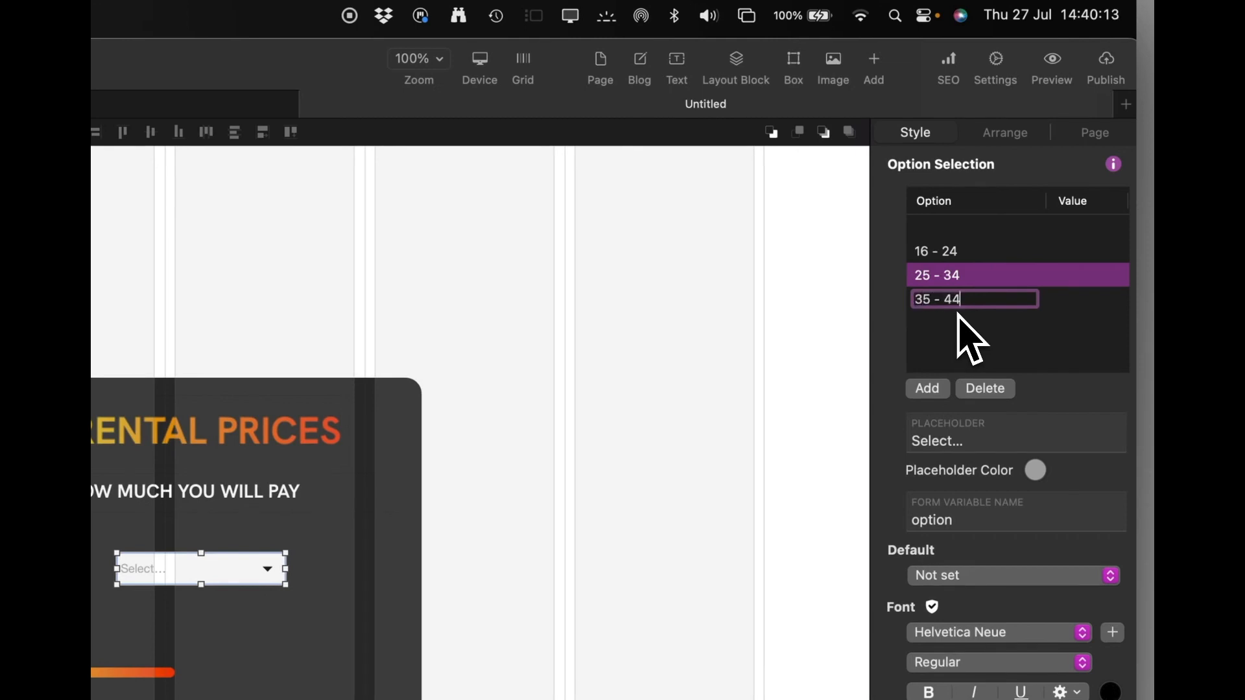
key(Return)
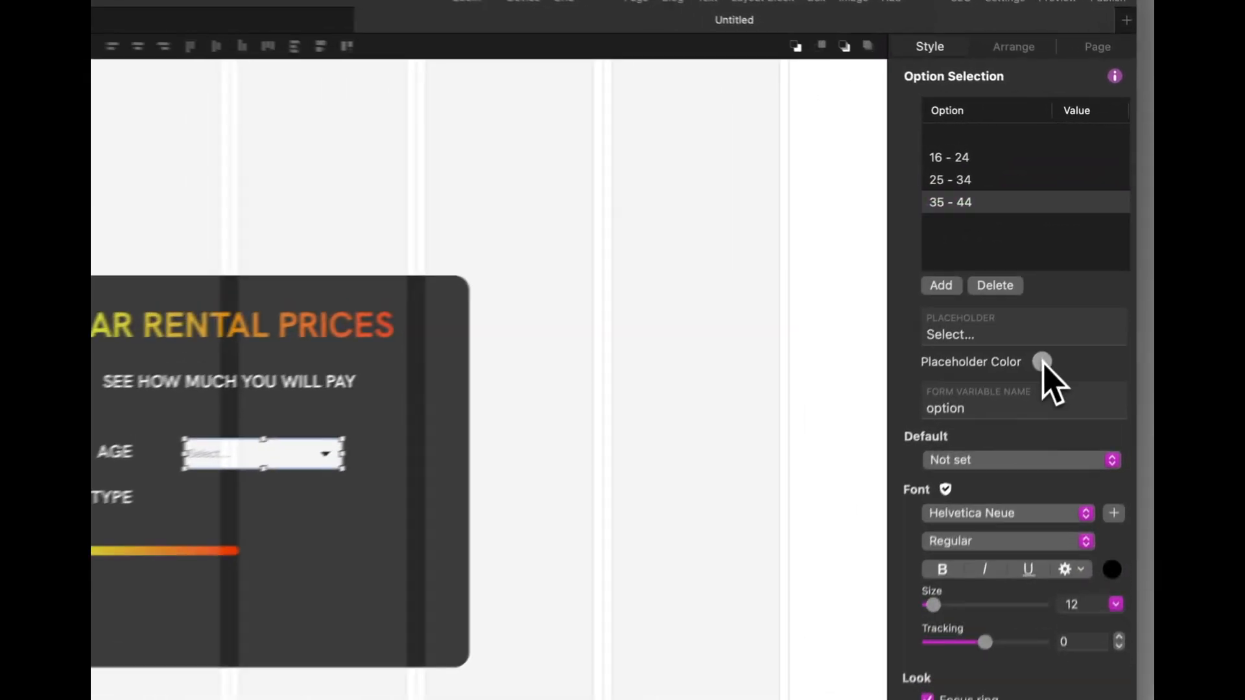
Set the age selection field's placeholder color to white.
click(1086, 257)
click(719, 246)
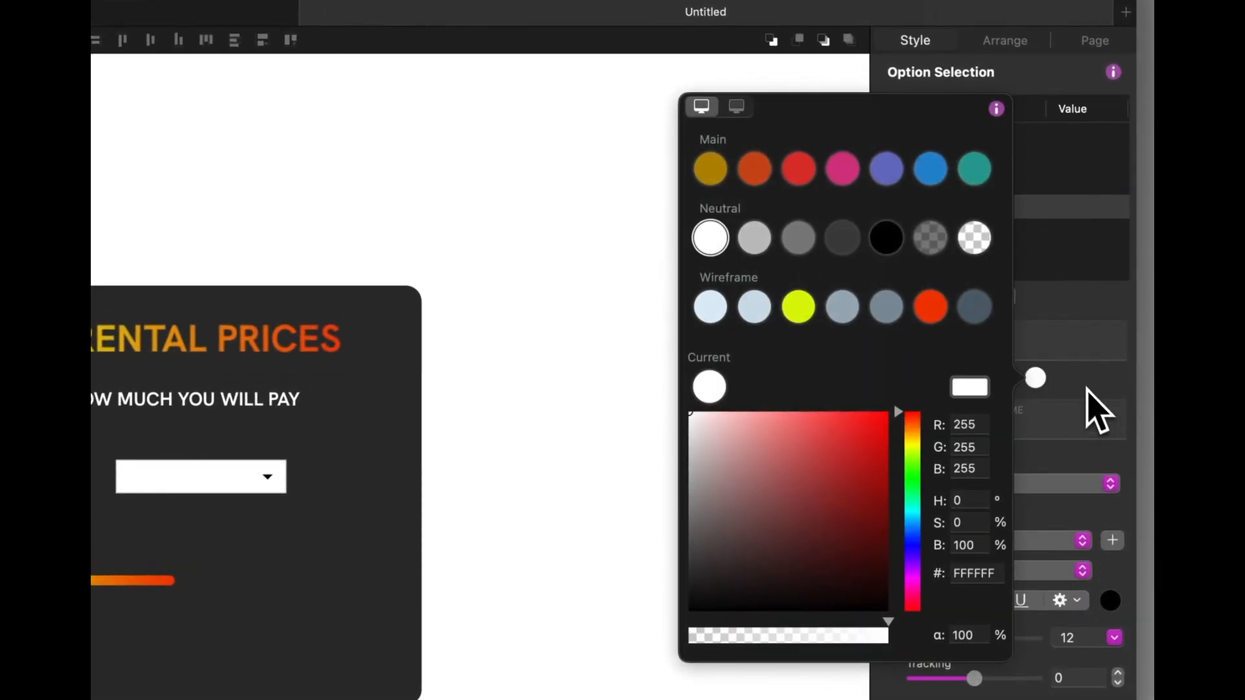
click(1098, 411)
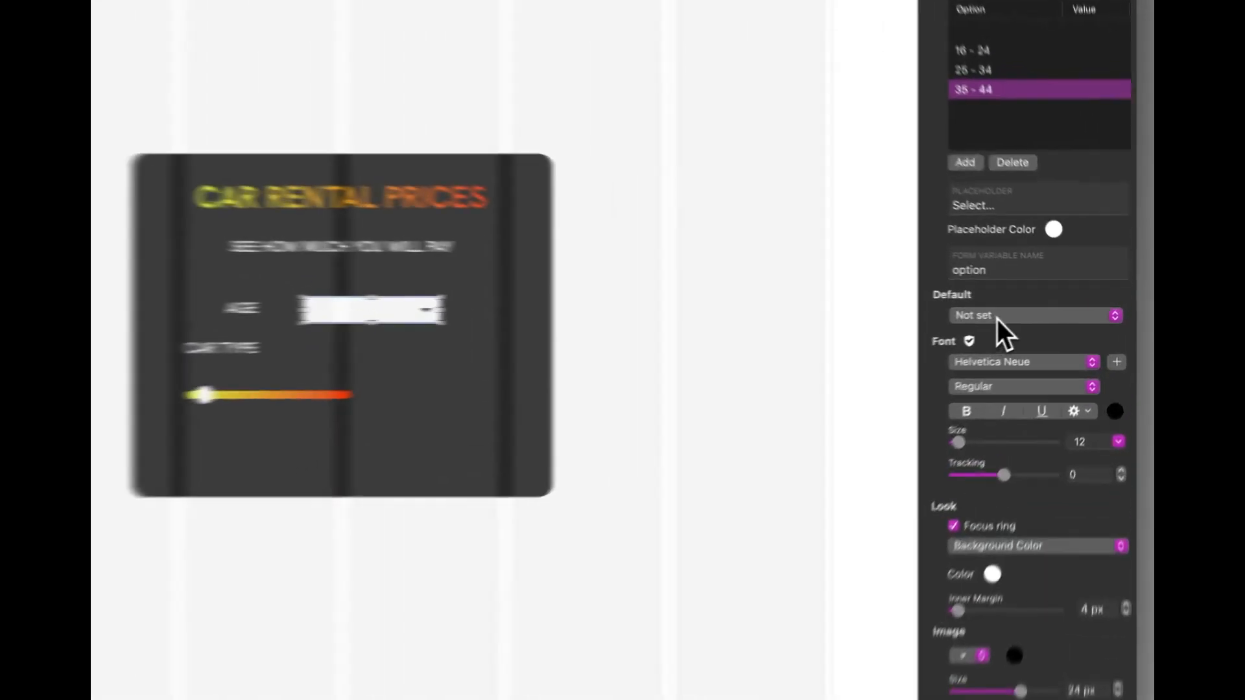
Make 16 - 24 the default option of the age selection field and set its font size to 20.
click(998, 318)
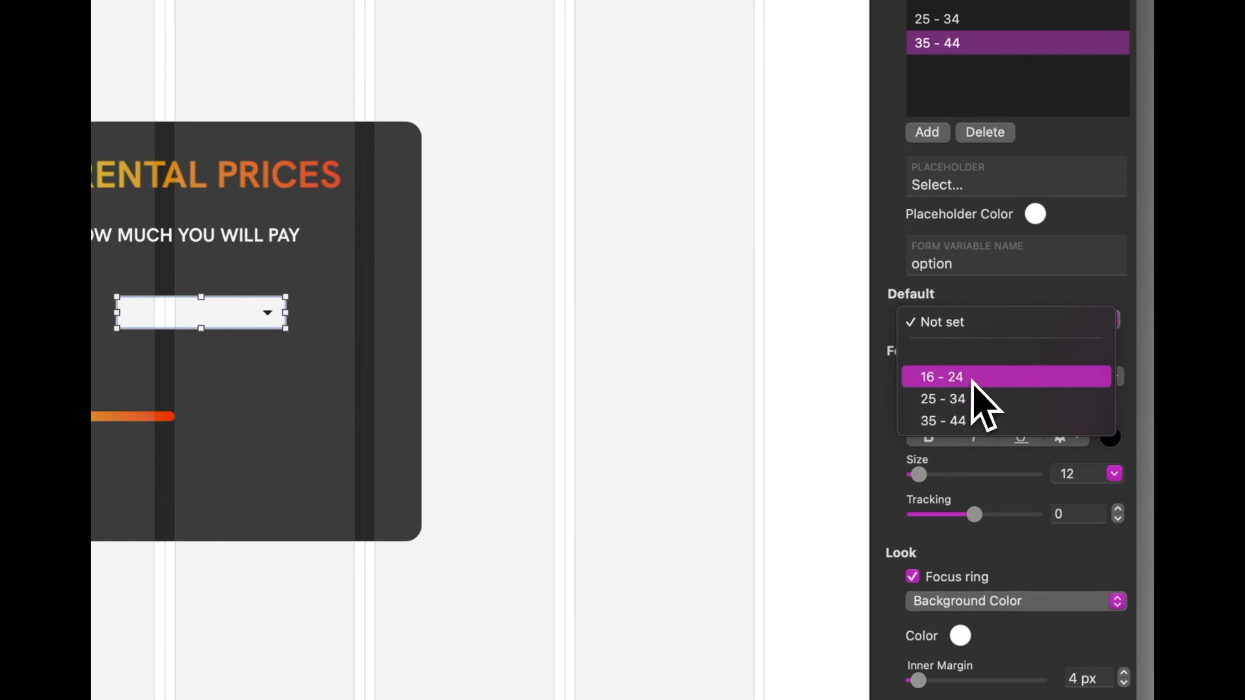
click(984, 401)
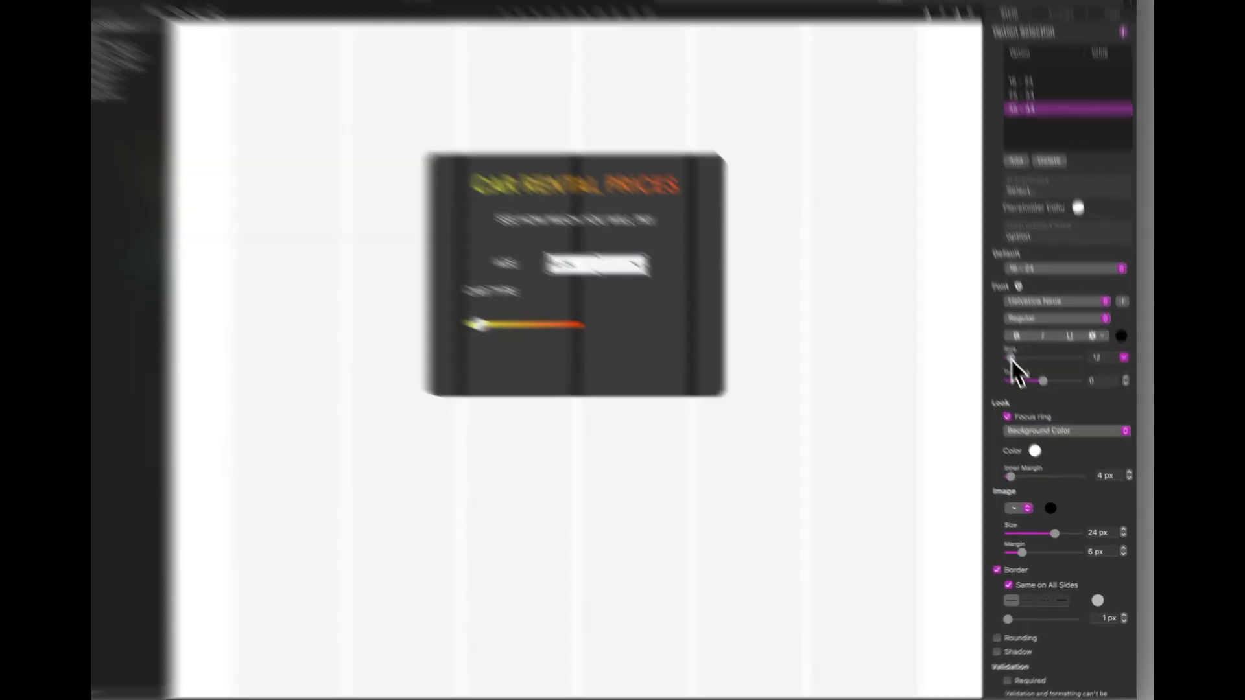
drag(1027, 386, 1030, 387)
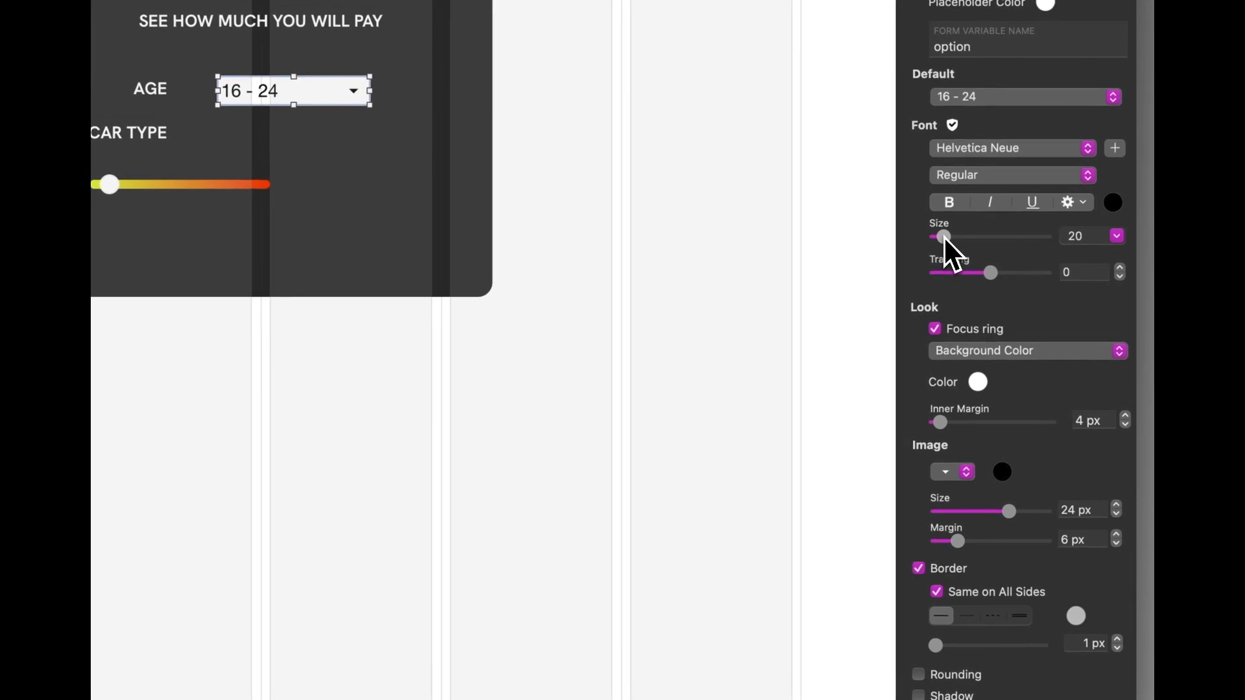
Make the age selection field's background fully transparent and its text white.
drag(943, 235, 942, 236)
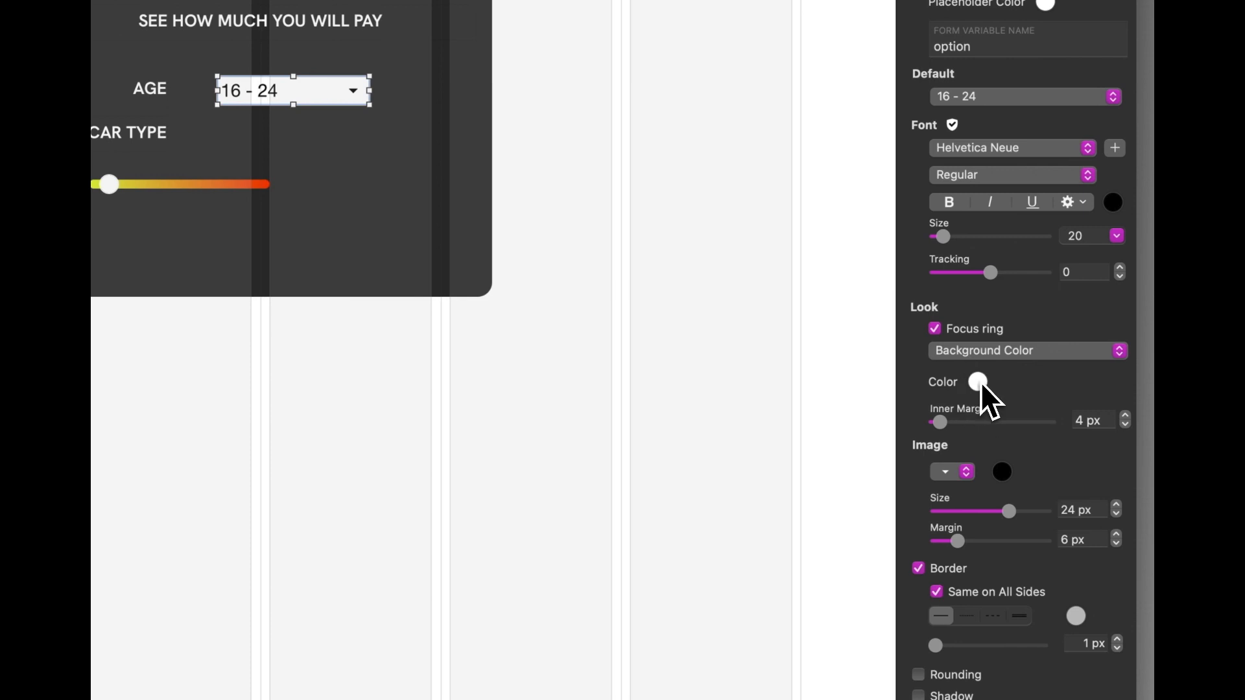
click(979, 382)
click(922, 255)
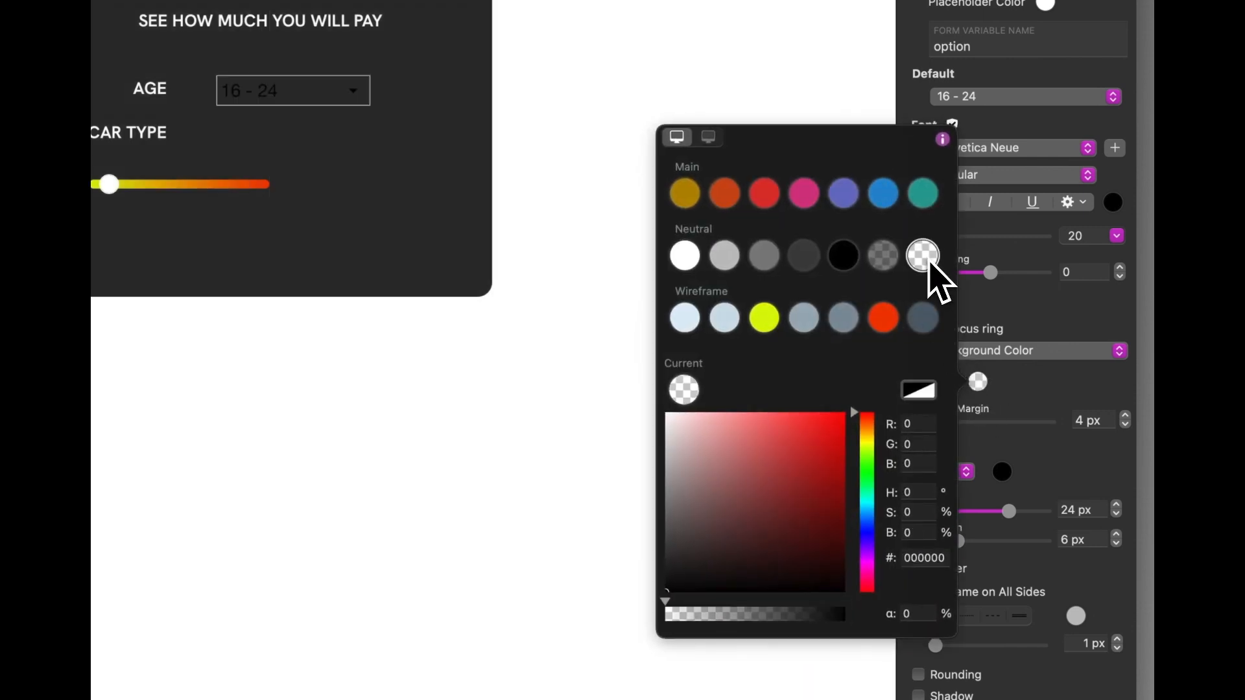
click(1113, 202)
click(819, 77)
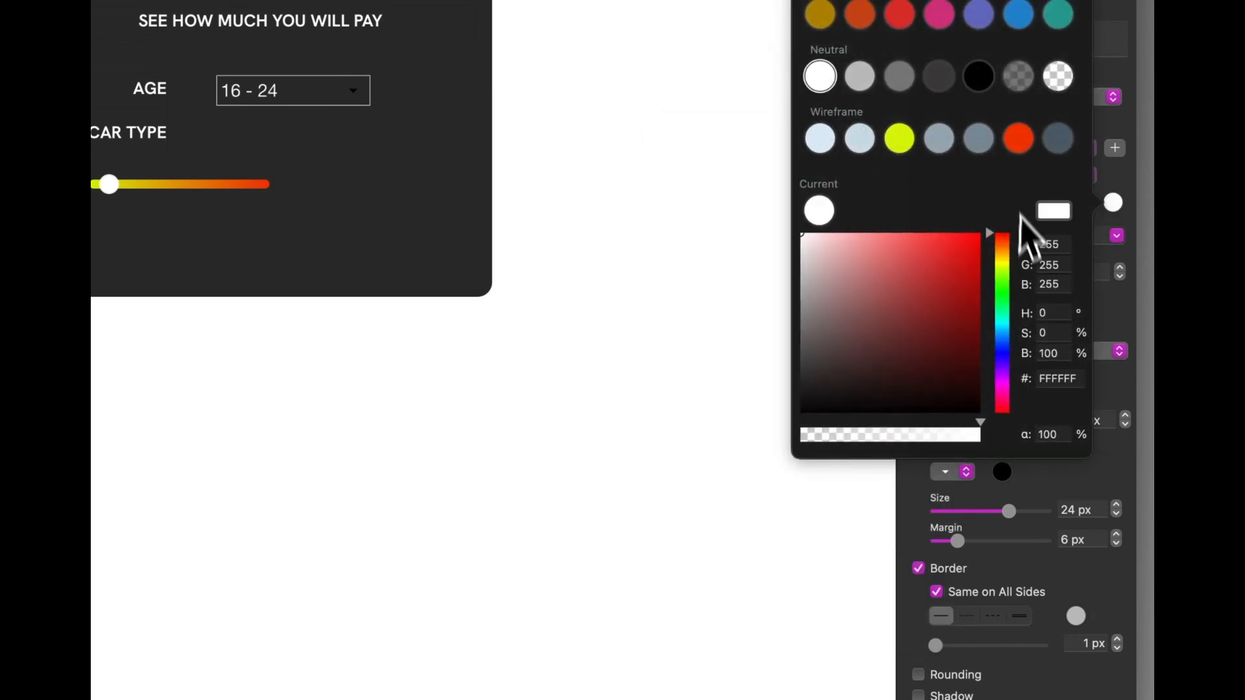
click(1107, 457)
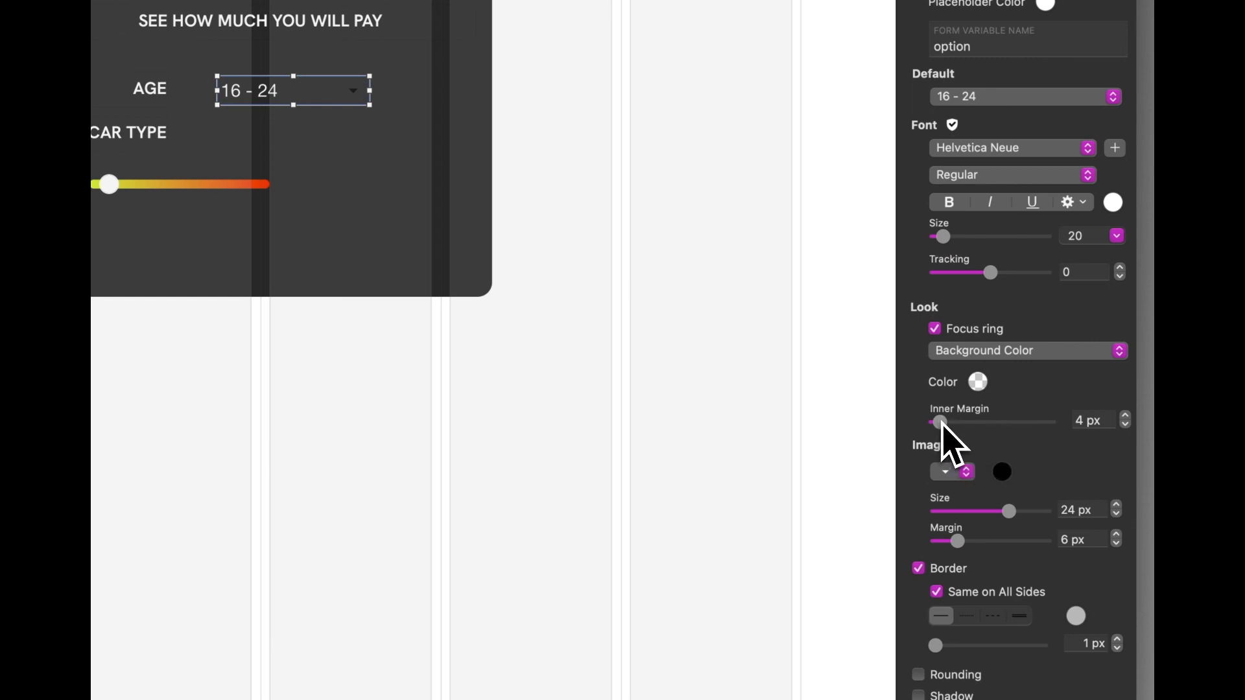
Set the age selection field's inner margin to 10 px and its arrow image color to white.
drag(941, 423, 947, 422)
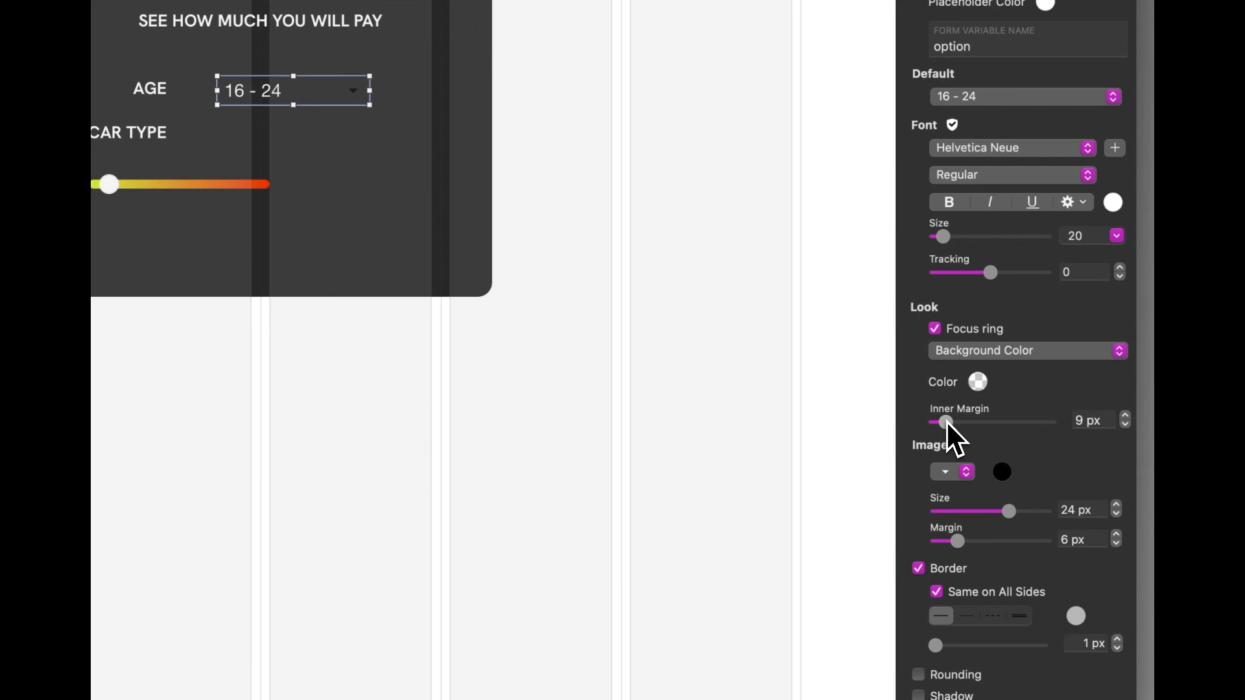
drag(947, 420, 948, 422)
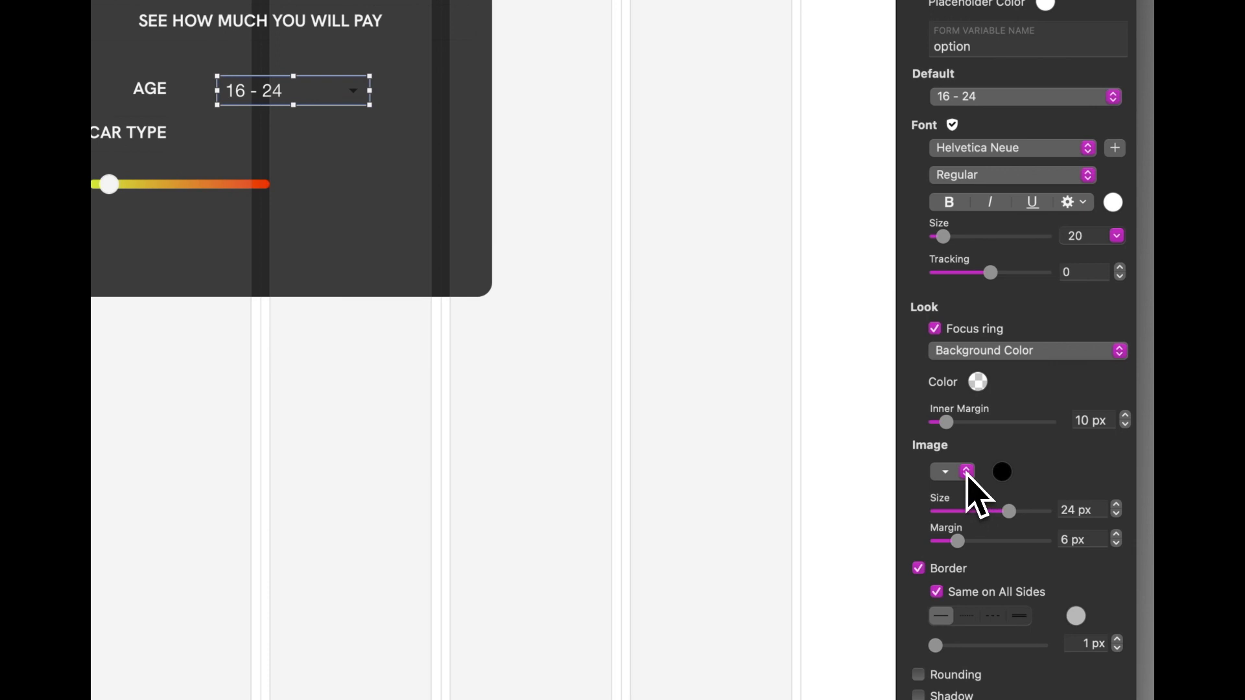
click(1002, 472)
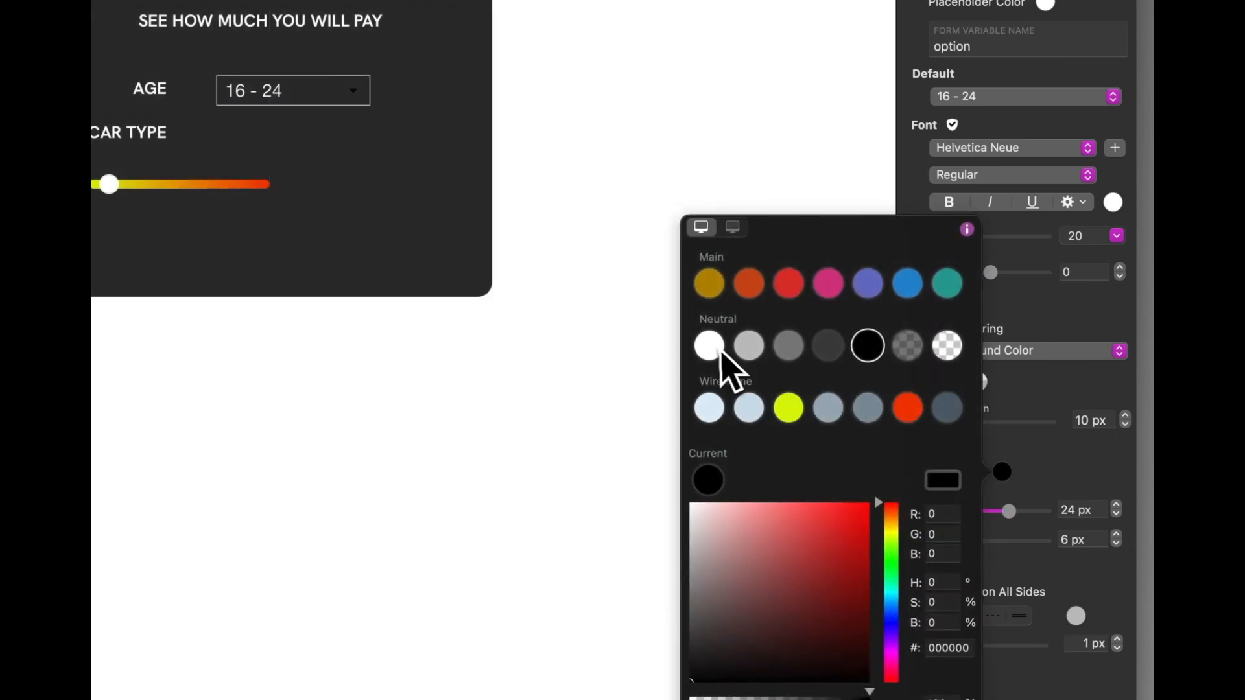
click(710, 347)
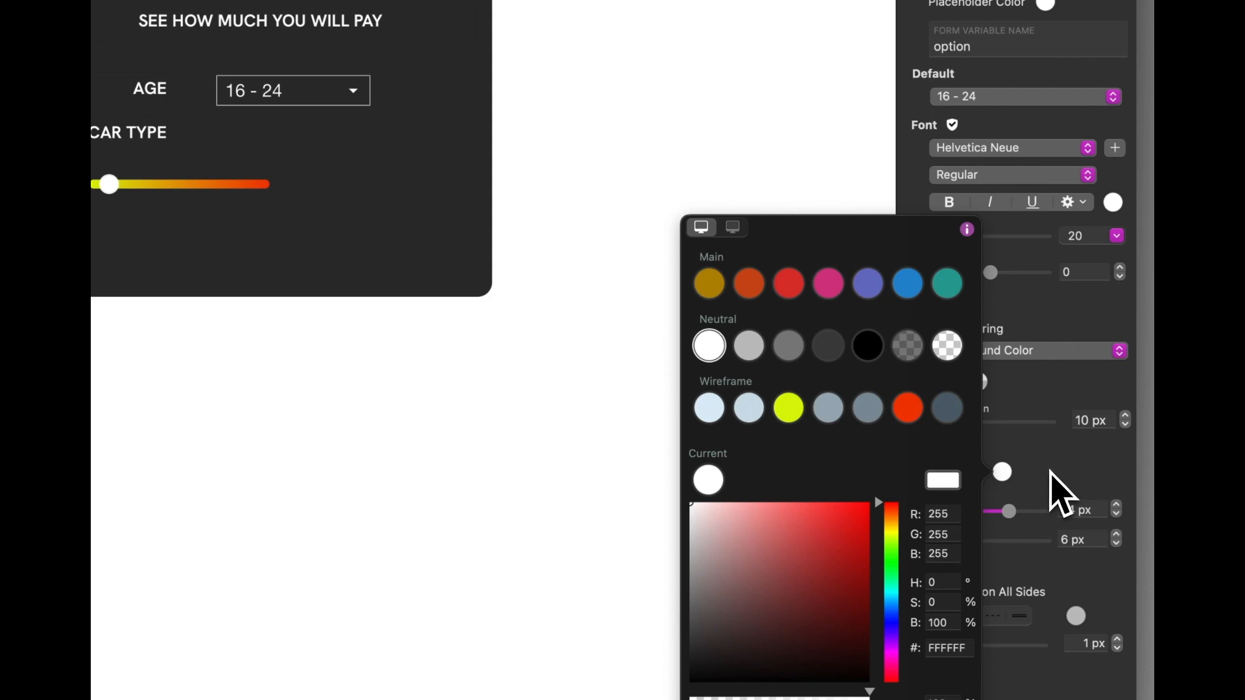
click(1061, 496)
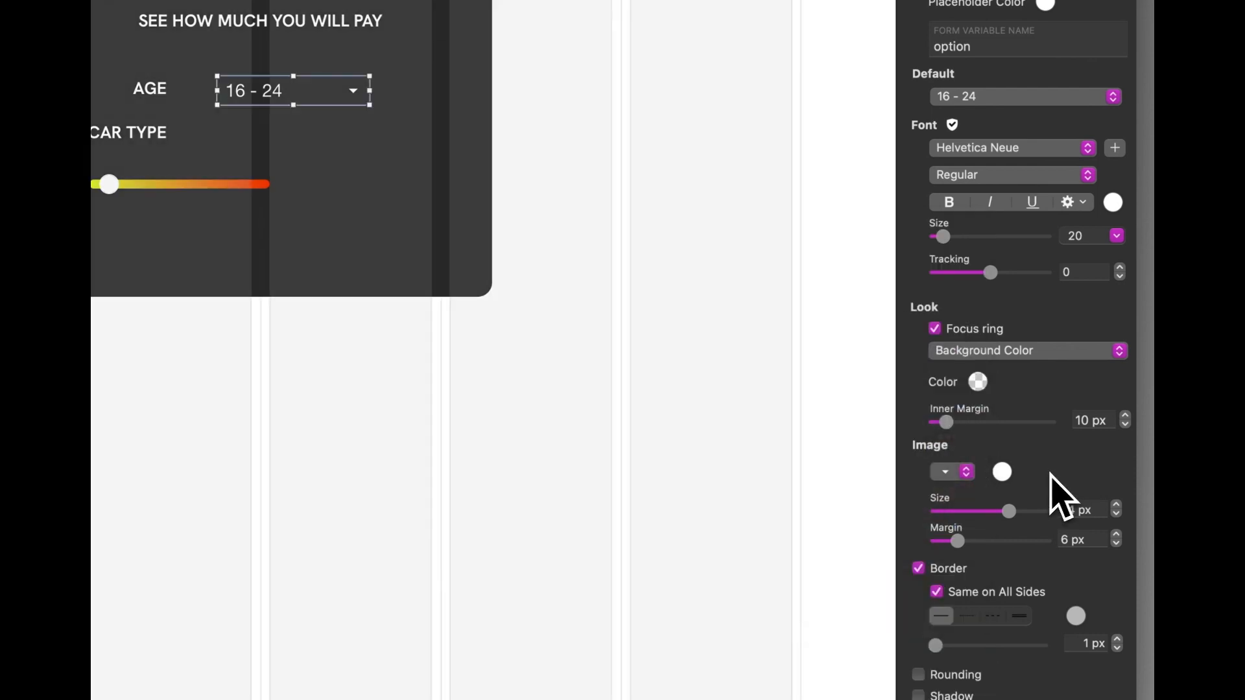
Try the alternative arrow images on the age selection field and go back to the plain triangle.
click(965, 471)
click(955, 507)
click(956, 471)
click(952, 474)
click(951, 505)
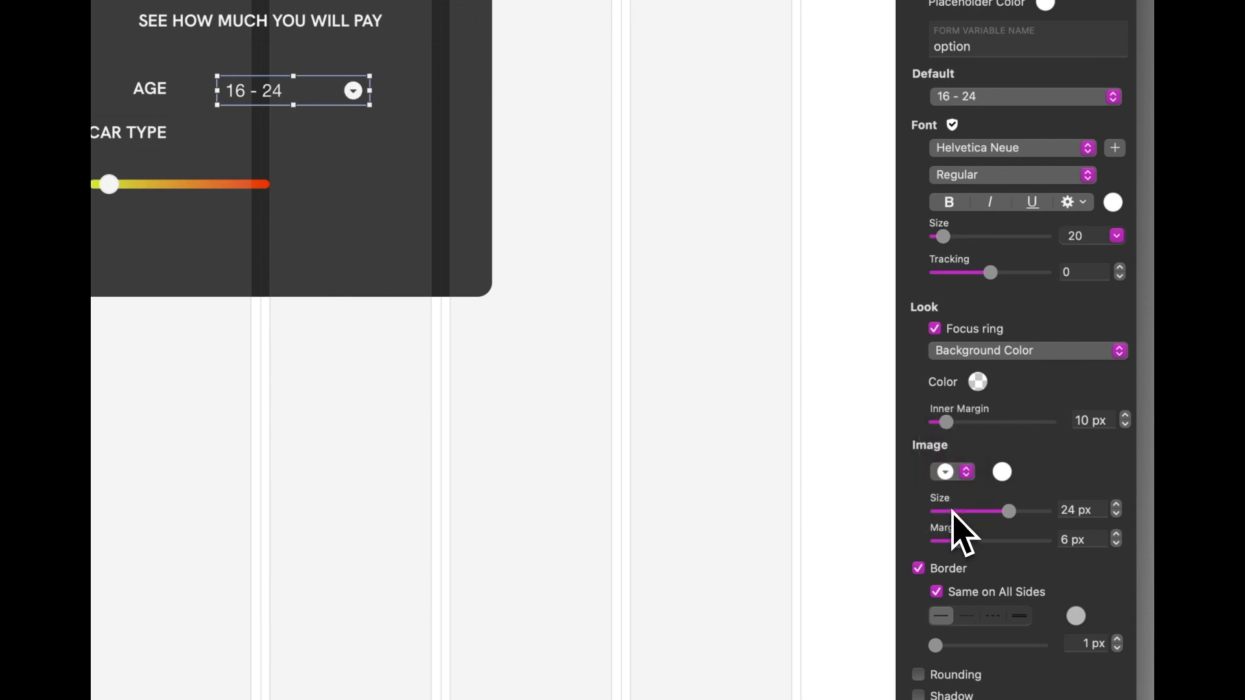
click(948, 471)
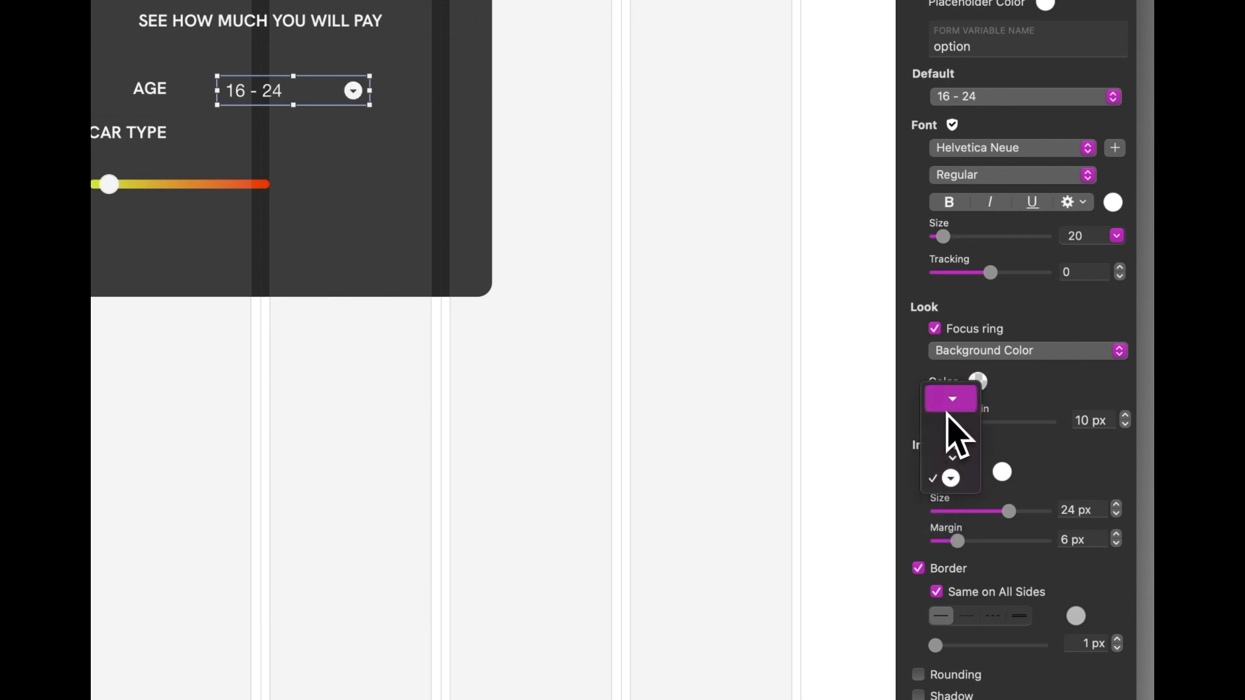
click(951, 409)
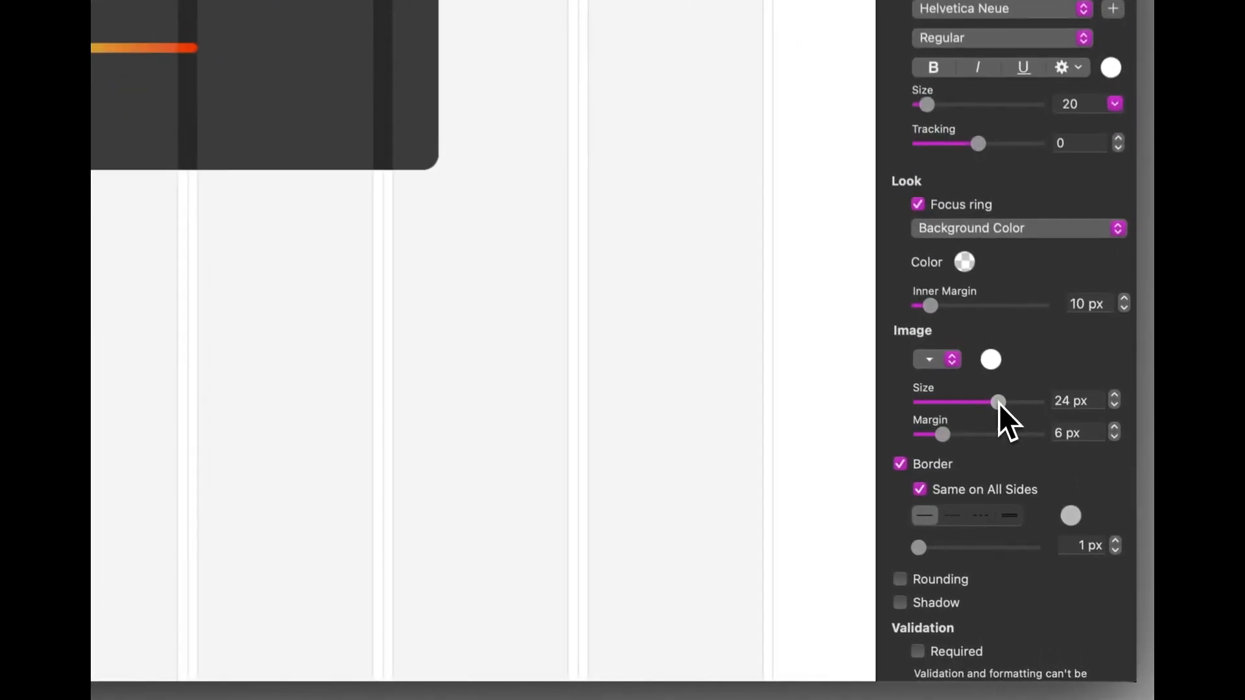
Set the age selection field's arrow image size to 32 px and its border color to white.
drag(1066, 539, 1070, 538)
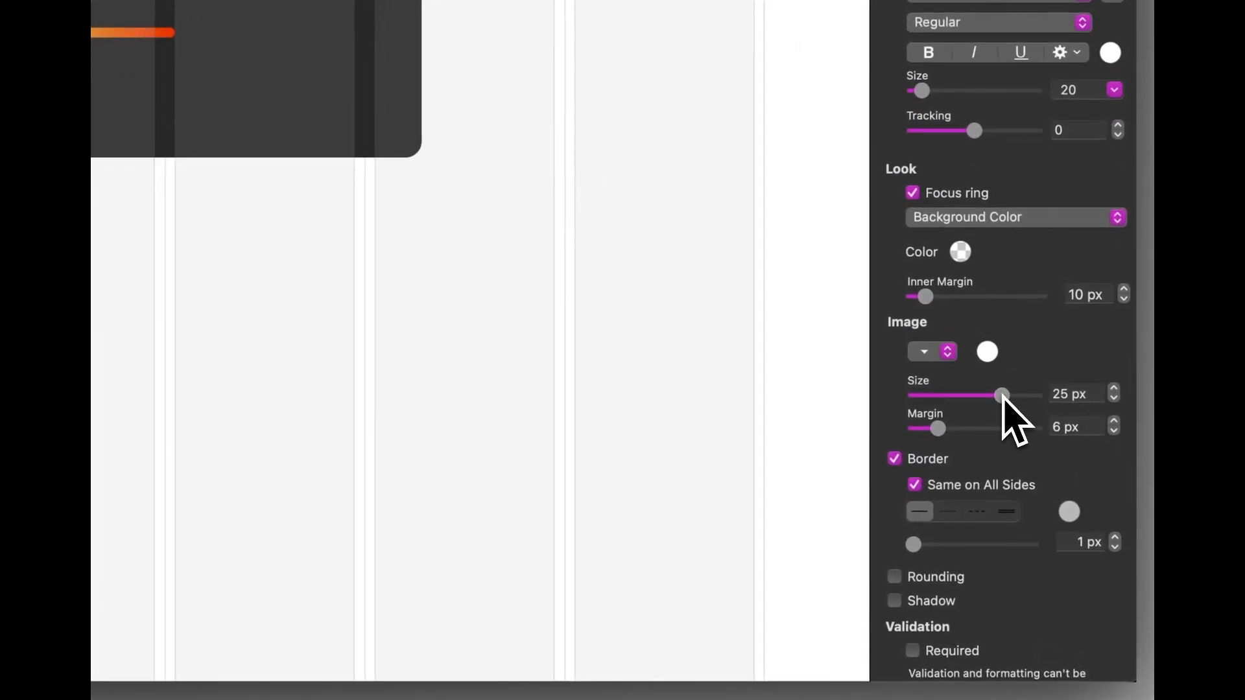
mouse_move(943, 433)
mouse_down()
mouse_move(921, 433)
mouse_move(940, 433)
mouse_up()
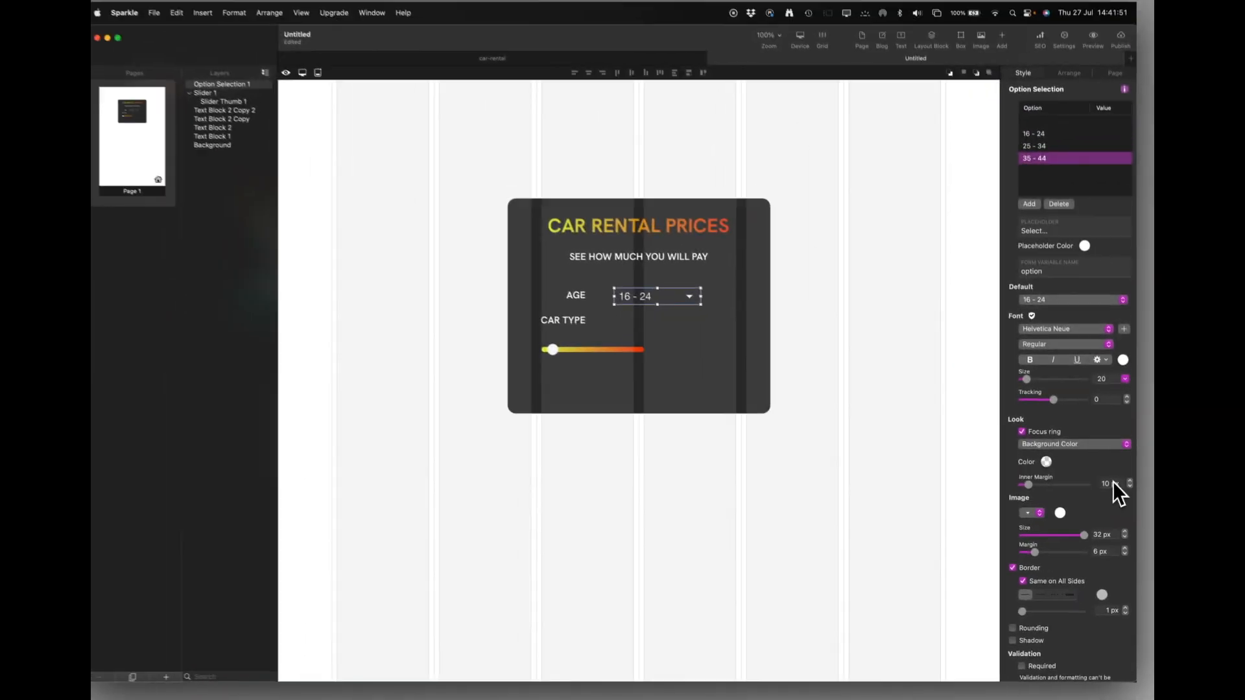
scroll(1064, 577, down, 2)
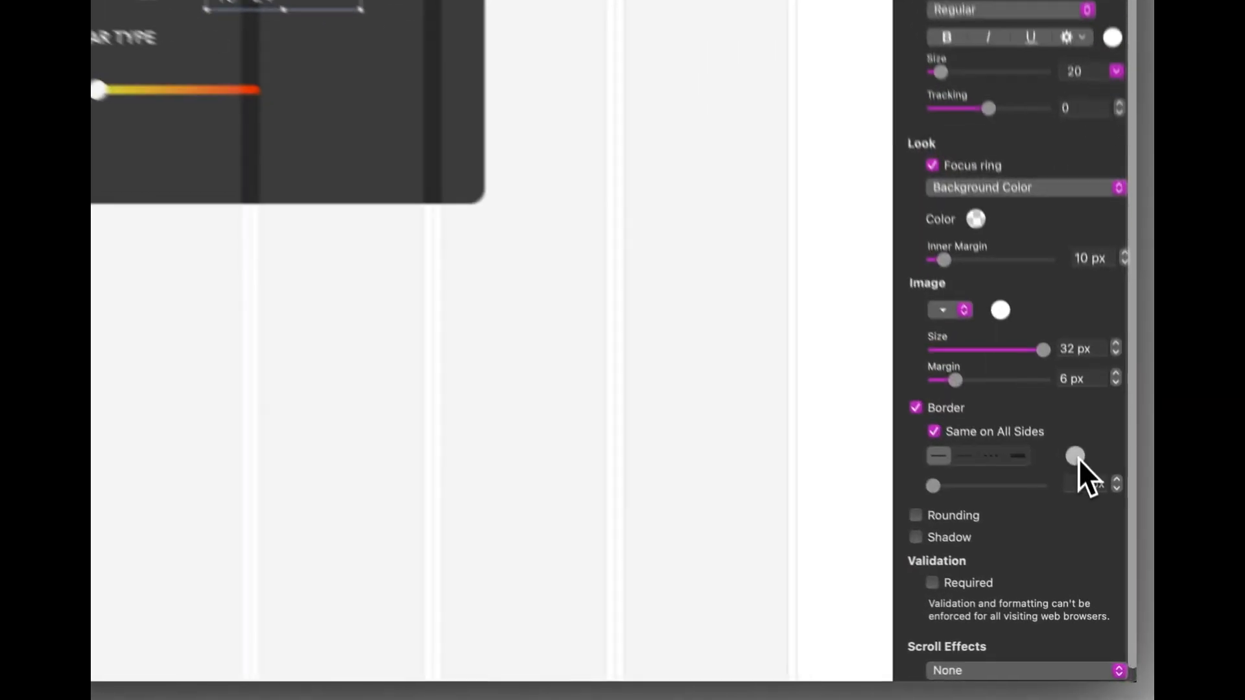
click(1076, 457)
click(745, 247)
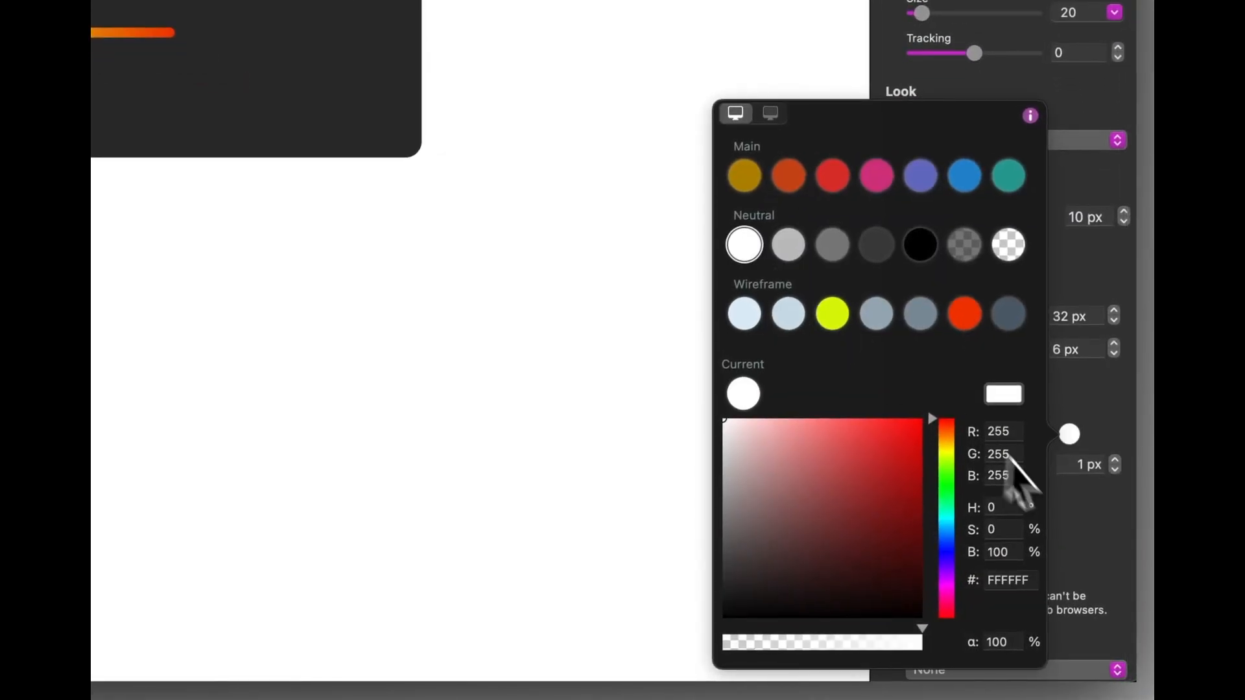
click(1093, 550)
Enable corner rounding on the age selection field and fine-tune the corner radius.
click(913, 501)
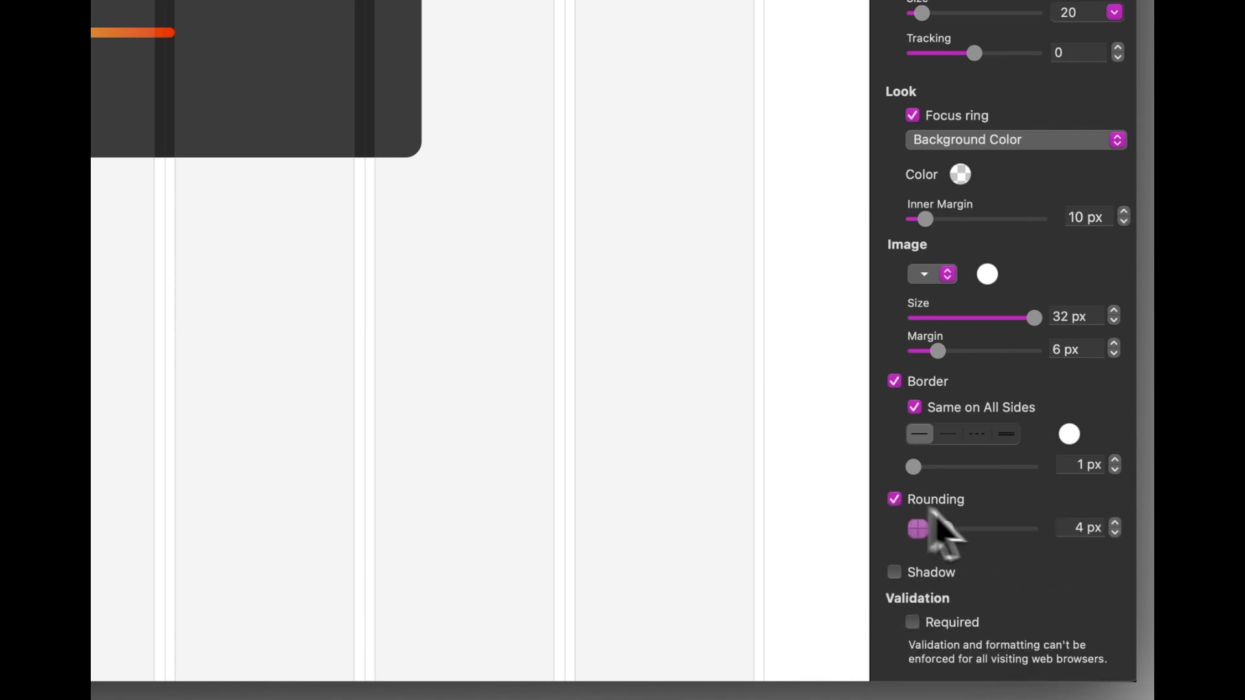
click(1115, 524)
click(1115, 523)
click(1115, 523)
click(1115, 523)
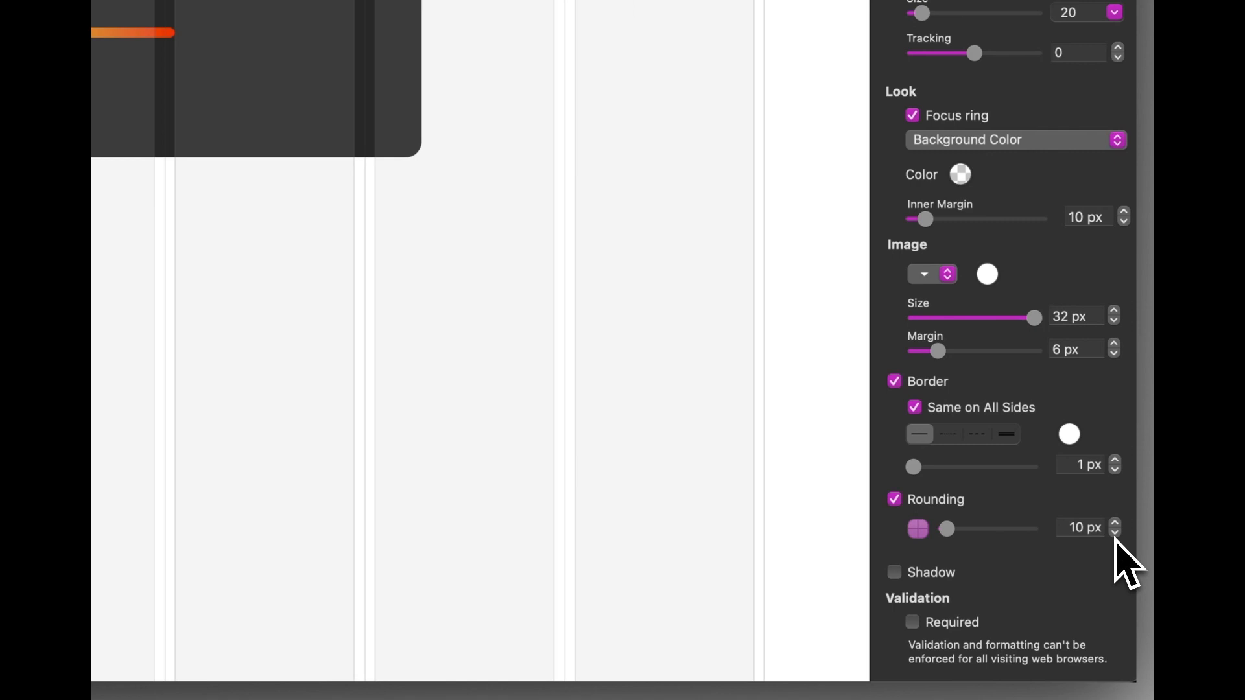
click(1115, 533)
click(1114, 533)
click(1115, 532)
scroll(1018, 550, down, 2)
click(912, 560)
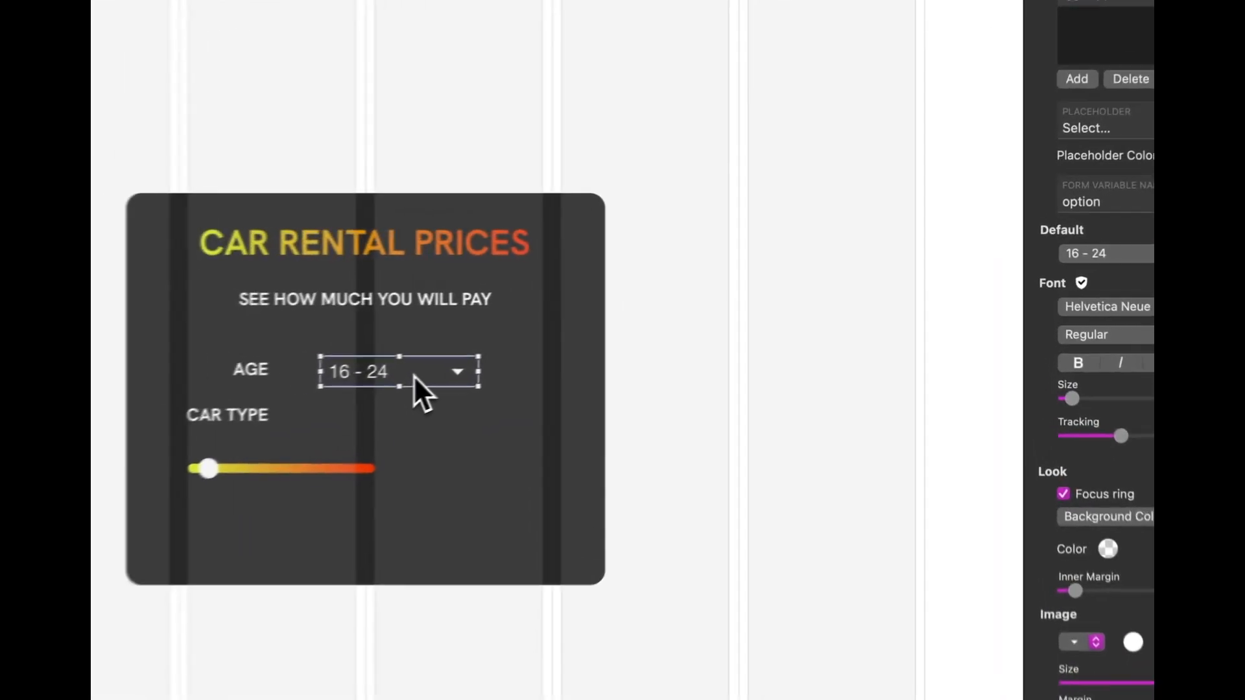
Duplicate the age selection field beside the CAR TYPE label and delete all three age ranges from the copy.
drag(676, 307, 677, 332)
drag(376, 431, 376, 431)
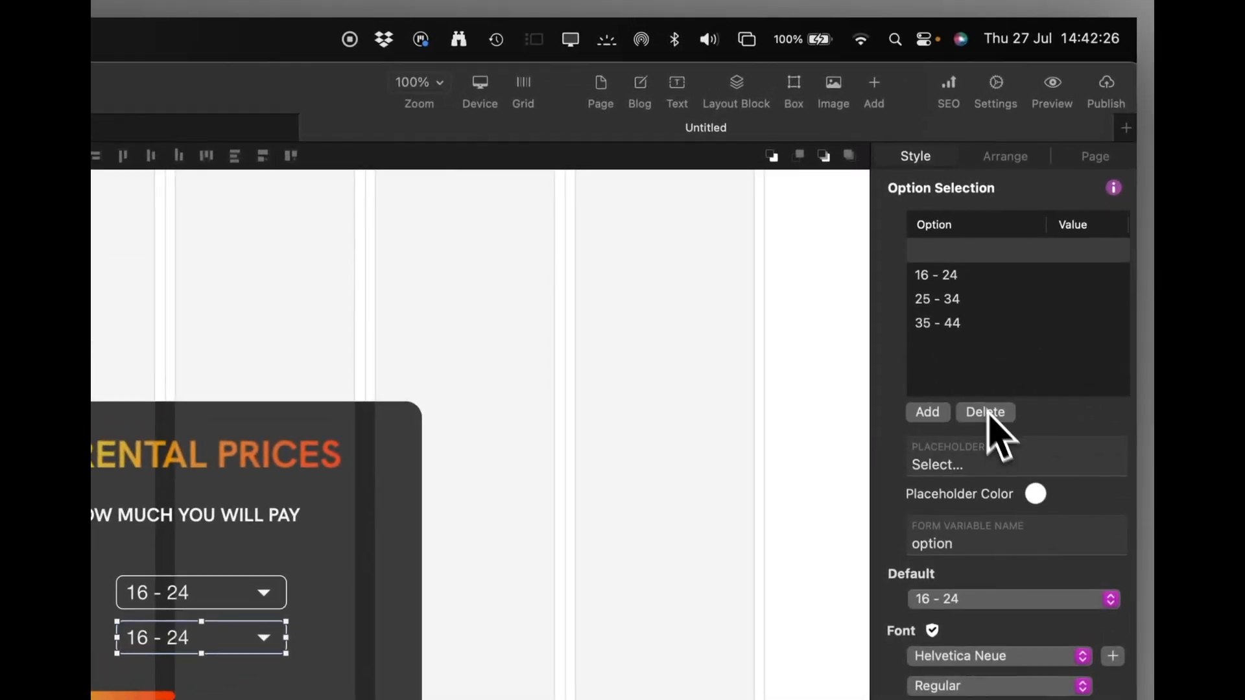
click(944, 276)
click(986, 413)
click(986, 413)
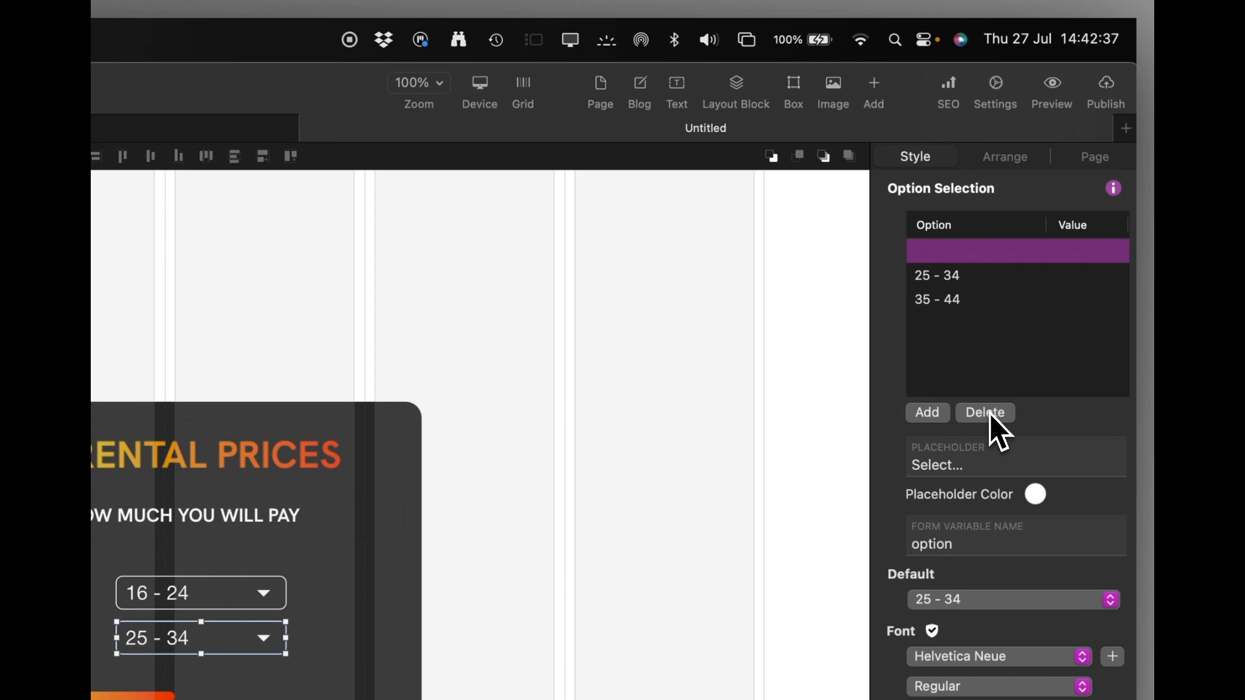
click(986, 413)
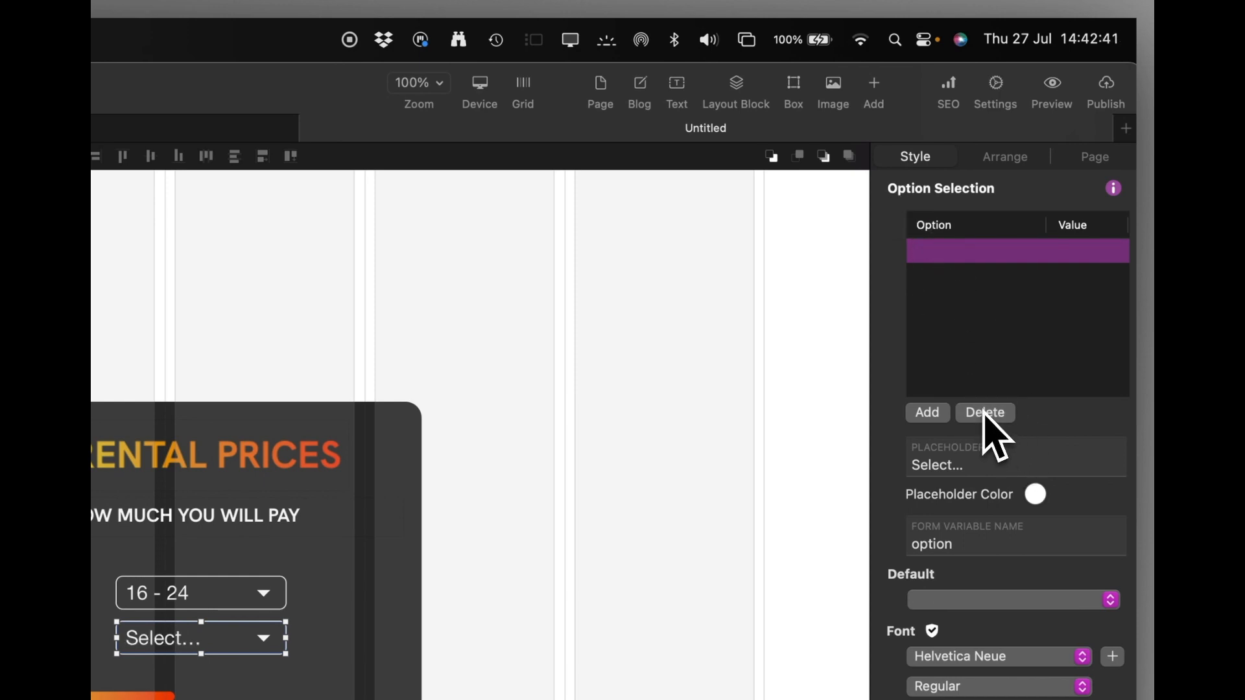
Add the options ECONOMY, SPORTS and LUXURY to the car type selection field.
click(936, 430)
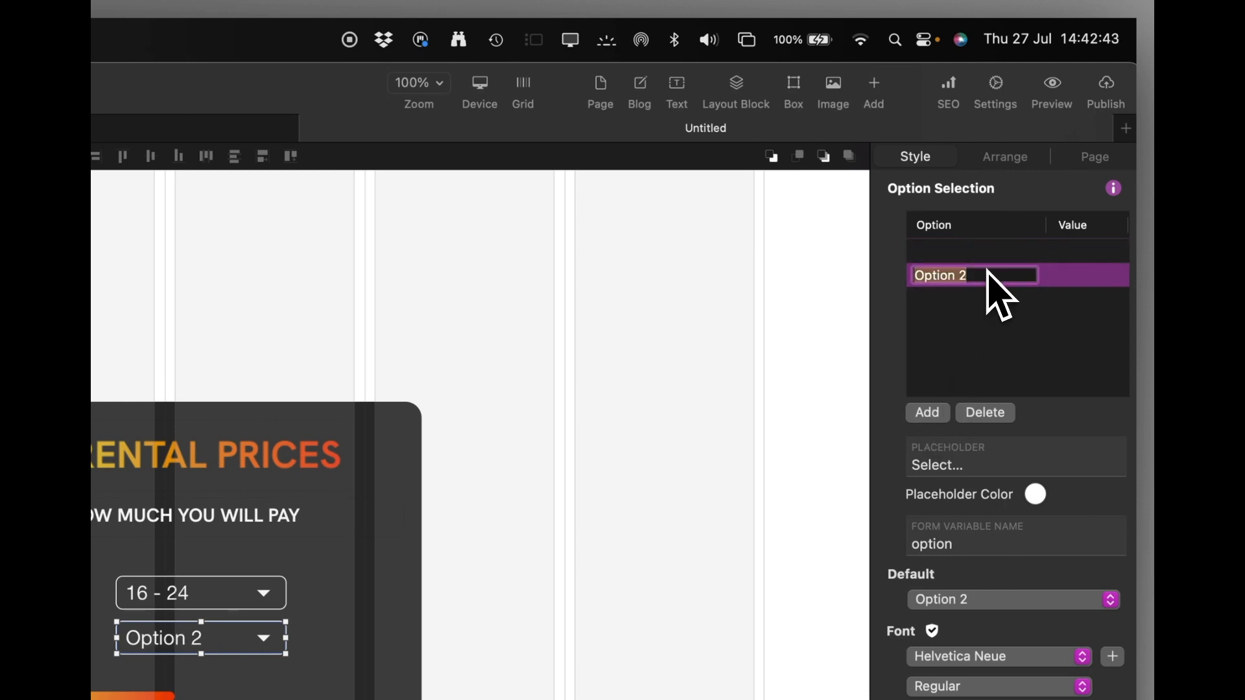
text(ECONOMY)
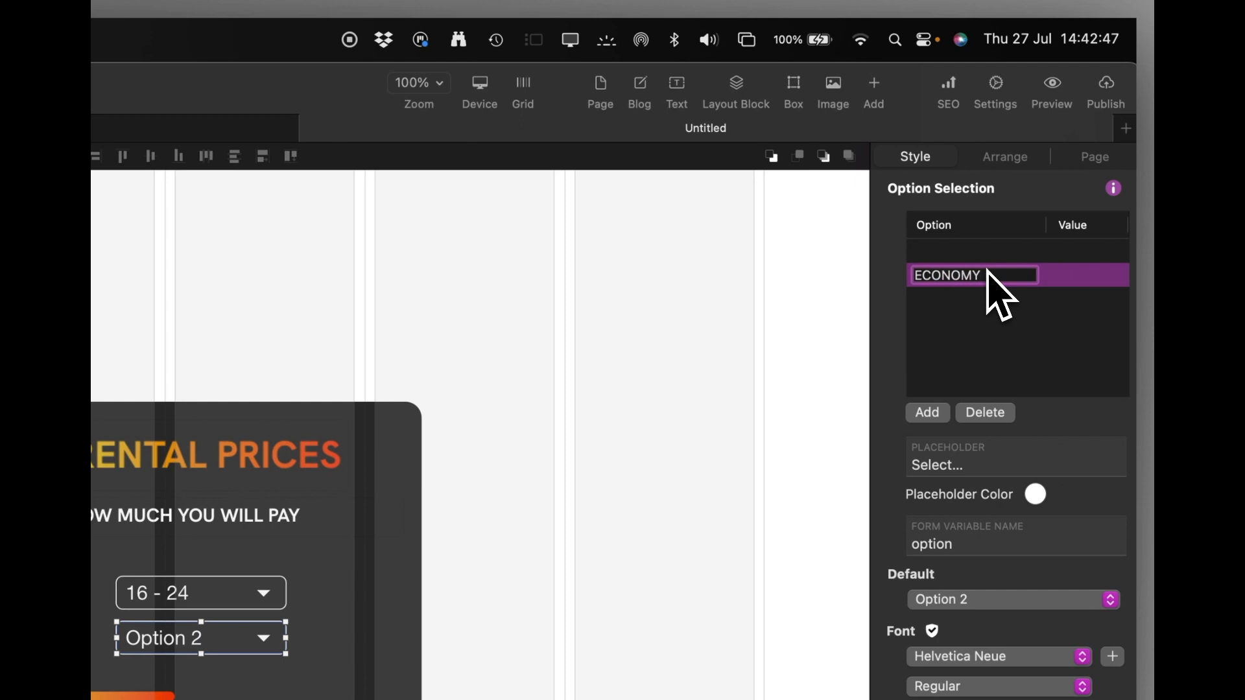
click(927, 415)
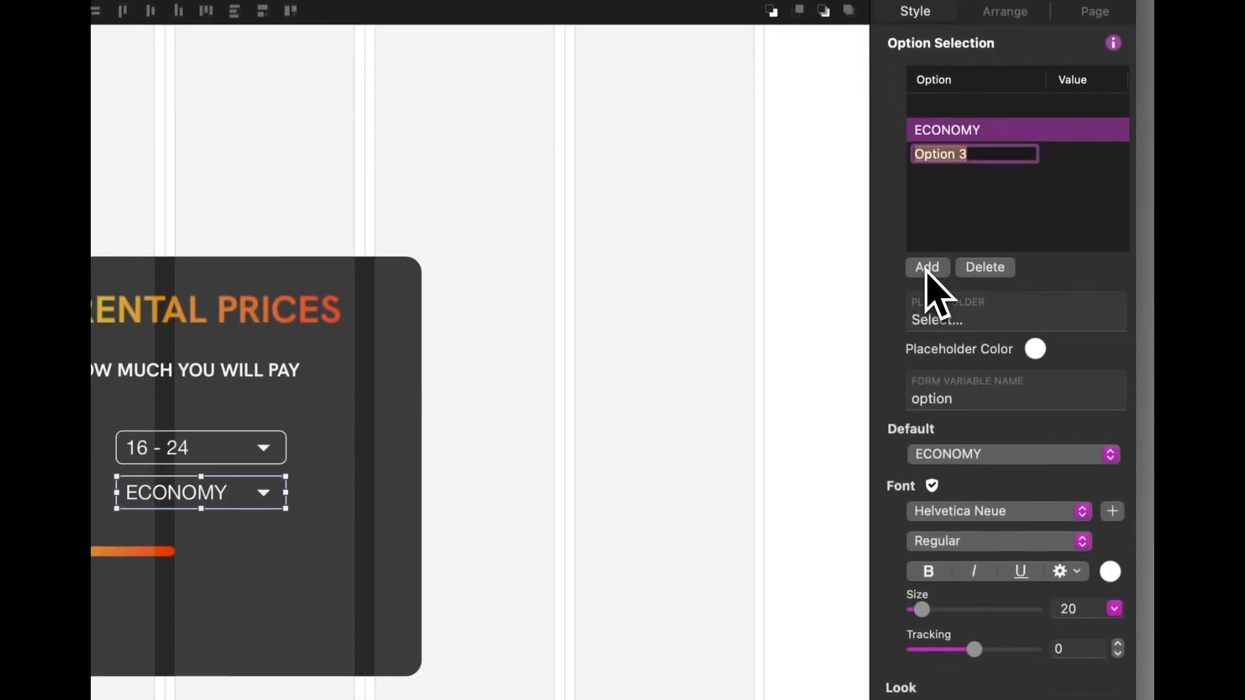
text(SPORTS)
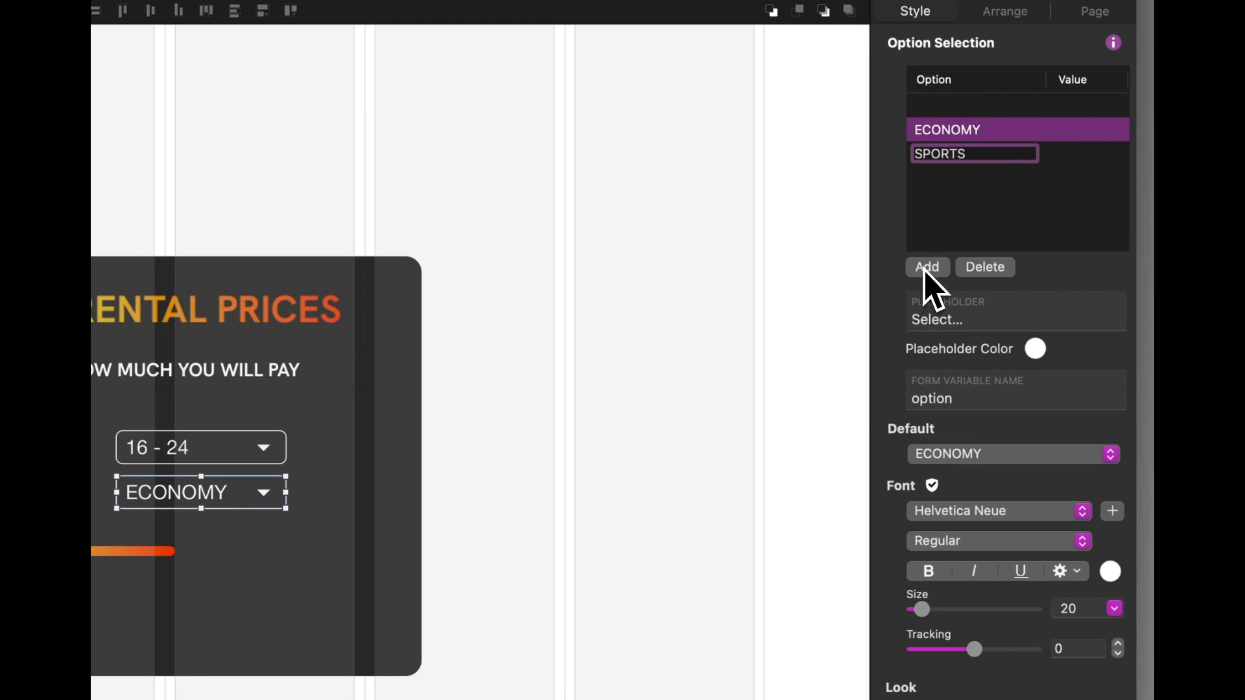
click(927, 267)
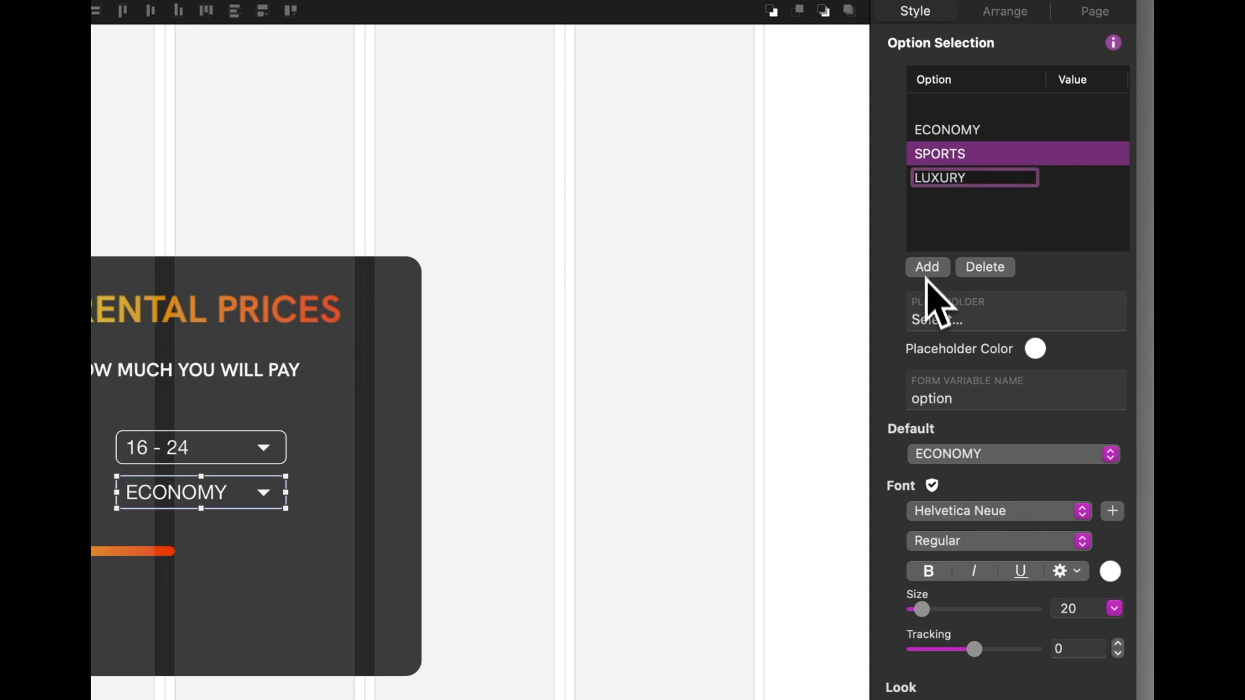
key(Return)
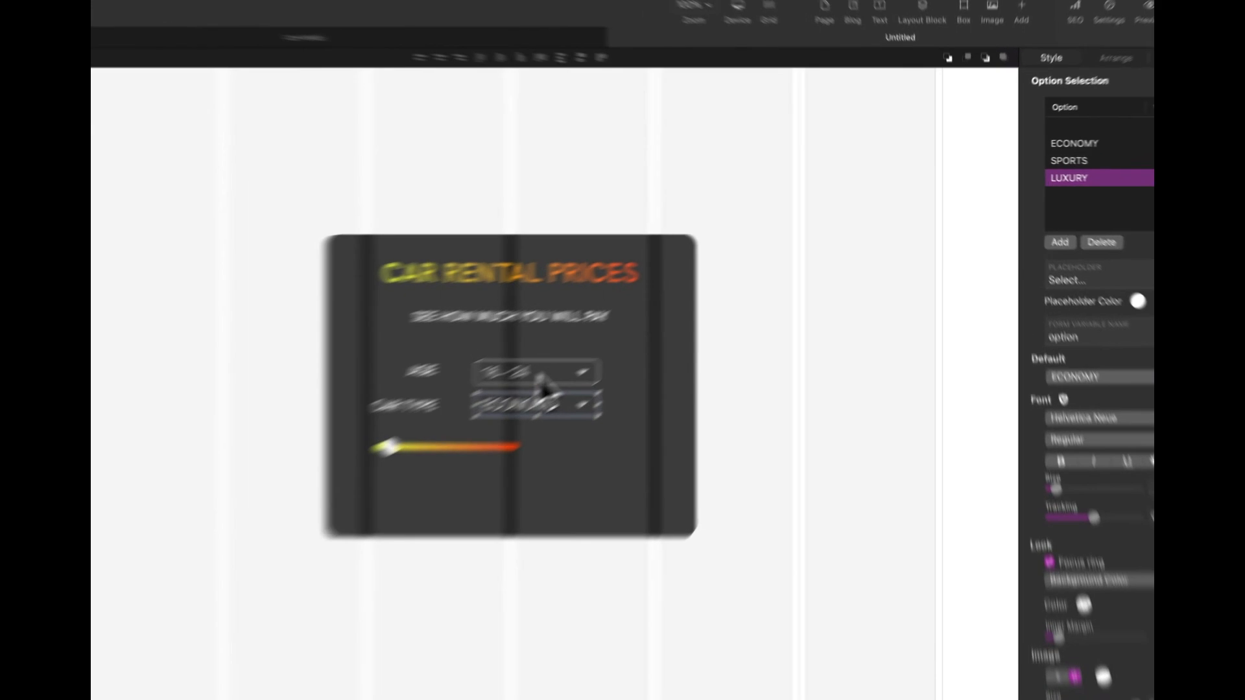
click(670, 306)
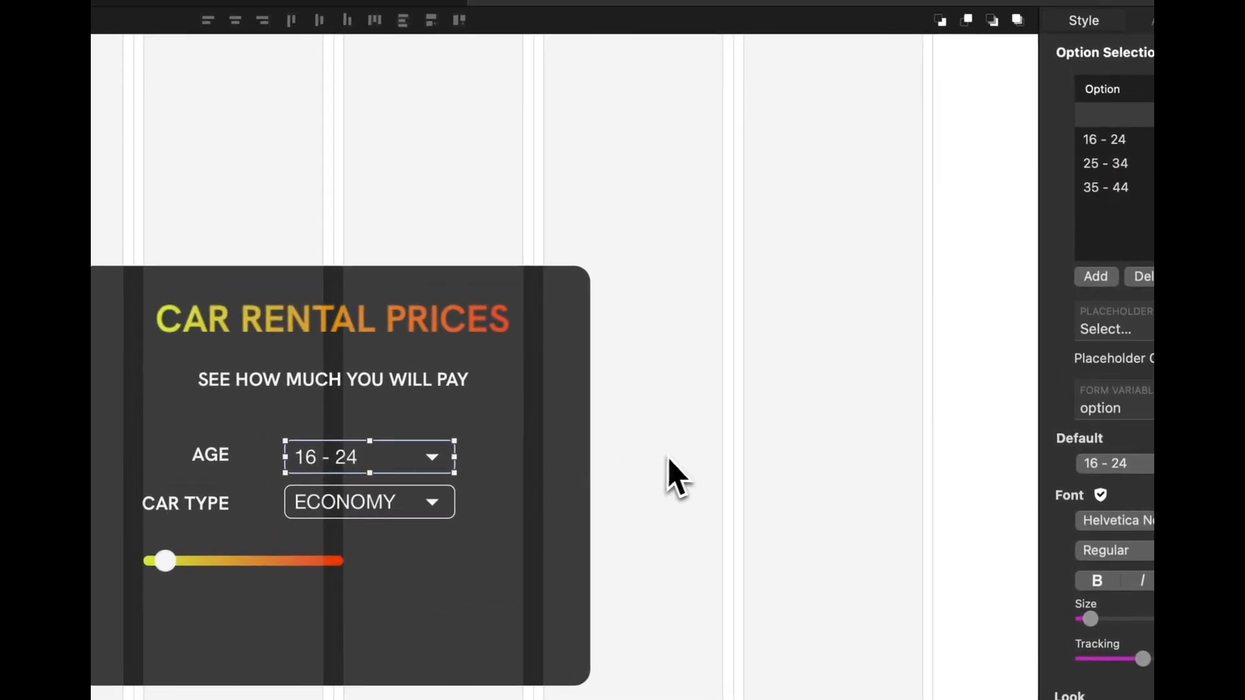
click(674, 478)
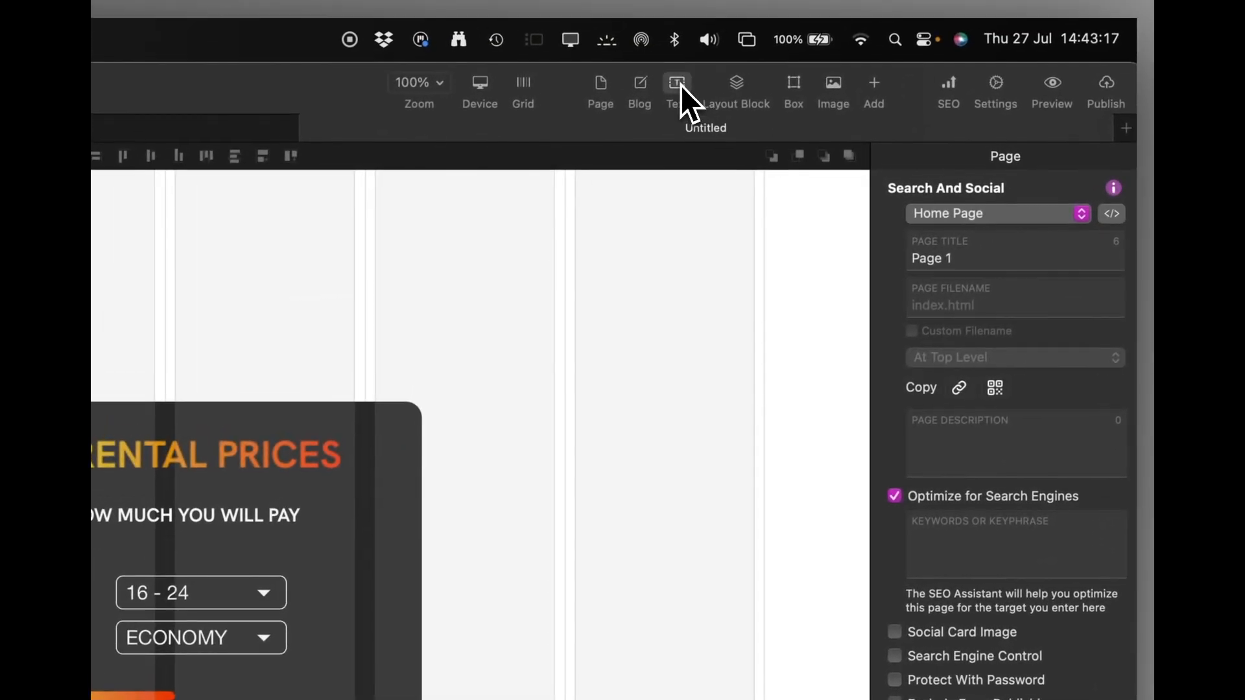
Add a text block above the car rental card reading "DAILY RATE FOR CAR HIRE TO BE $50".
click(677, 83)
drag(531, 513, 688, 309)
double_click(432, 265)
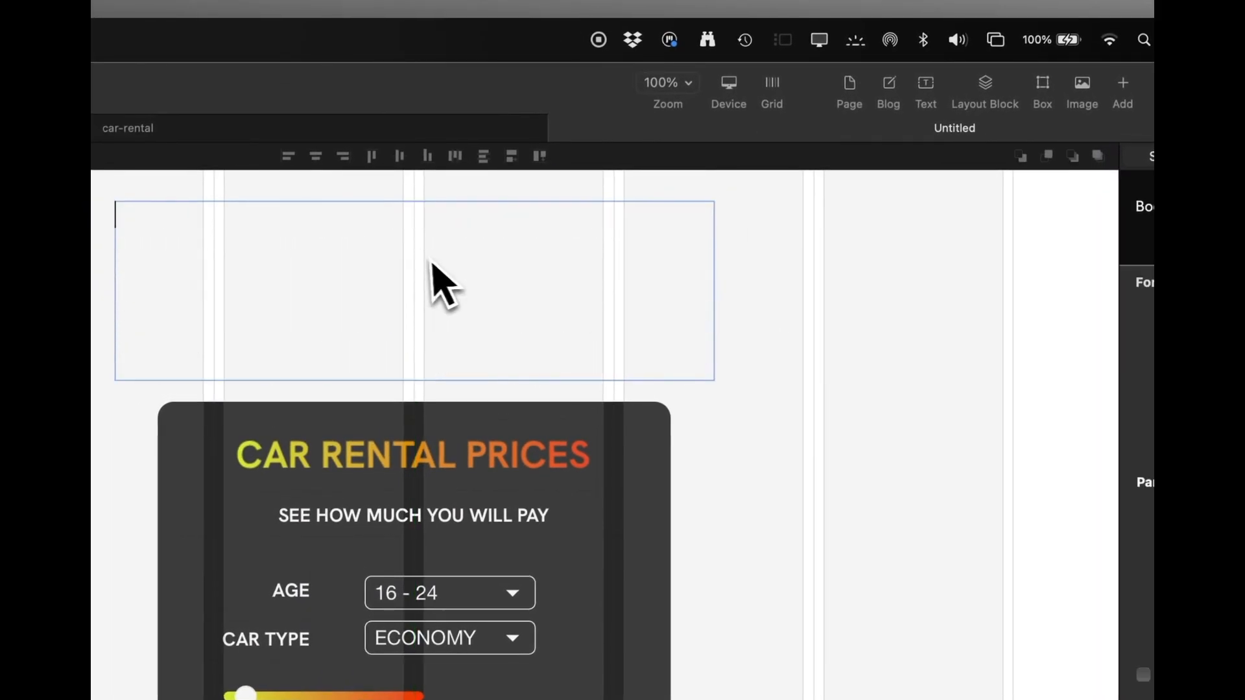
text(DAILY)
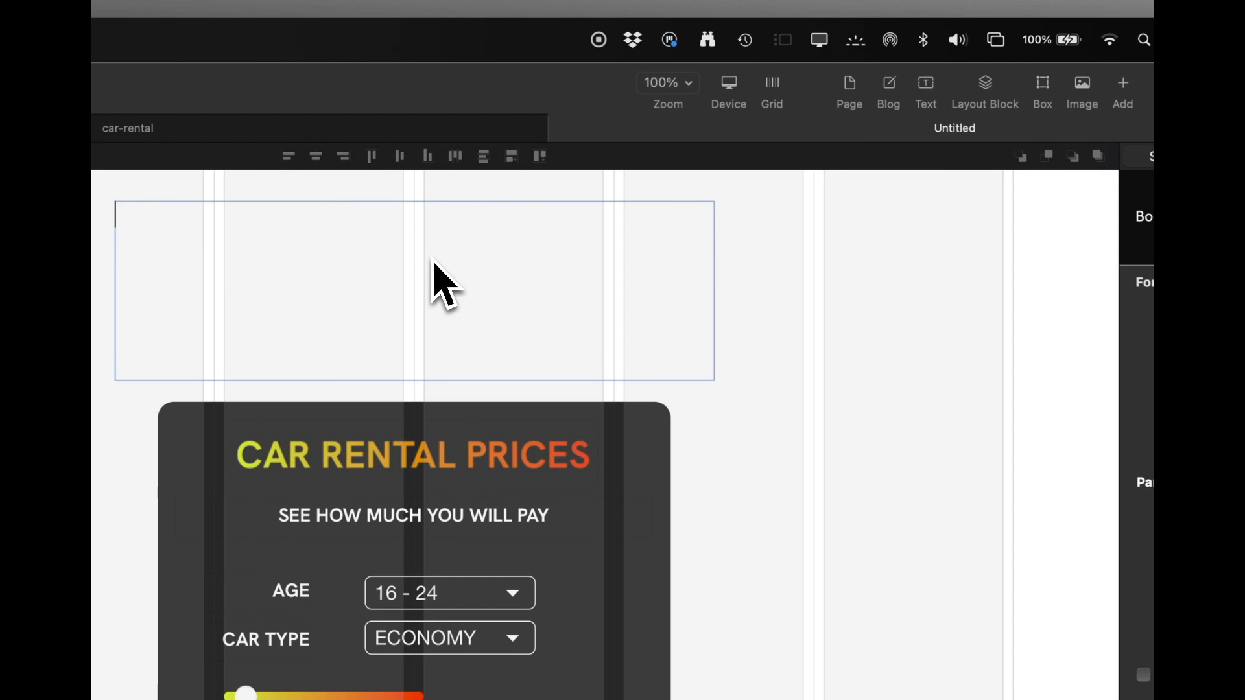
text( RATE FO)
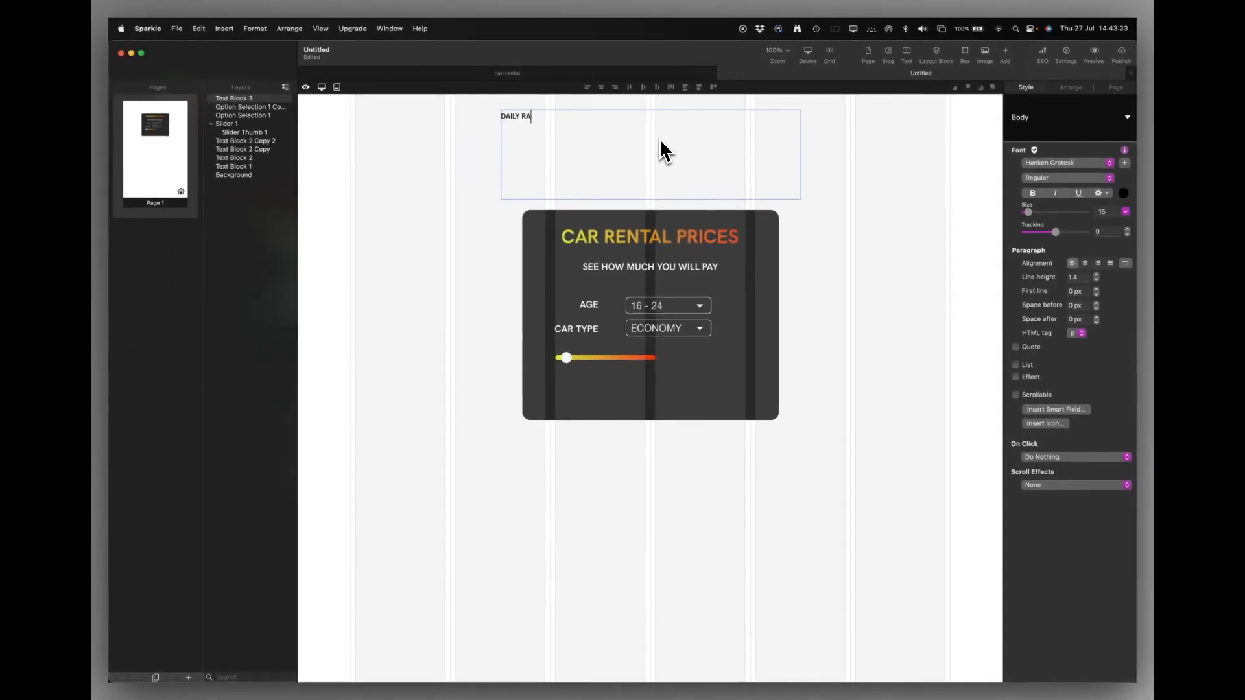
text(R )
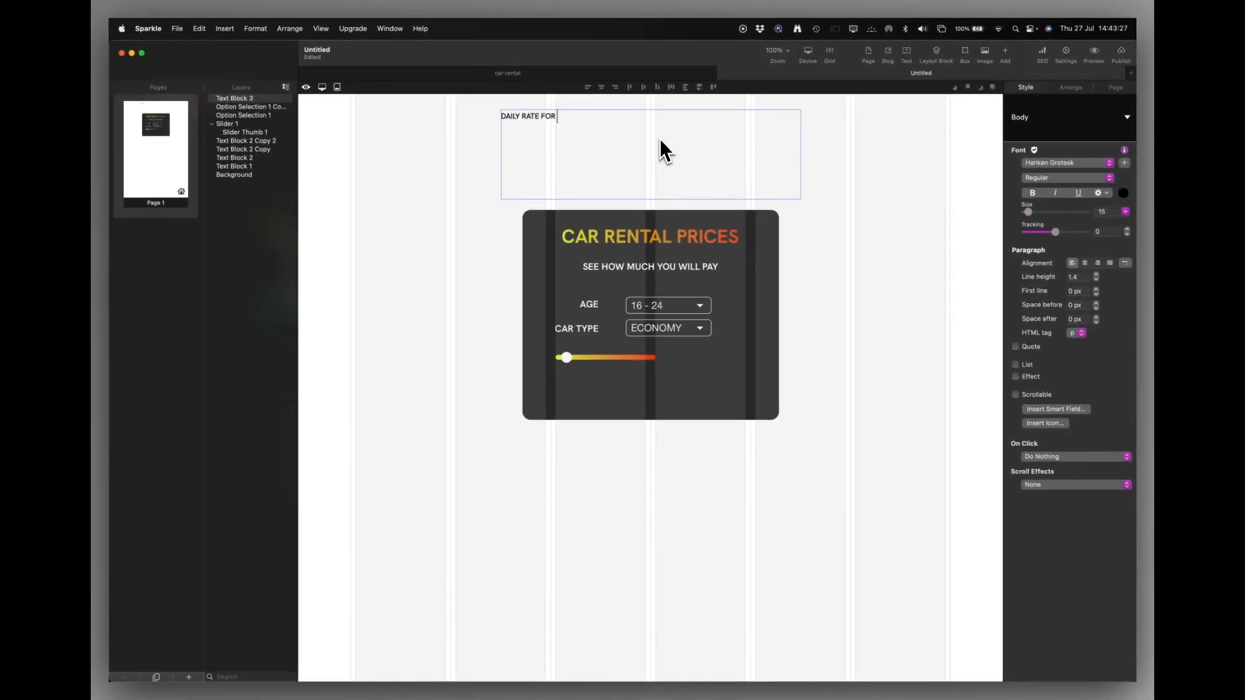
text(CAR HIRE TO BE $50)
Add the note lines "16-24 GROUP TO BE VALUE 1", "25-34 GROUP TO BE 1.5" and "35-44 GROUP TO BE 2" below the daily rate.
key(Return)
text(16-24 GROUP TO BE VALUE 1)
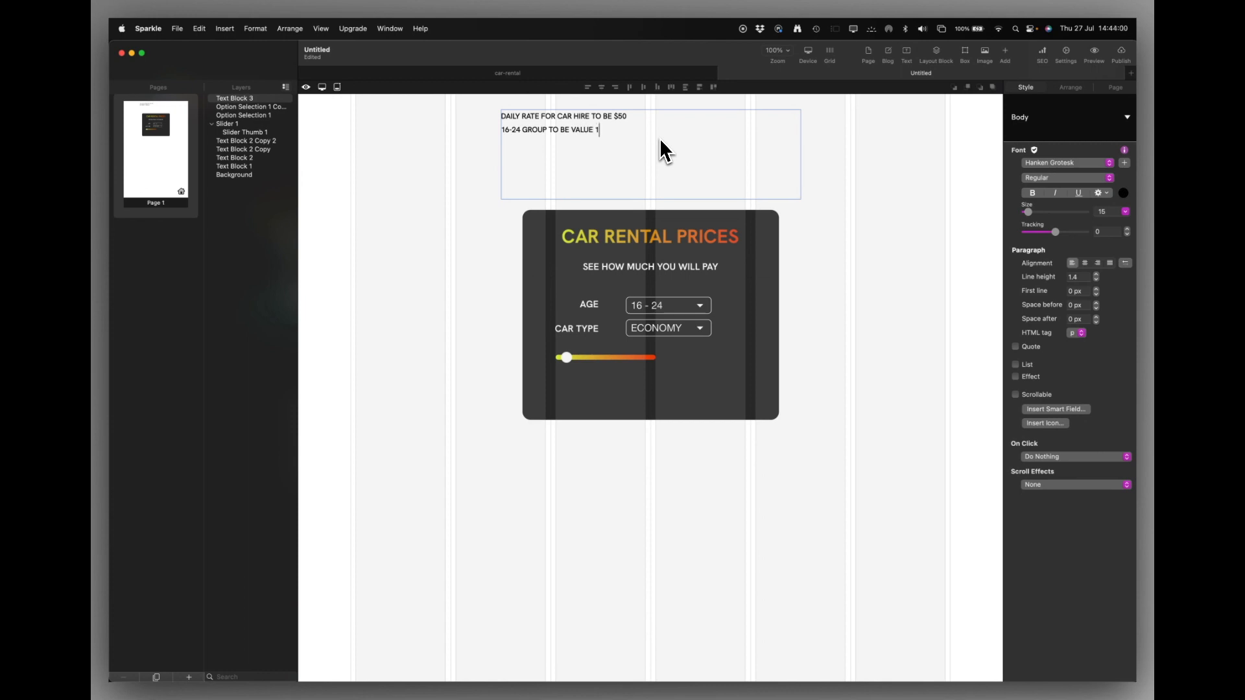
key(Return)
text(25 -)
key(BackSpace)
key(BackSpace)
text(-34)
text( GROUP)
text( TO BE )
text(1.5)
text(35-44)
text( GROUP)
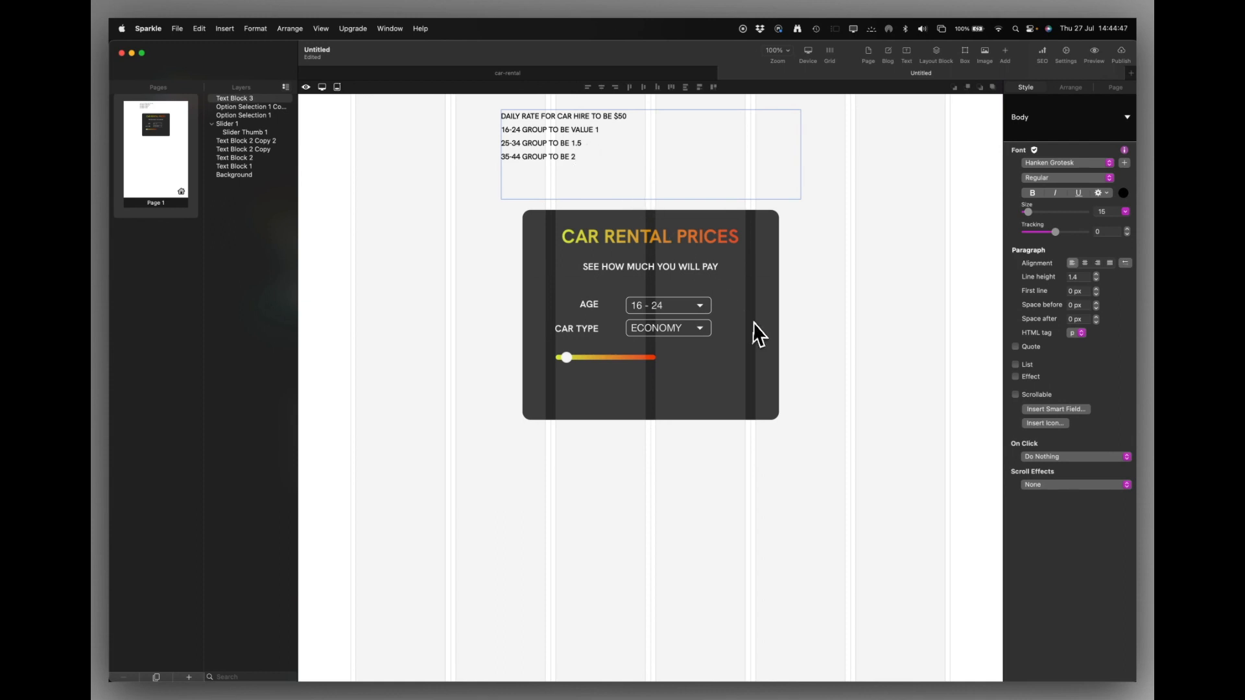
Set the ECONOMY option's value to 1 in the car type selection field.
click(666, 333)
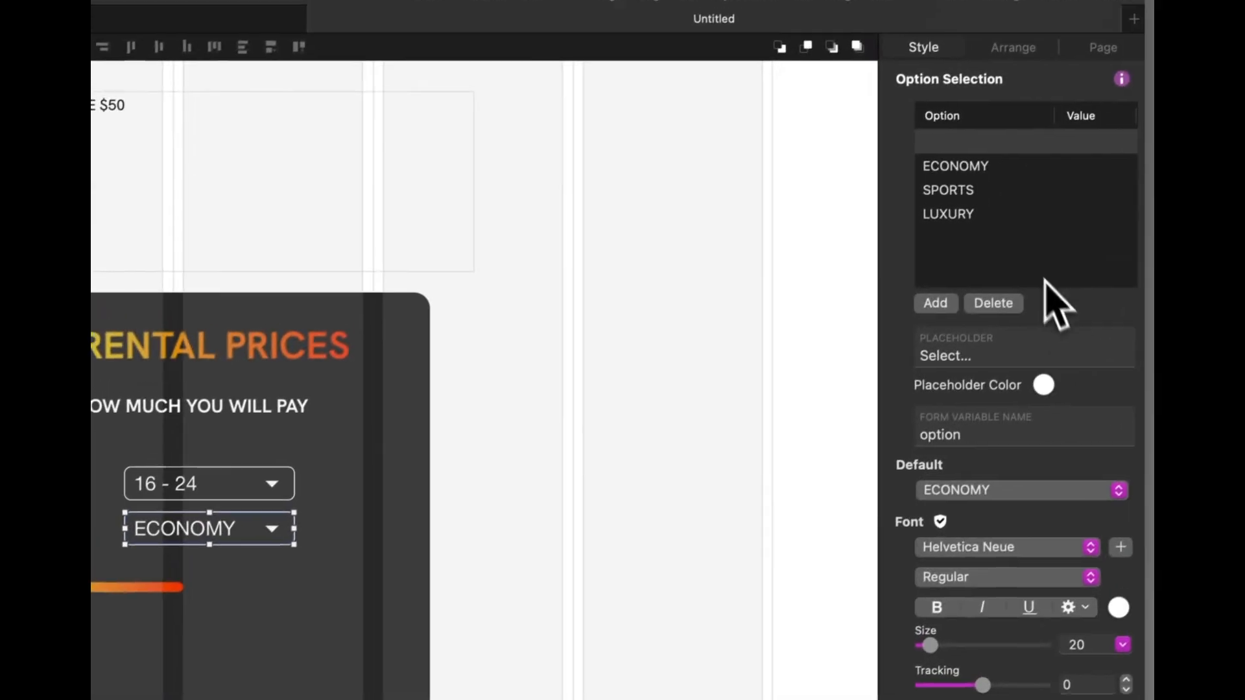
click(1138, 109)
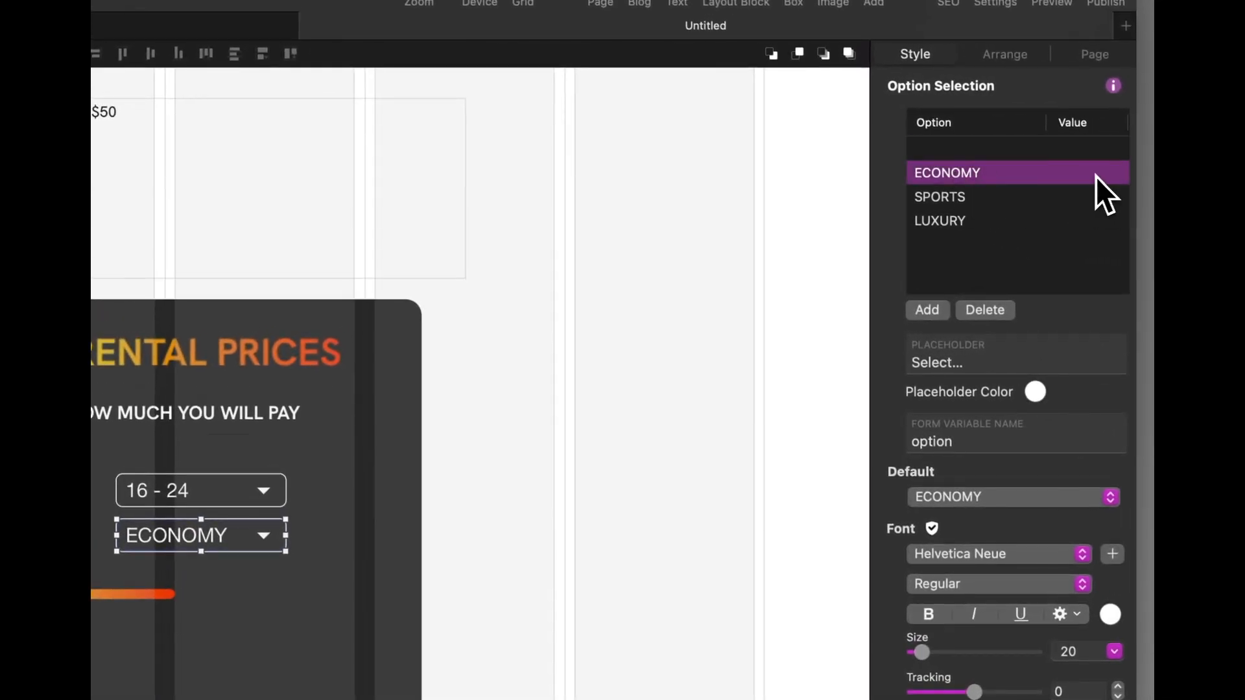
click(1084, 172)
text(1)
key(Return)
Set the SPORTS option's value to 1.5 in the car type selection field.
click(1086, 199)
click(1087, 200)
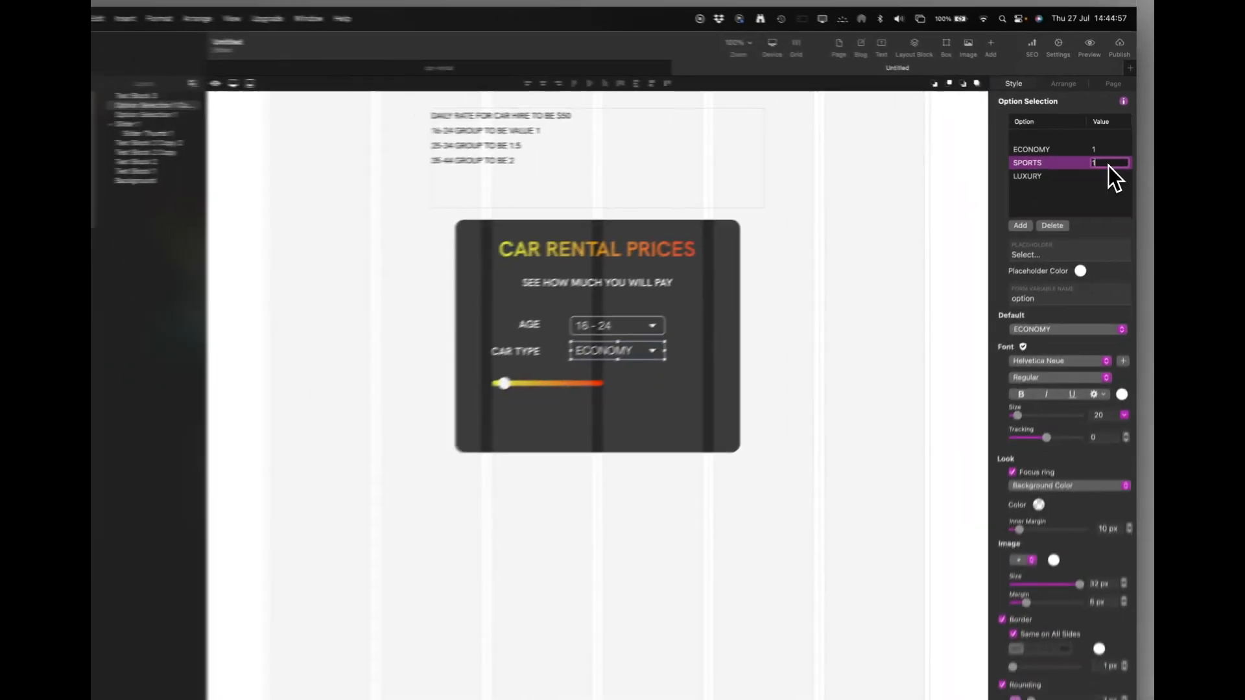
text(1.5)
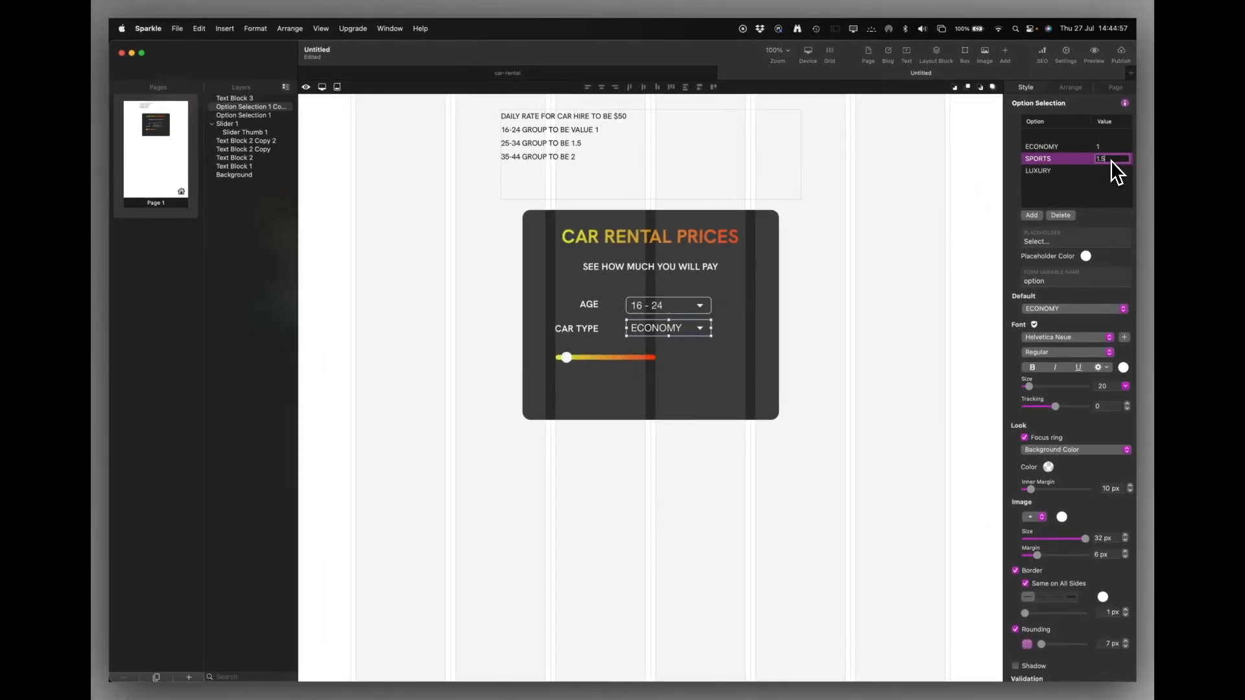
key(Return)
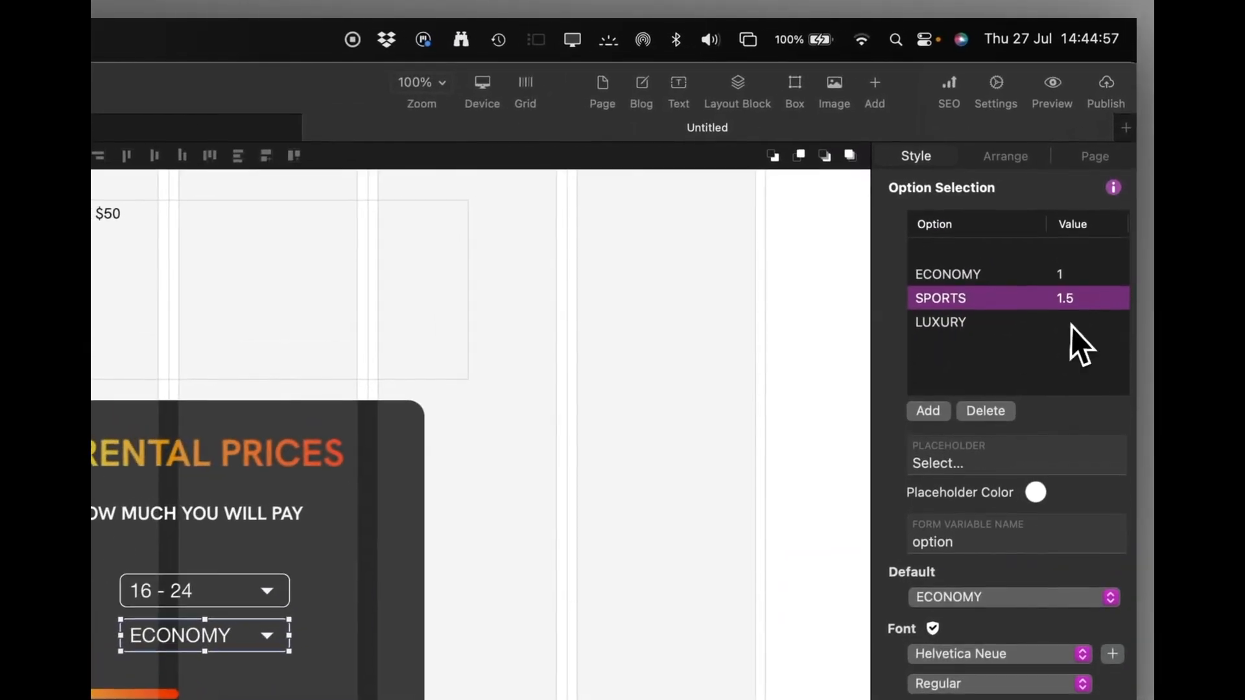
Change the SPORTS option's value to 2 and set the LUXURY option's value to 3.
click(1104, 171)
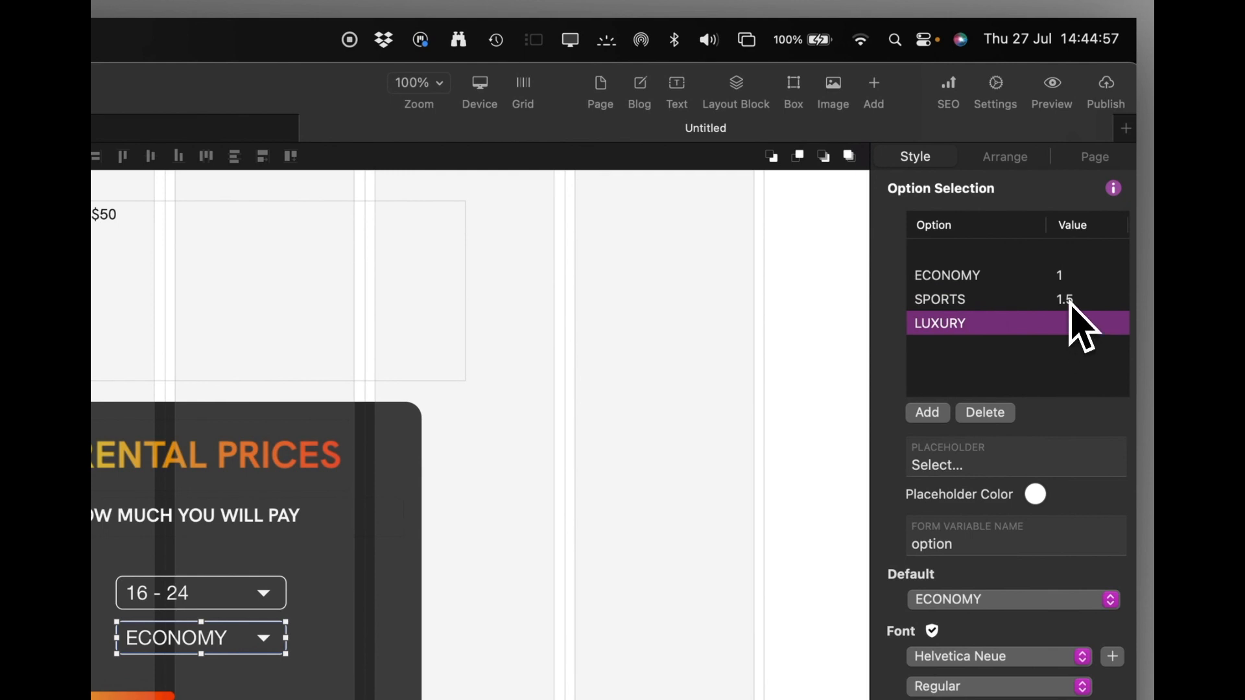
click(1069, 303)
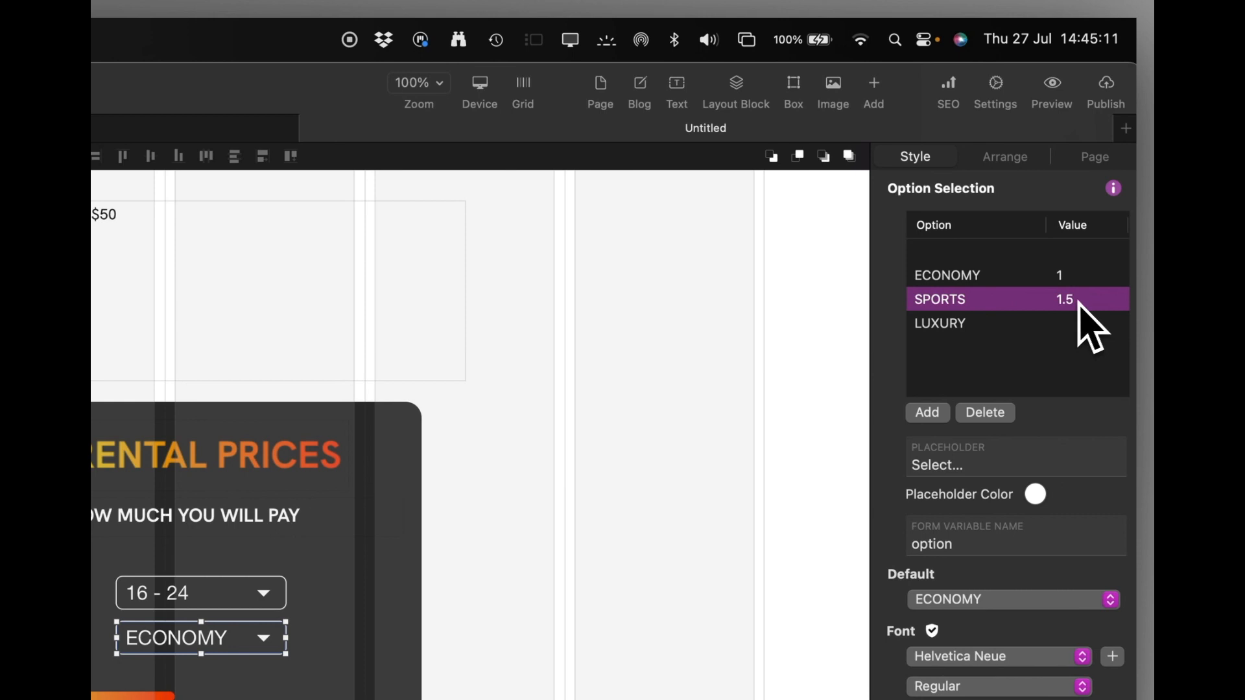
double_click(1067, 302)
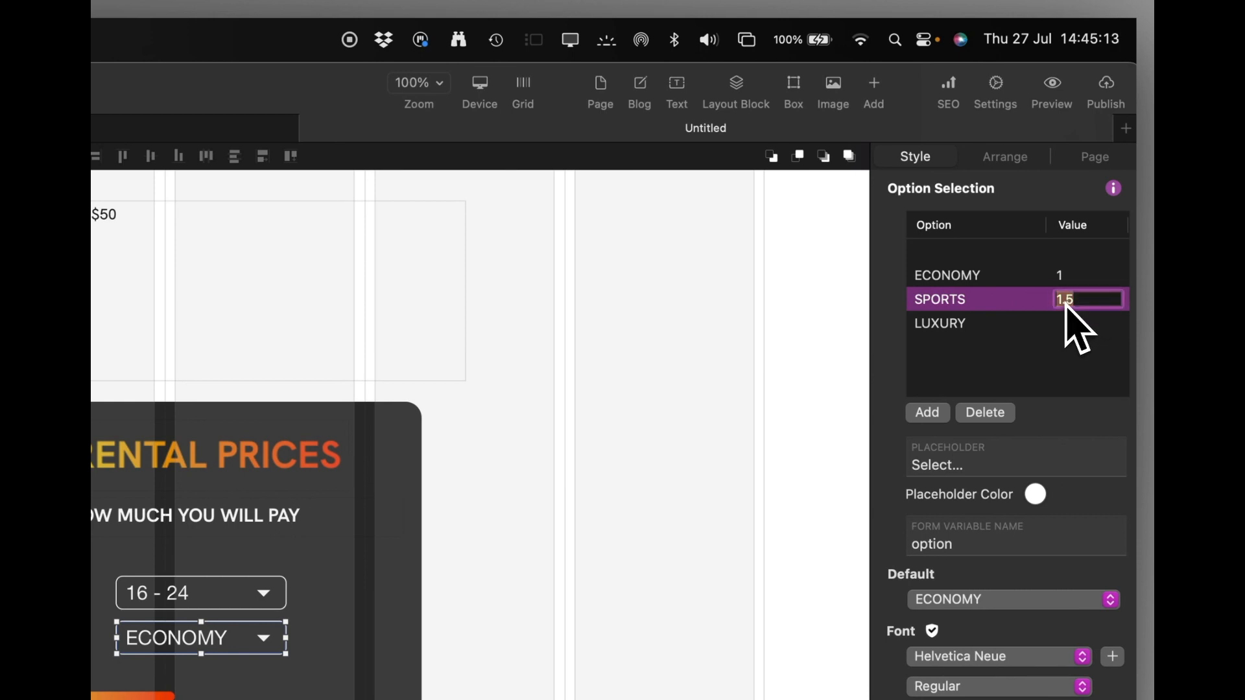
text(2)
key(Return)
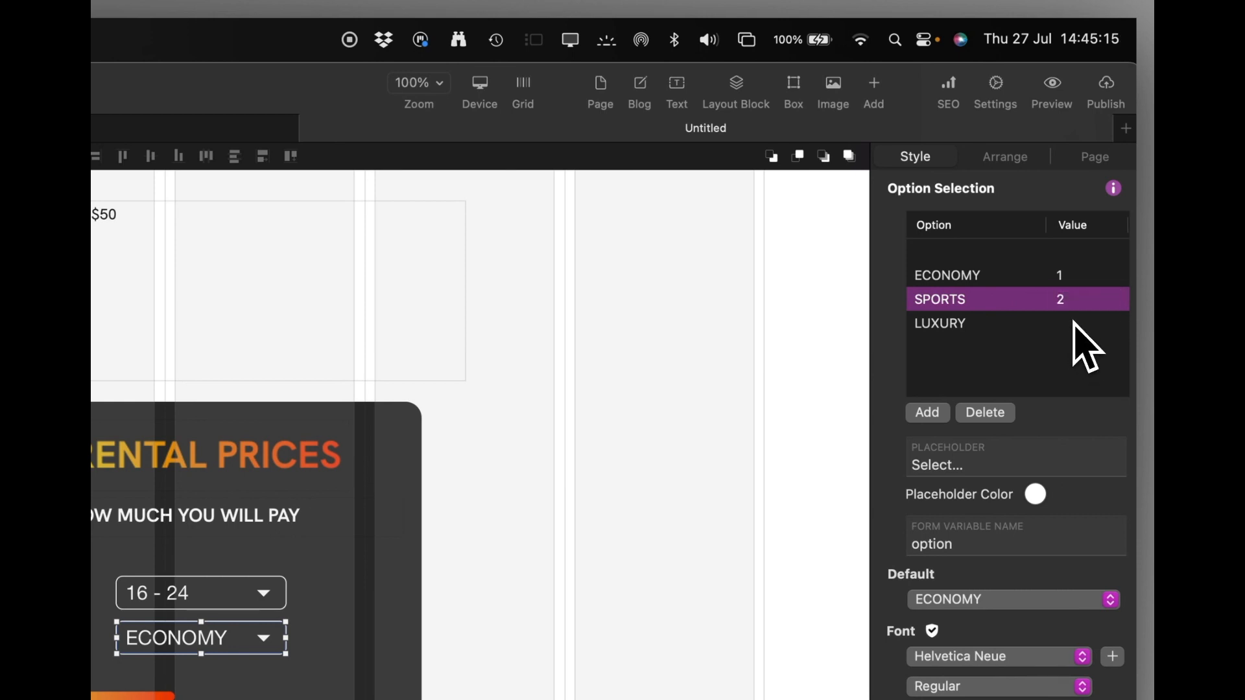
click(1085, 324)
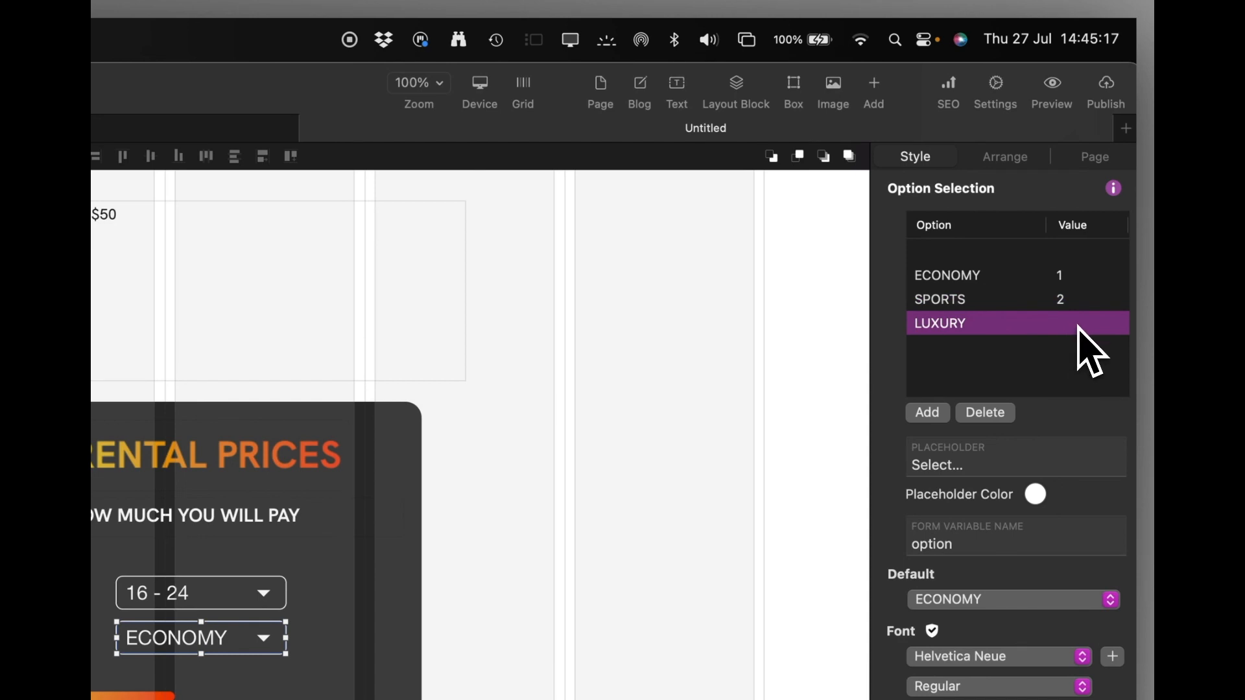
double_click(1079, 326)
text(3)
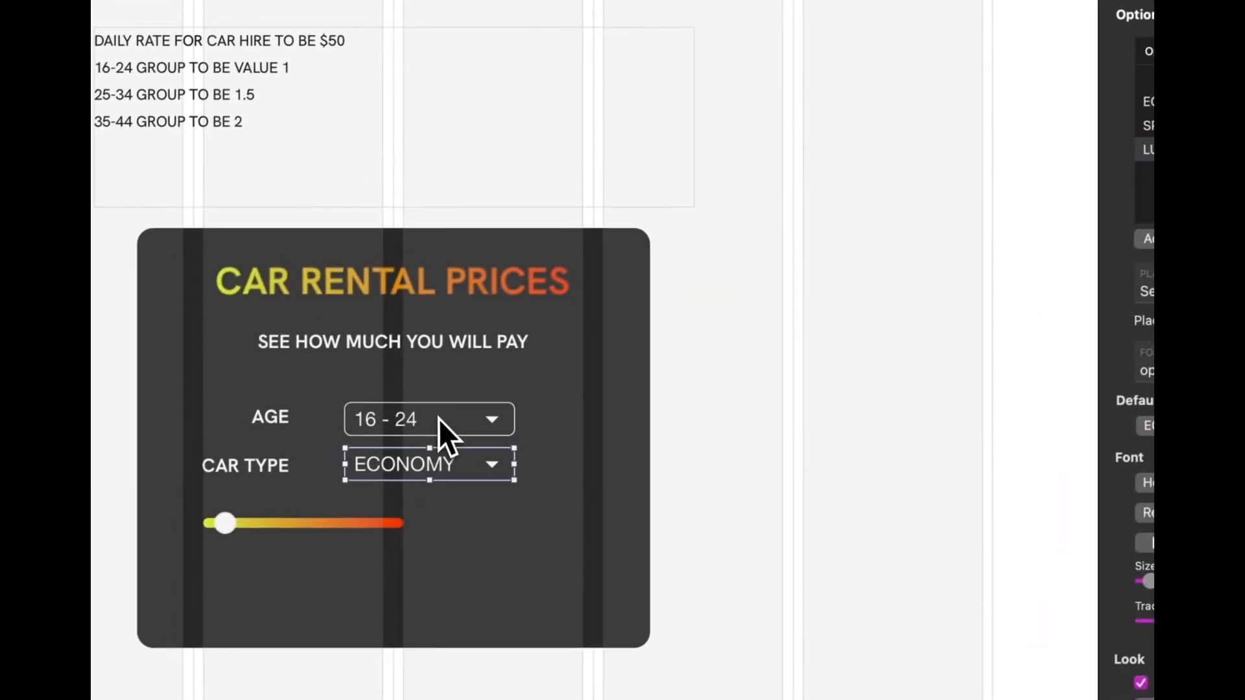
Set the age selection field's option values to 1 for 16 - 24, 1.5 for 25 - 34 and 2 for 35 - 44.
click(439, 419)
click(1081, 247)
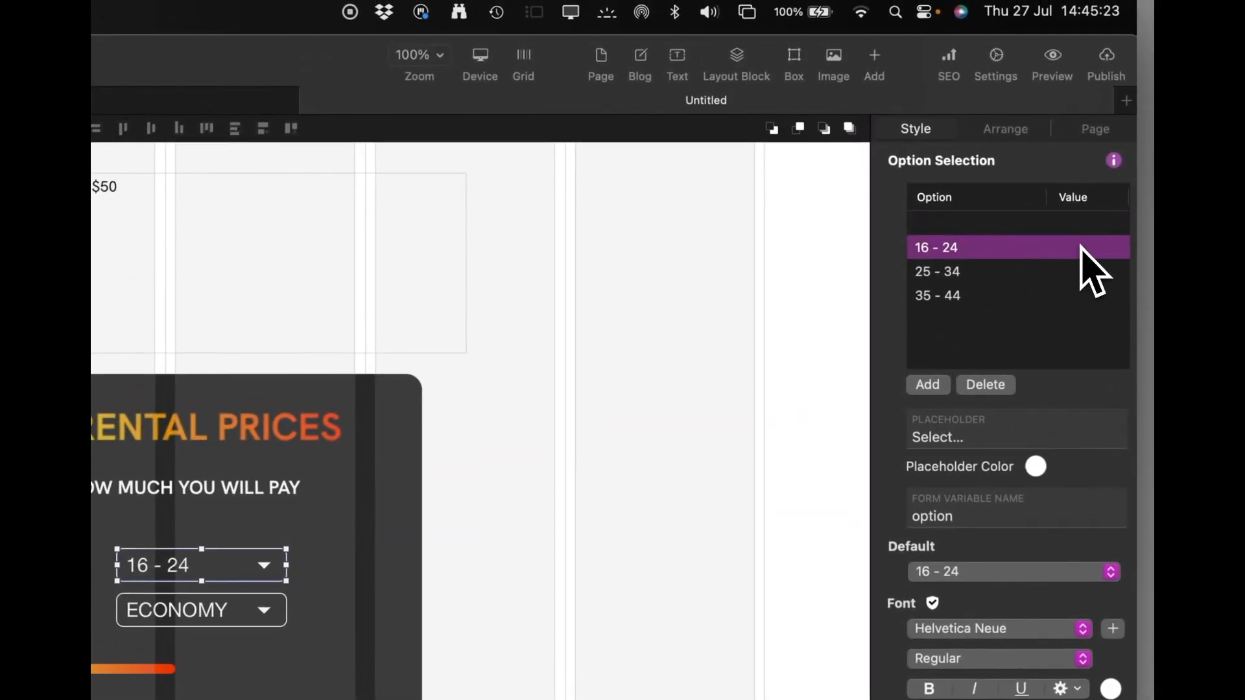
double_click(1081, 247)
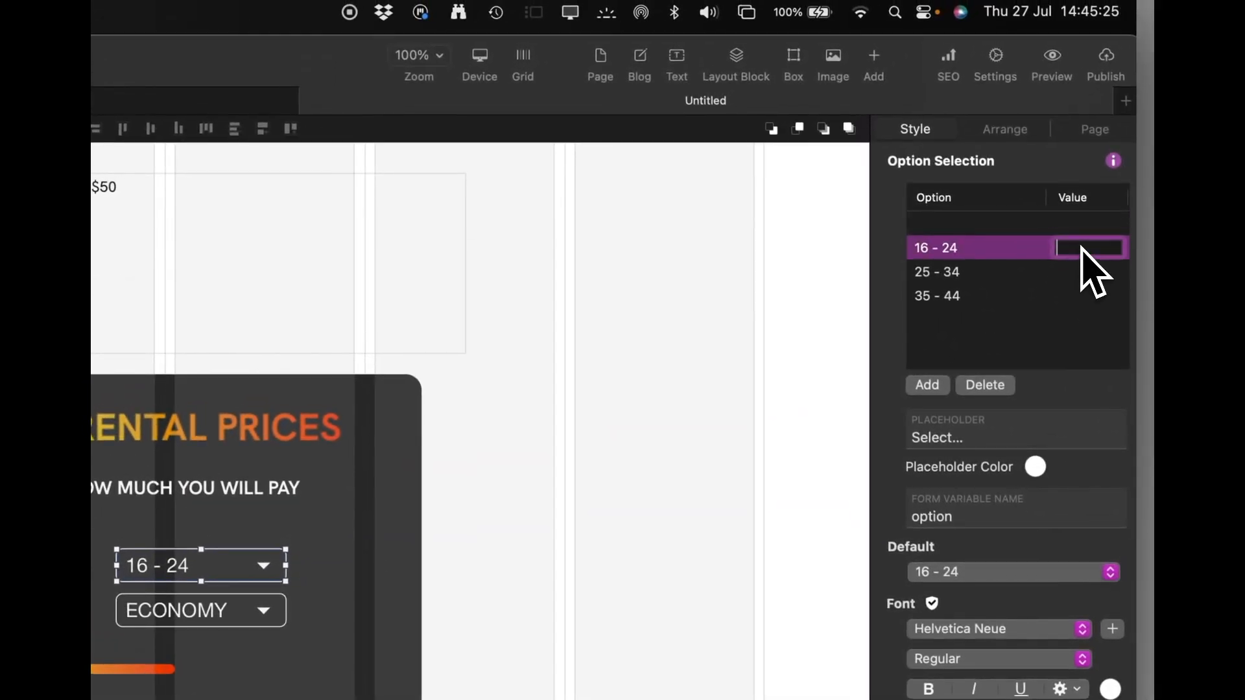
text(1)
key(Return)
click(1086, 273)
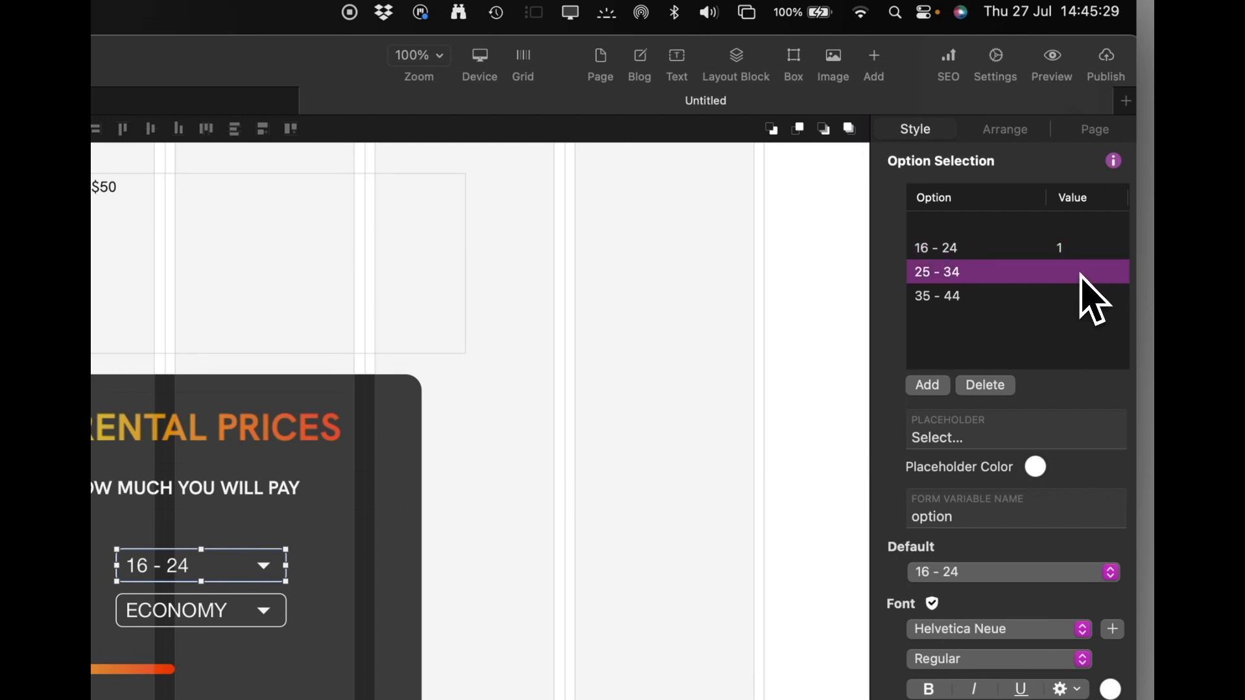
double_click(1080, 273)
text(1.5)
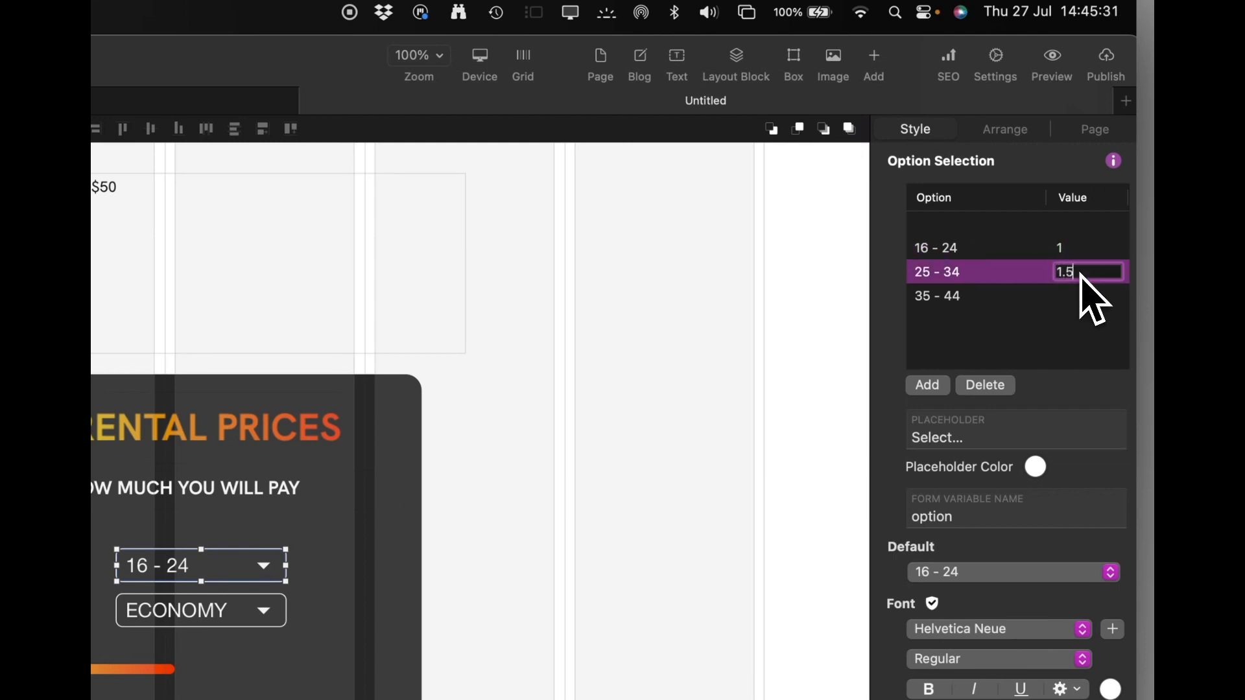
key(Return)
click(1071, 299)
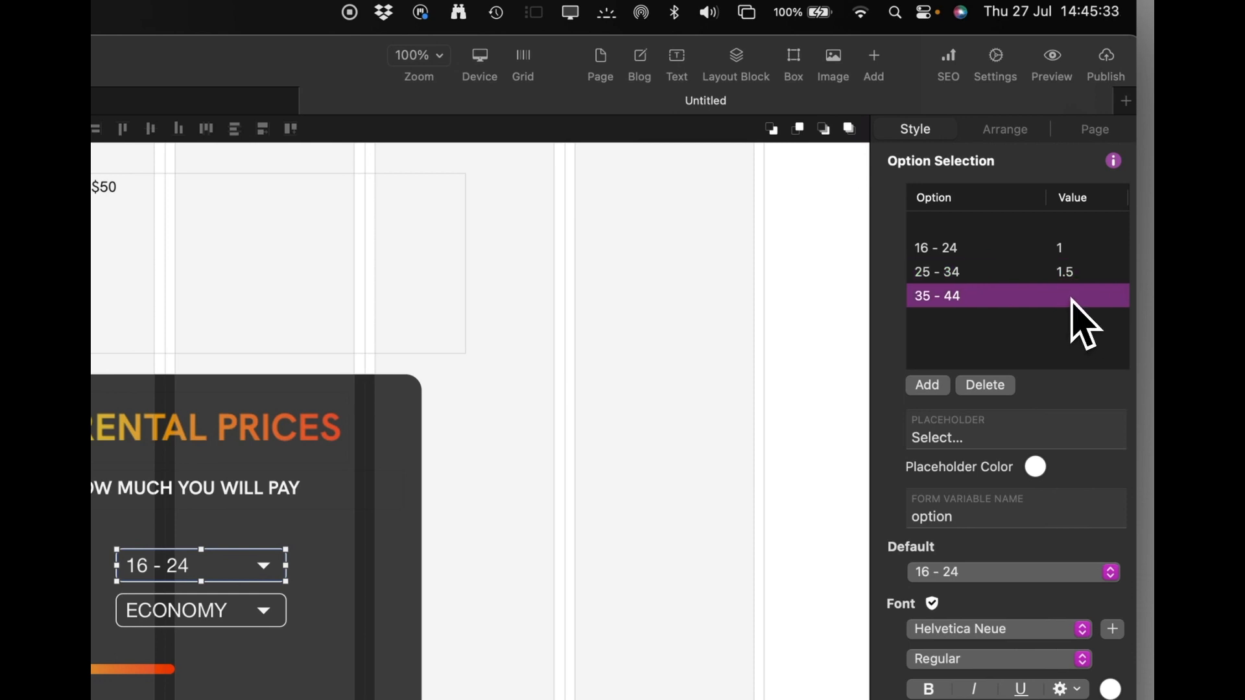
double_click(1074, 300)
text(2)
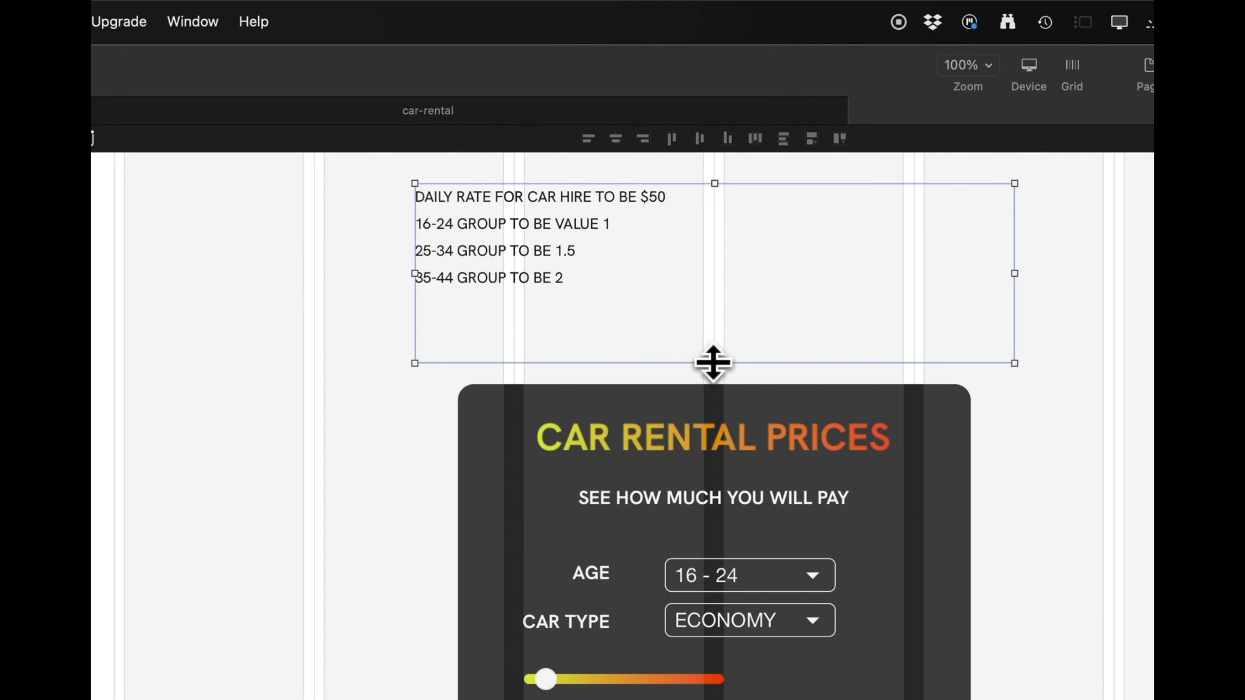
Shorten the pricing notes text block to fit its lines and place a duplicate of it below the car rental card.
drag(714, 363, 704, 309)
drag(640, 229, 740, 263)
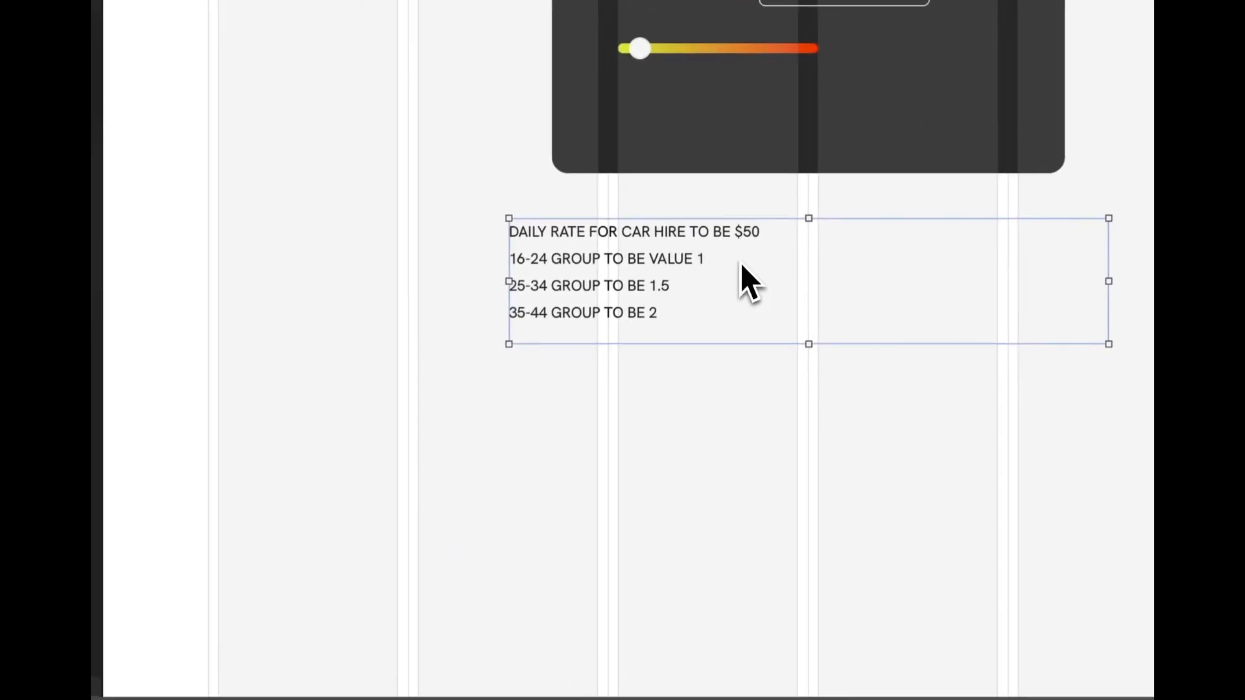
Reword the age lines in the duplicated notes as "ECONOMY 1", "SPORTS 1.5" and "LUXURY 2".
double_click(668, 258)
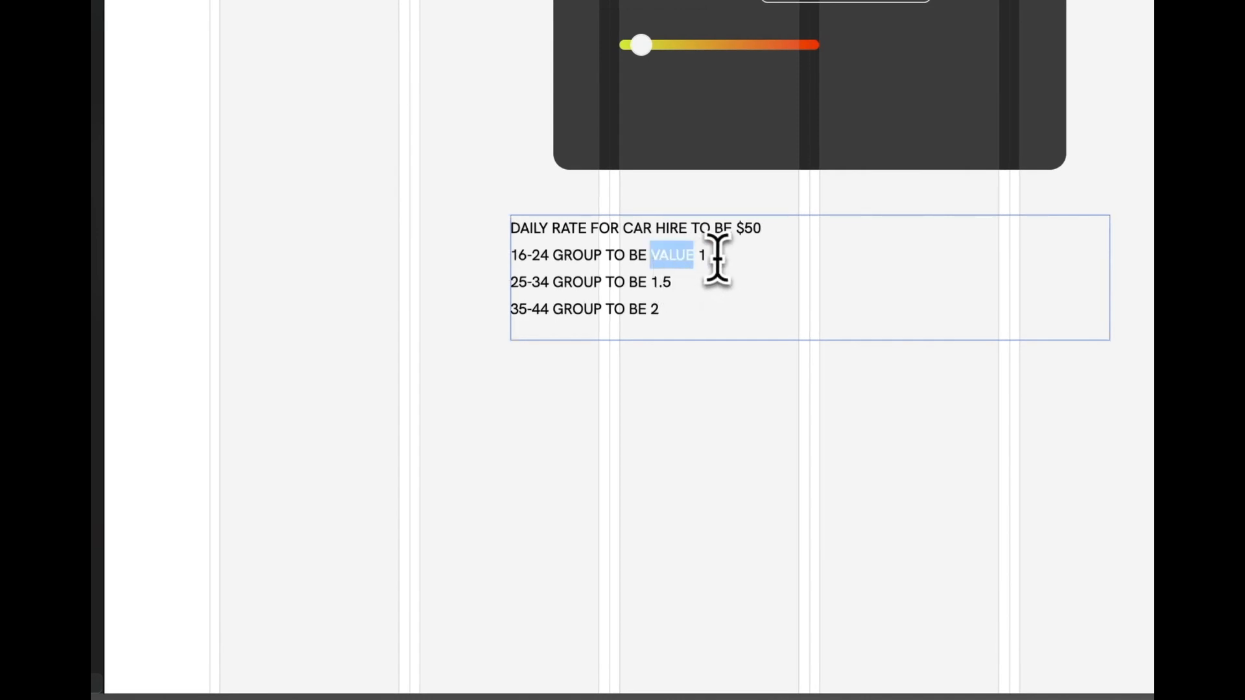
double_click(691, 257)
drag(691, 257, 517, 258)
key(BackSpace)
text(ECONOMY)
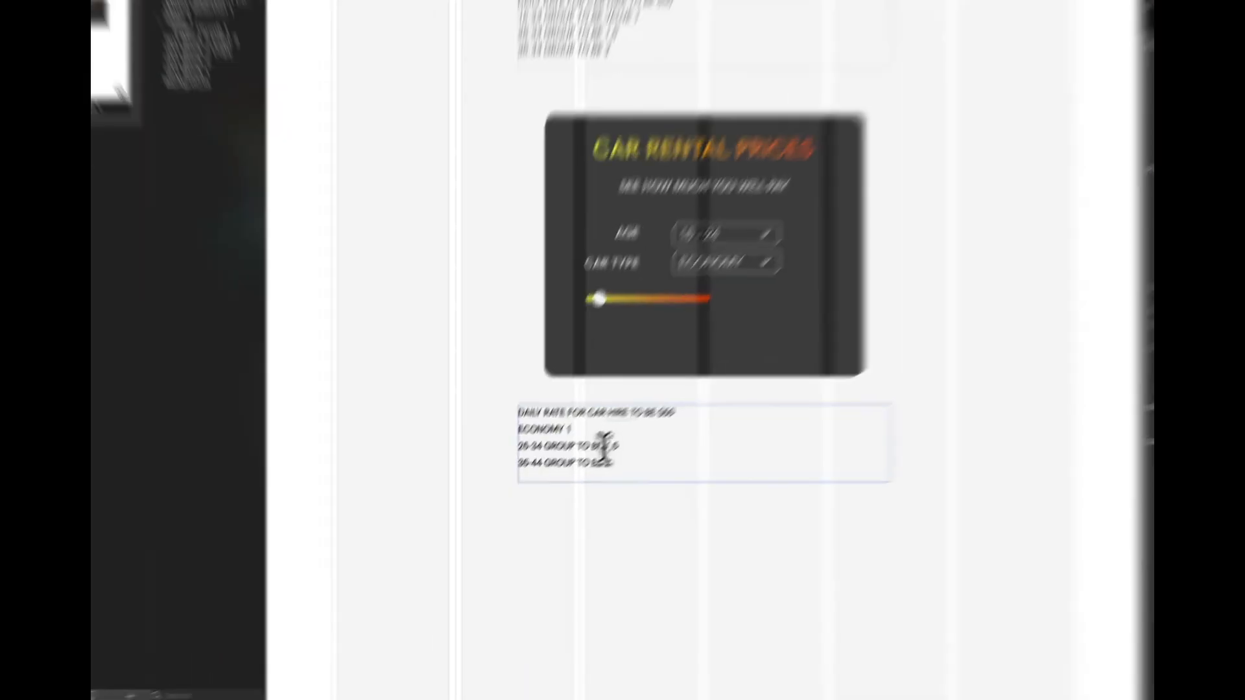
drag(603, 447, 497, 445)
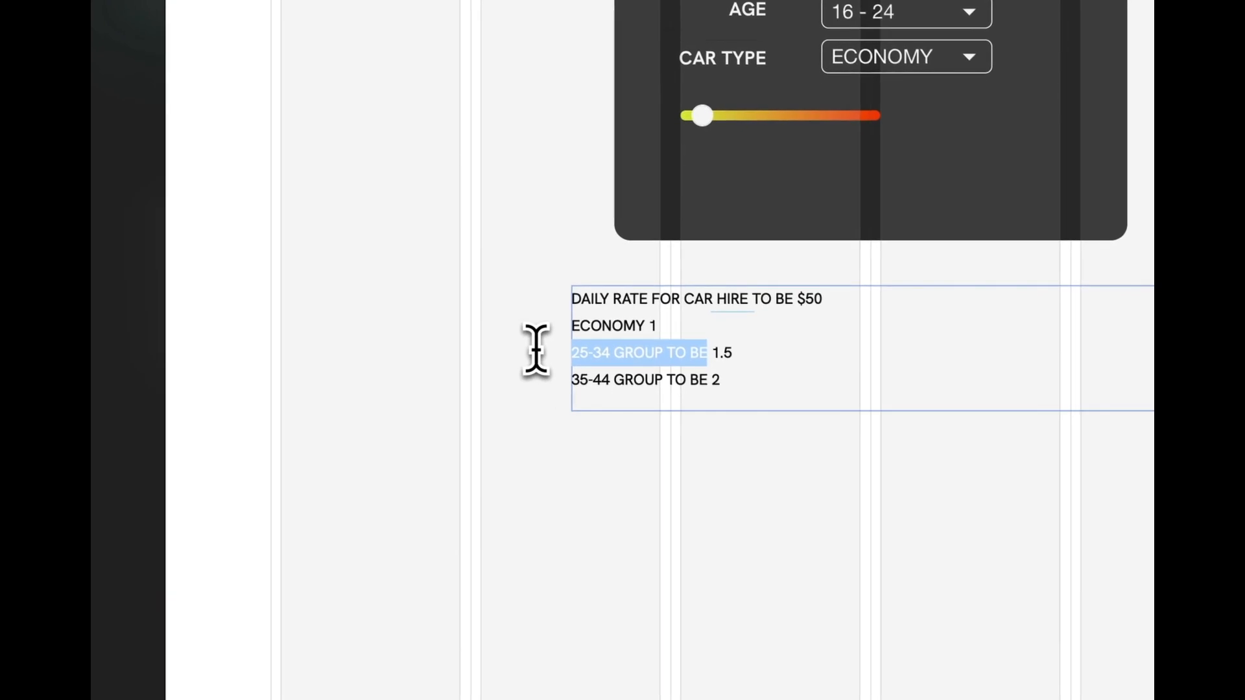
text(SPORTS)
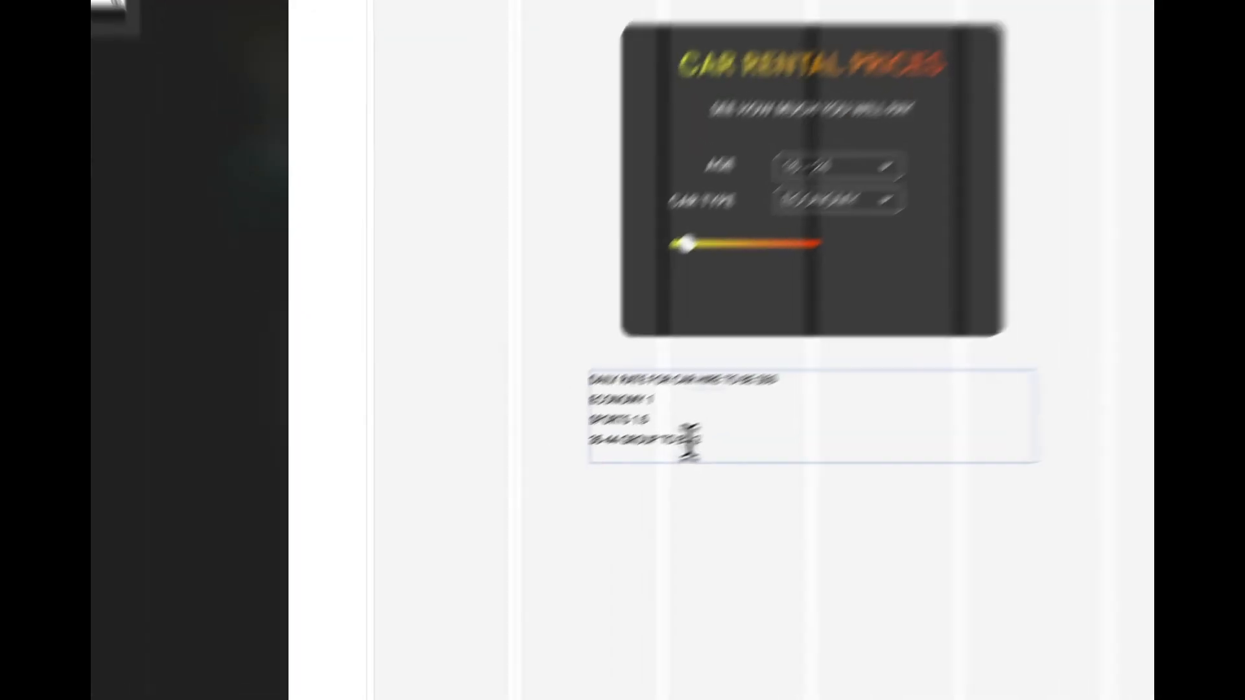
drag(690, 441, 554, 448)
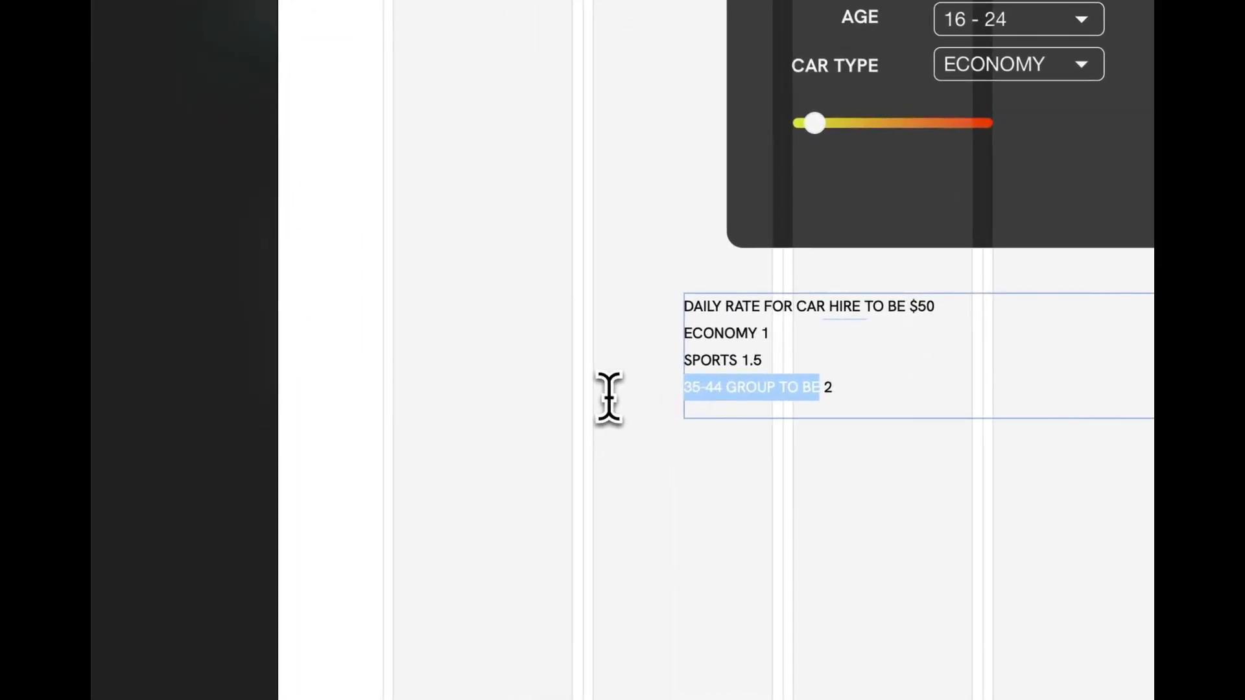
text(LUXURY)
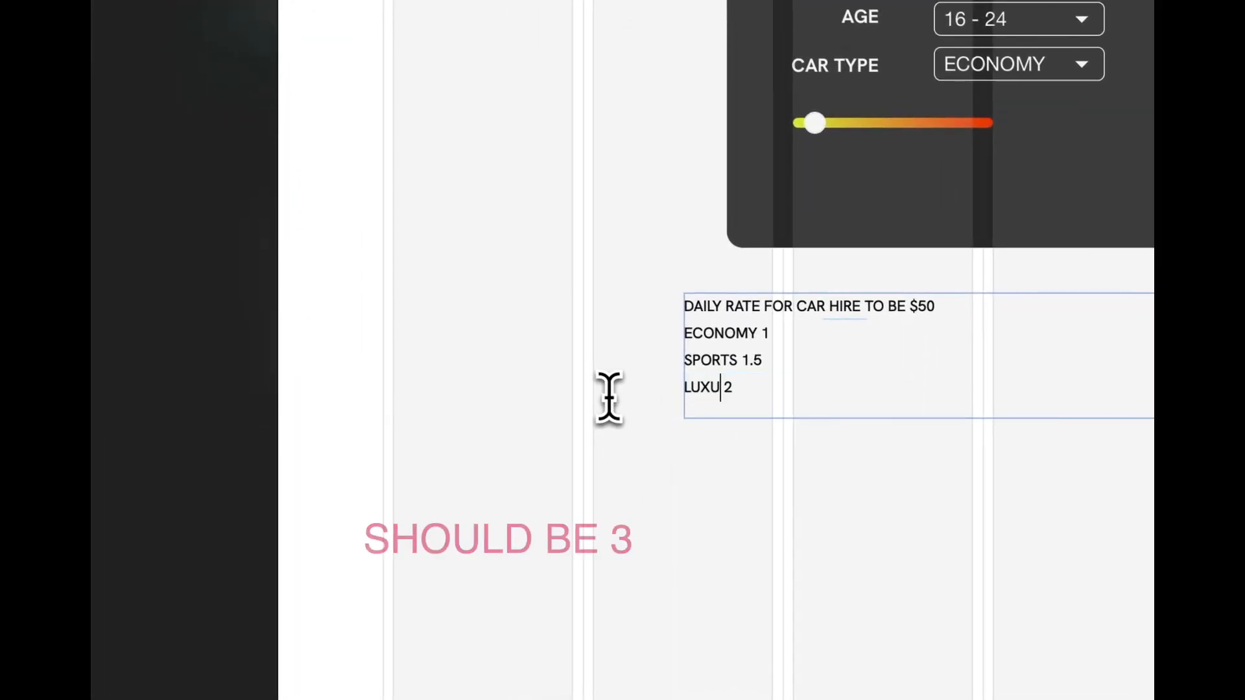
key(Escape)
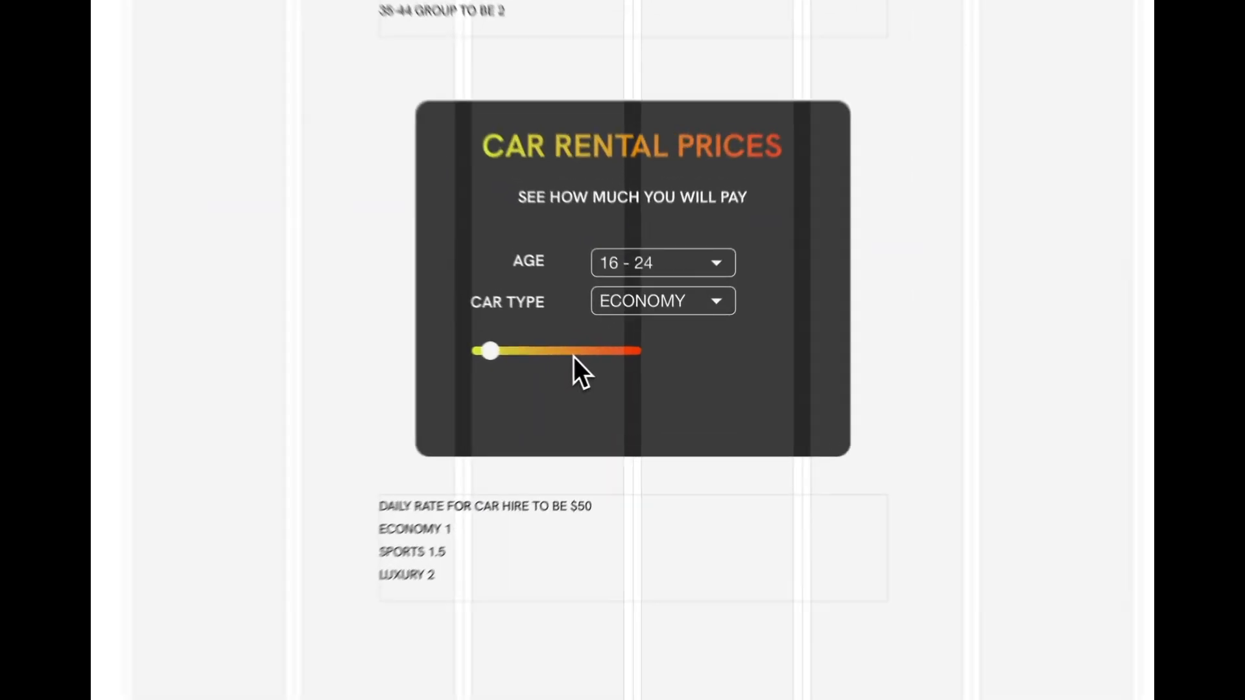
Duplicate the AGE label beside the slider and change the copy's text to DAYS.
click(574, 354)
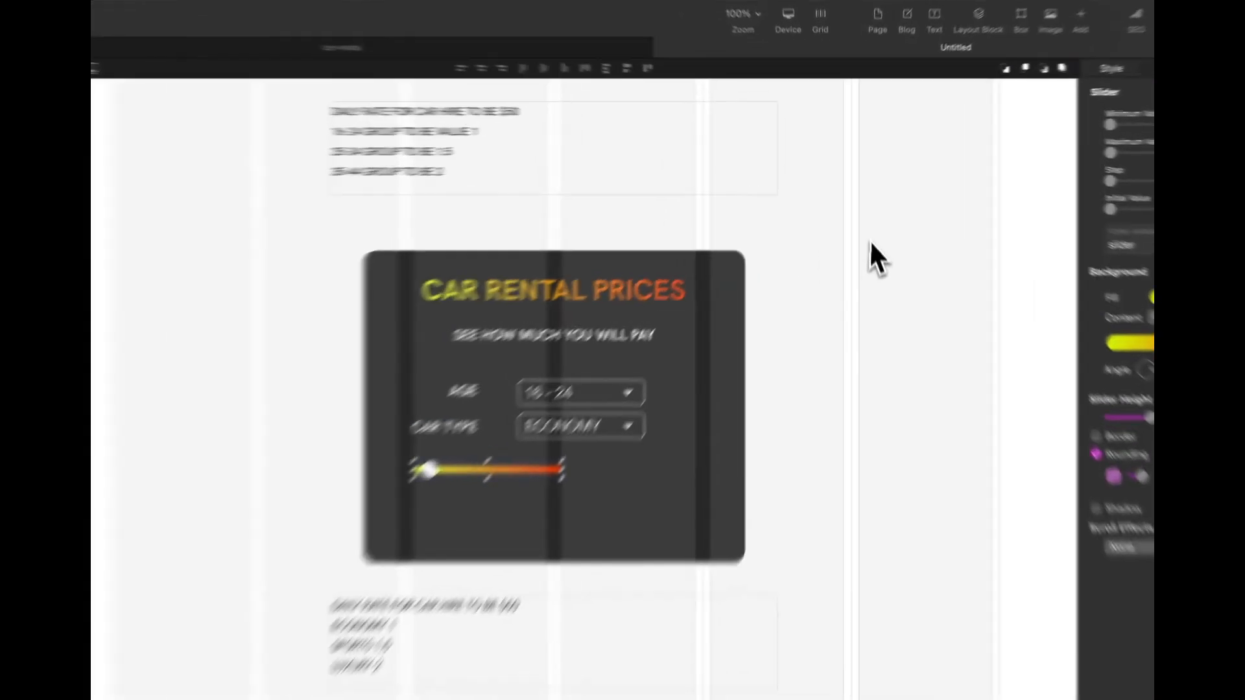
click(860, 205)
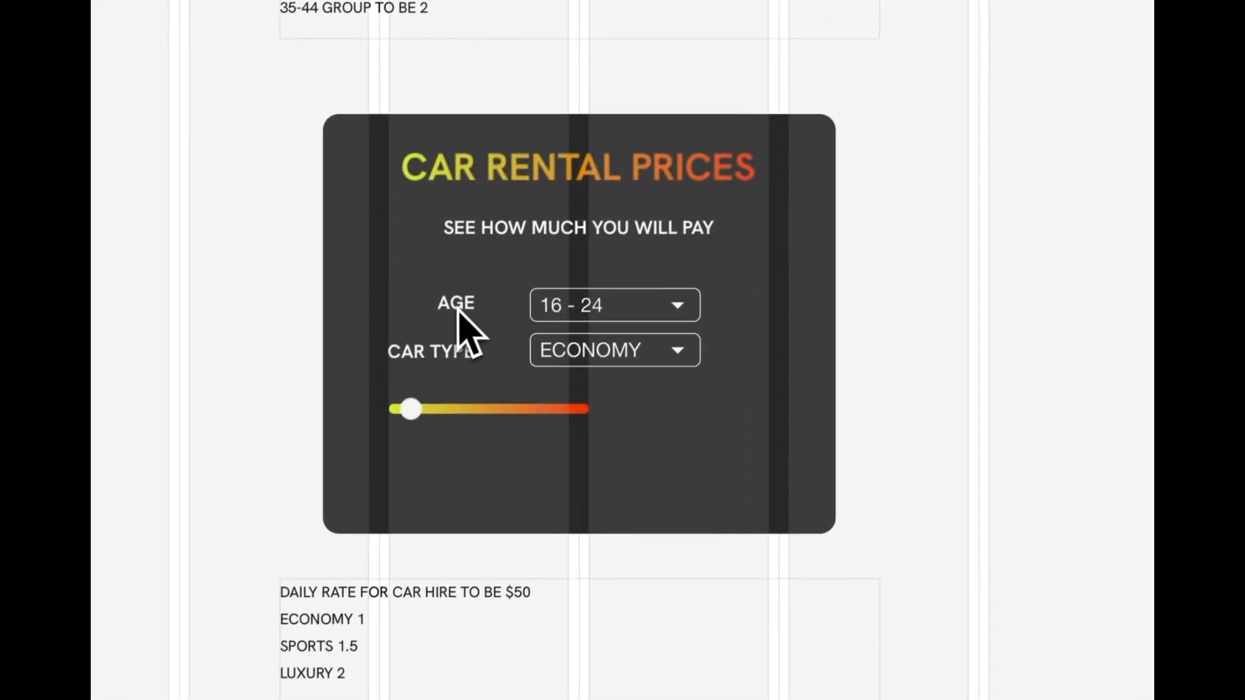
click(344, 474)
drag(462, 304, 792, 406)
double_click(773, 407)
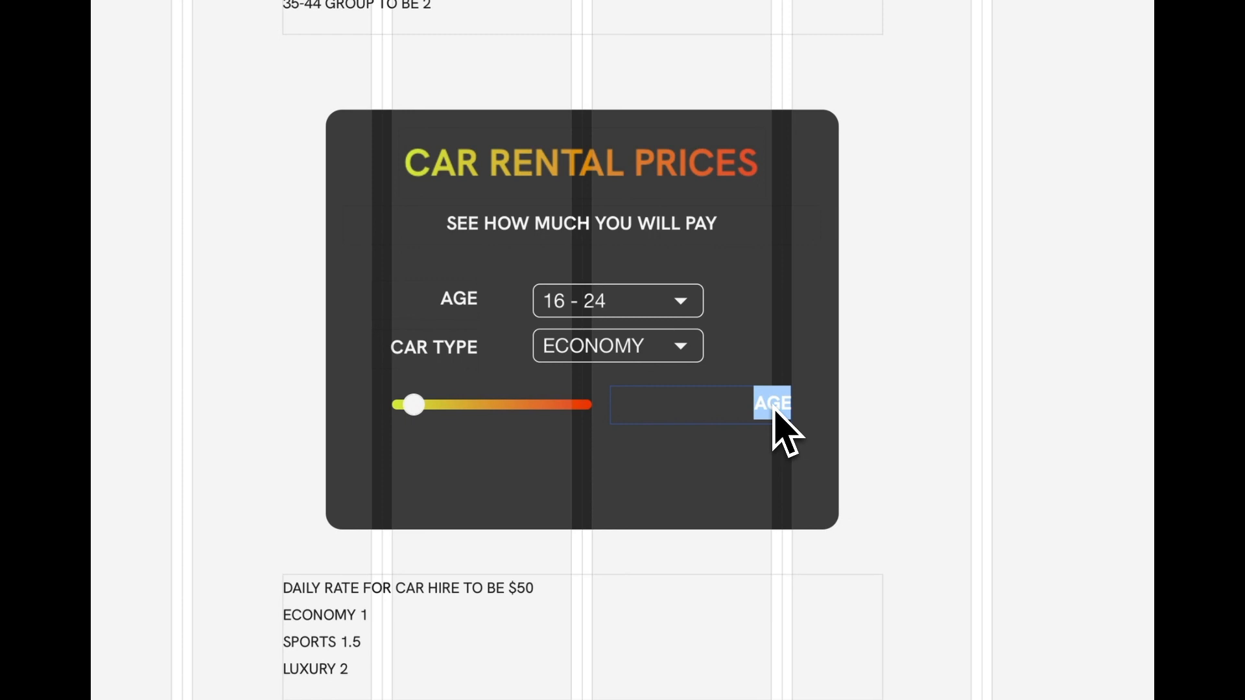
text(DAYS)
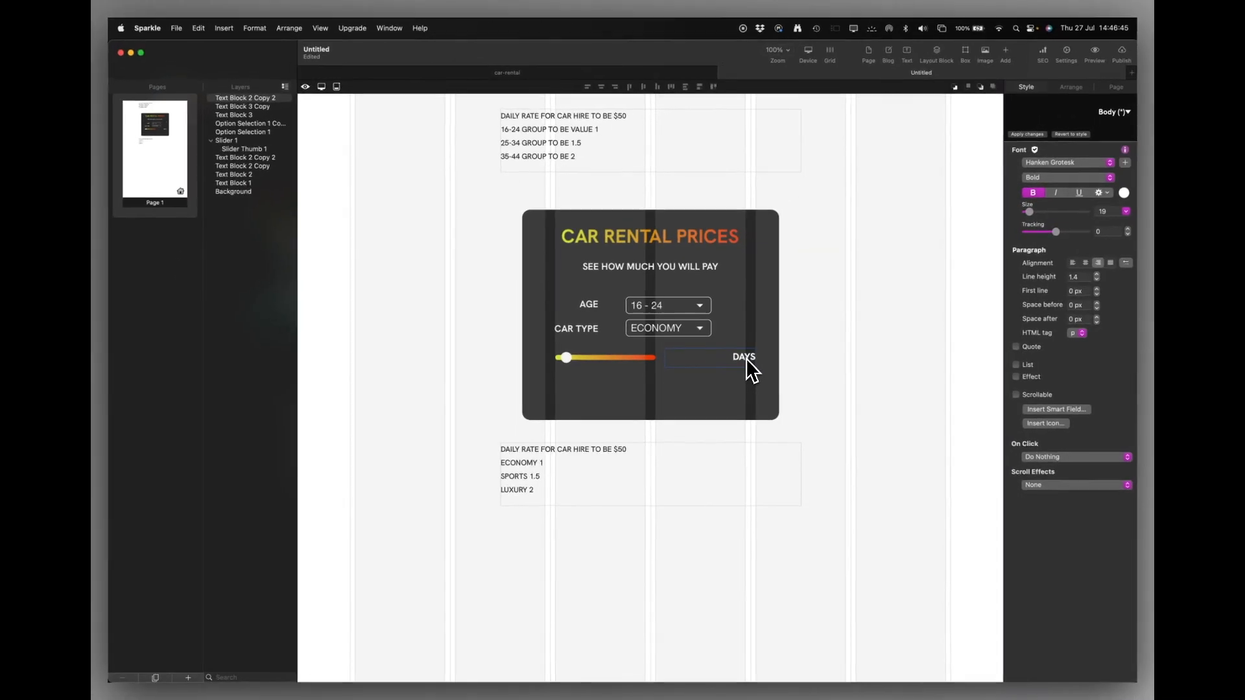
Insert a Calculator smart field before the word DAYS in the label beside the slider.
click(733, 358)
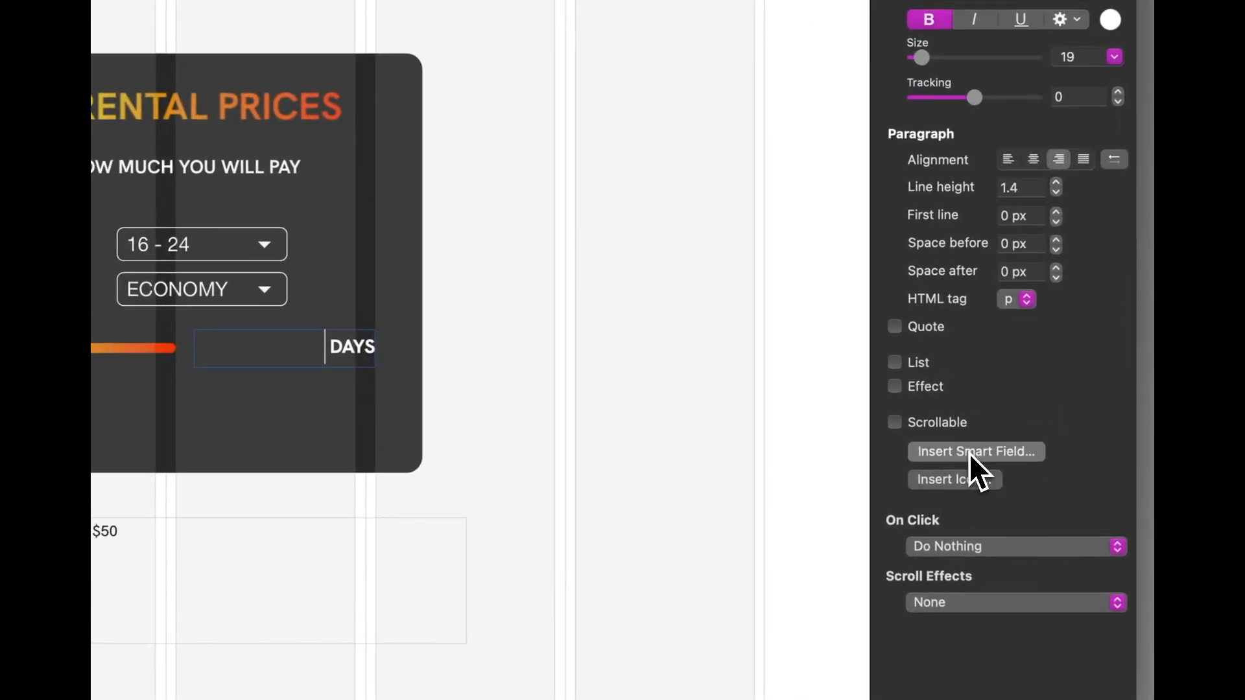
click(970, 452)
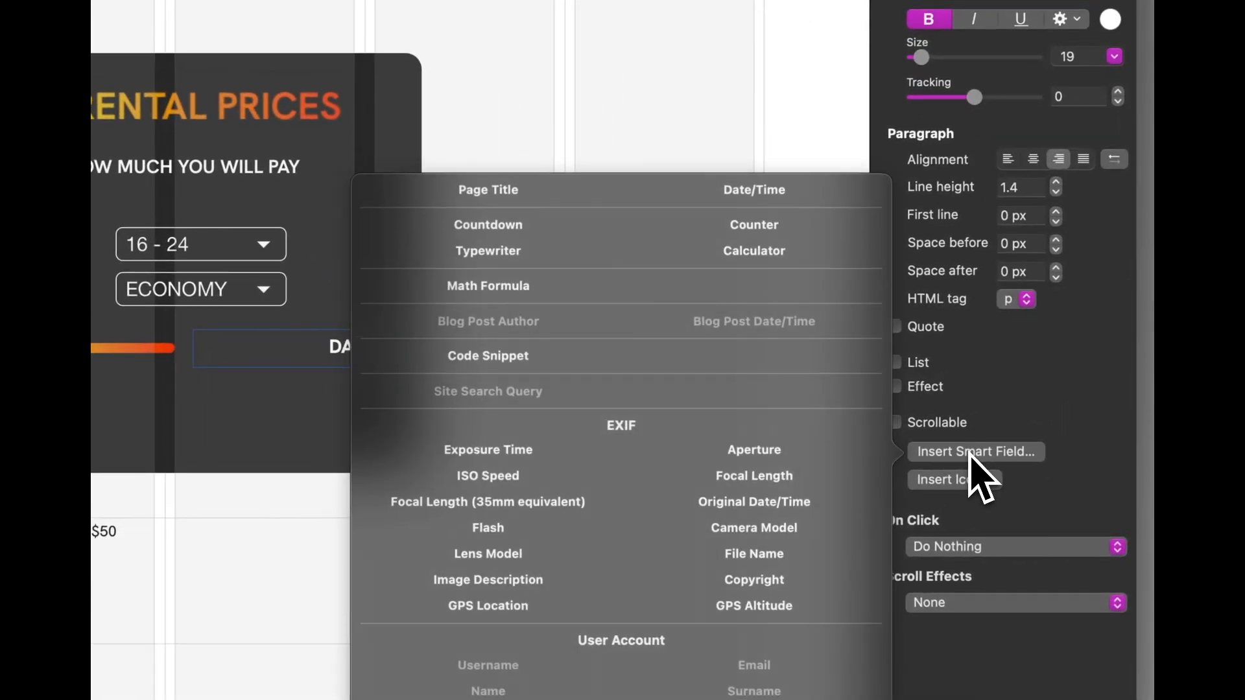
click(755, 253)
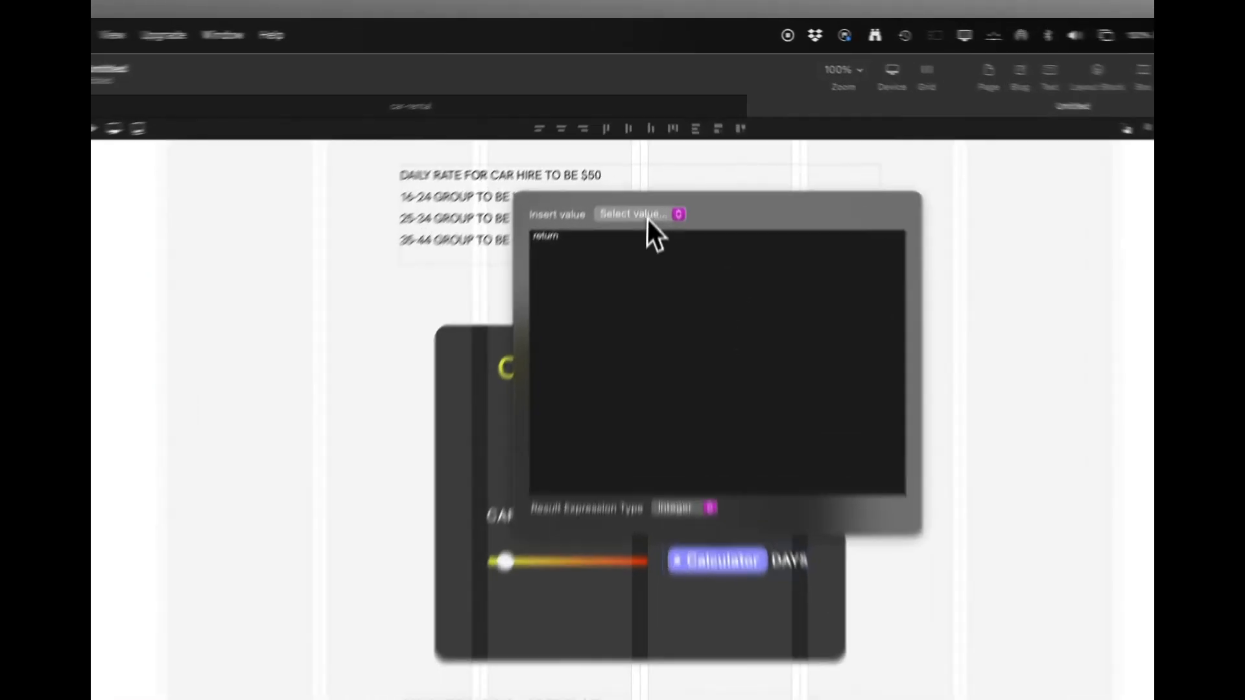
Make the days label's calculator return the slider value, keeping the result type as Integer.
click(646, 140)
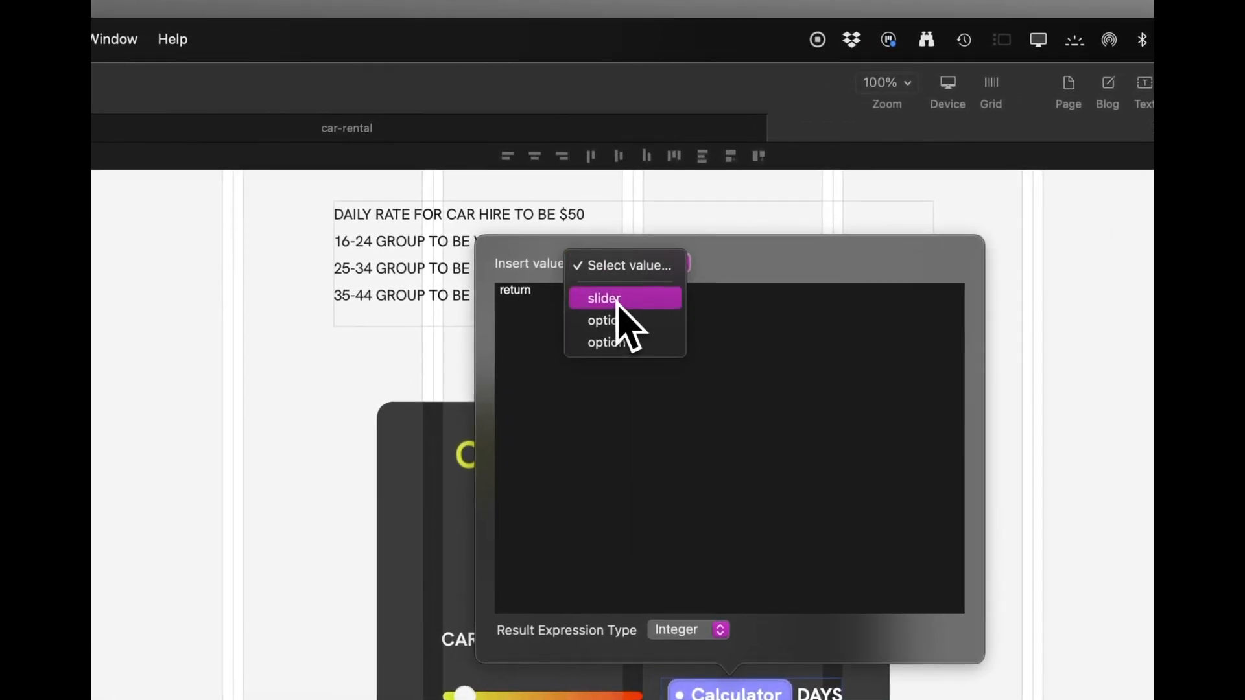
click(616, 299)
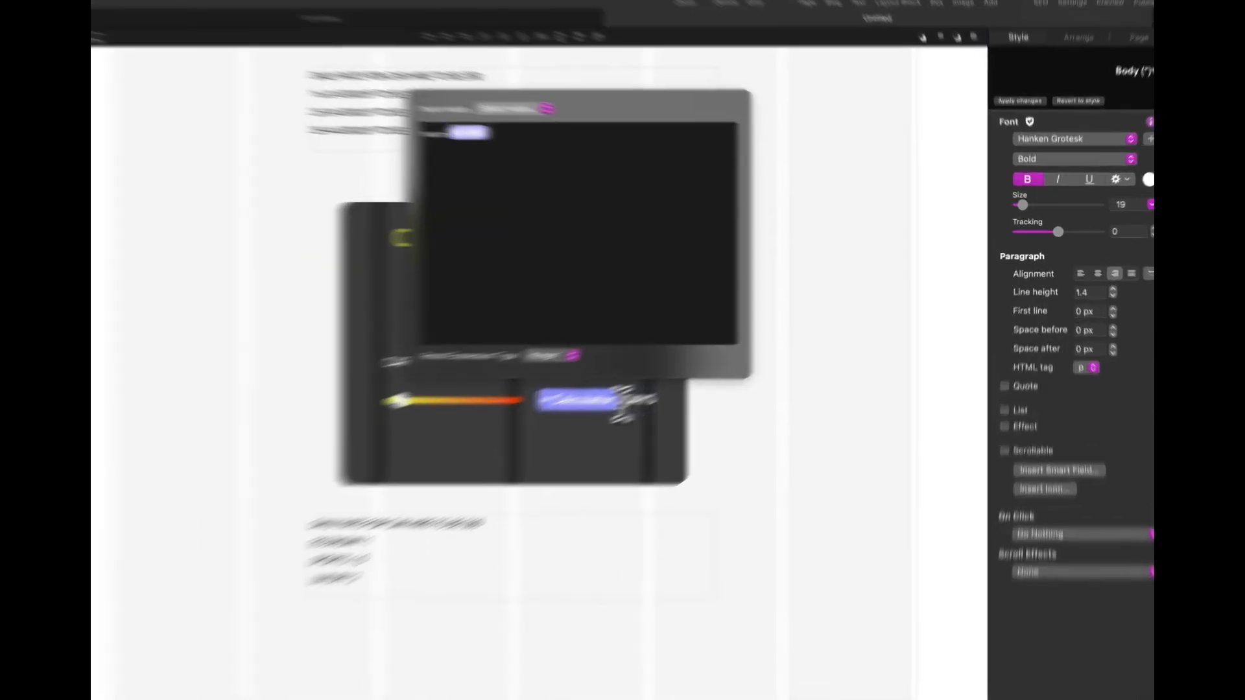
click(708, 361)
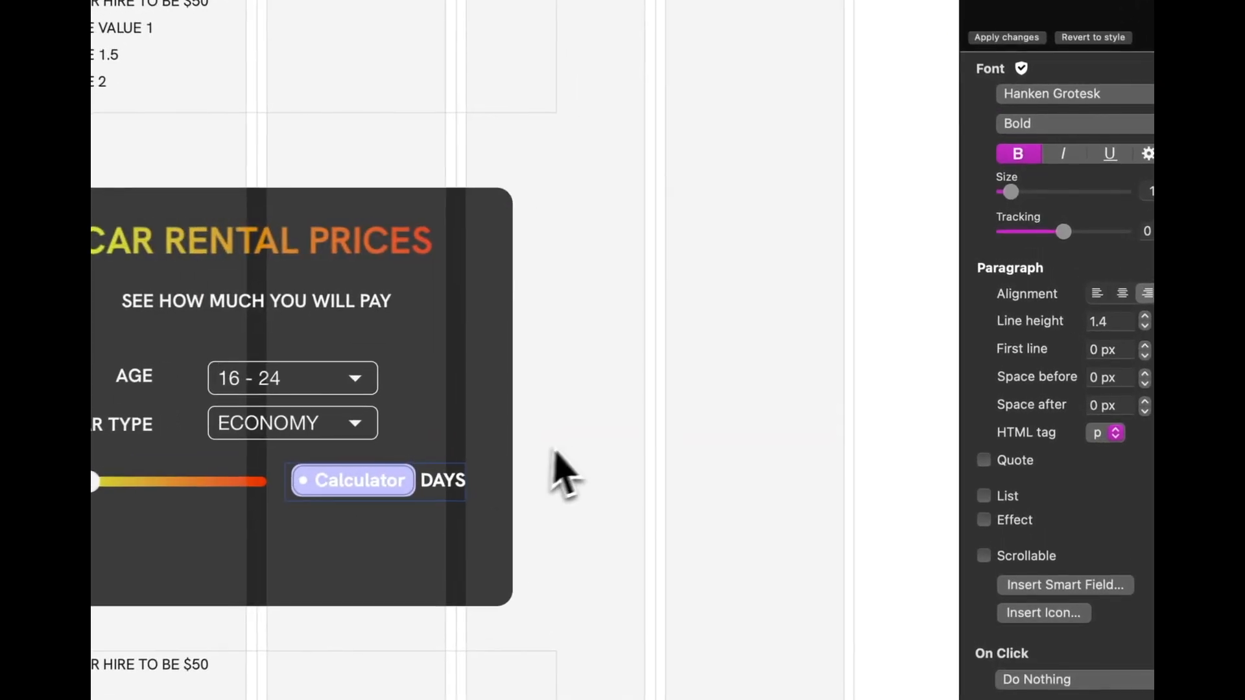
click(811, 337)
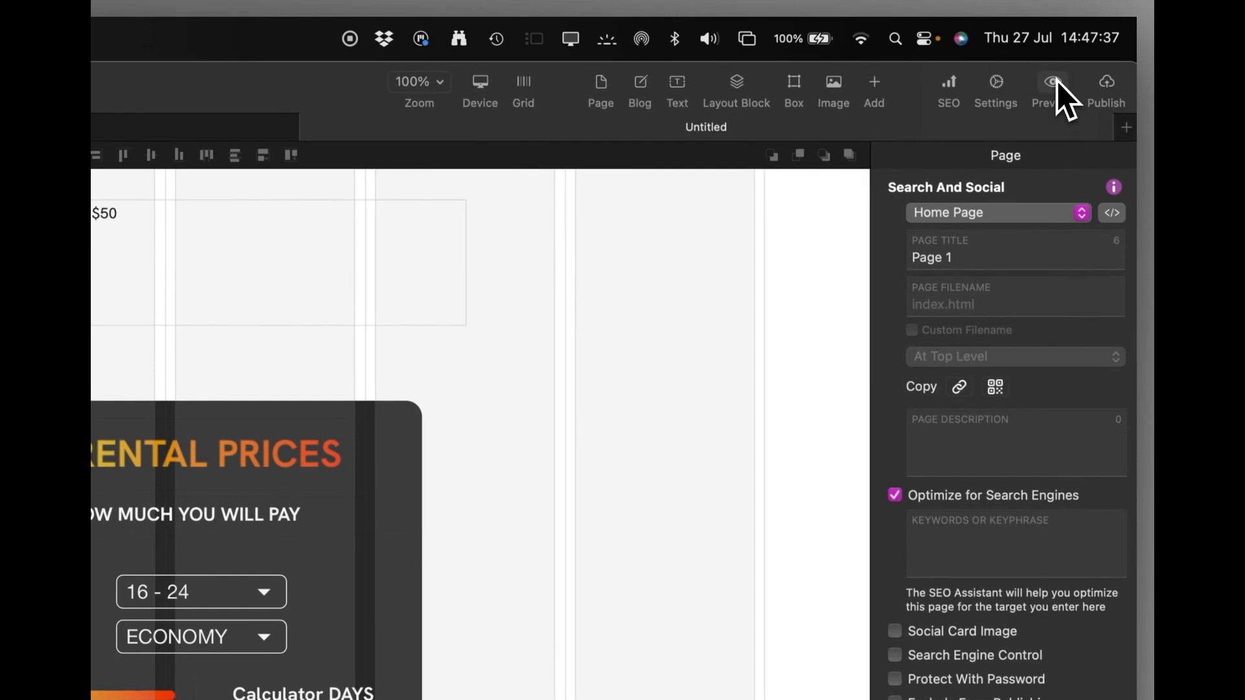
Preview the page in the browser, testing the slider up to 30 days and back to 5, and view the age options.
click(1053, 89)
click(1064, 233)
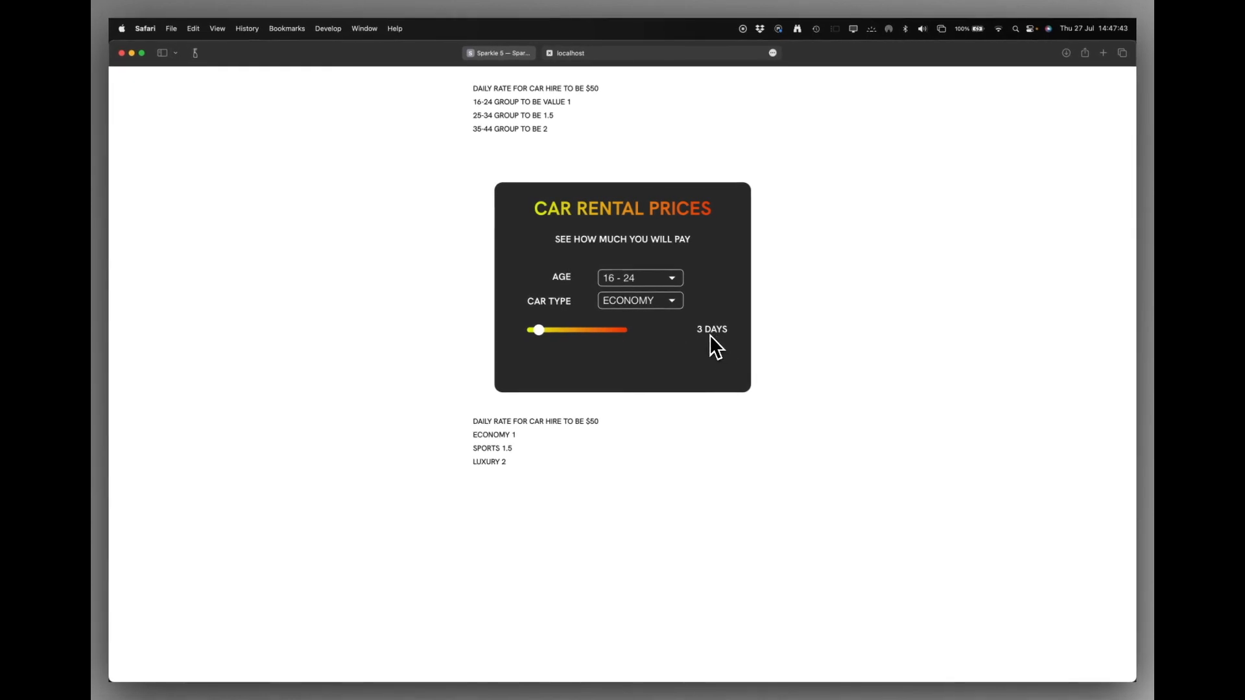
drag(539, 330, 695, 355)
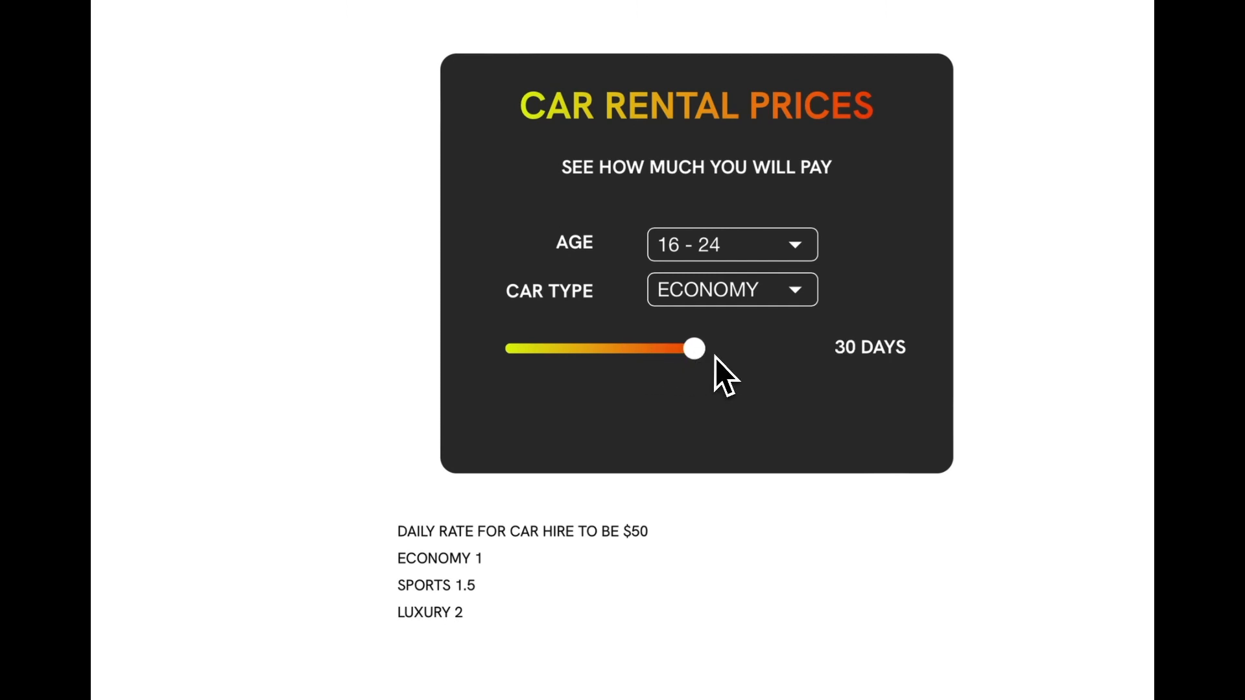
drag(694, 350, 547, 349)
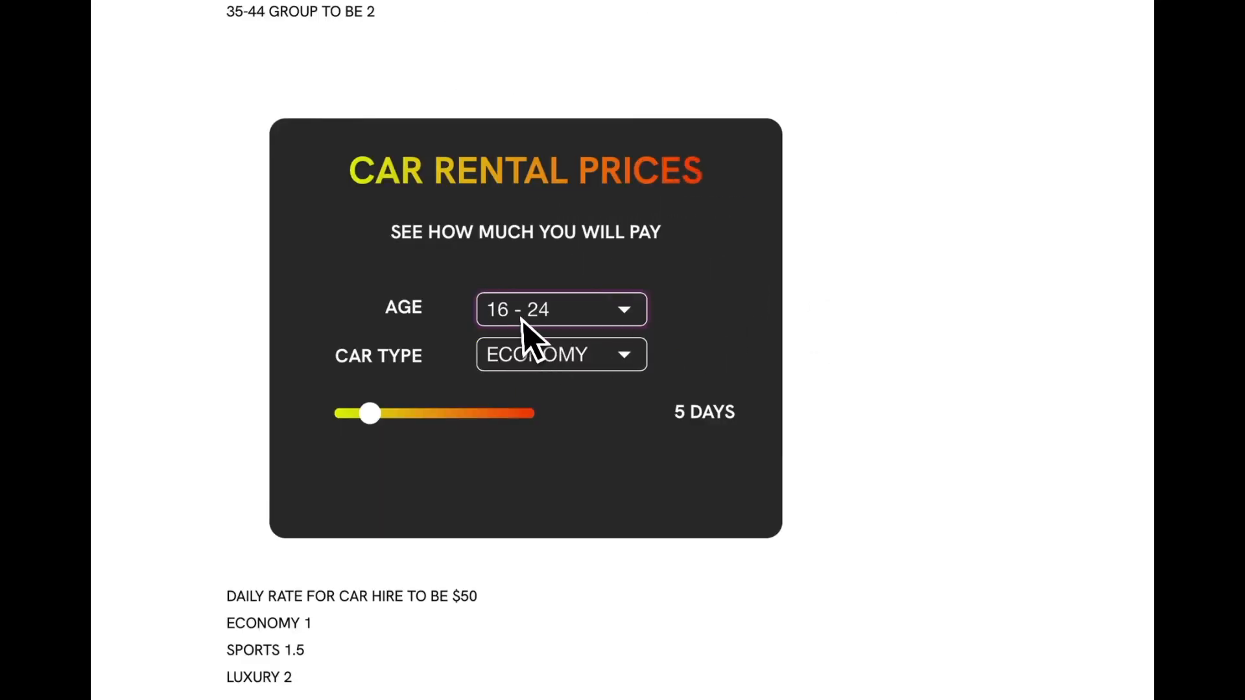
click(638, 272)
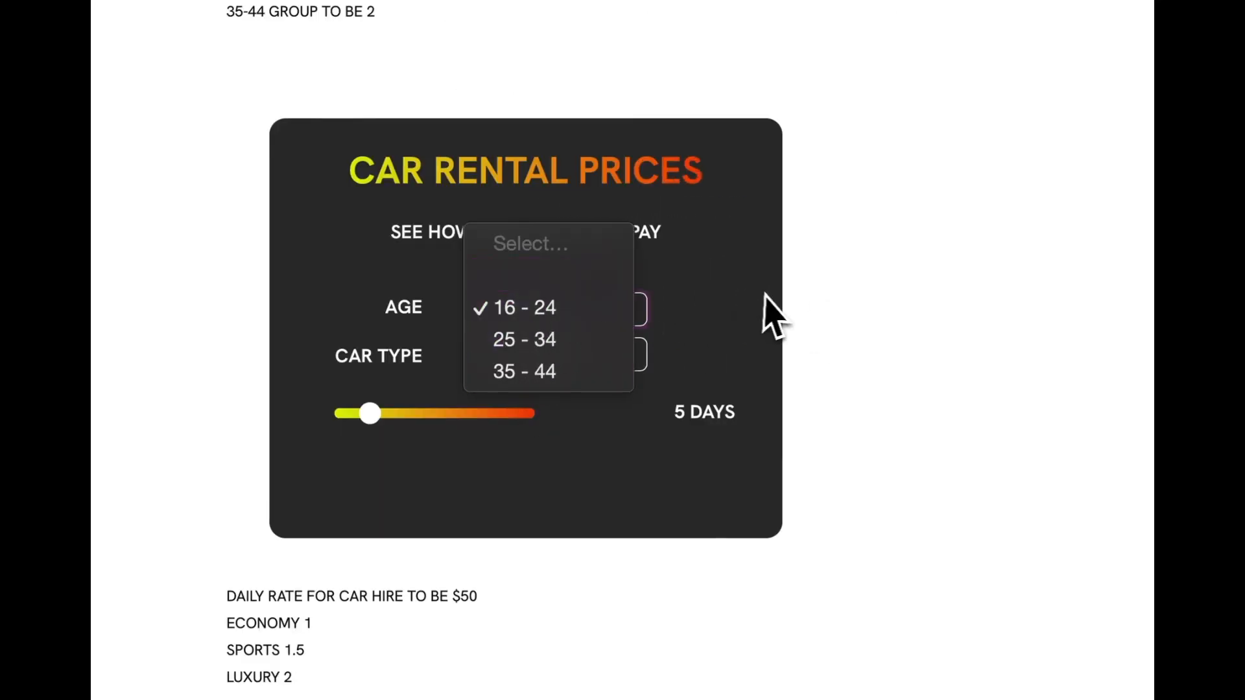
click(772, 296)
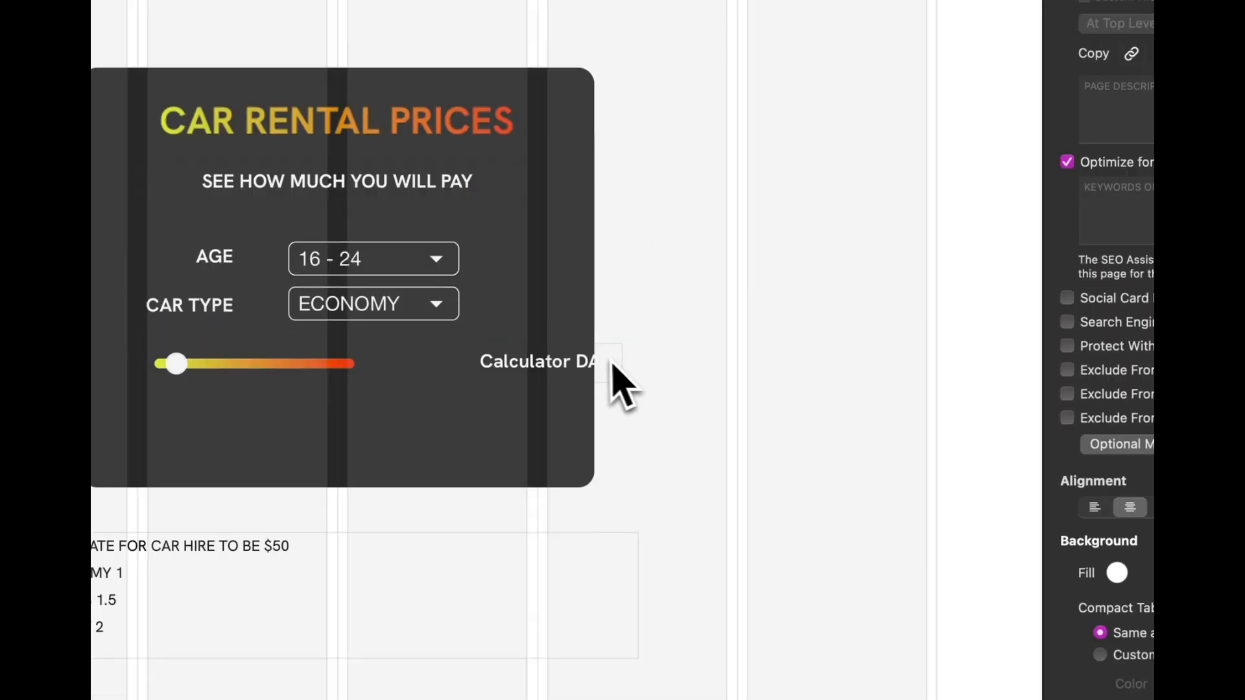
Left-align the Calculator DAYS text beside the slider and narrow its text block to fit.
click(612, 369)
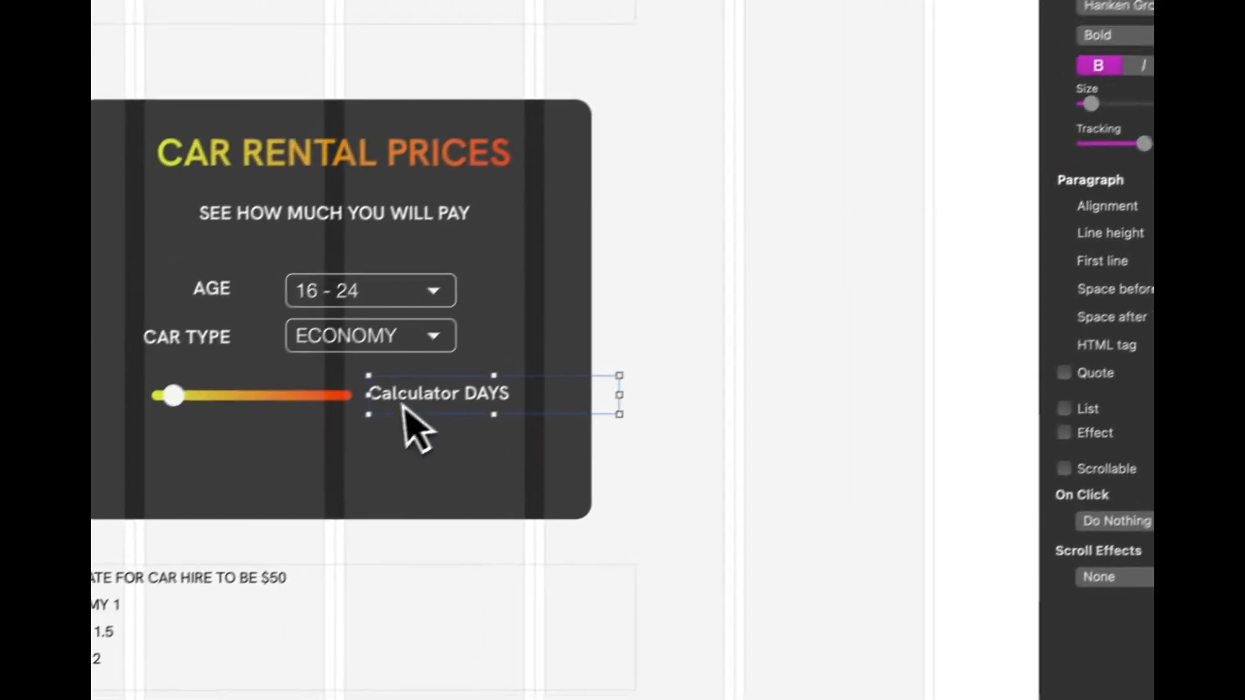
drag(646, 373, 553, 373)
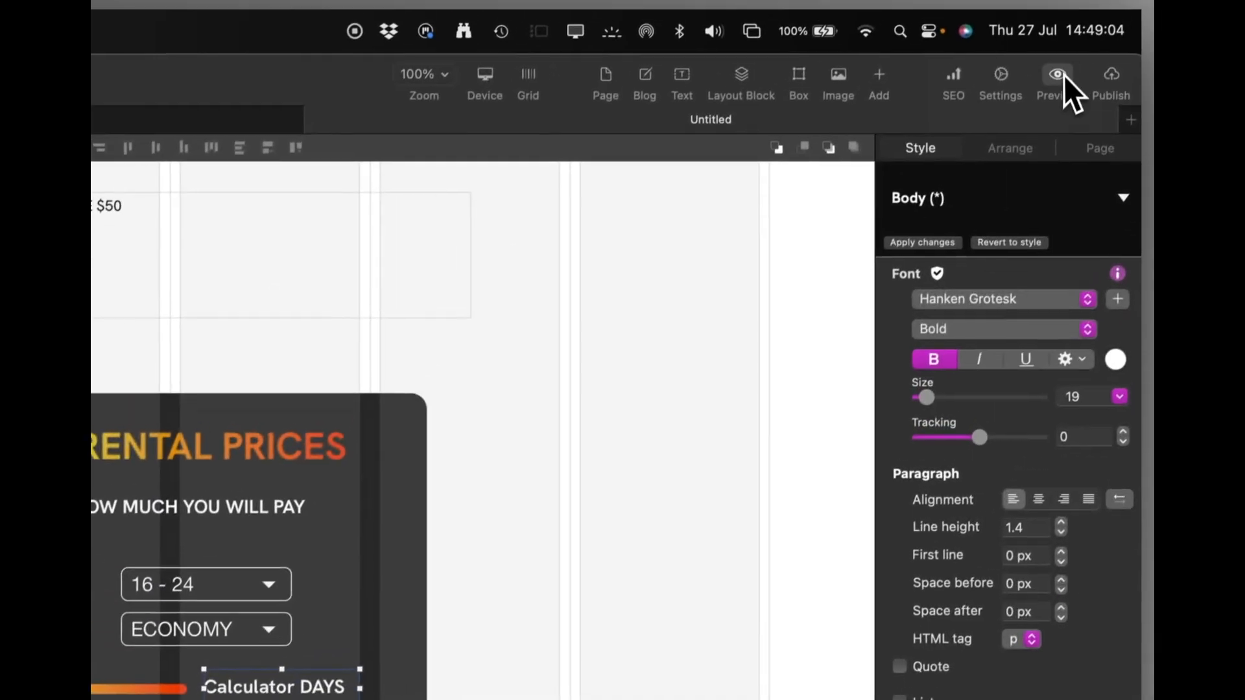
Preview the page and shift the slider together with its days text slightly rightward inside the card.
click(1064, 81)
click(1033, 234)
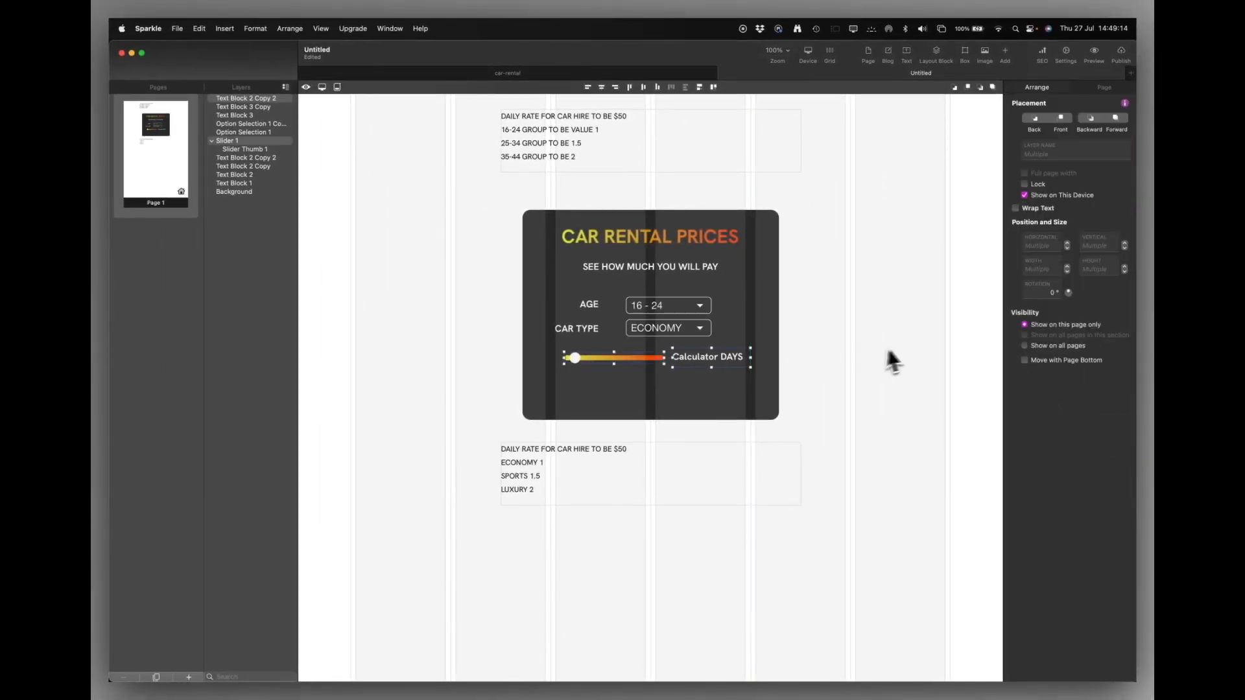
click(836, 357)
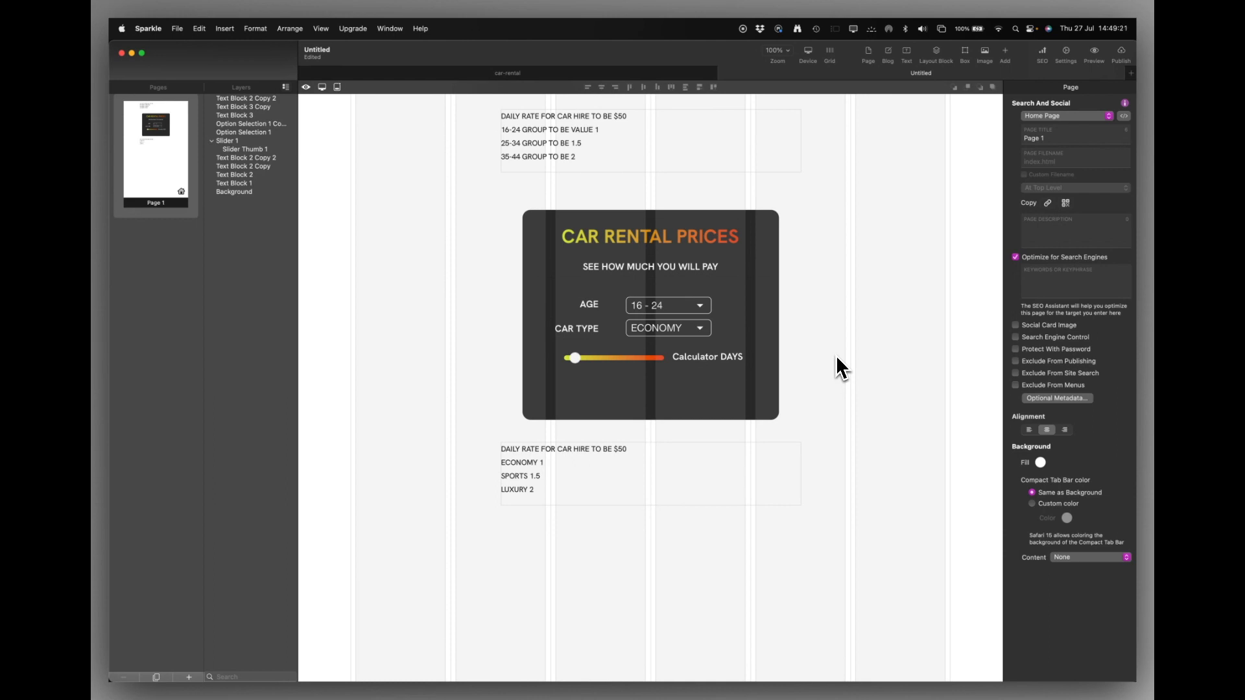
Duplicate the SEE HOW MUCH YOU WILL PAY text below the slider and reword the copy as "ESTIMATED COSTS FOR YOUR HIRE:".
click(641, 269)
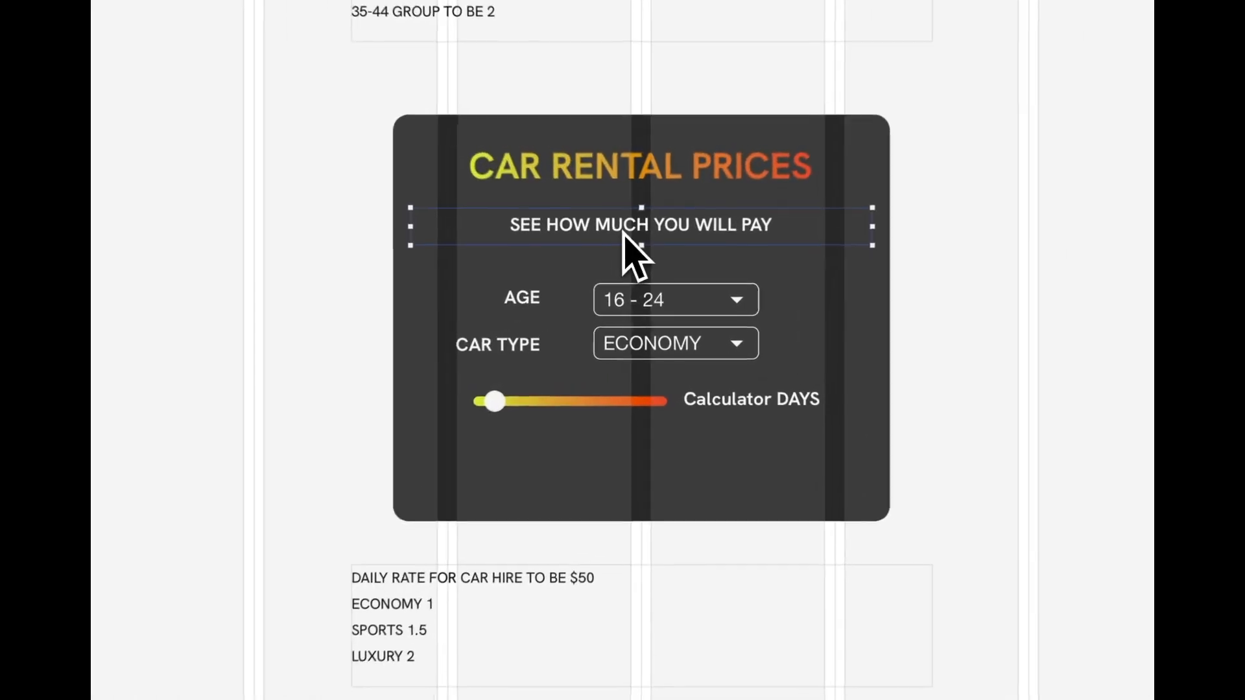
alt+drag(625, 234, 624, 476)
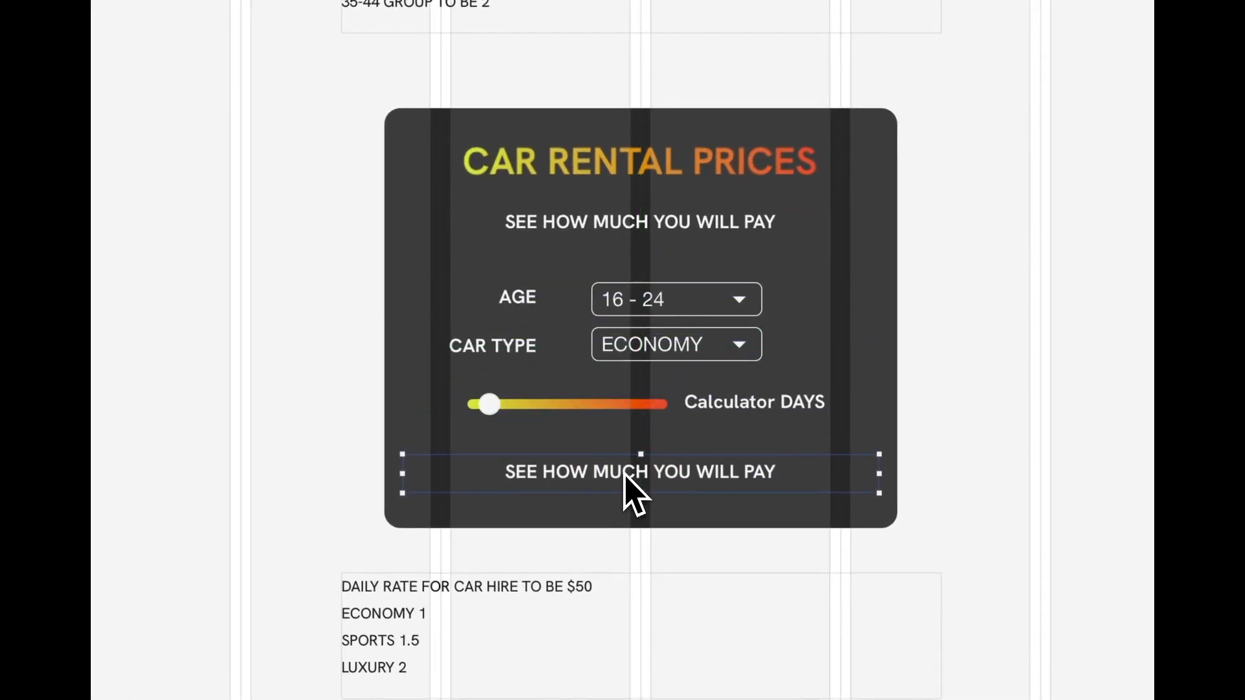
double_click(624, 478)
key(super+a)
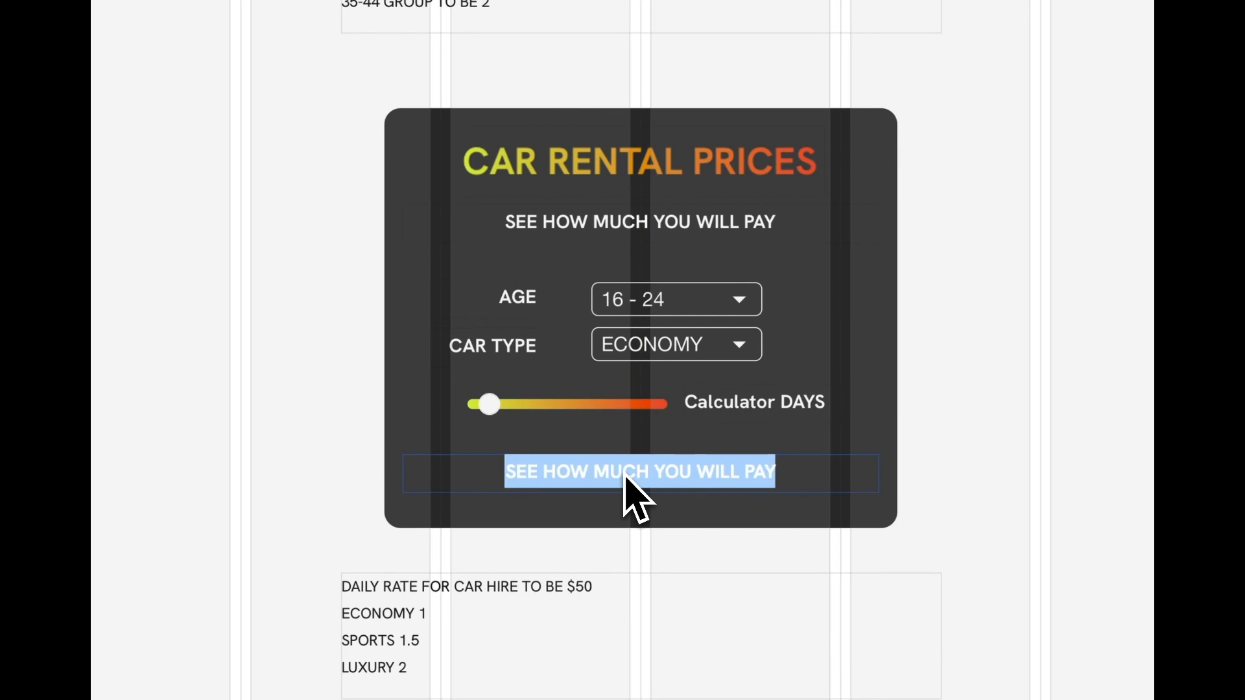
text(ESTIMATED COSTS)
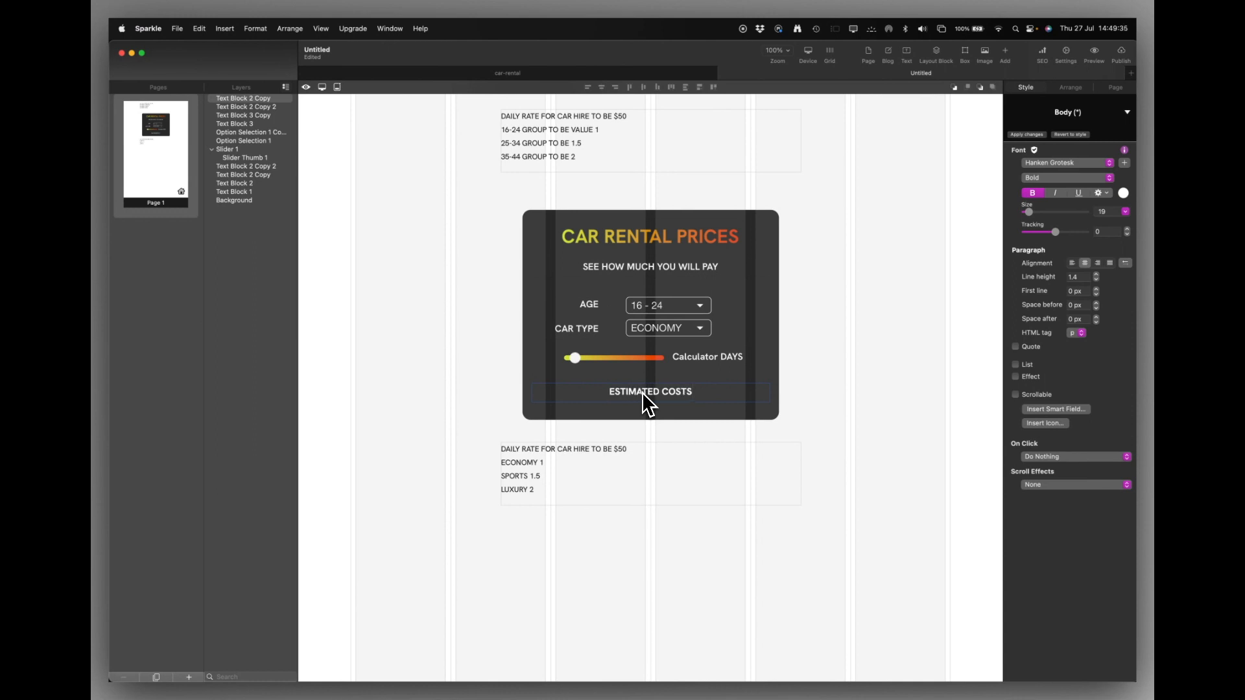
text(FOR YOUR)
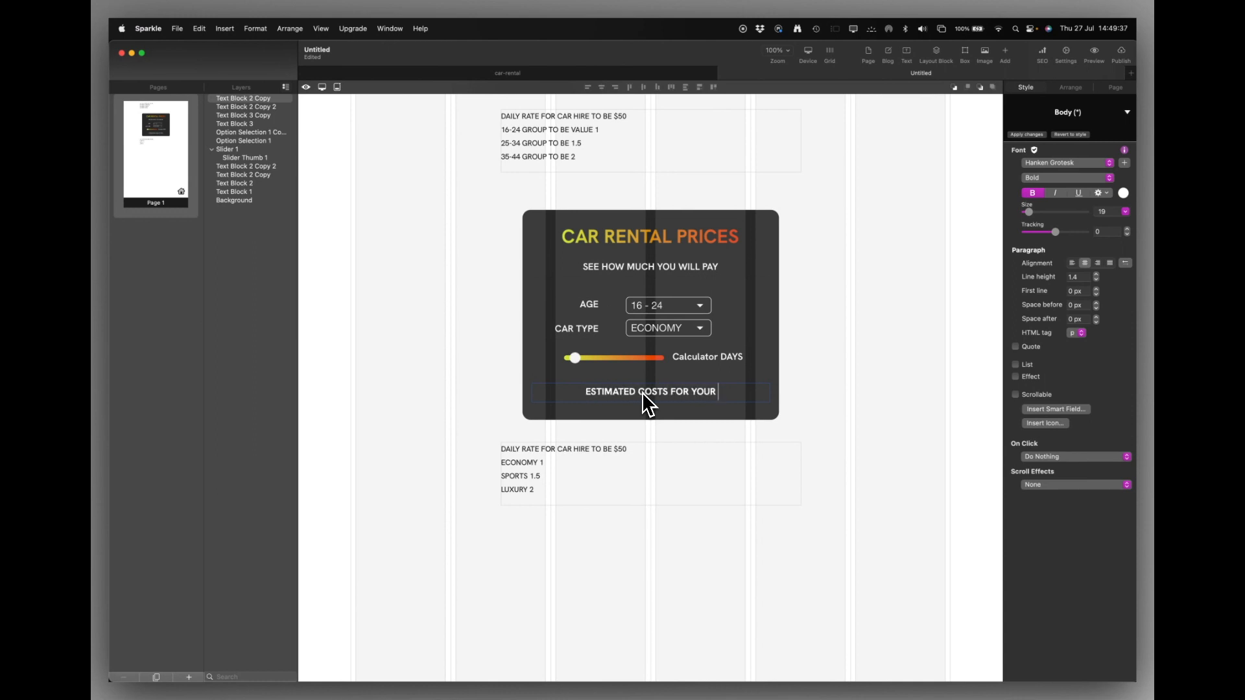
text( HIRE:)
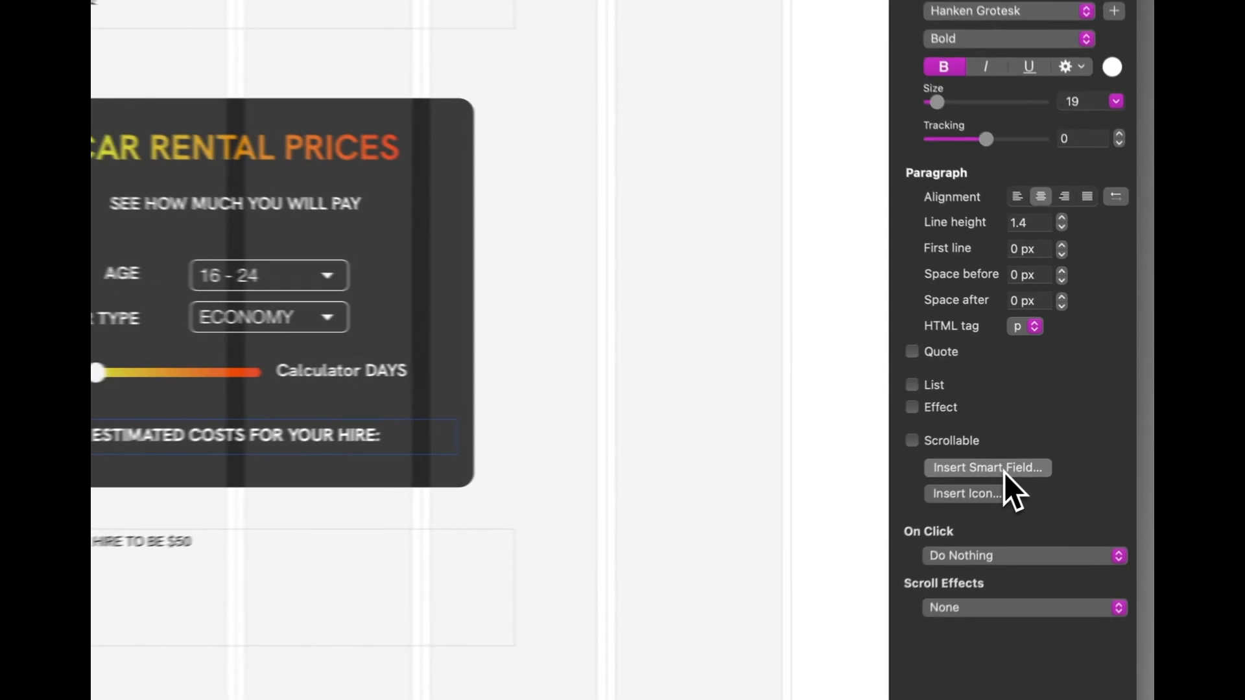
Insert a Calculator smart field at the end of the estimated costs line.
click(1057, 409)
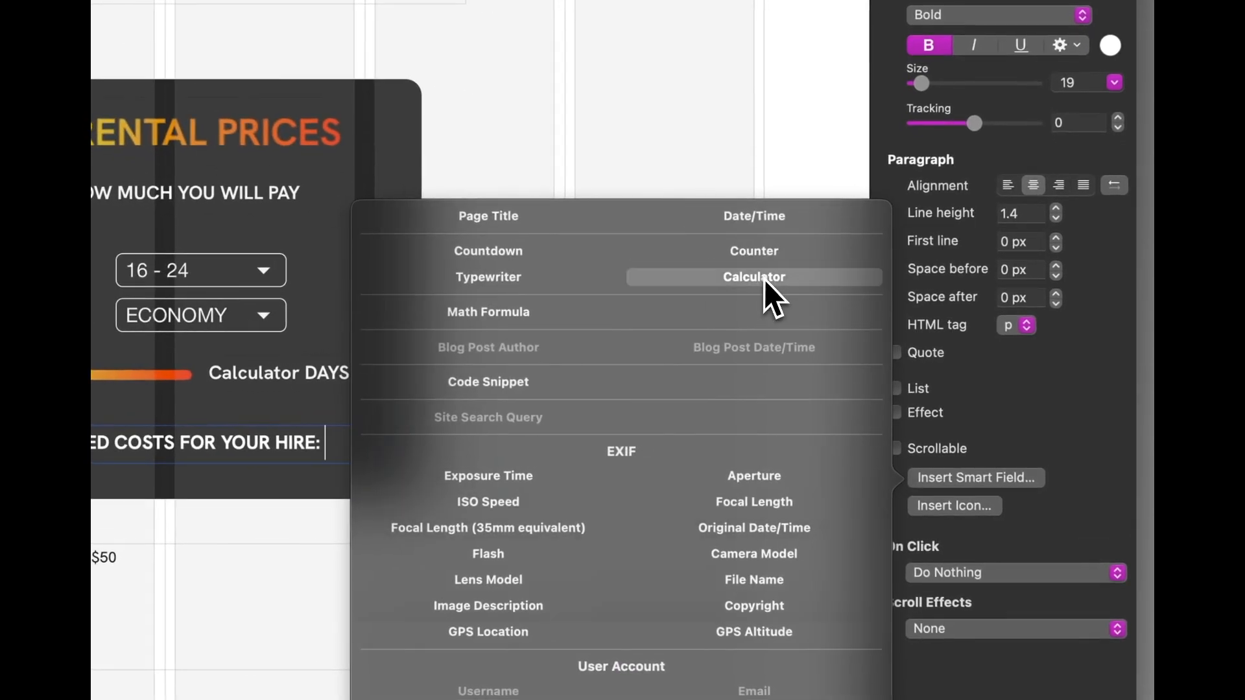
click(758, 277)
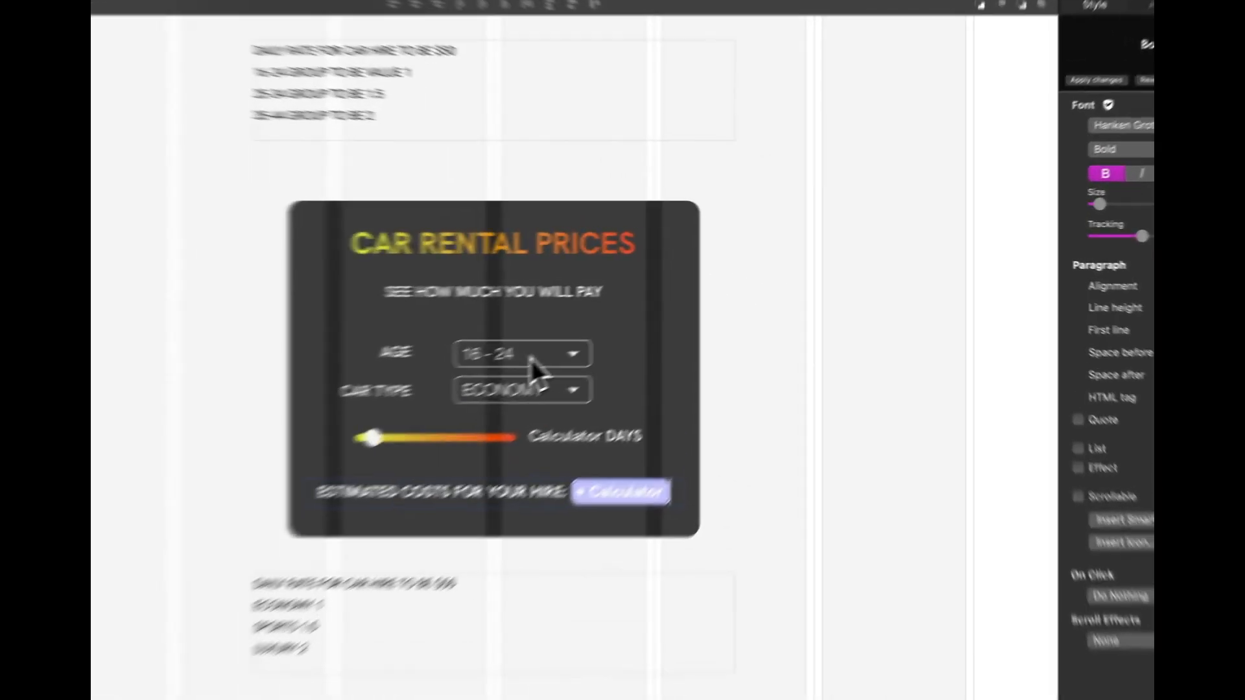
Review the option values assigned in the age and car type selection fields and the days calculator text.
click(673, 308)
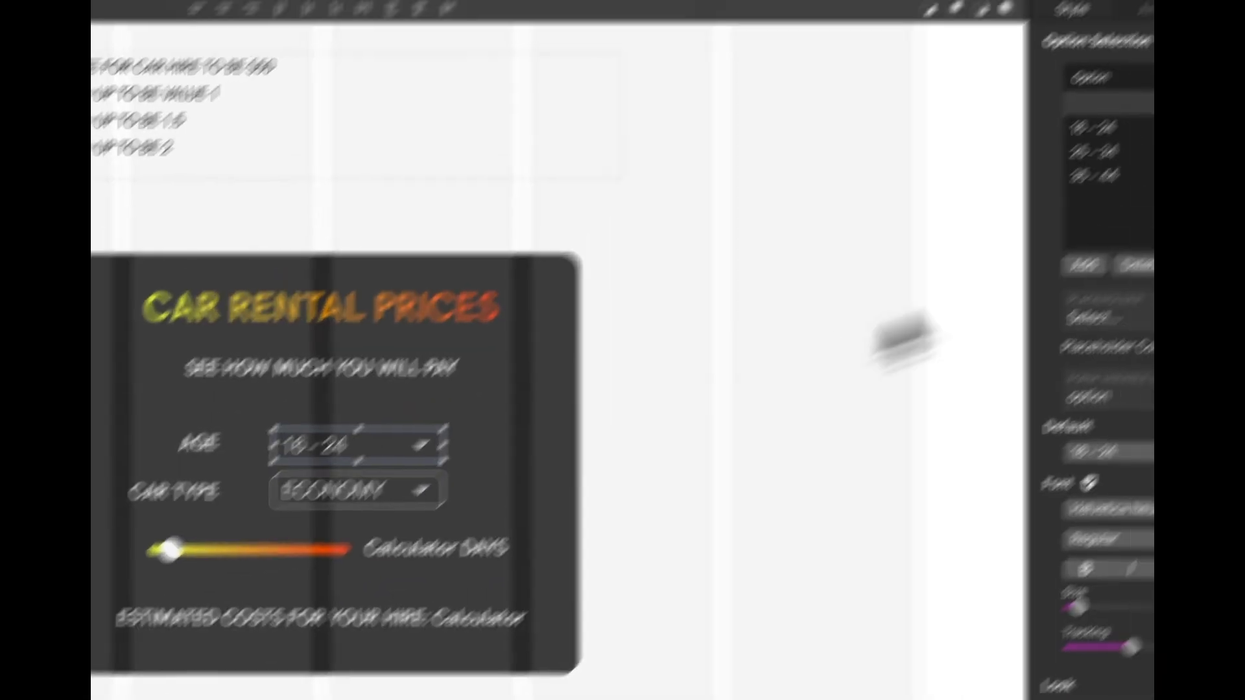
click(1141, 128)
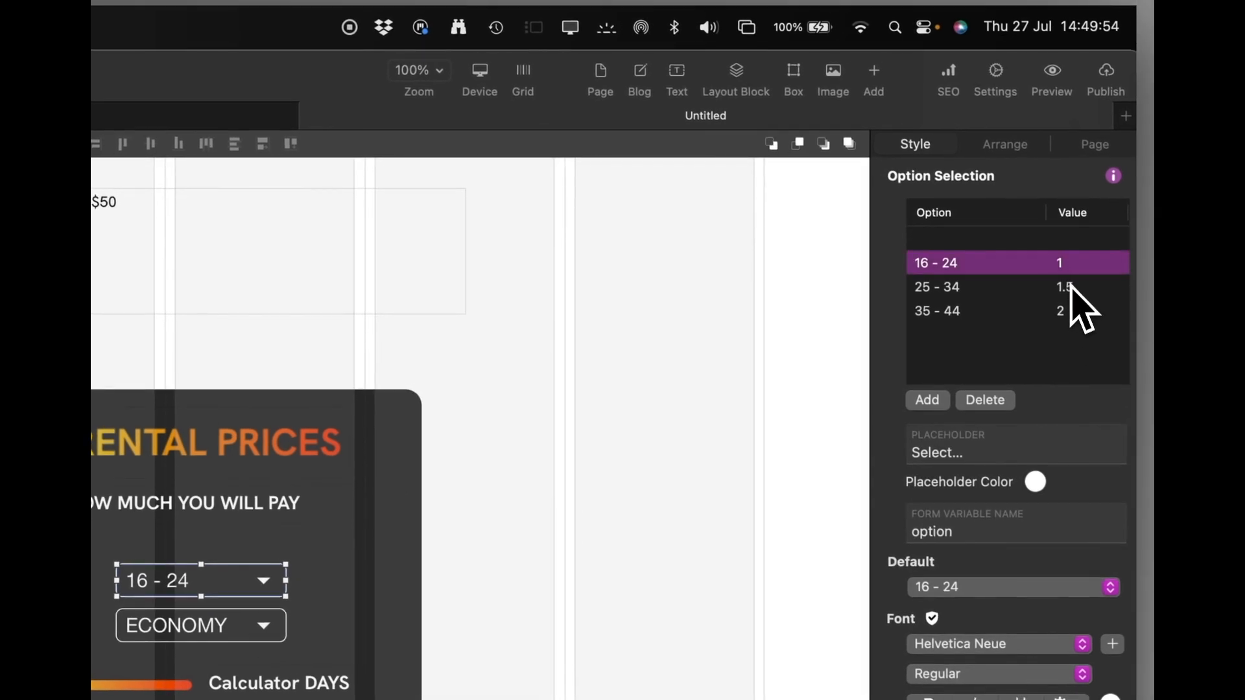
click(1070, 287)
click(1064, 313)
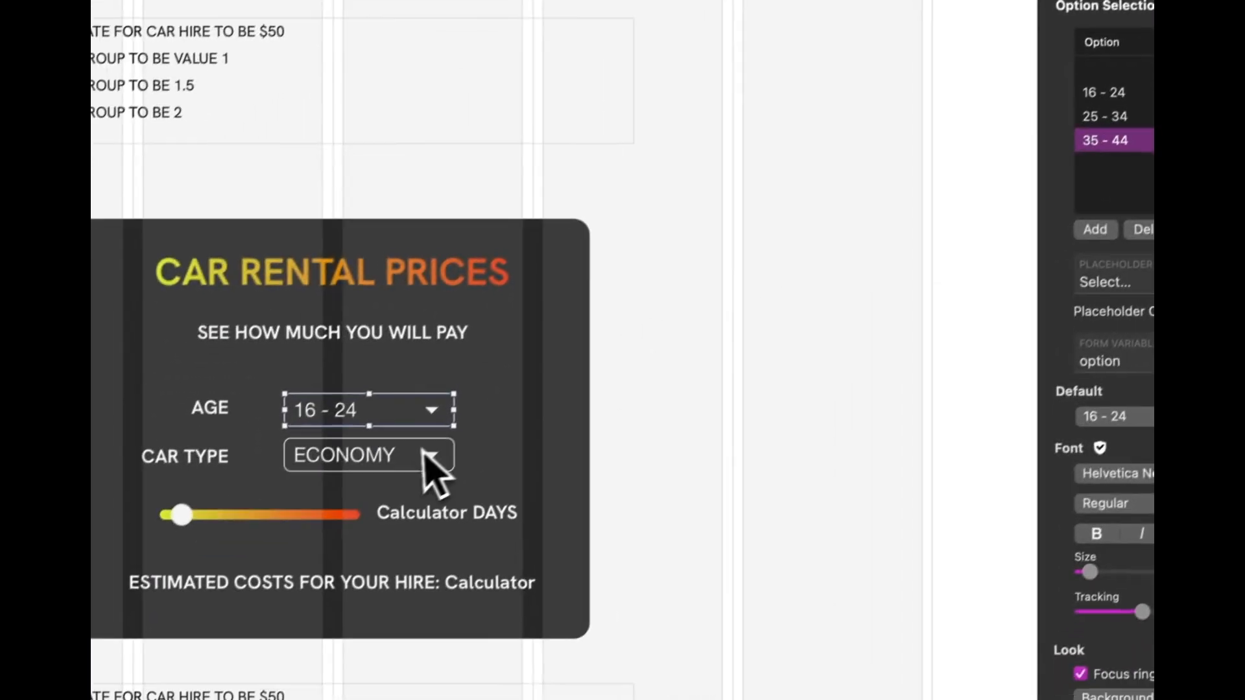
click(424, 457)
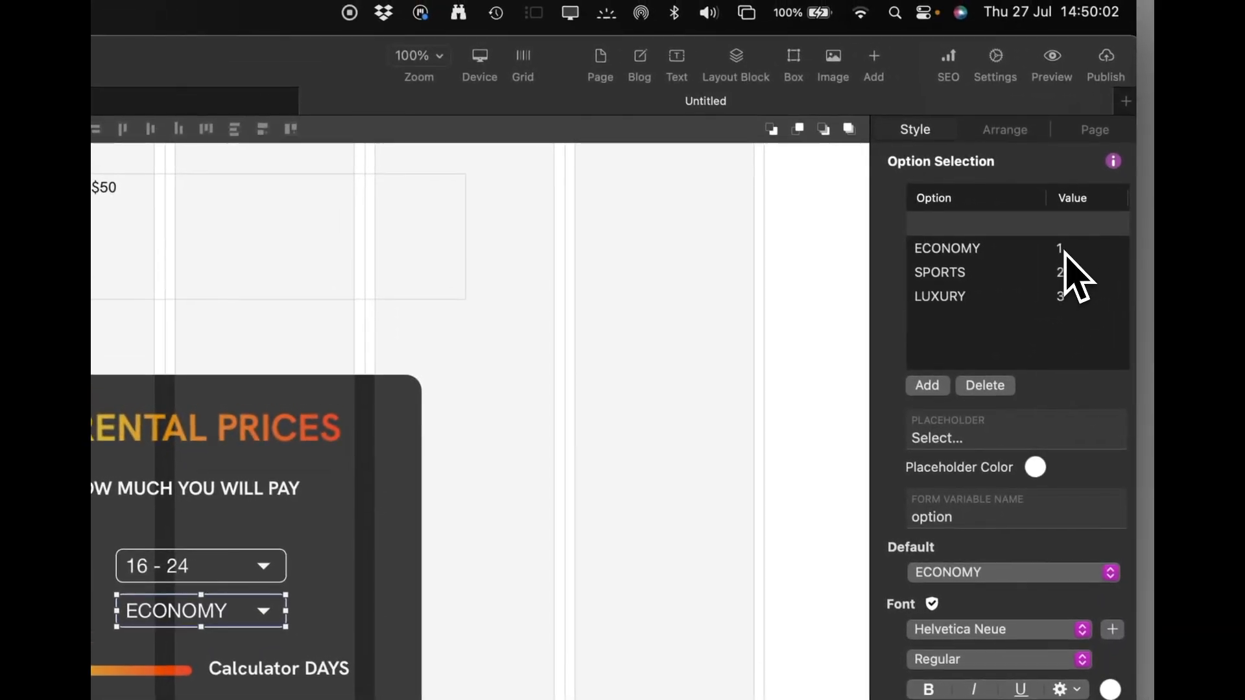
click(1065, 251)
click(1059, 273)
click(1060, 296)
click(254, 672)
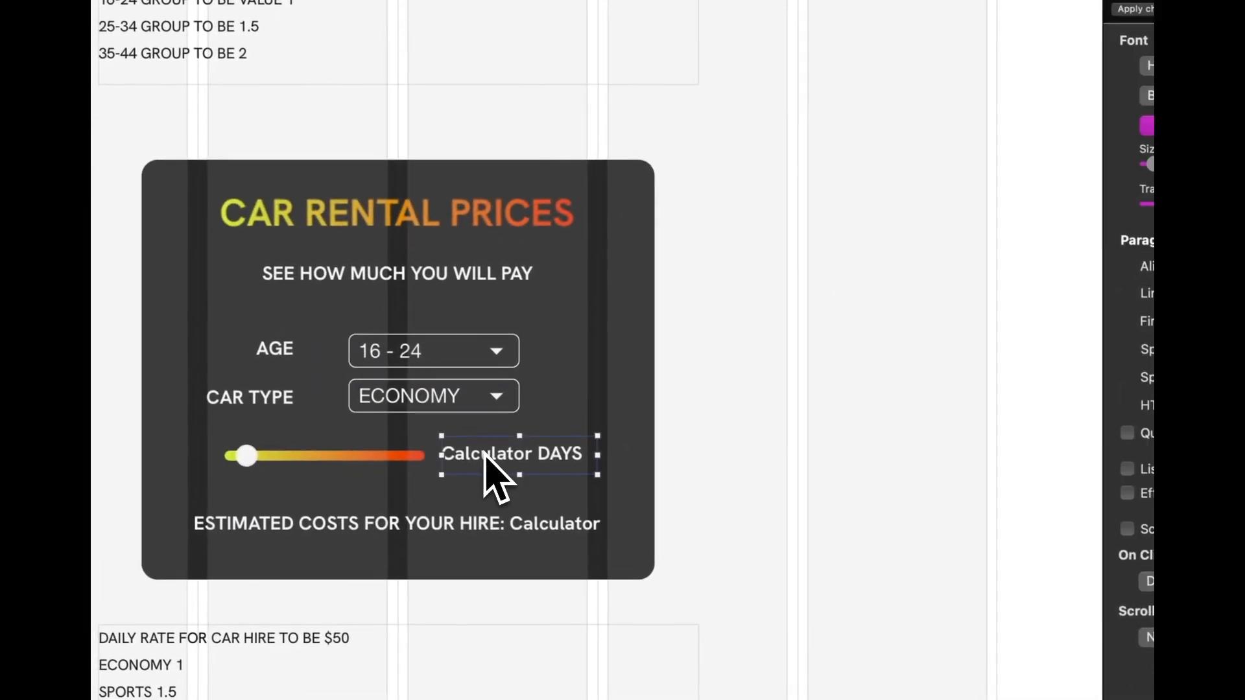
Add a "$" sign directly before the Calculator field in the estimated costs line.
click(558, 529)
double_click(514, 527)
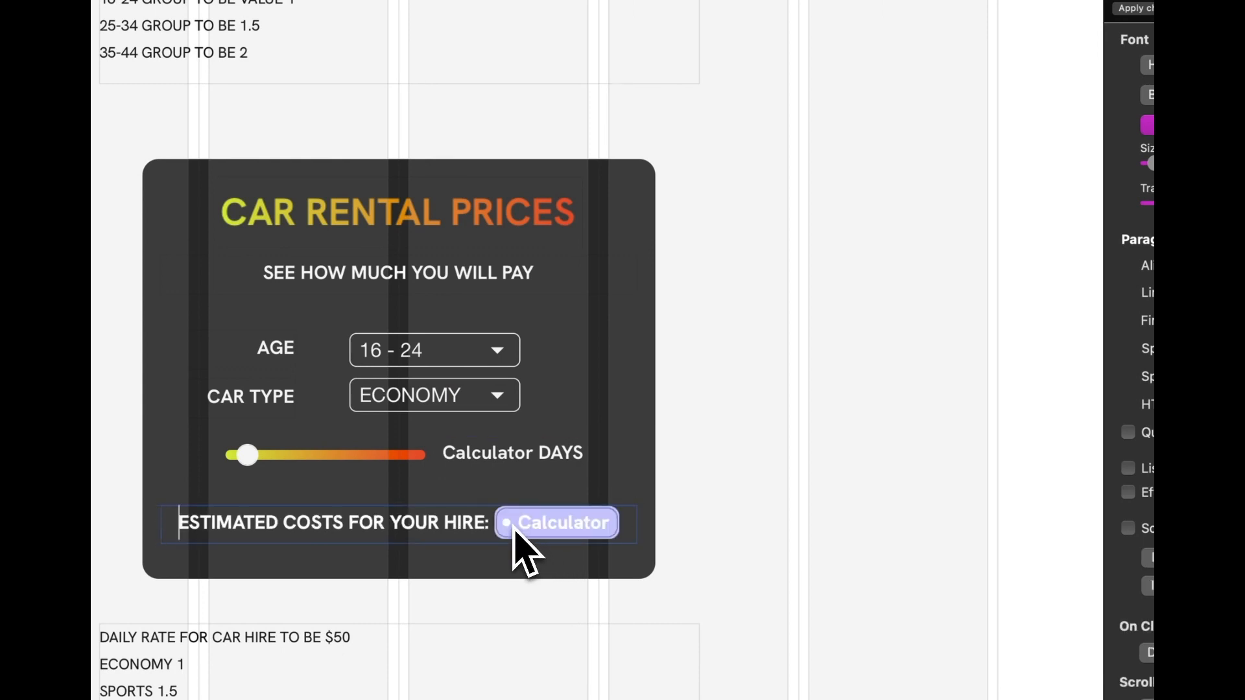
text(: $)
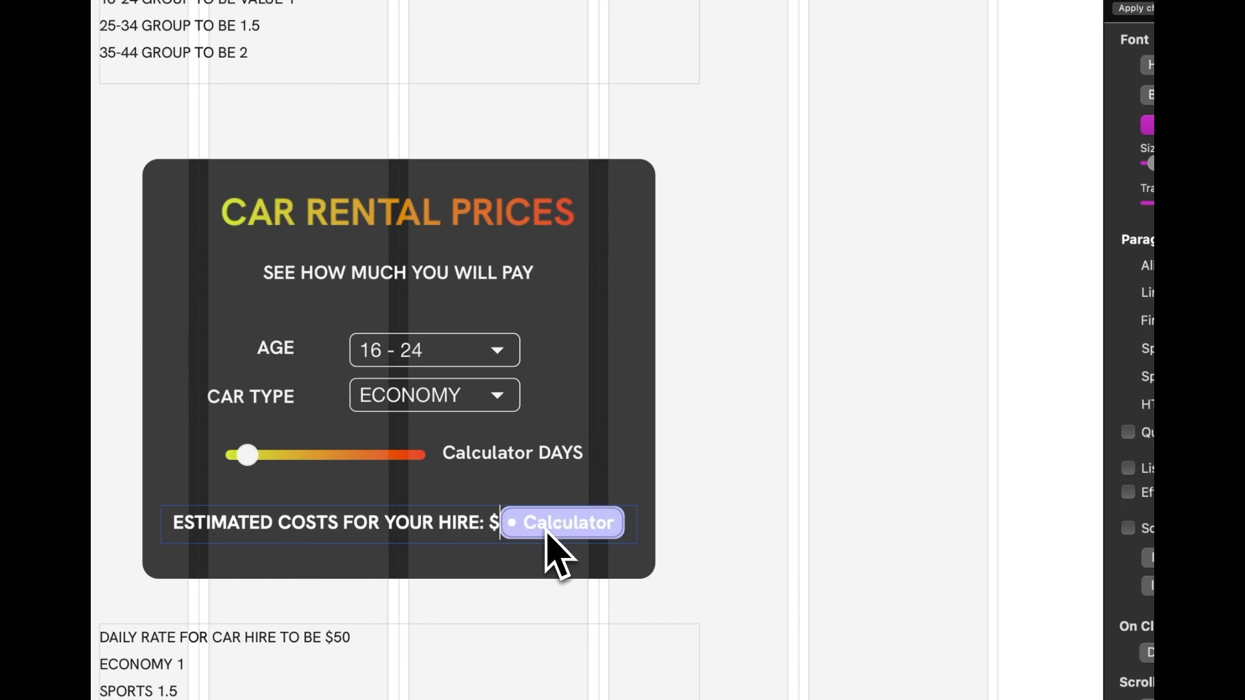
Check which form values can be inserted into the estimated costs calculator, then close its editor.
click(562, 526)
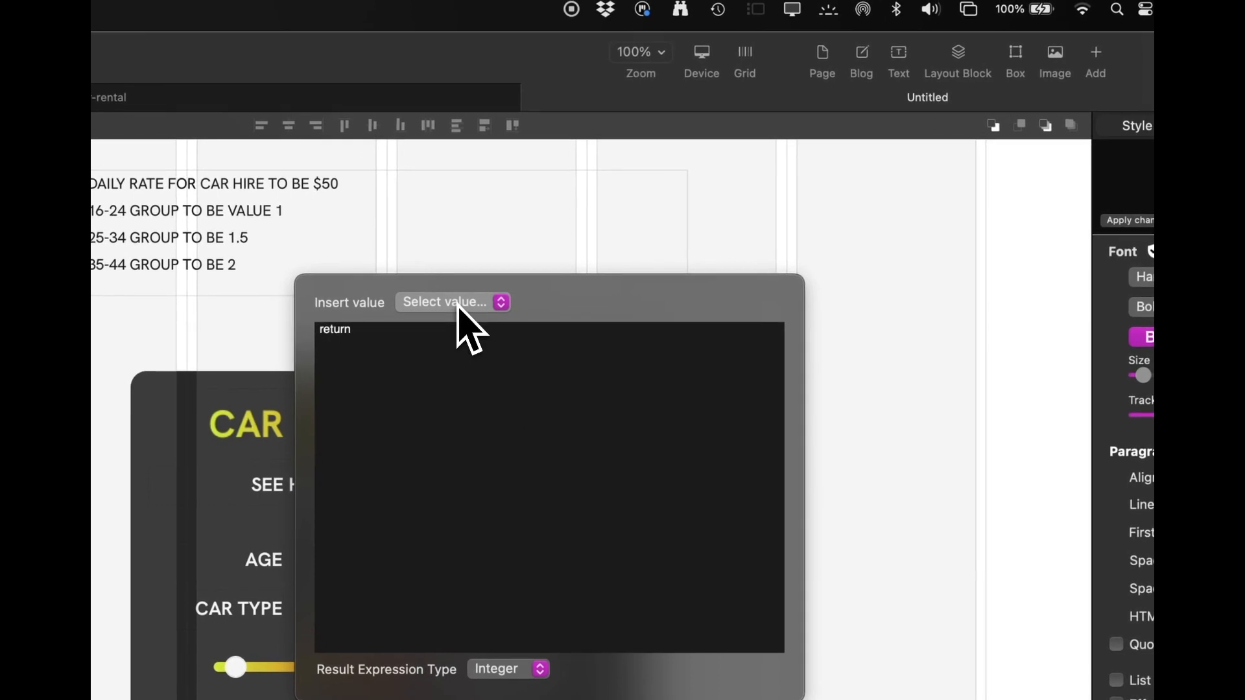
click(457, 305)
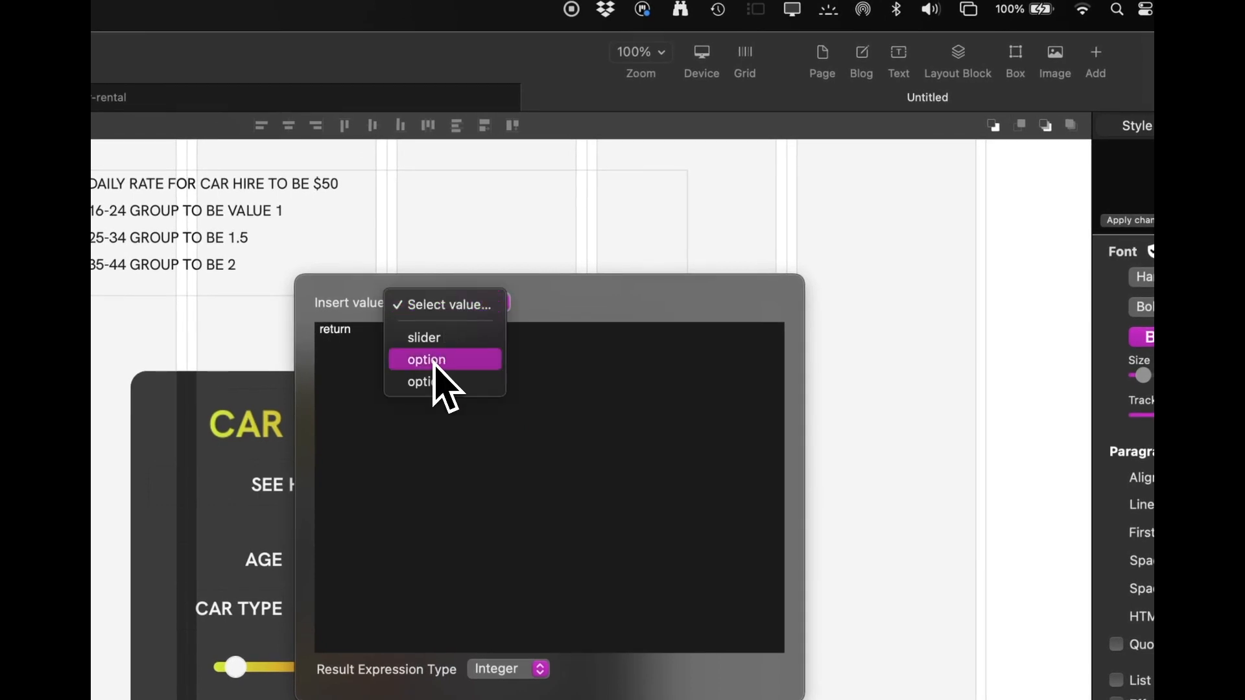
click(815, 261)
click(815, 260)
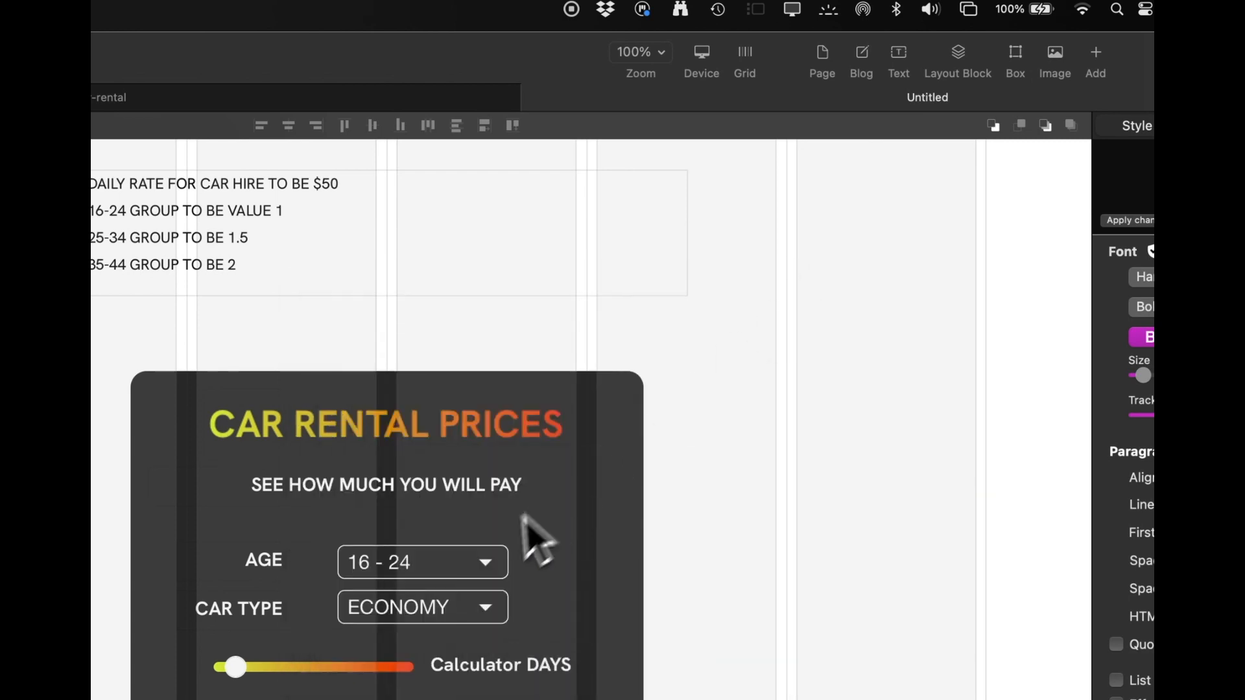
Set the form variable names to "Age dropdown" for the age selection field and "Car type" for the car type selection field.
click(428, 569)
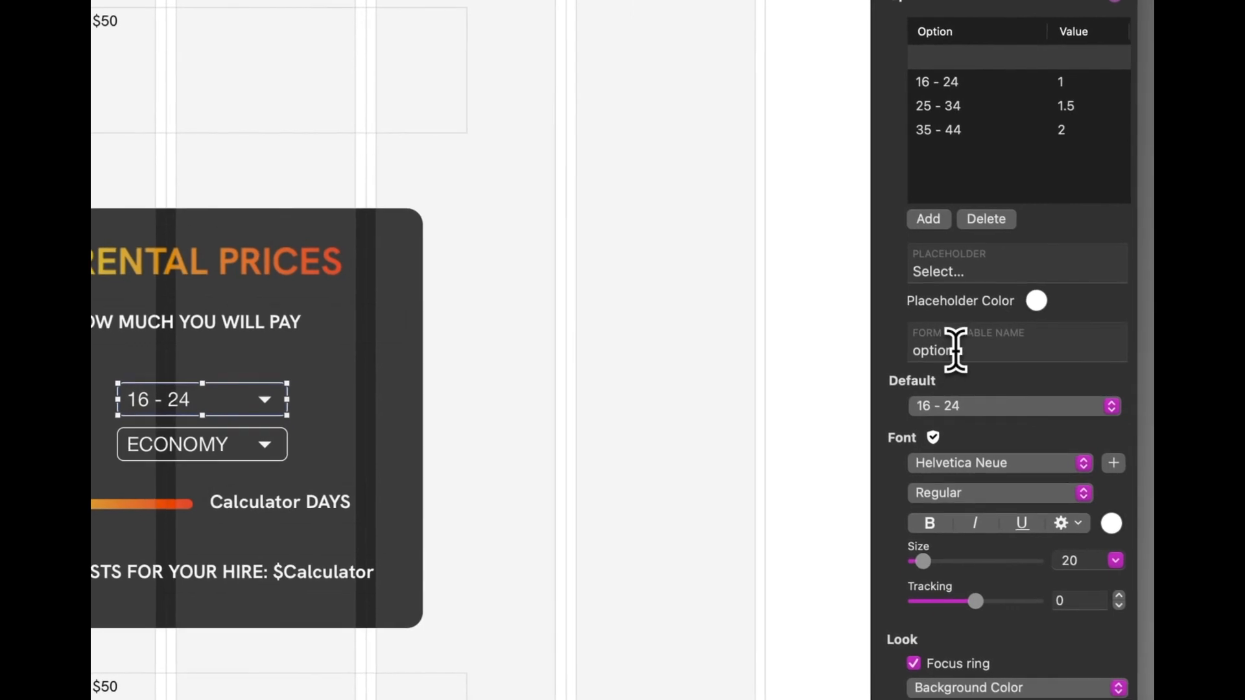
double_click(955, 350)
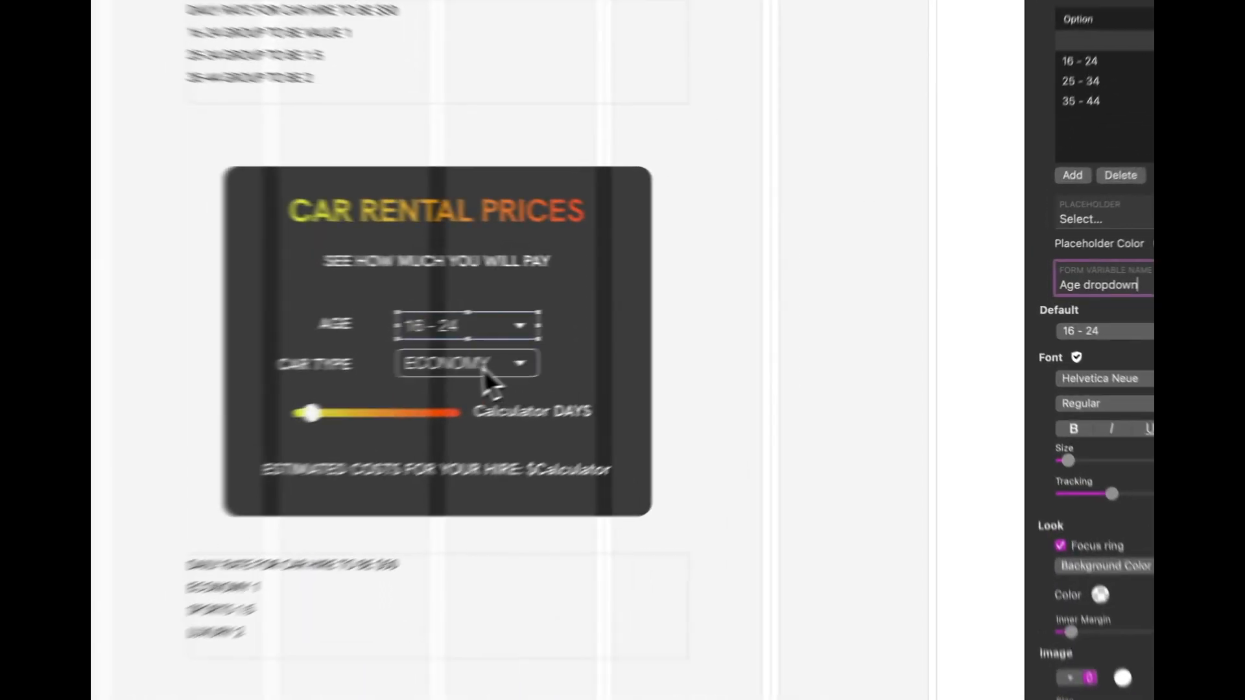
click(675, 328)
drag(954, 337, 896, 332)
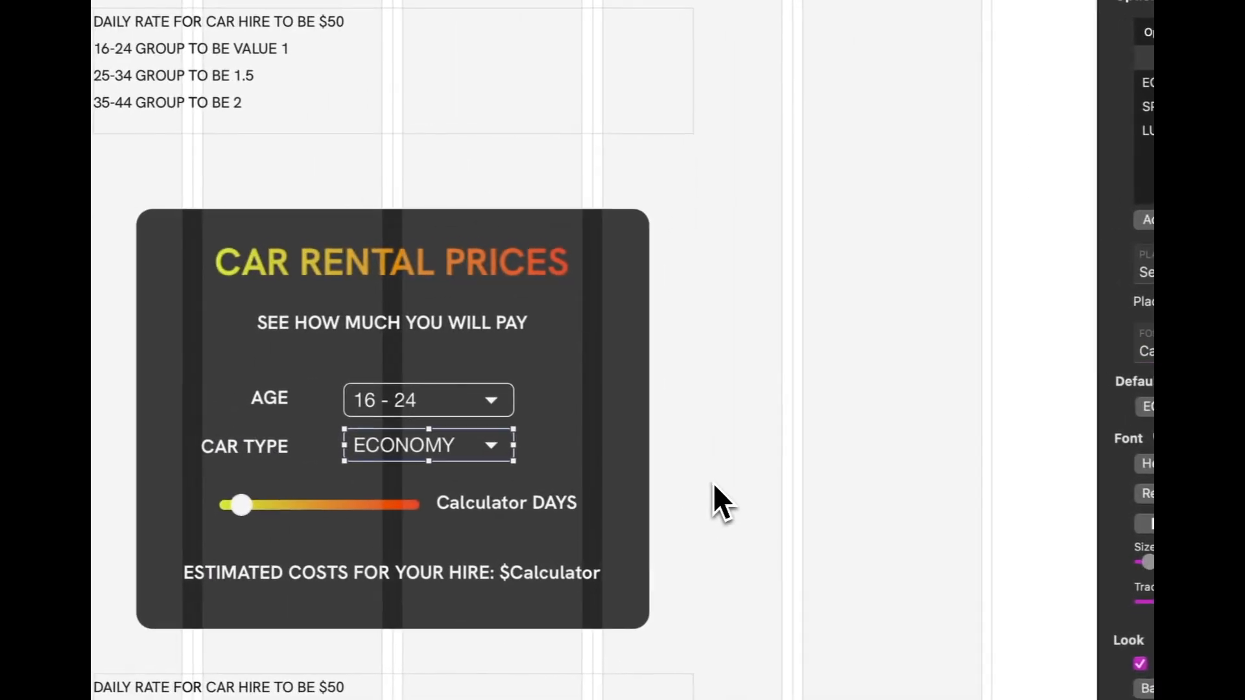
click(522, 455)
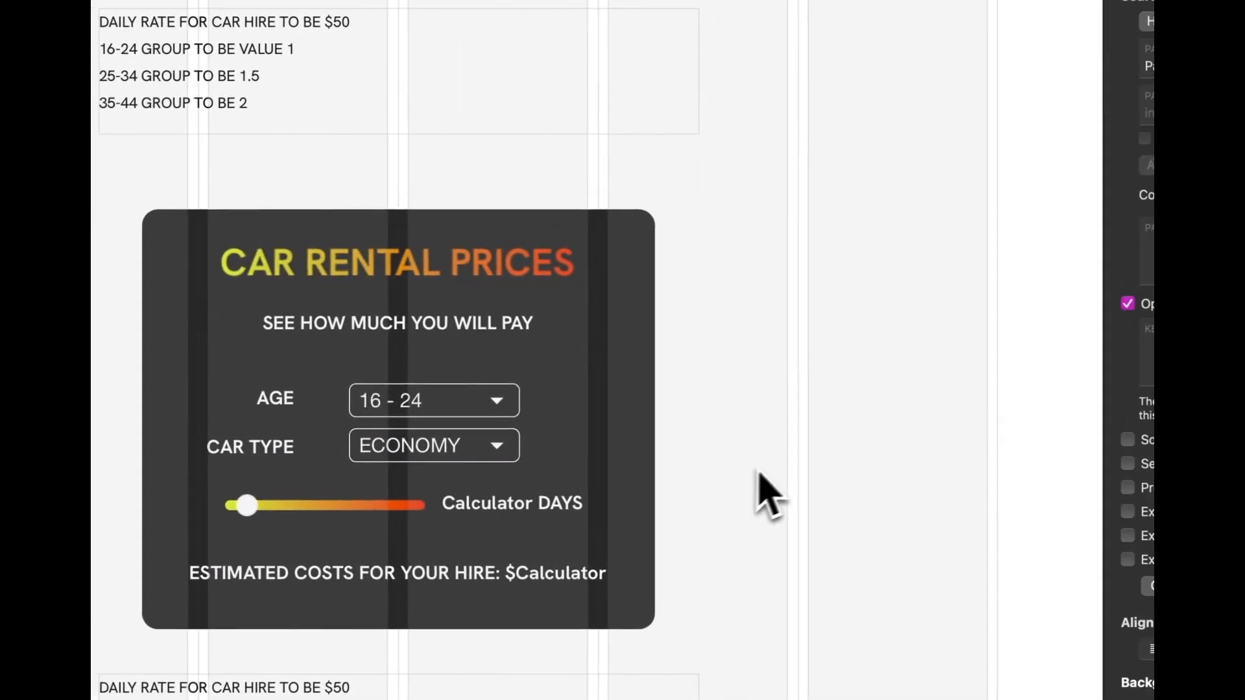
Enter the estimated costs calculator's expression as return Age dropdown * Car type * slider * 50, using the inserted form values.
click(558, 580)
double_click(570, 579)
click(572, 582)
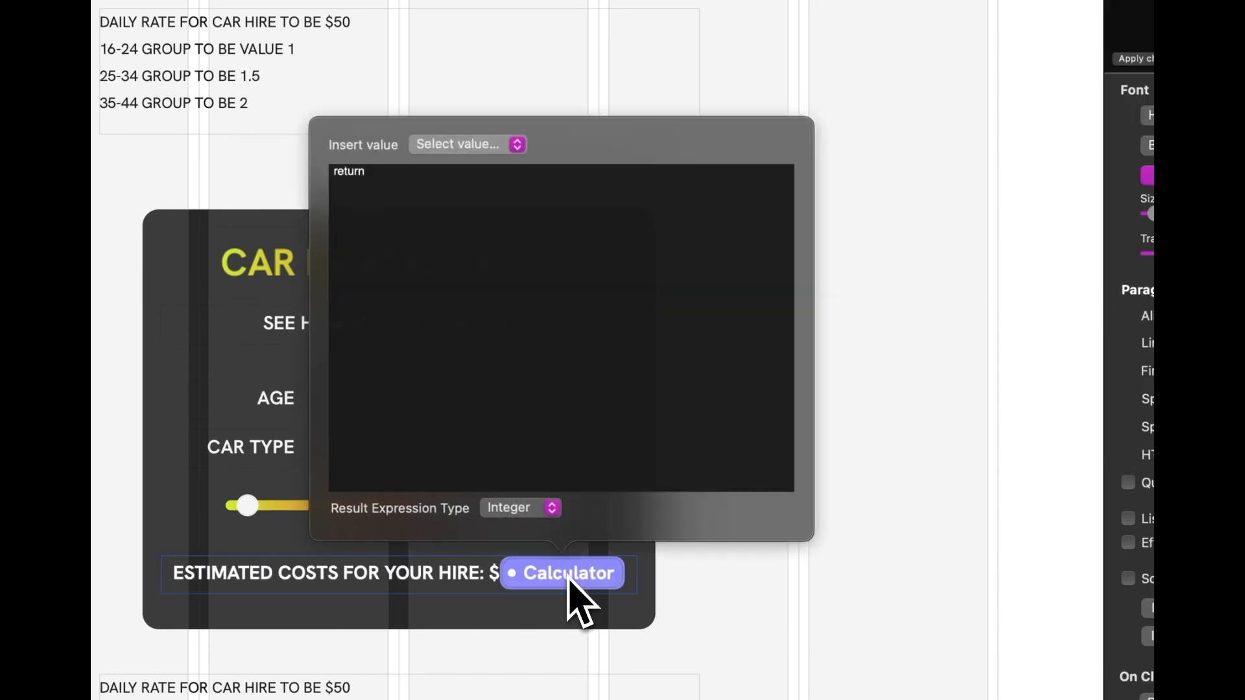
click(449, 142)
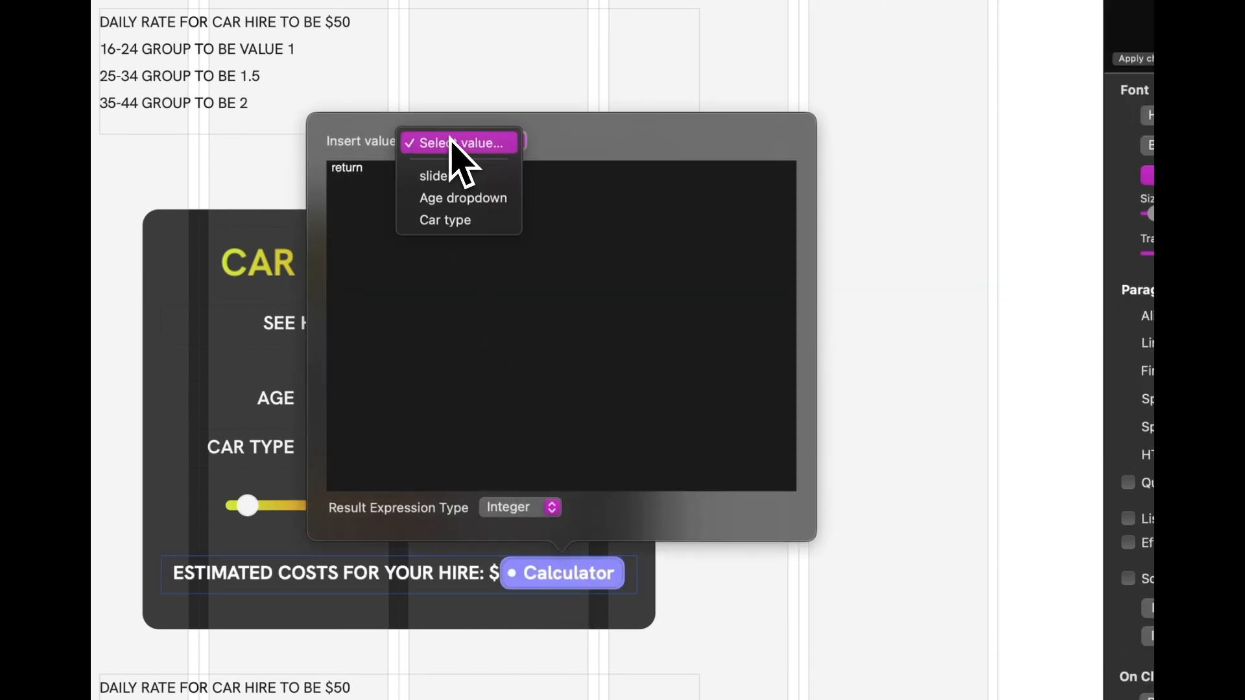
click(461, 201)
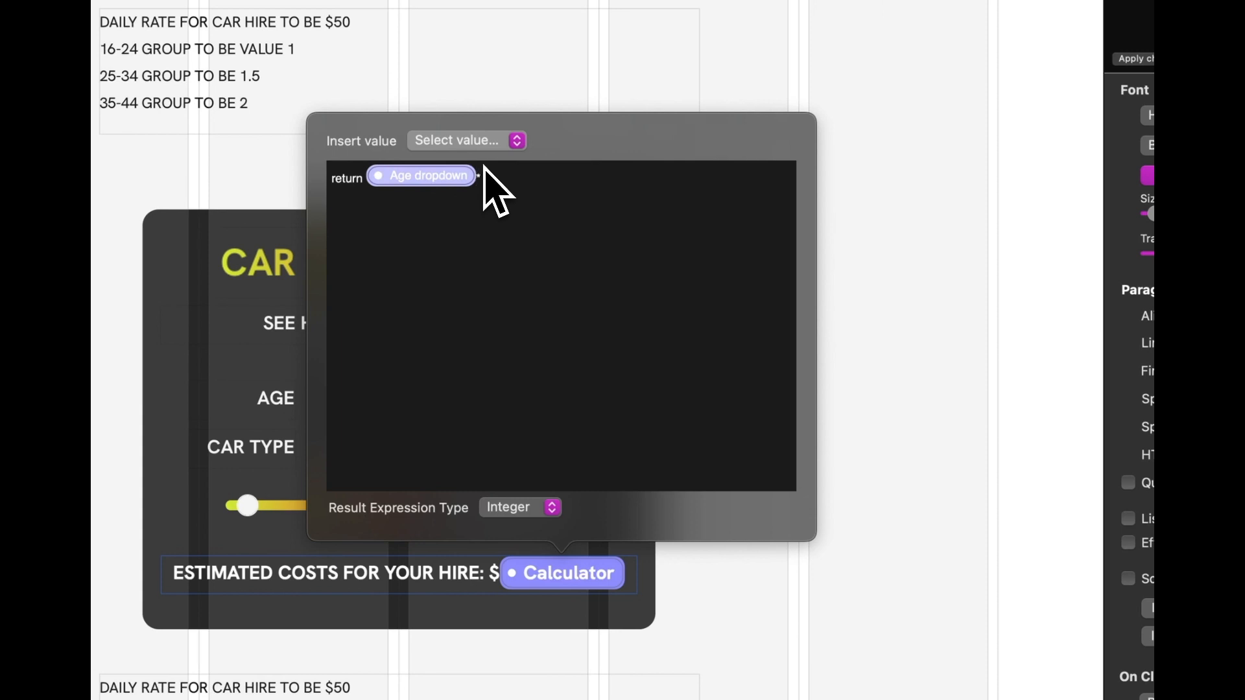
click(480, 141)
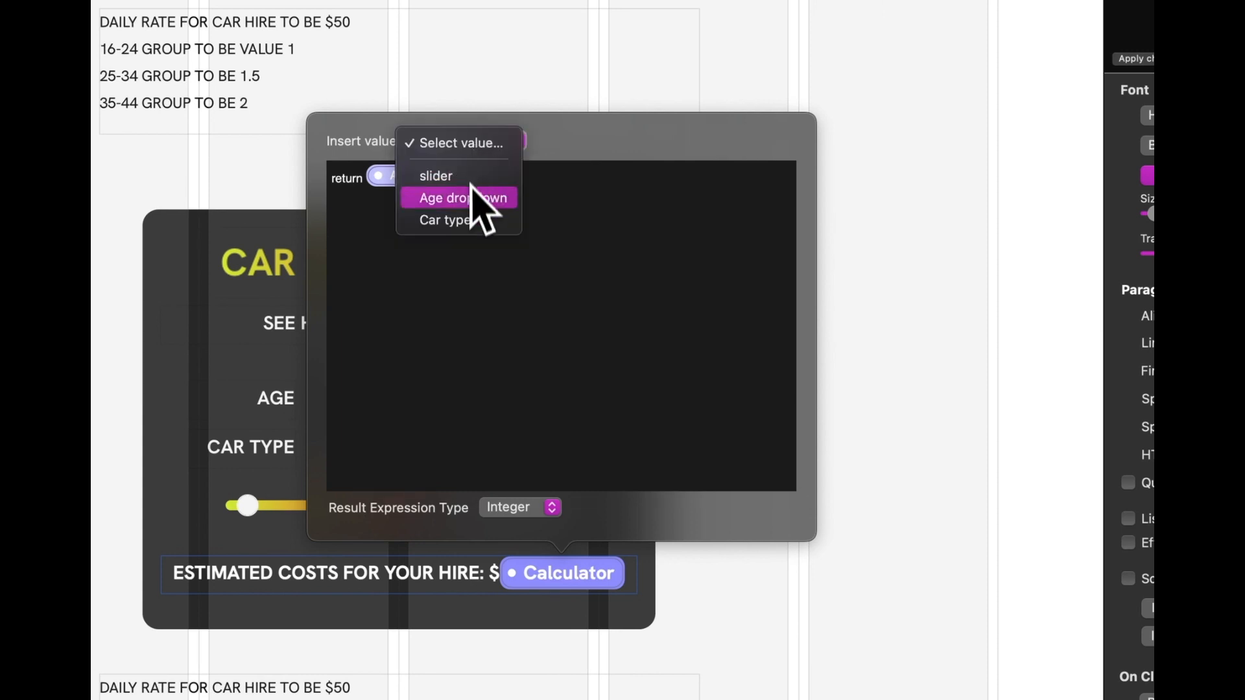
click(454, 224)
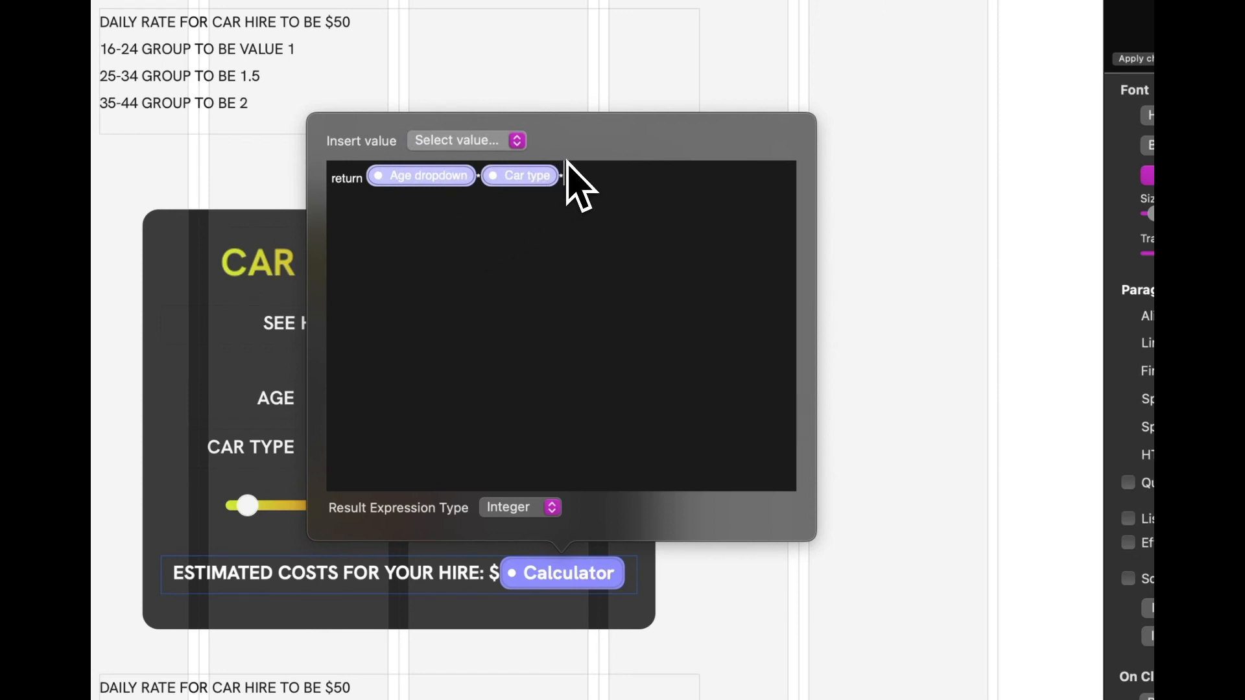
click(478, 143)
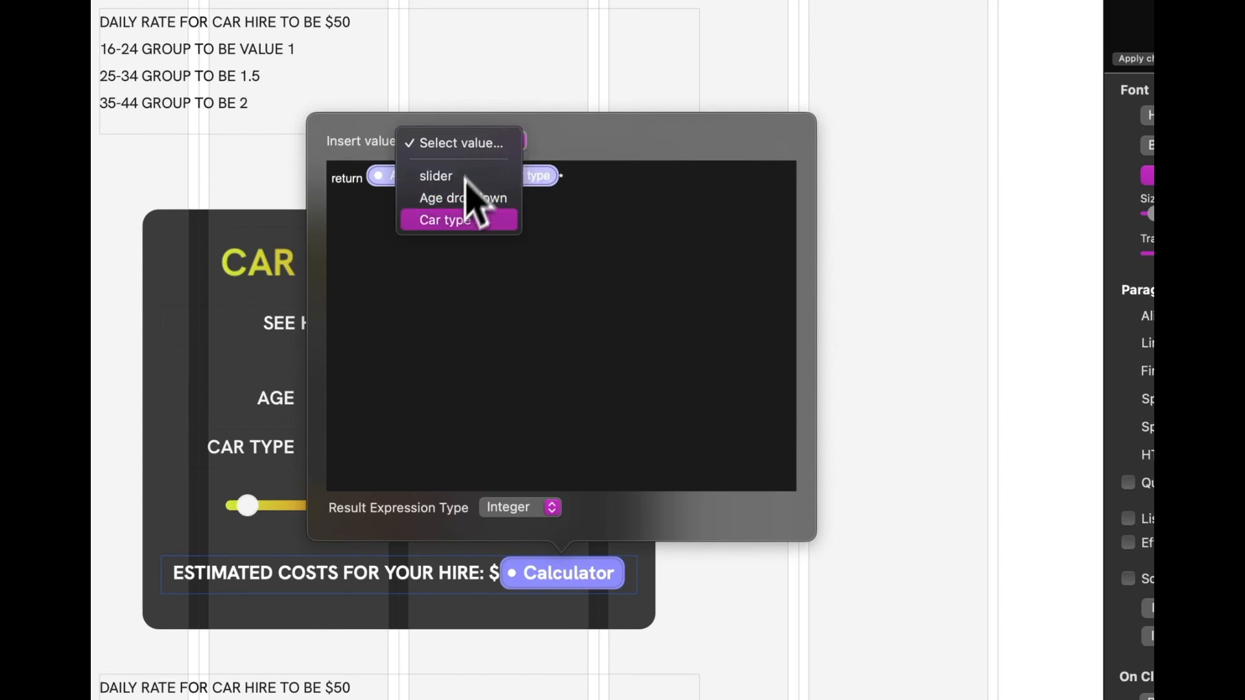
click(446, 177)
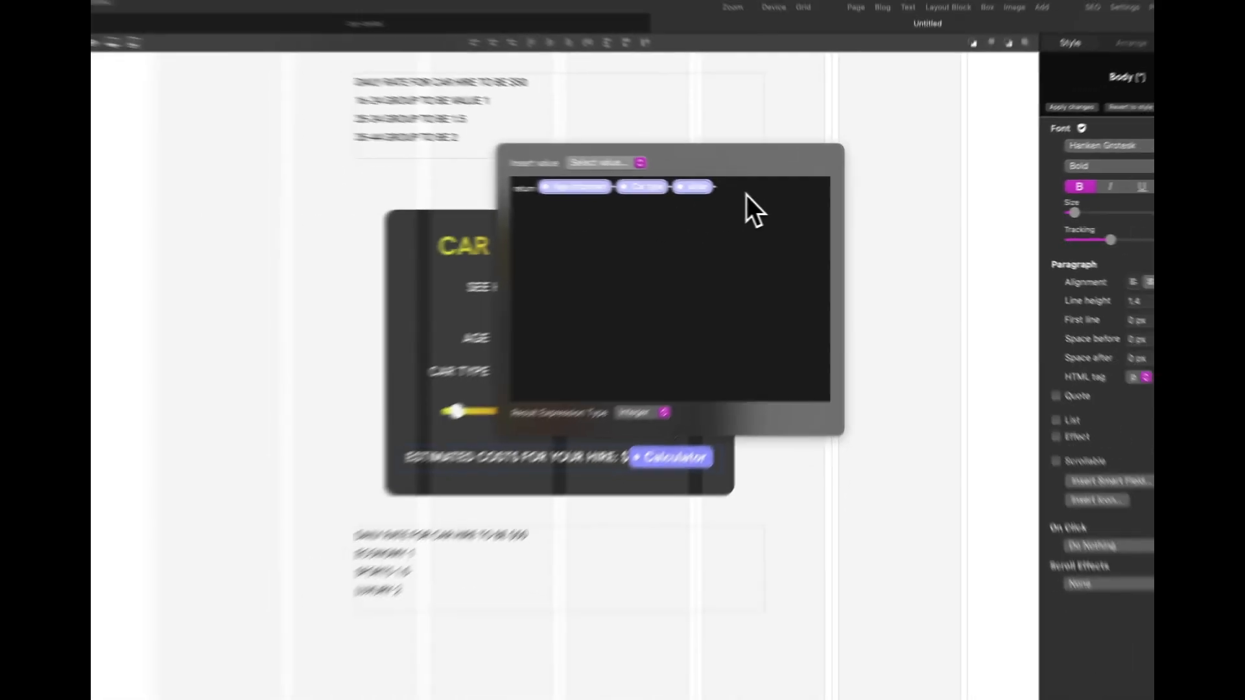
text(50)
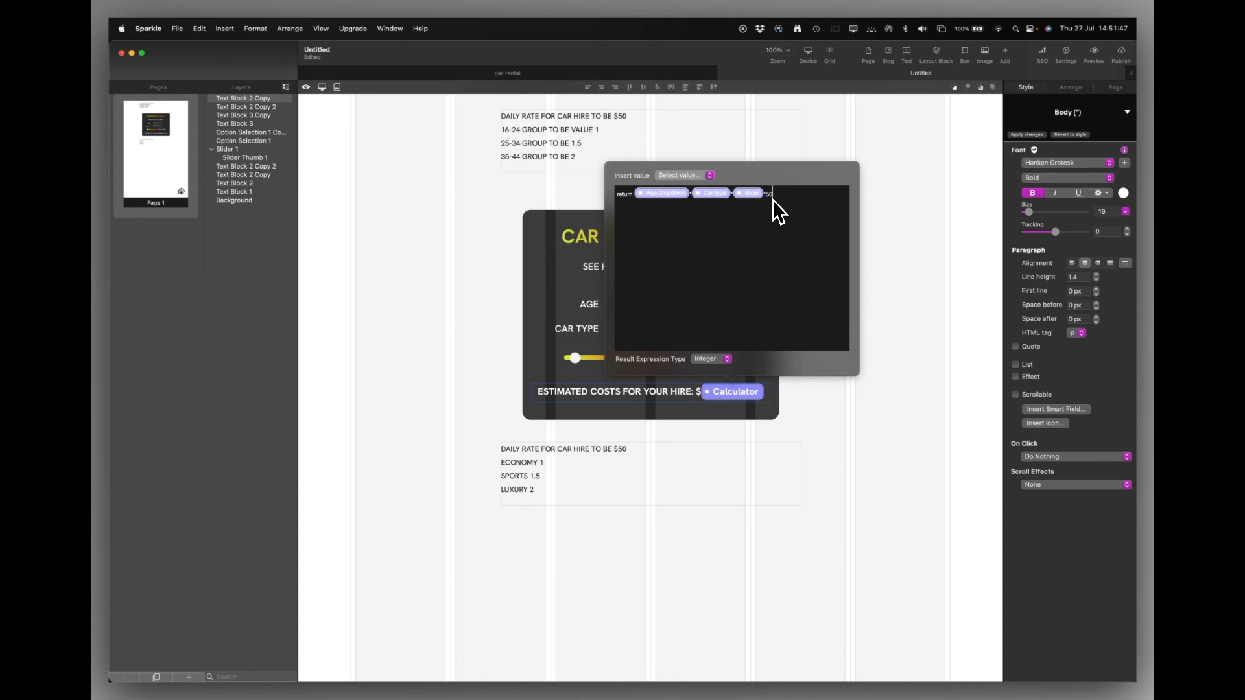
Set the estimated costs calculator's result expression type to Numeric with 3 digits and close its editor.
click(711, 359)
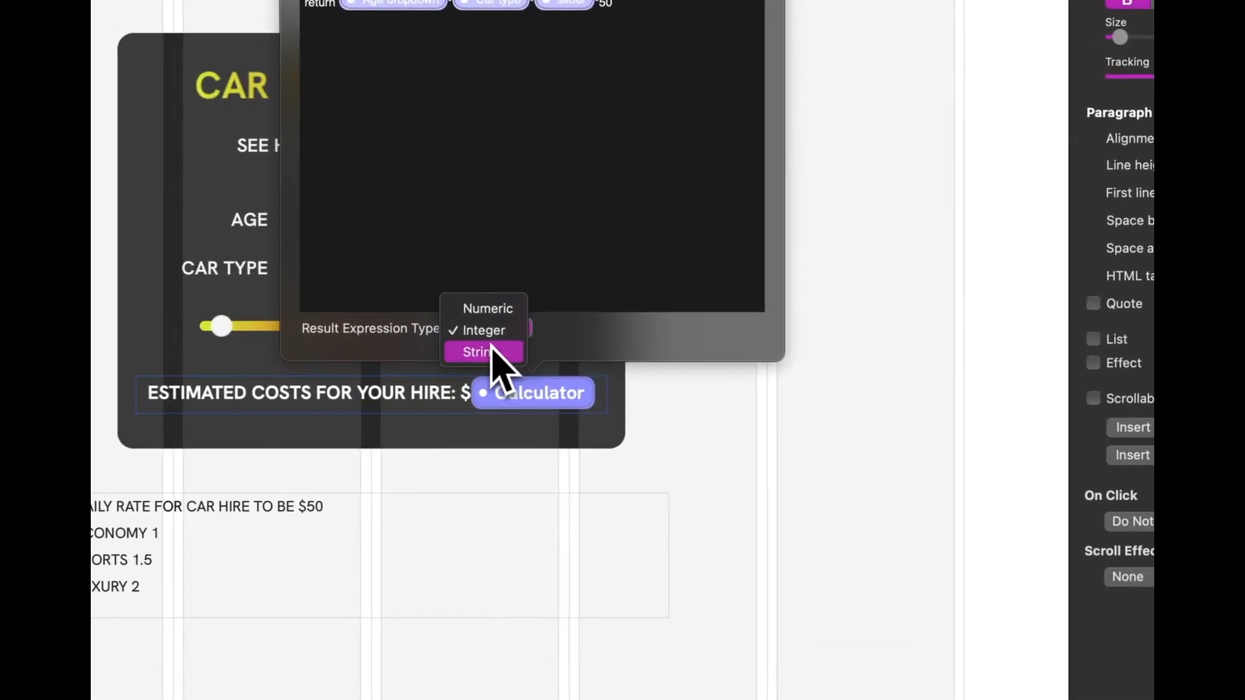
click(486, 308)
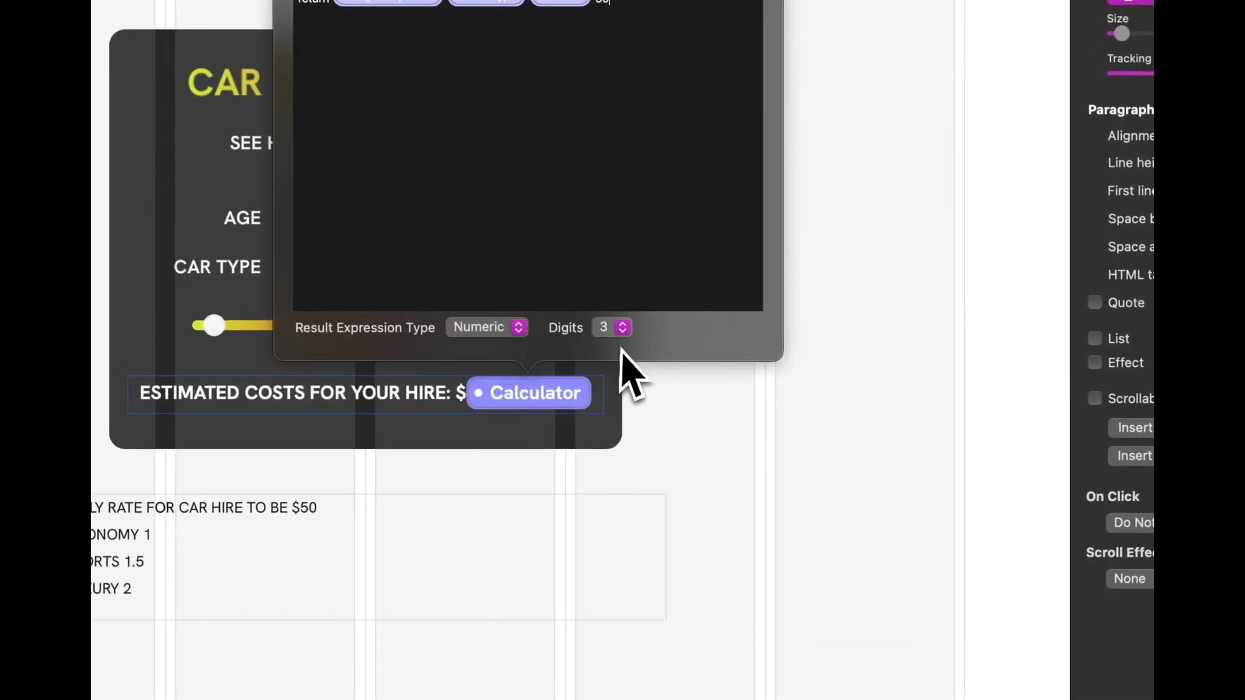
click(622, 328)
click(613, 308)
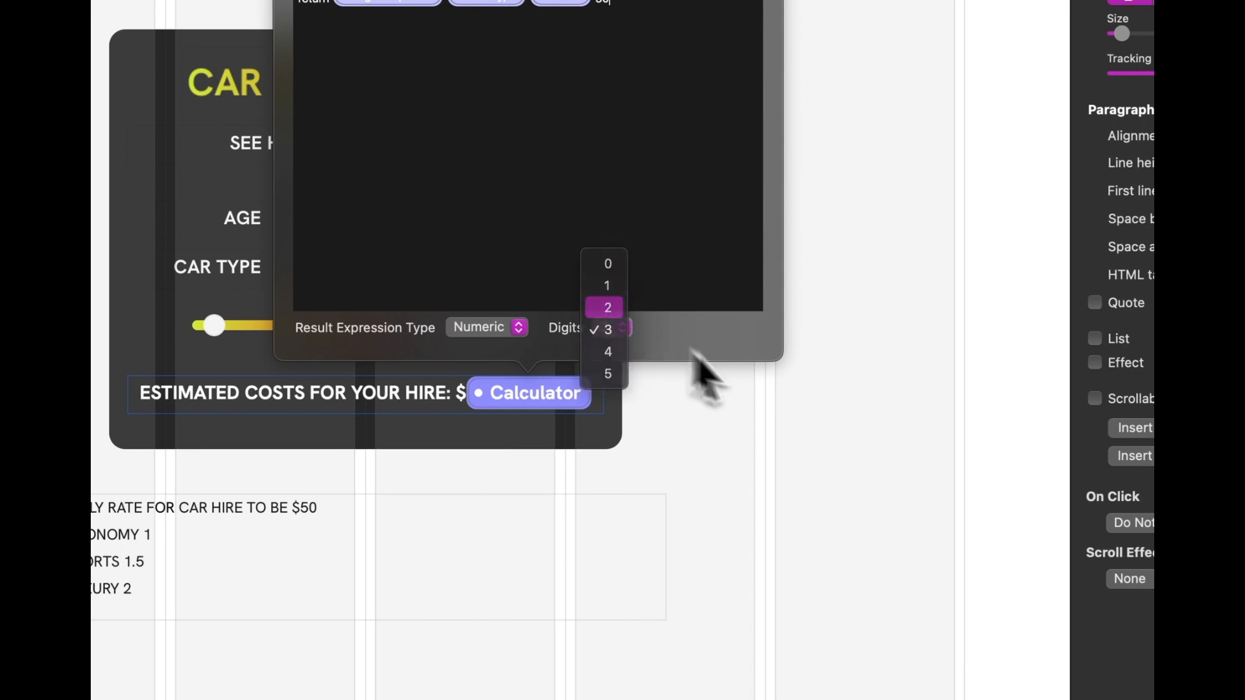
click(624, 329)
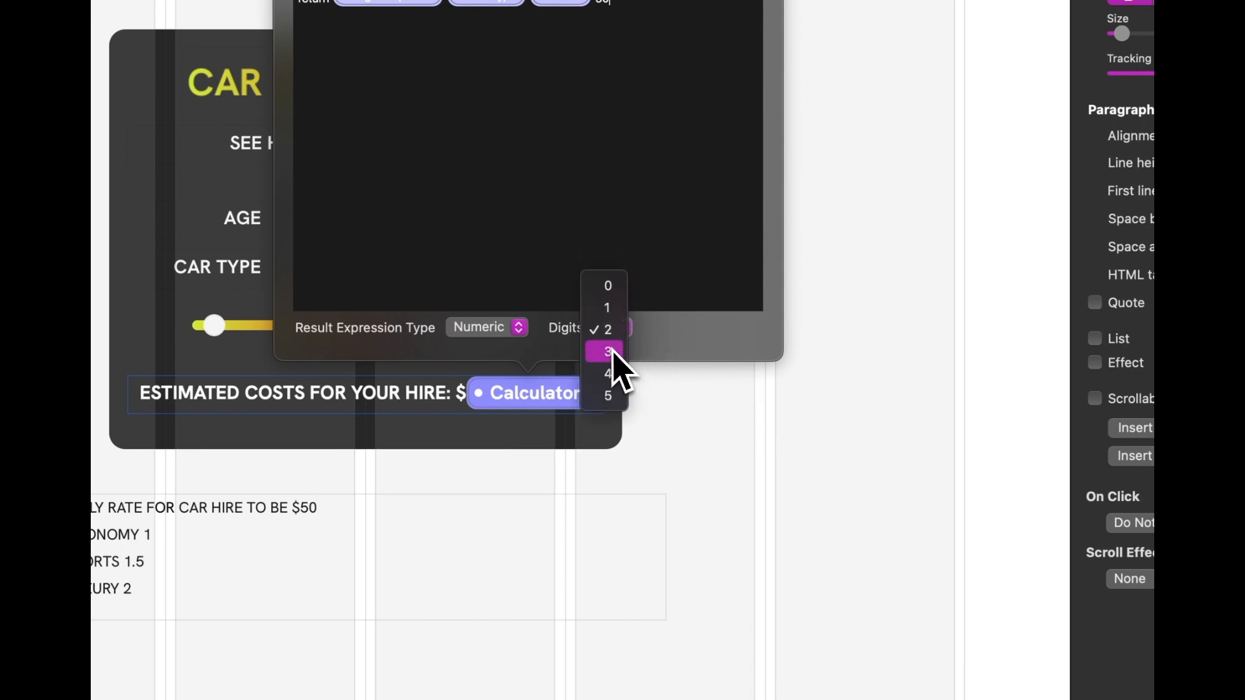
click(612, 350)
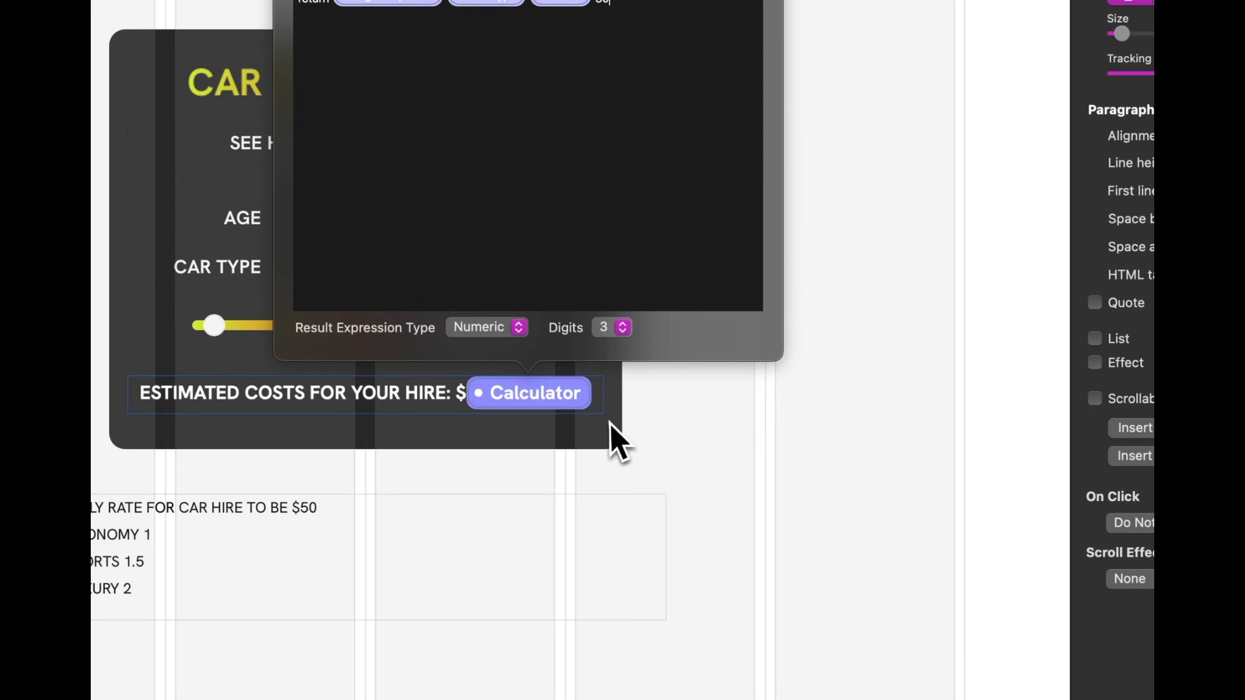
click(608, 427)
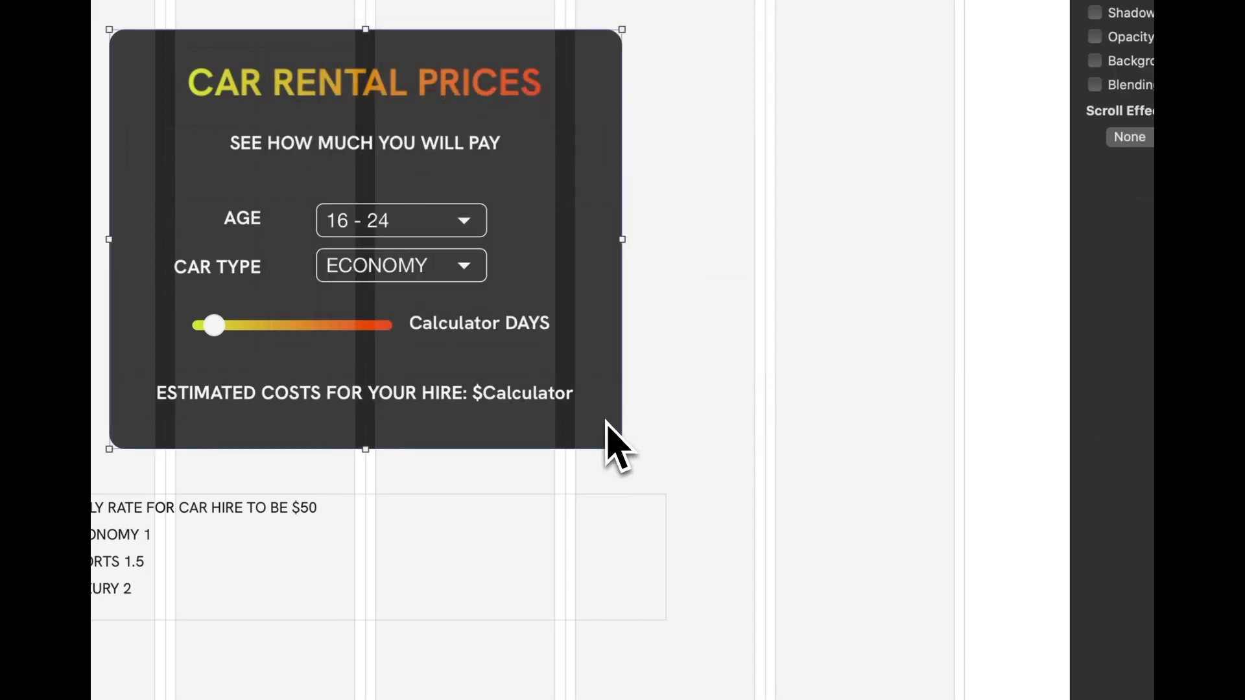
Preview the page in Safari and test the cost estimate with car type LUXURY and the slider at 4 days.
click(550, 396)
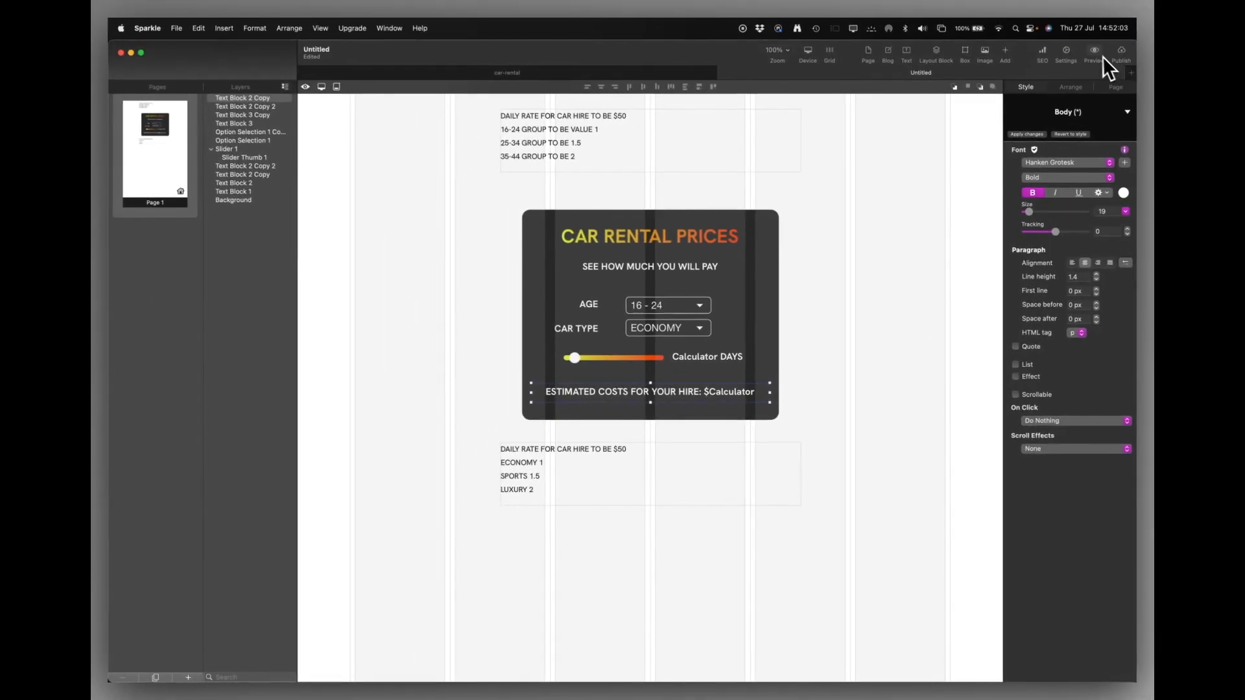
click(1095, 51)
click(1089, 129)
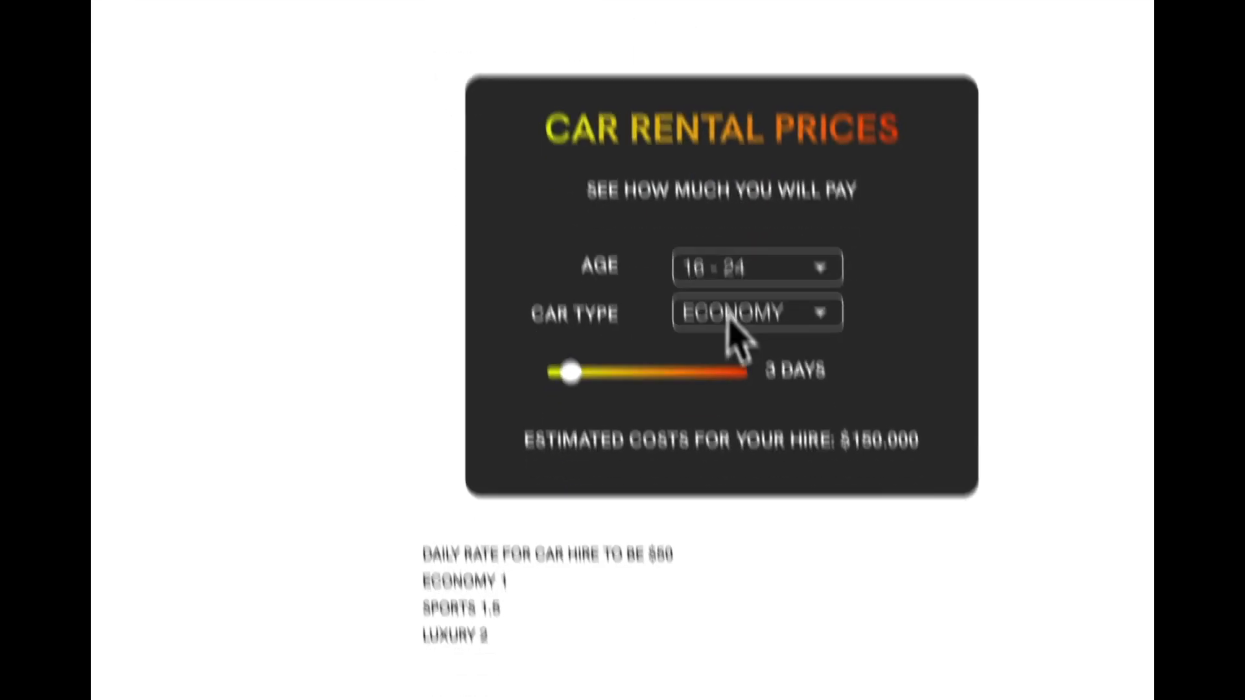
click(731, 325)
click(722, 214)
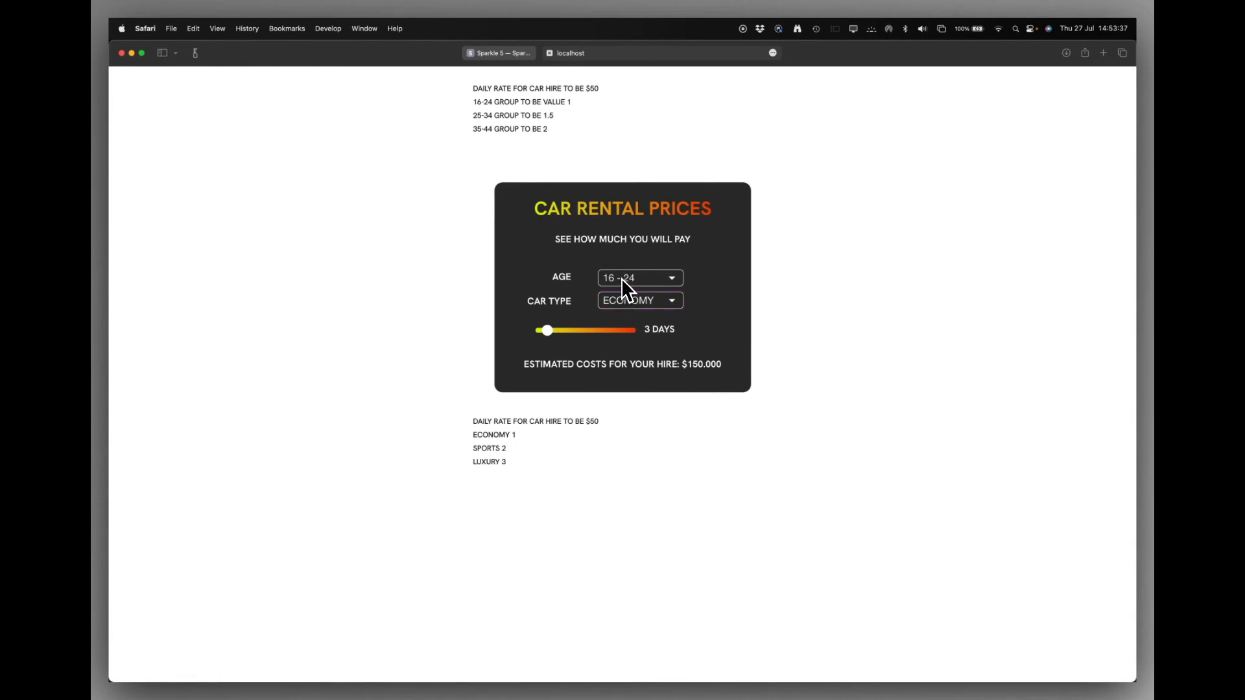
click(622, 303)
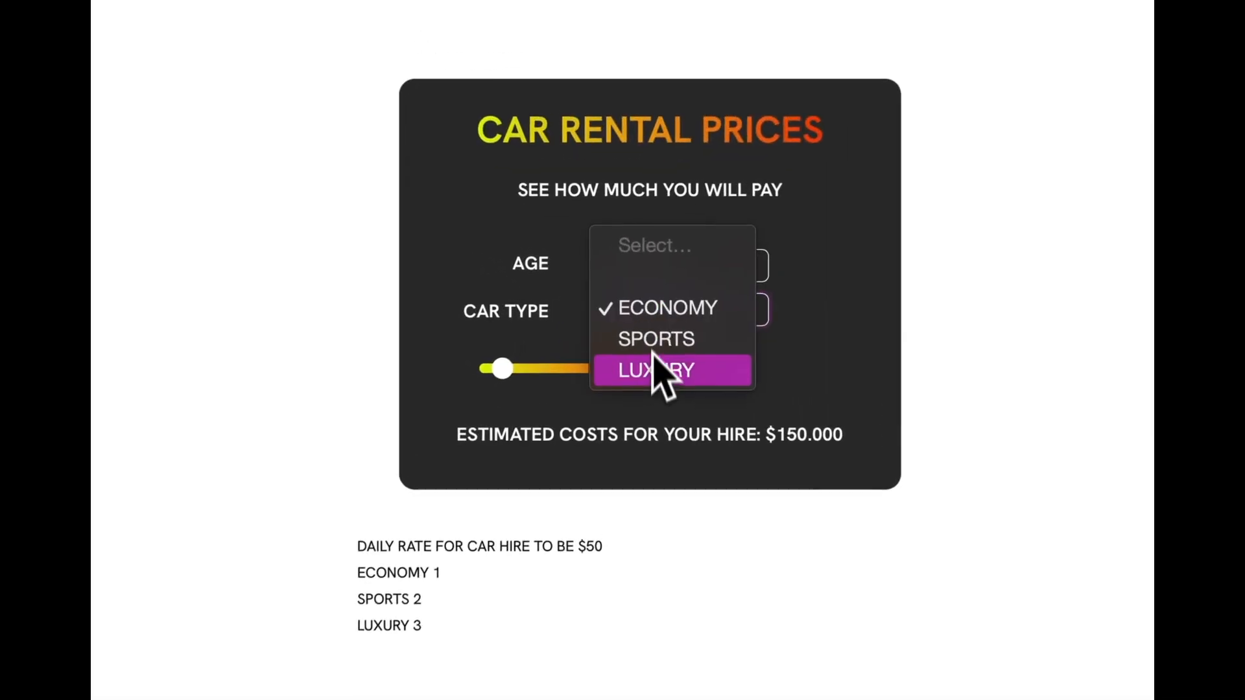
click(620, 332)
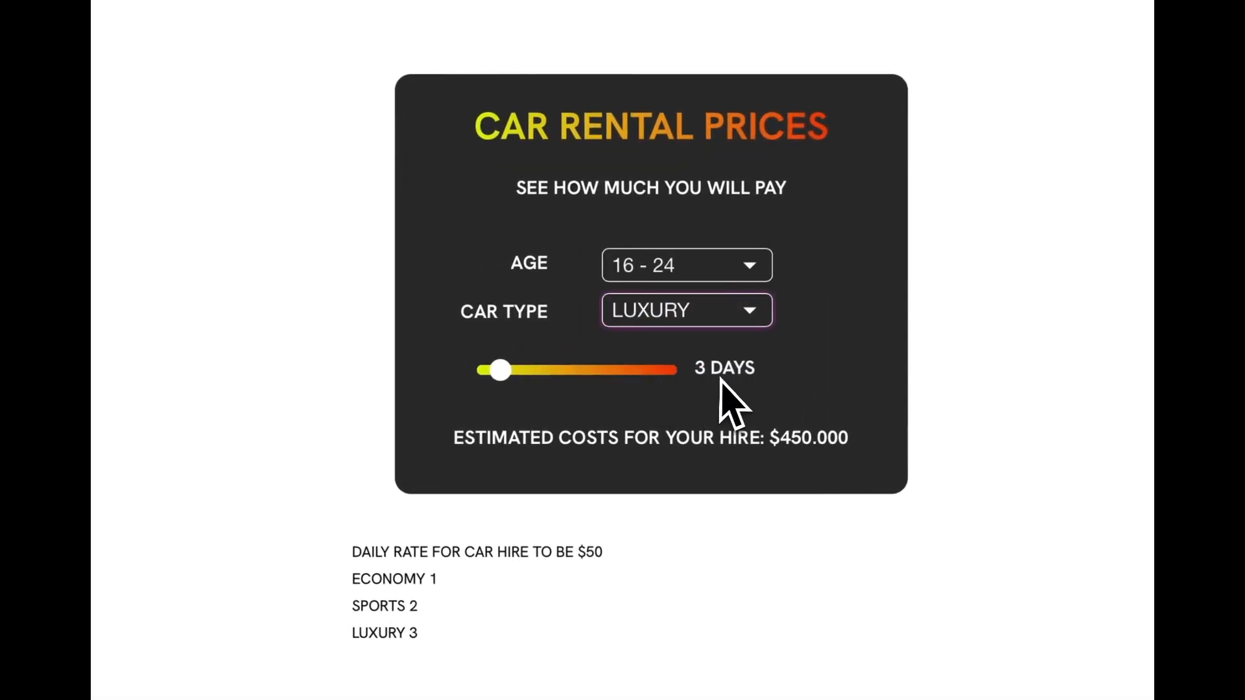
click(506, 369)
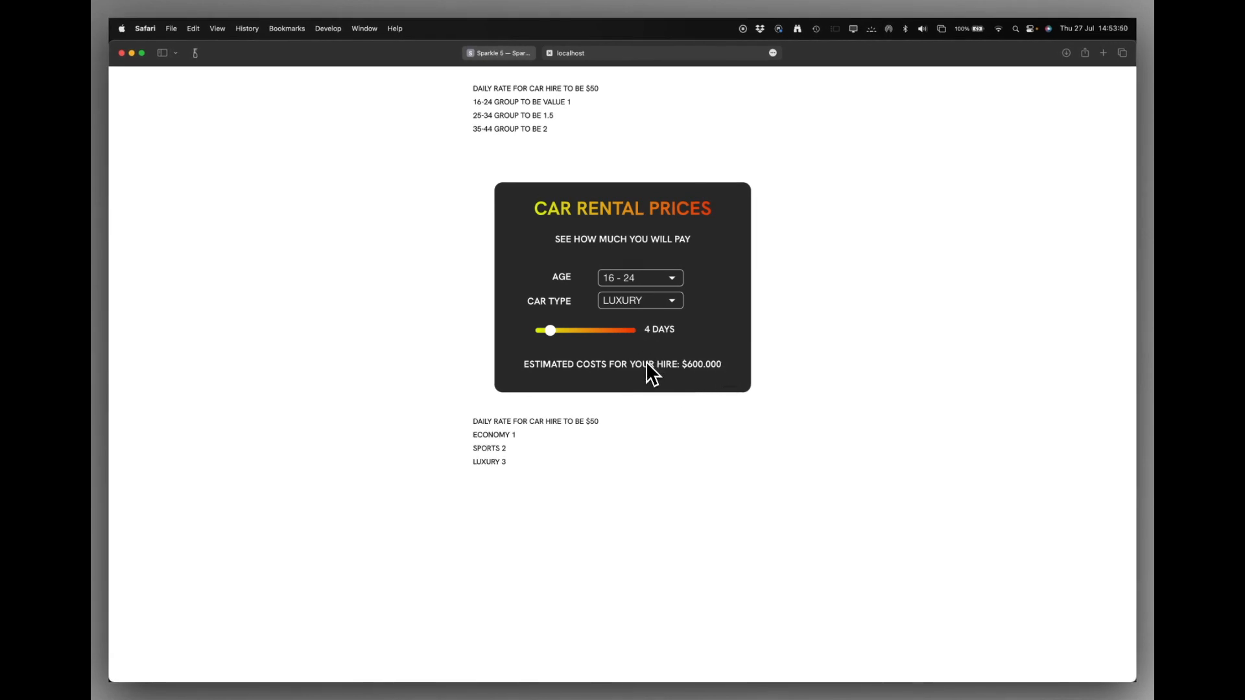
Switch back to Sparkle and set the estimated costs calculator's result to 0 digits.
key(super+Tab)
key(super+Tab)
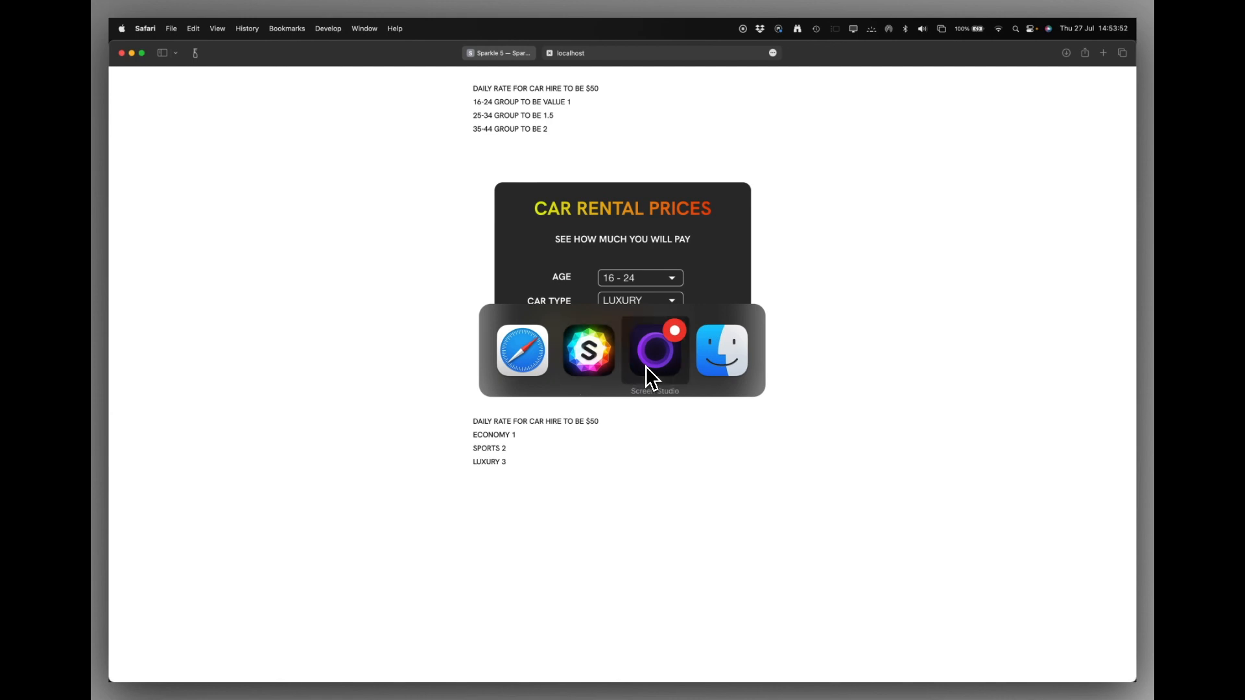
key(shift+super+Tab)
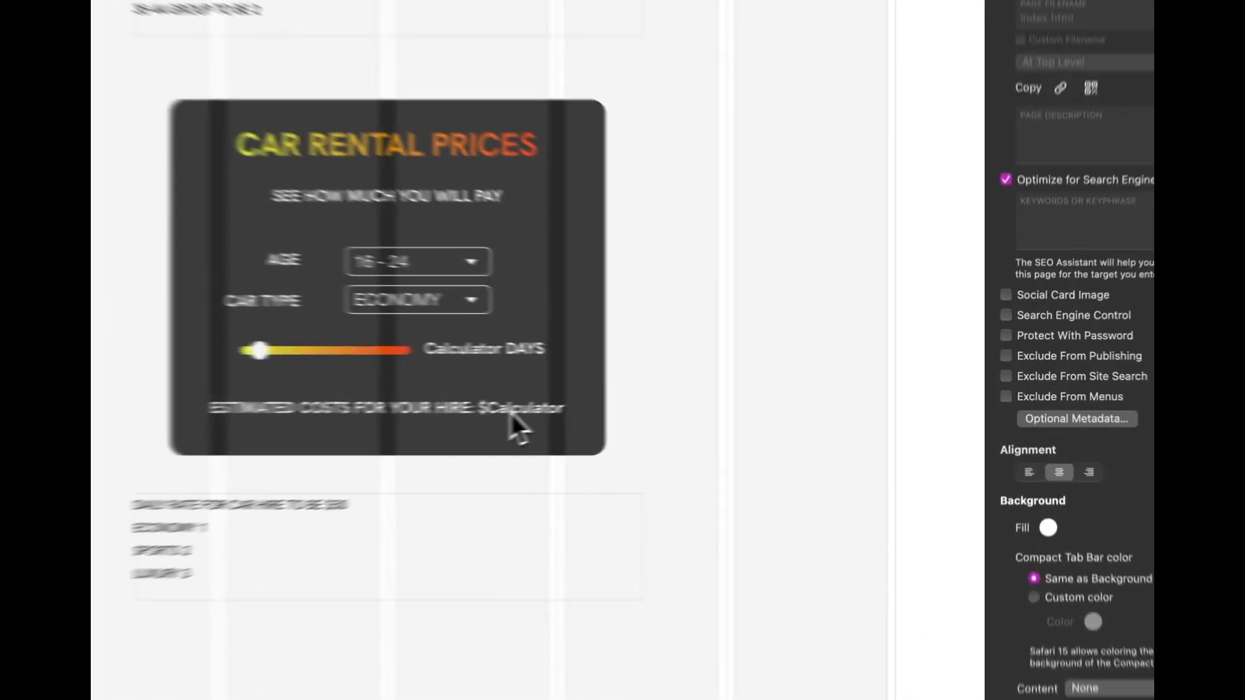
click(723, 393)
click(724, 393)
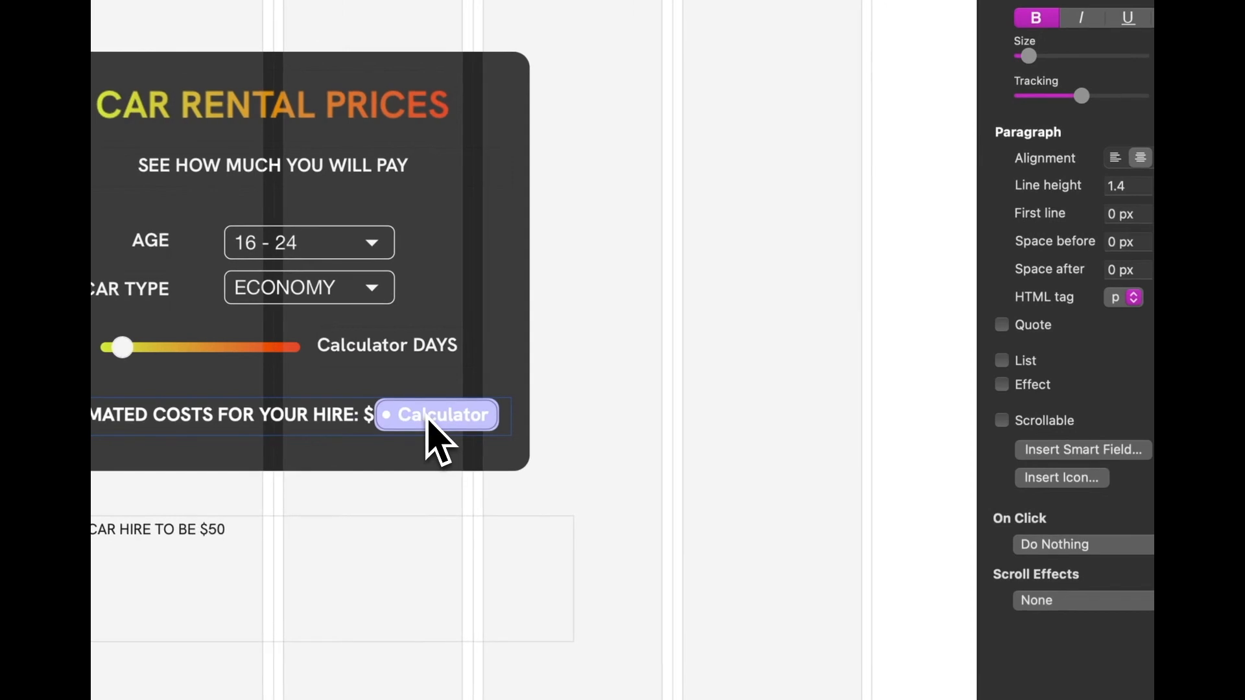
double_click(427, 420)
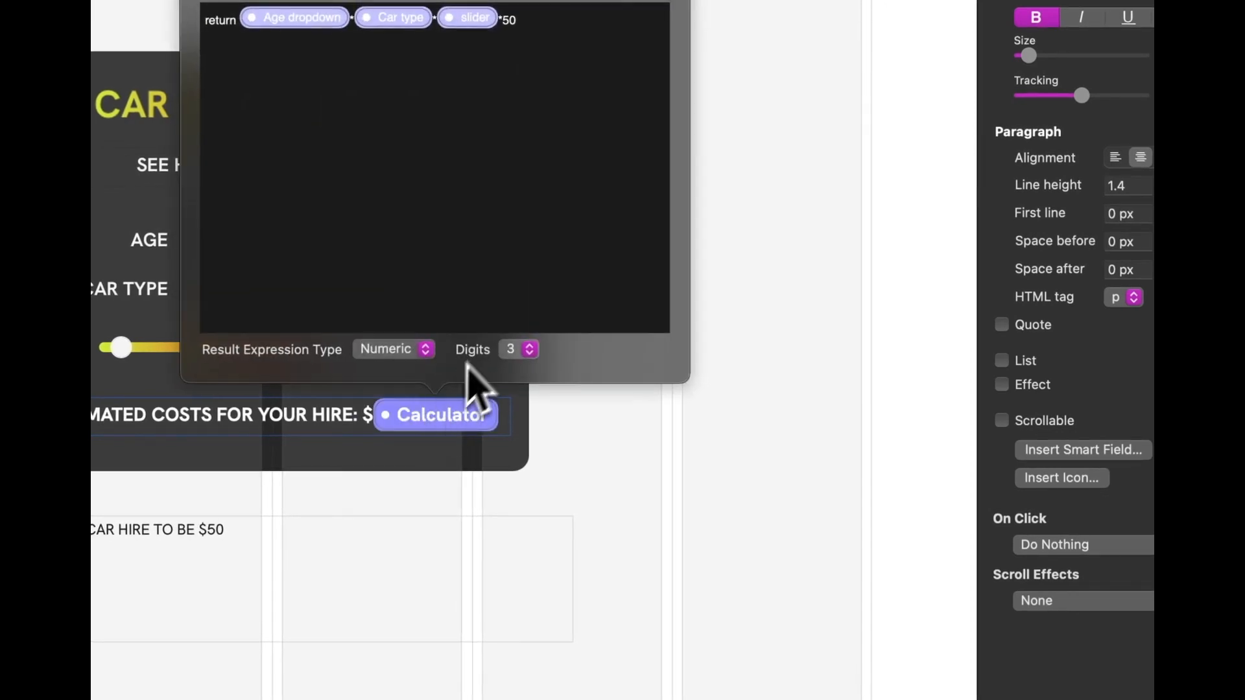
click(530, 350)
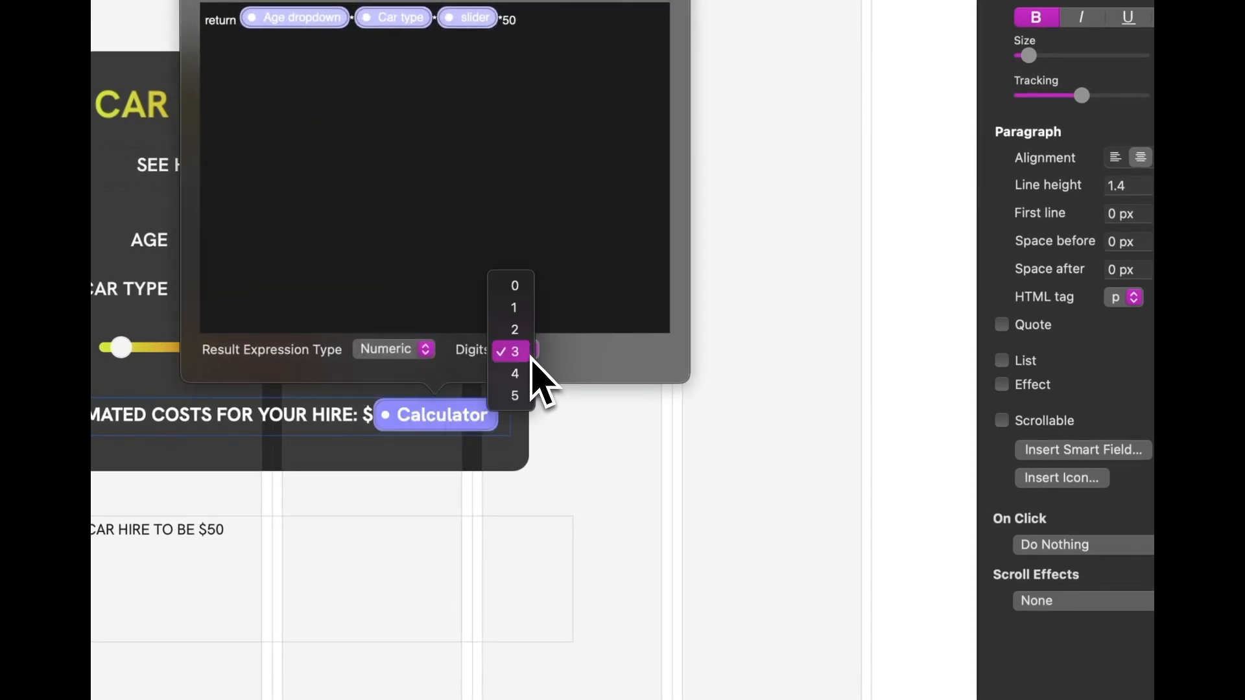
click(515, 285)
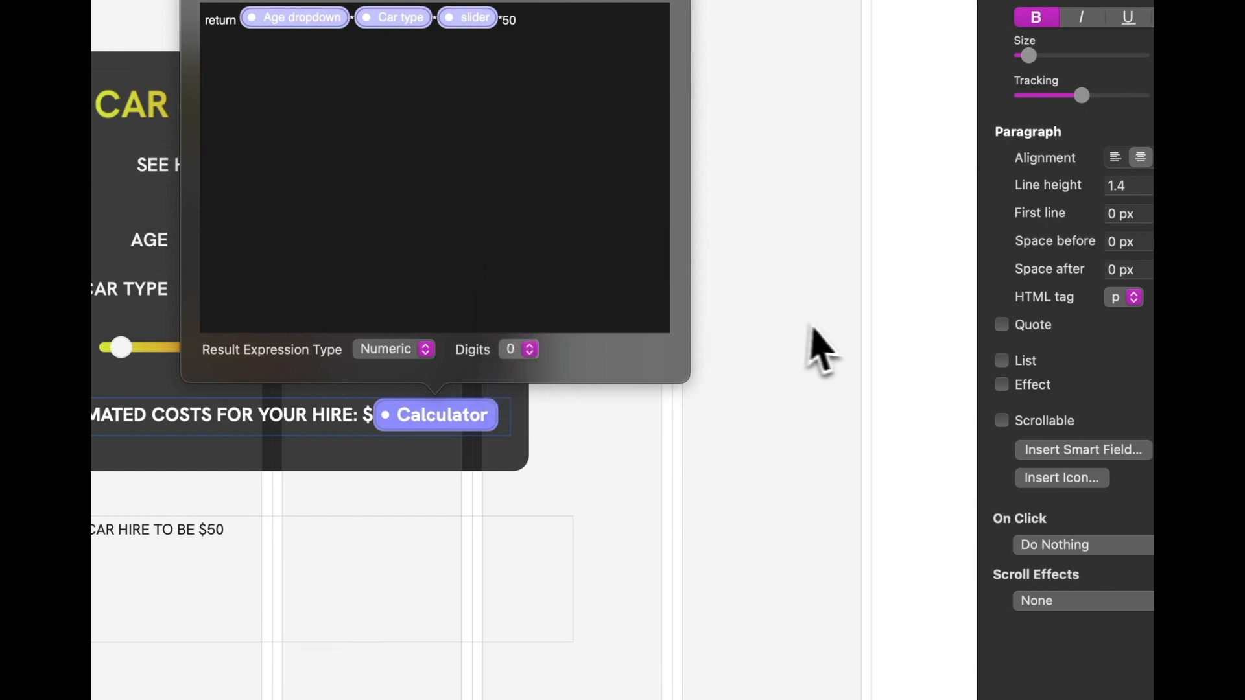
click(823, 338)
Switch to the Safari preview and test the estimate with age 35 - 44 and car type SPORTS.
key(super+Tab)
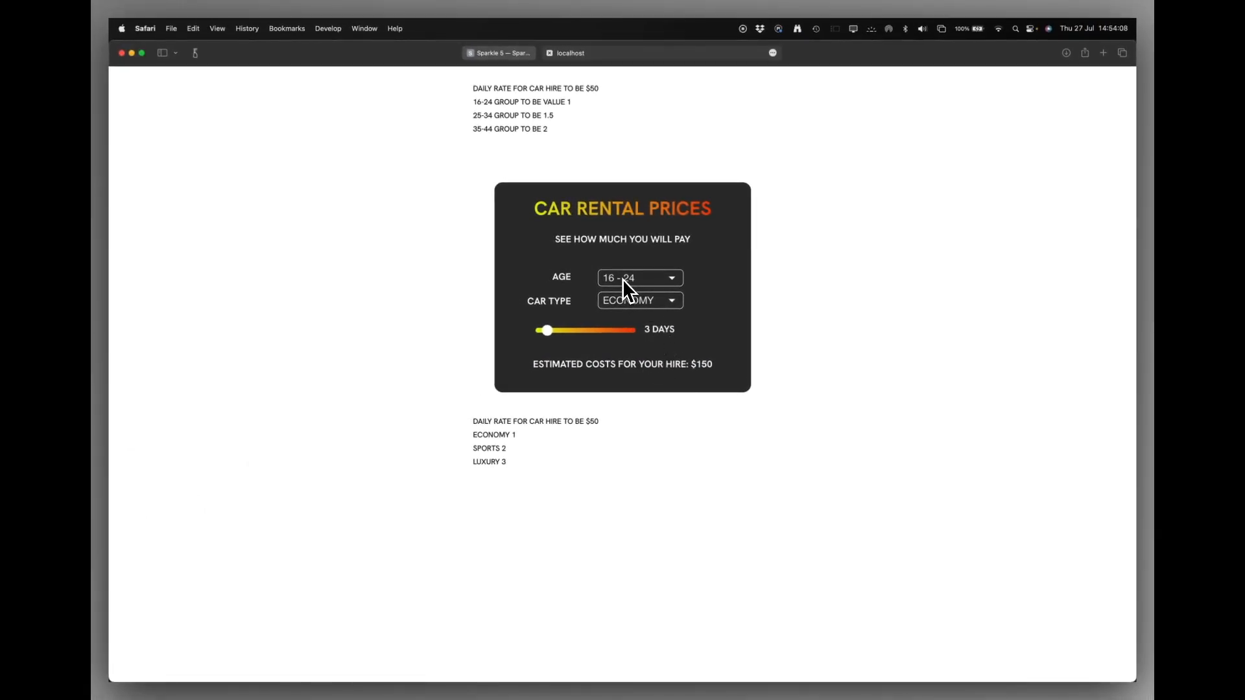
click(624, 280)
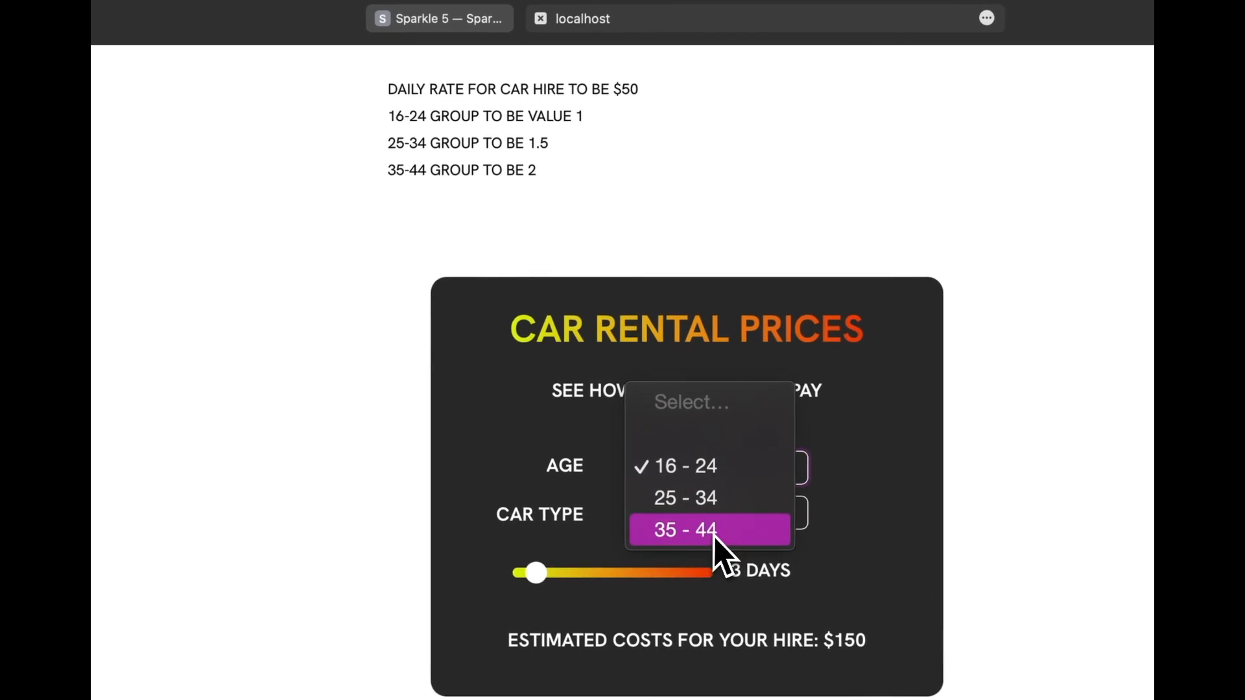
click(714, 534)
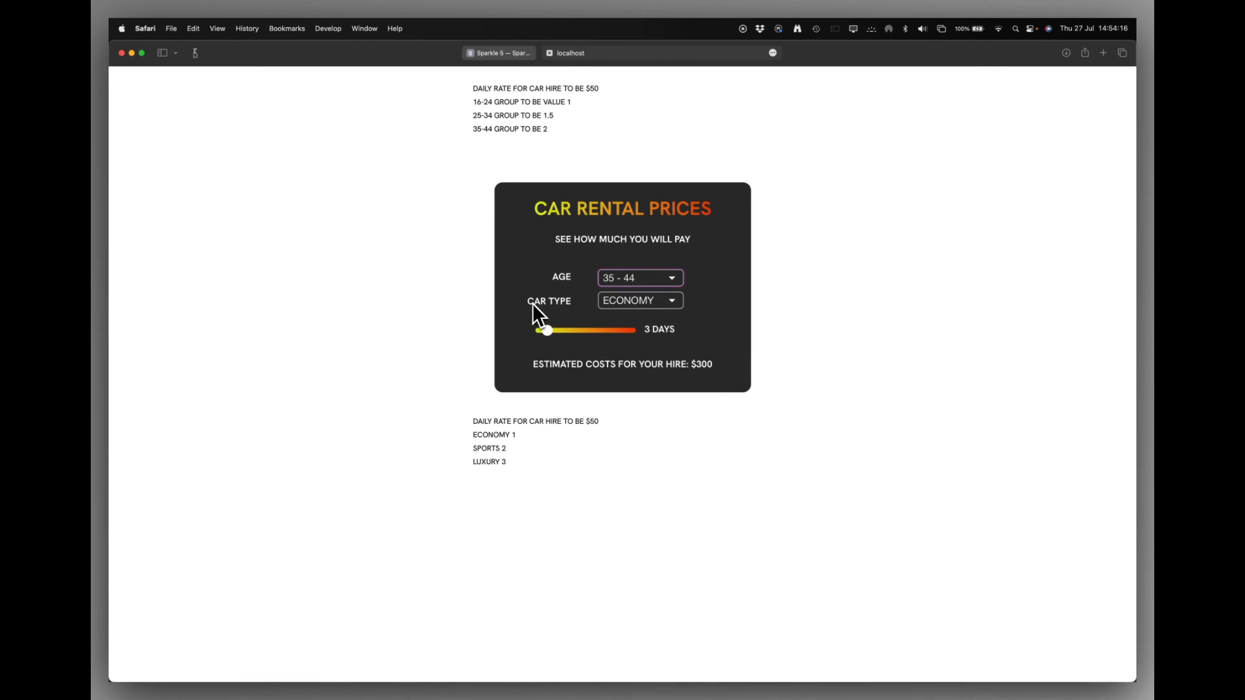
click(628, 300)
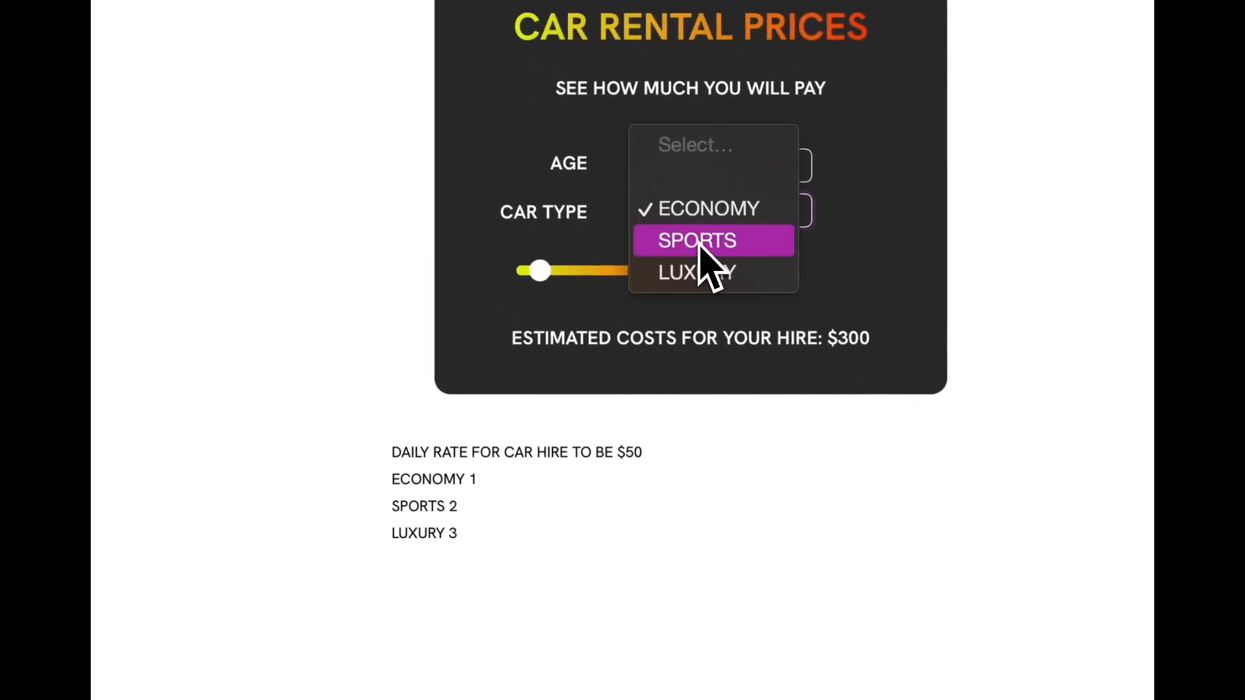
click(699, 241)
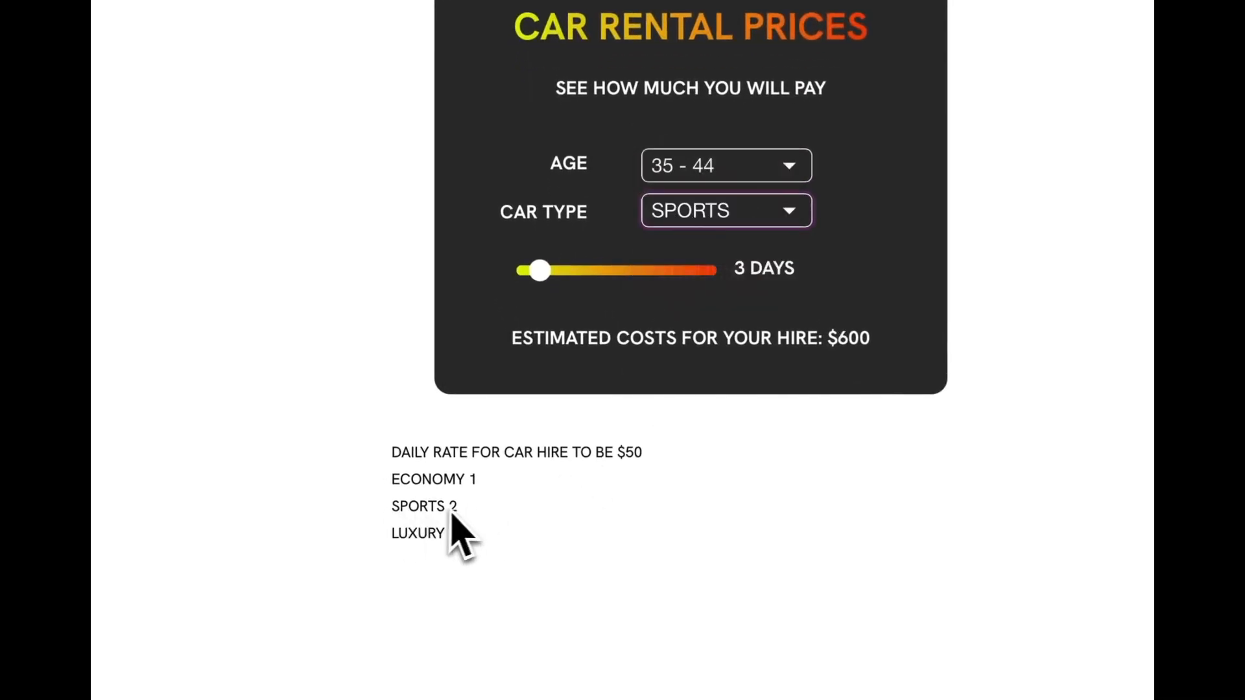